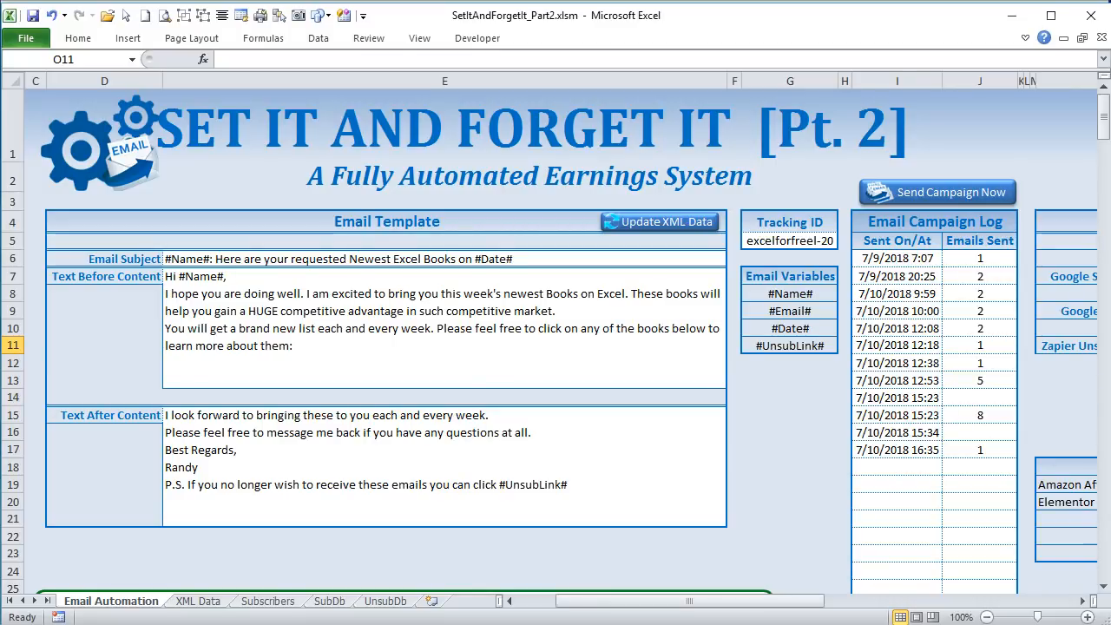
- Review the XML products, Google Sheets subscribe, Google Sheets unsubscribe and Zapier webhook fields under Application Links & Webhooks
{"action": "left_click", "coordinate": [484, 621]}
{"action": "mouse_move", "coordinate": [578, 587]}
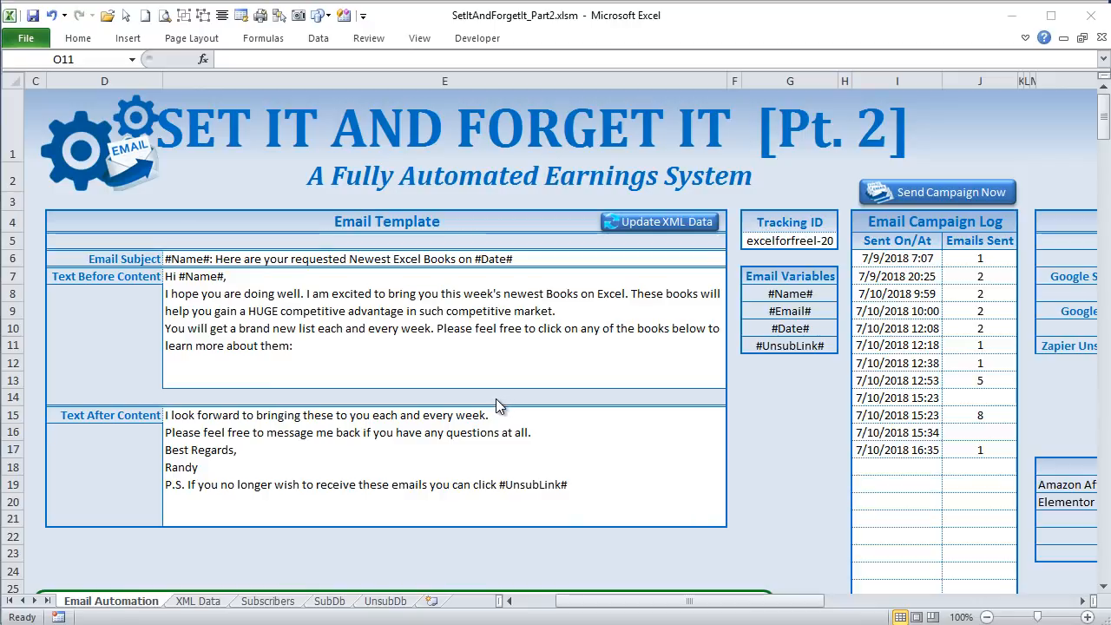
{"action": "left_click", "coordinate": [573, 600]}
{"action": "left_click_drag", "start_coordinate": [624, 612], "coordinate": [712, 612]}
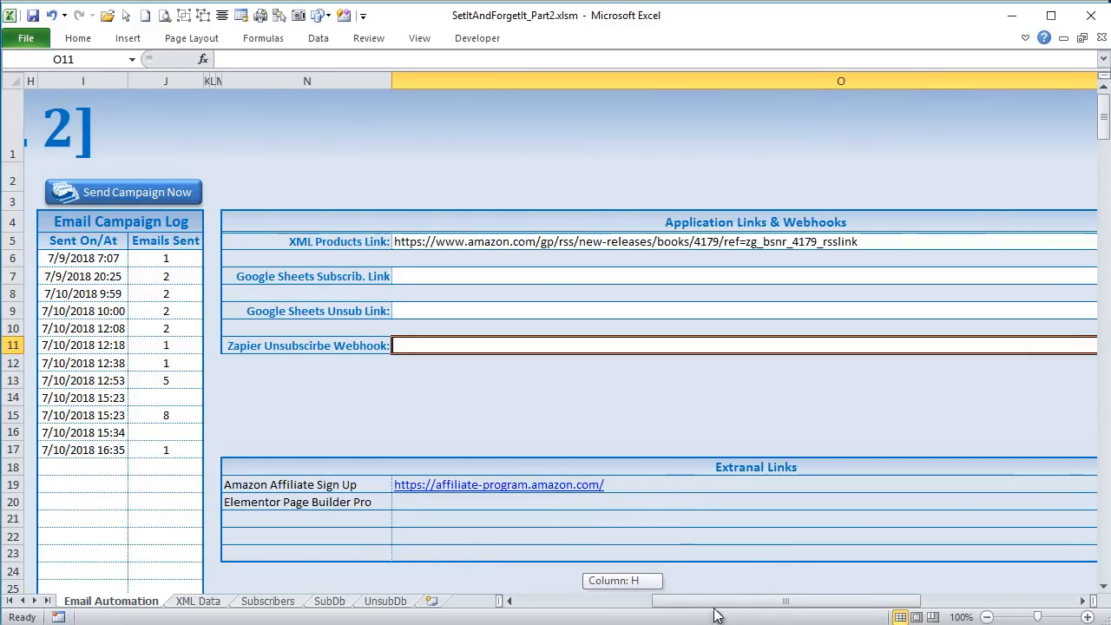
{"action": "left_click_drag", "start_coordinate": [351, 233], "coordinate": [473, 245]}
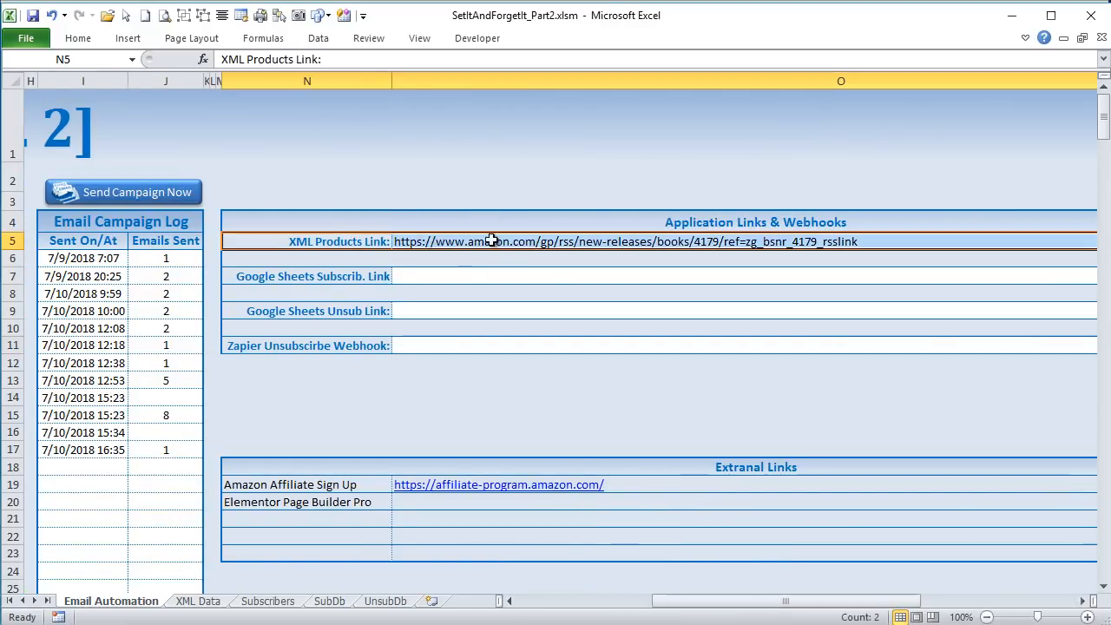
{"action": "left_click", "coordinate": [482, 242]}
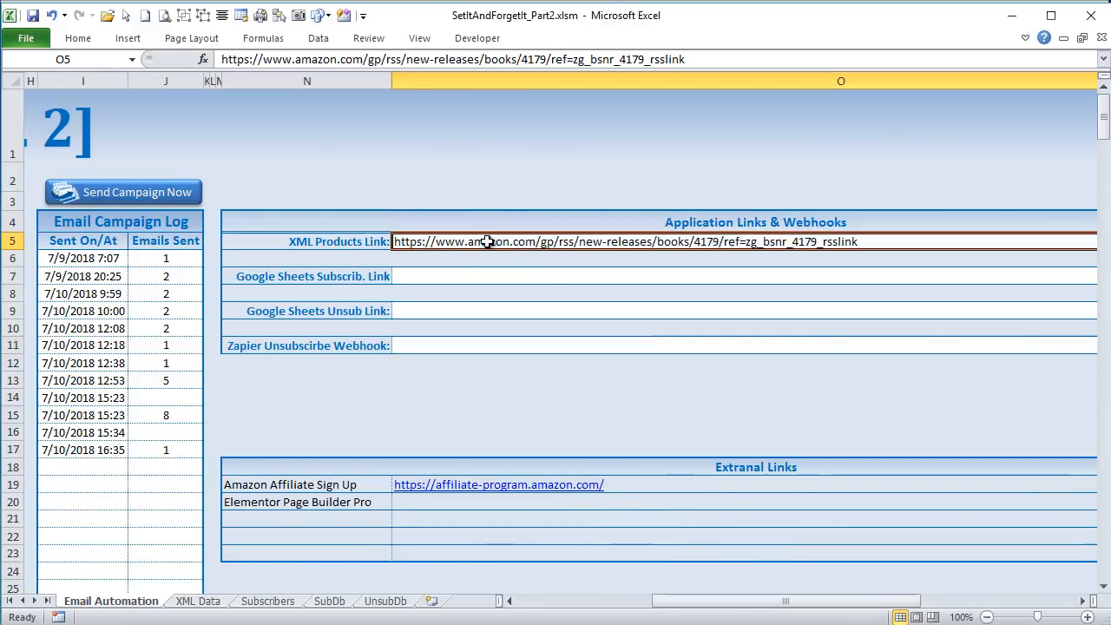
{"action": "left_click", "coordinate": [325, 273]}
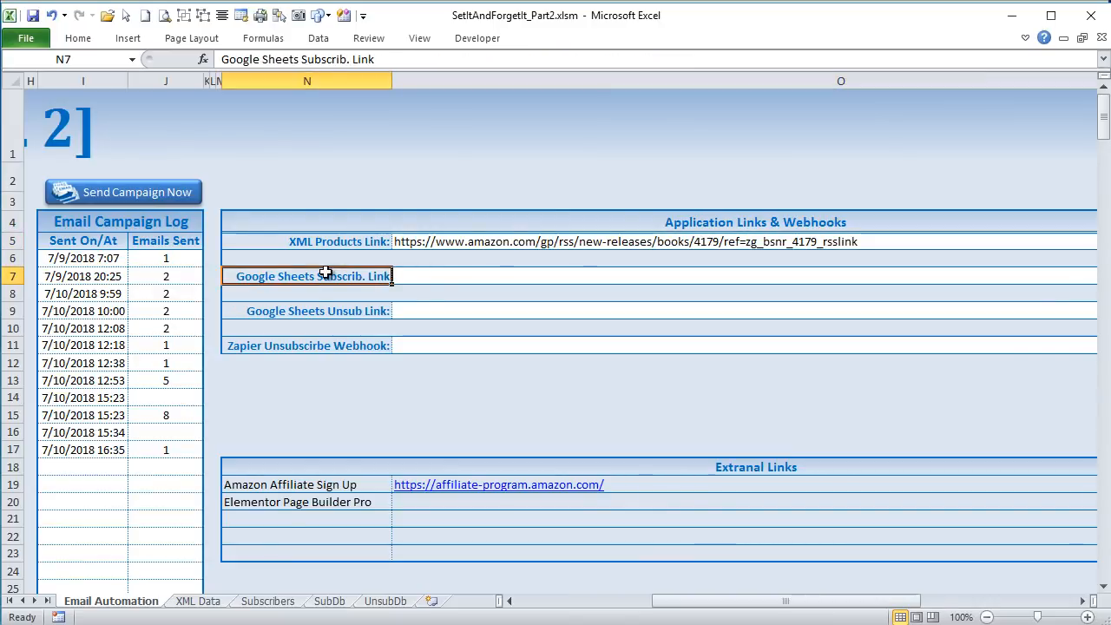
{"action": "left_click", "coordinate": [452, 282]}
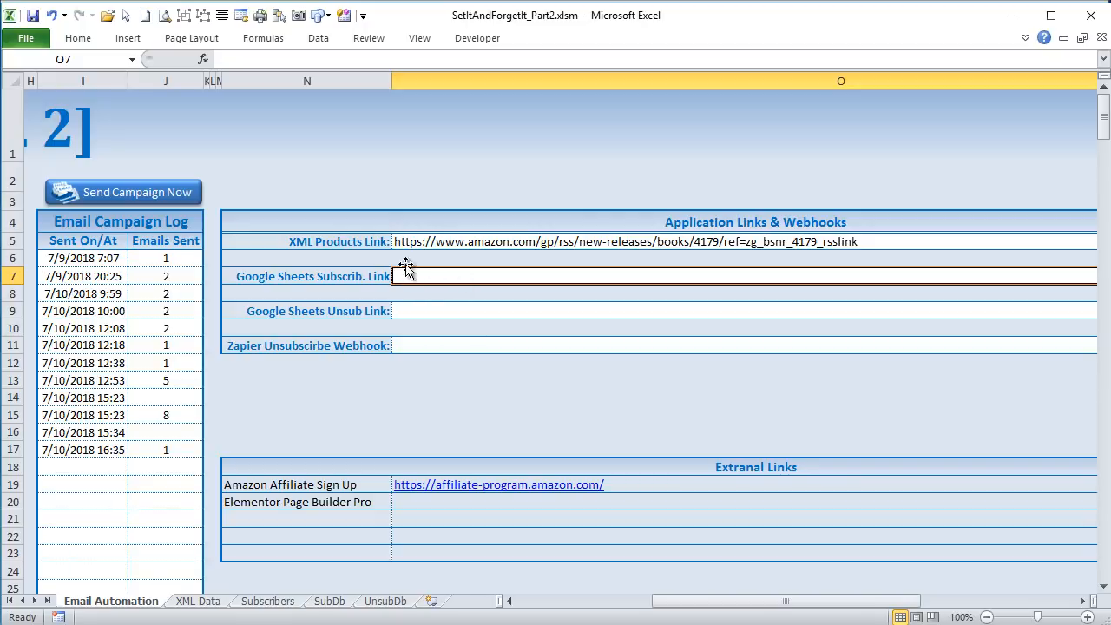
{"action": "left_click", "coordinate": [388, 310]}
{"action": "left_click", "coordinate": [405, 313]}
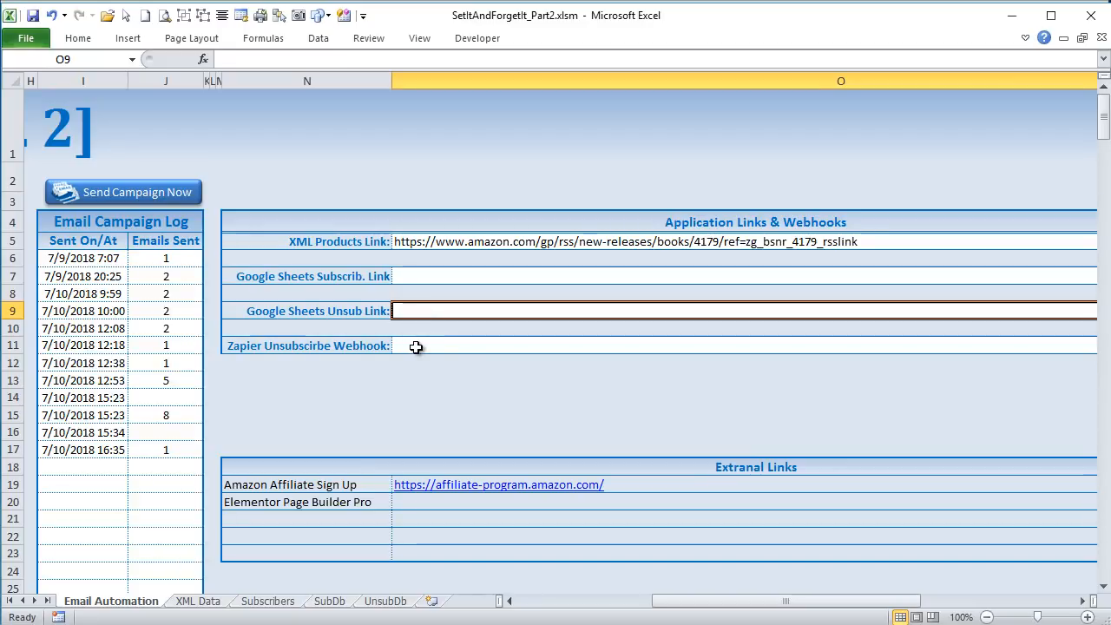
{"action": "left_click", "coordinate": [415, 348]}
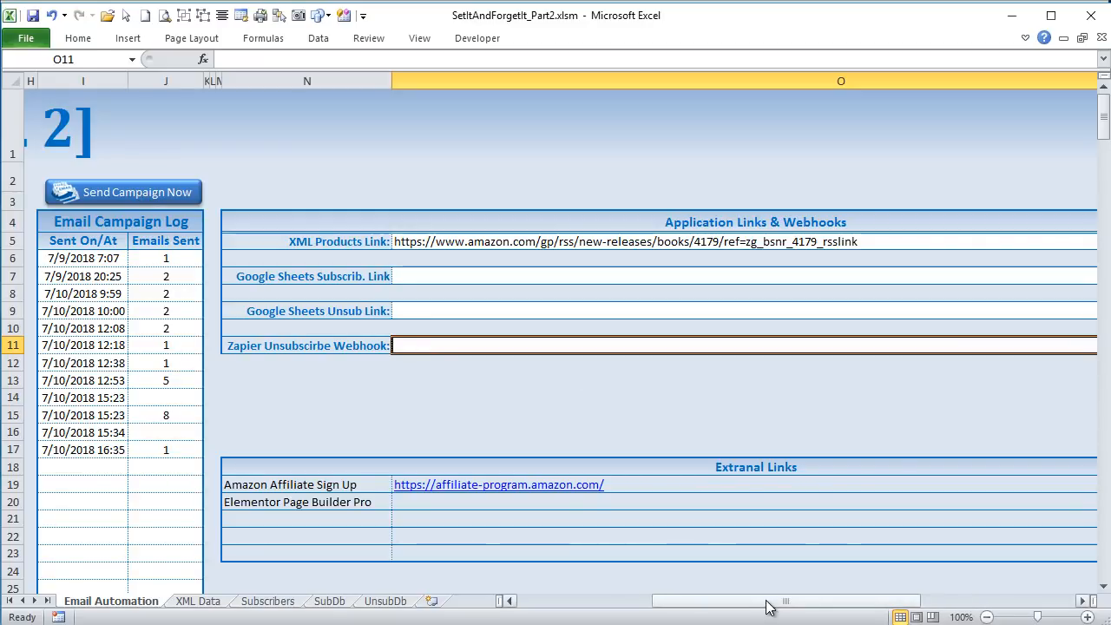
- Examine the #UnsubLink# variable in the email template's Text After Content, leaving the template text as it is
{"action": "left_click_drag", "start_coordinate": [766, 607], "coordinate": [668, 606]}
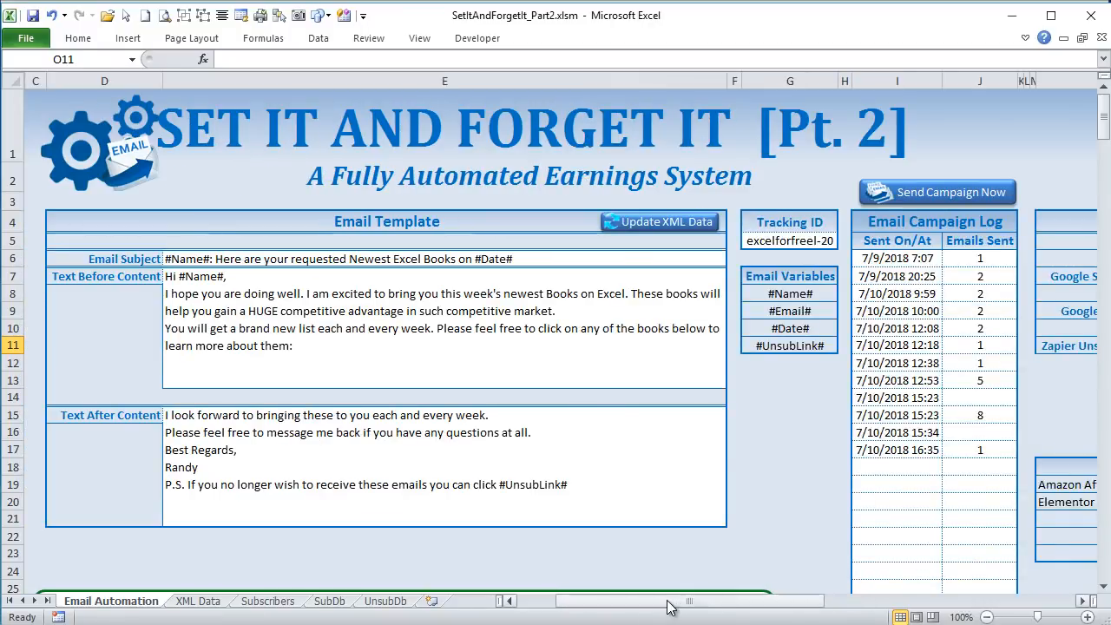
{"action": "left_click", "coordinate": [363, 453]}
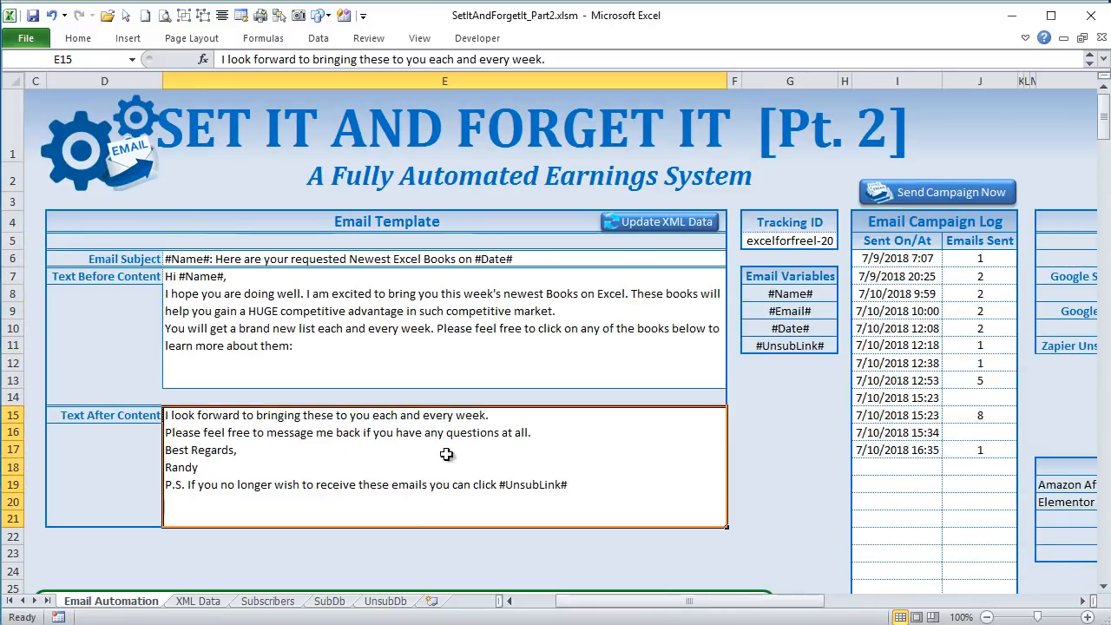
{"action": "double_click", "coordinate": [498, 484]}
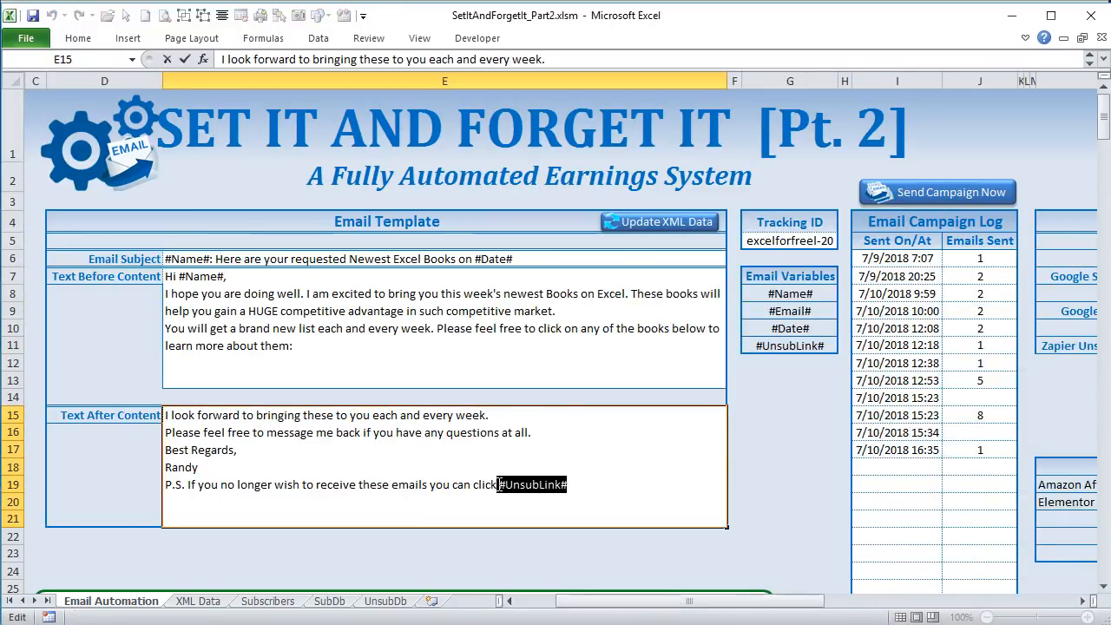
{"action": "left_click", "coordinate": [474, 345]}
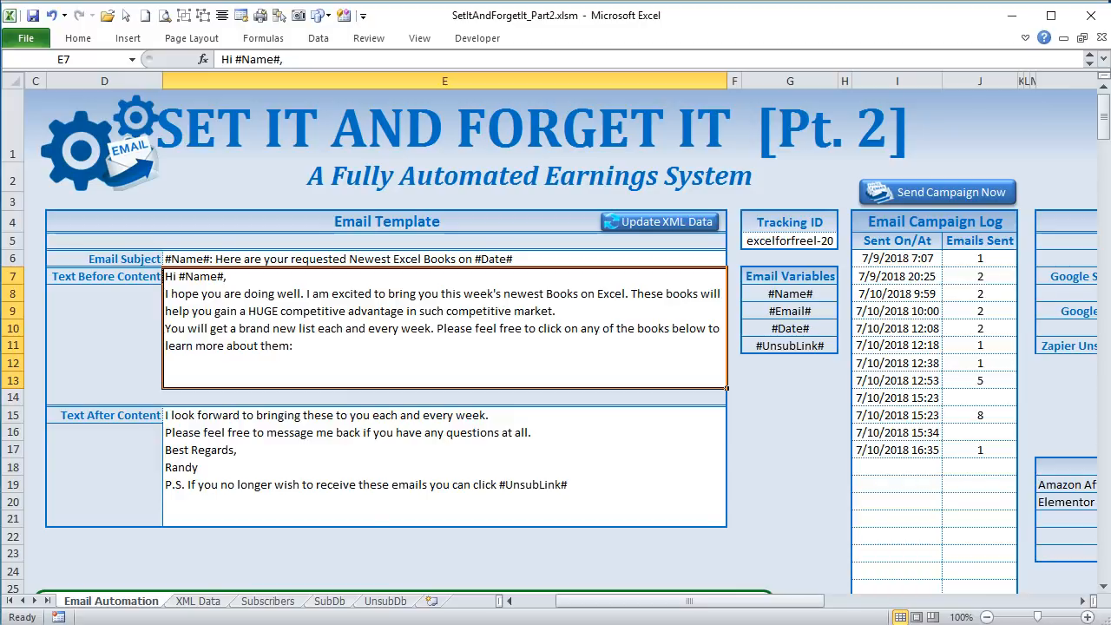
- Open the CreateEmails module in the VBA editor and examine the update and refresh calls in SendCampaignEmails
{"action": "key", "text": "alt+F11"}
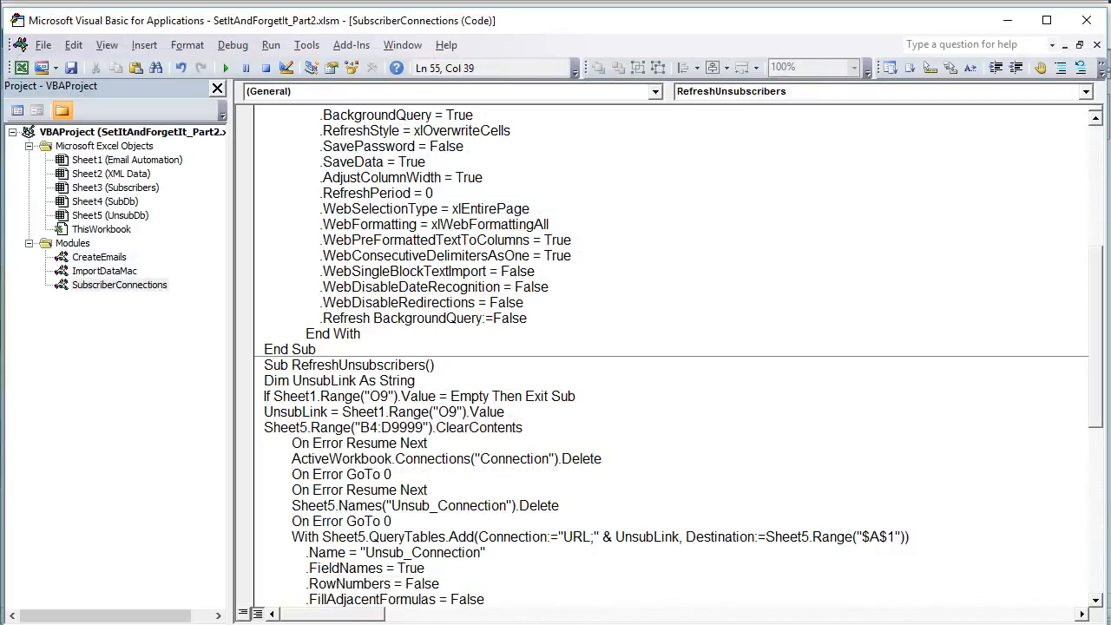
{"action": "left_click", "coordinate": [99, 256]}
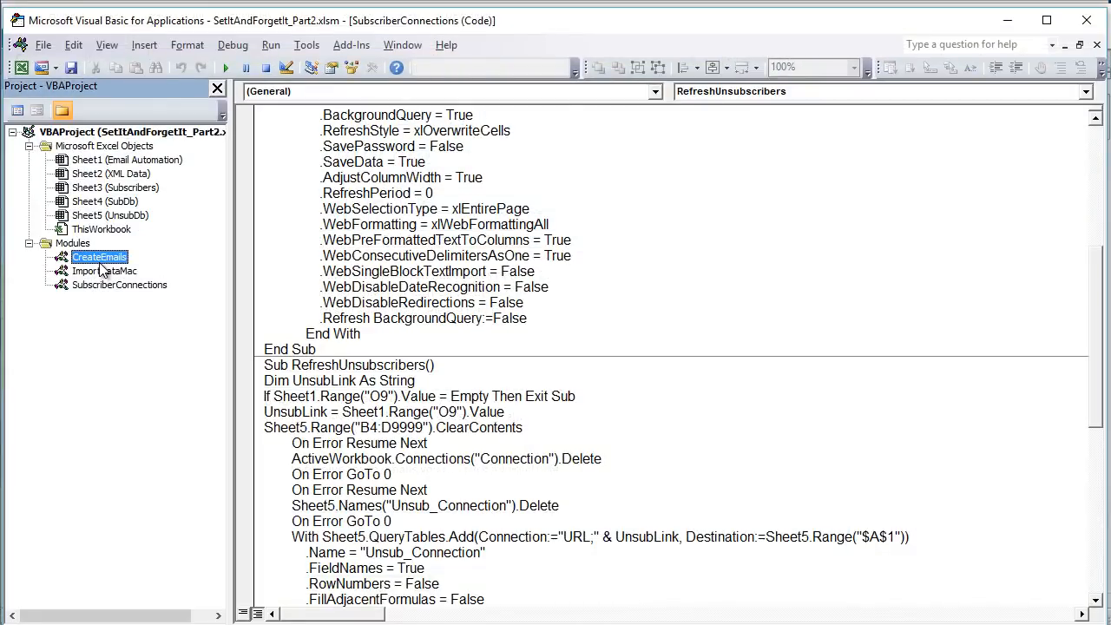
{"action": "double_click", "coordinate": [99, 256]}
{"action": "scroll", "coordinate": [297, 363], "scroll_direction": "up", "scroll_amount": 9}
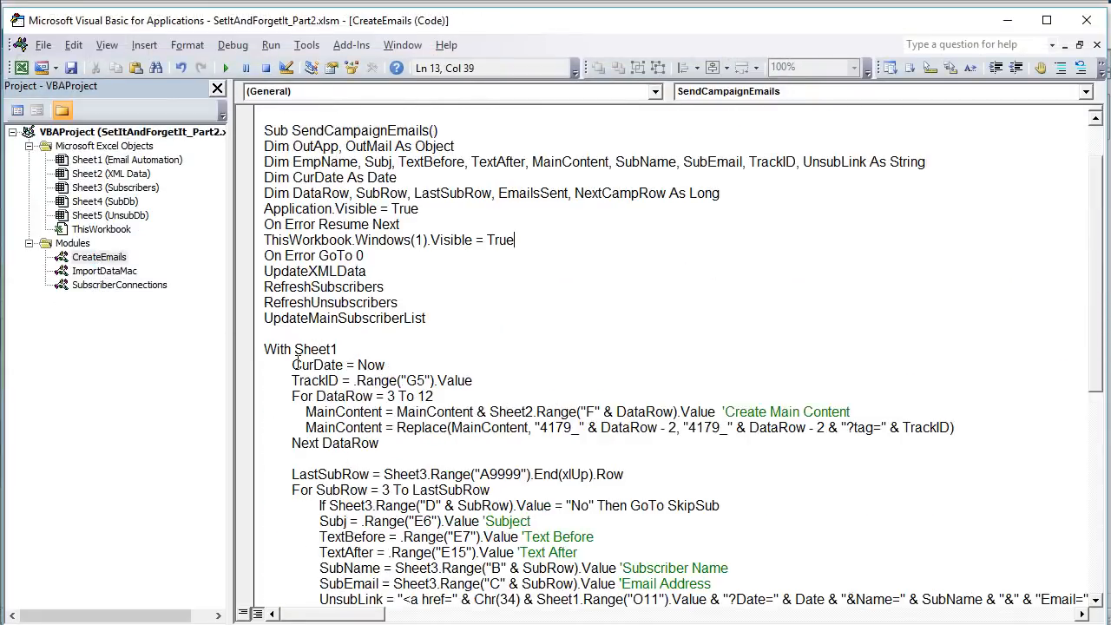
{"action": "left_click_drag", "start_coordinate": [425, 318], "coordinate": [257, 272]}
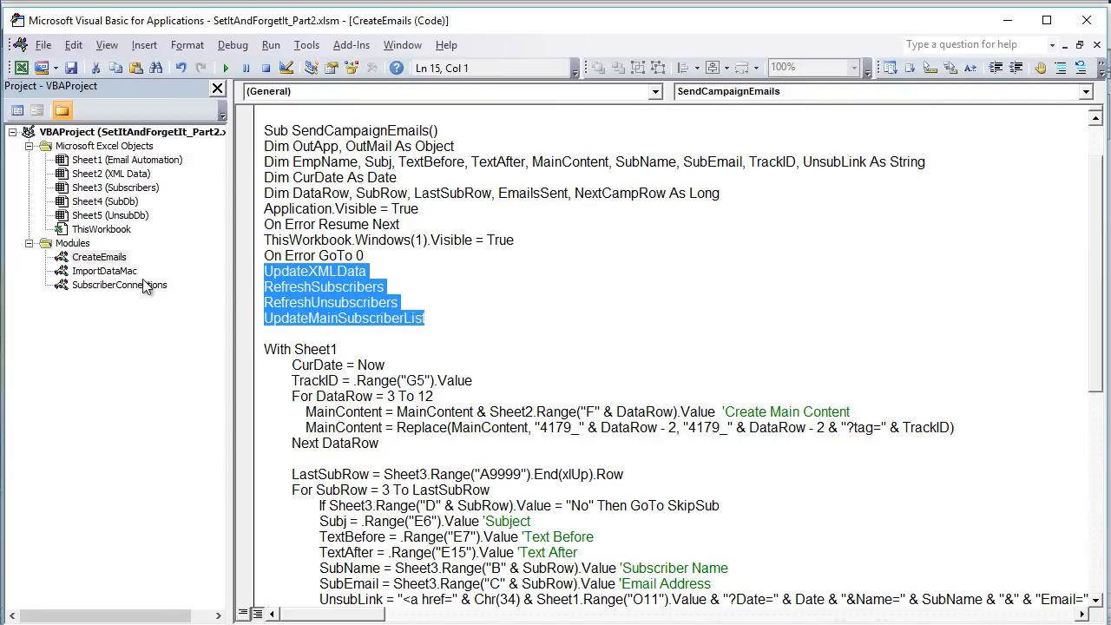
- Review the RefreshSubscribers, RefreshUnsubscribers and UpdateMainSubscriberList macros in the SubscriberConnections module, and return to the workbook
{"action": "double_click", "coordinate": [122, 289]}
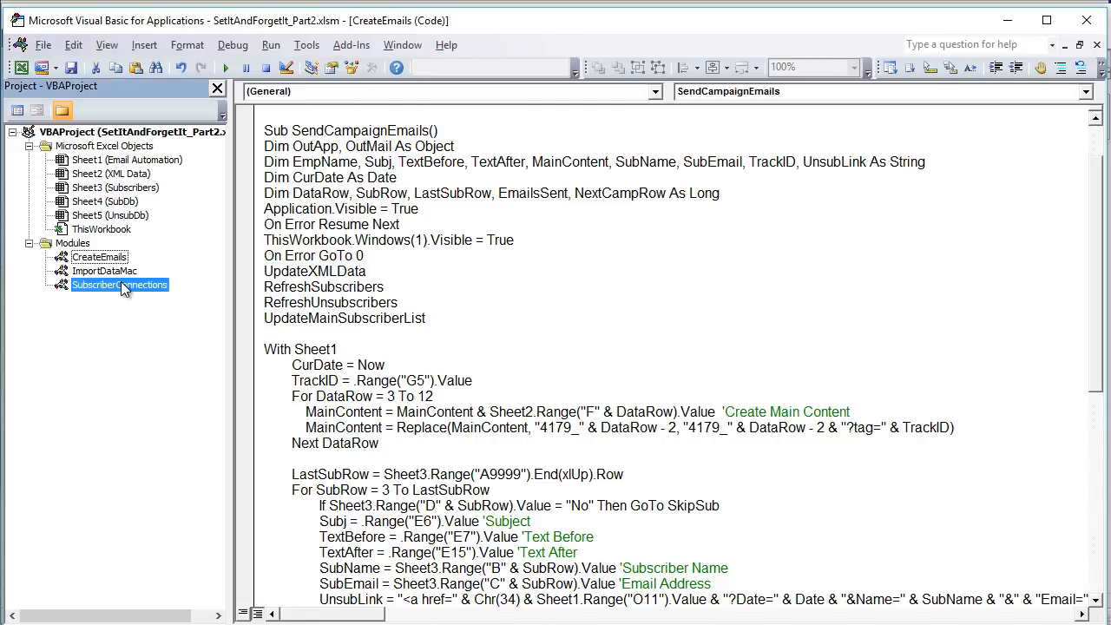
{"action": "scroll", "coordinate": [324, 354], "scroll_direction": "up", "scroll_amount": 5}
{"action": "scroll", "coordinate": [325, 354], "scroll_direction": "up", "scroll_amount": 2}
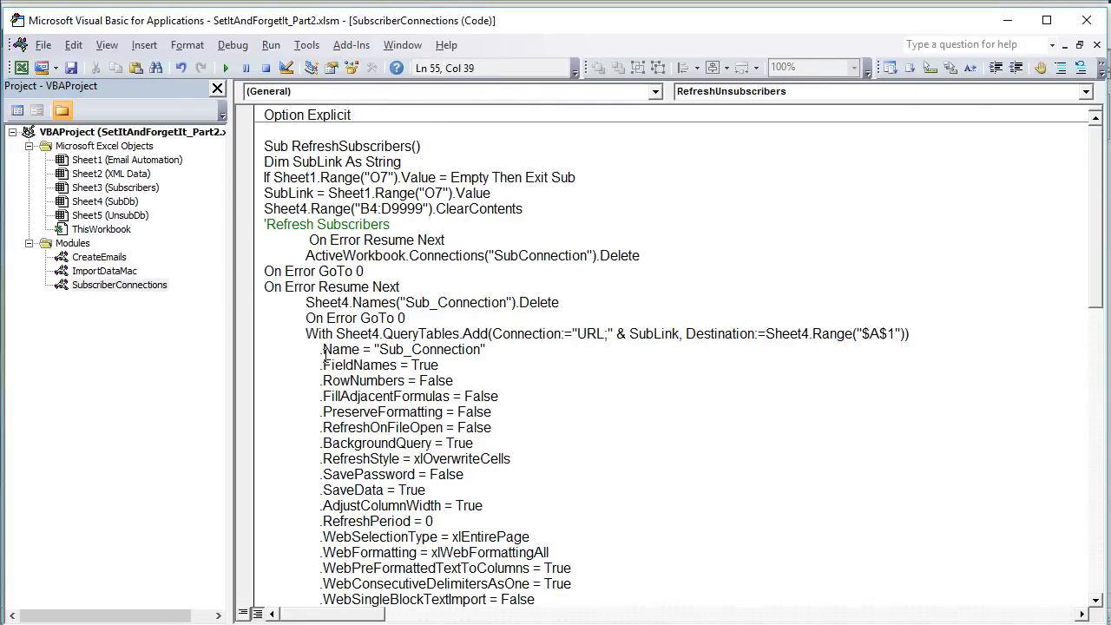
{"action": "left_click_drag", "start_coordinate": [293, 161], "coordinate": [384, 196]}
{"action": "scroll", "coordinate": [308, 311], "scroll_direction": "down", "scroll_amount": 11}
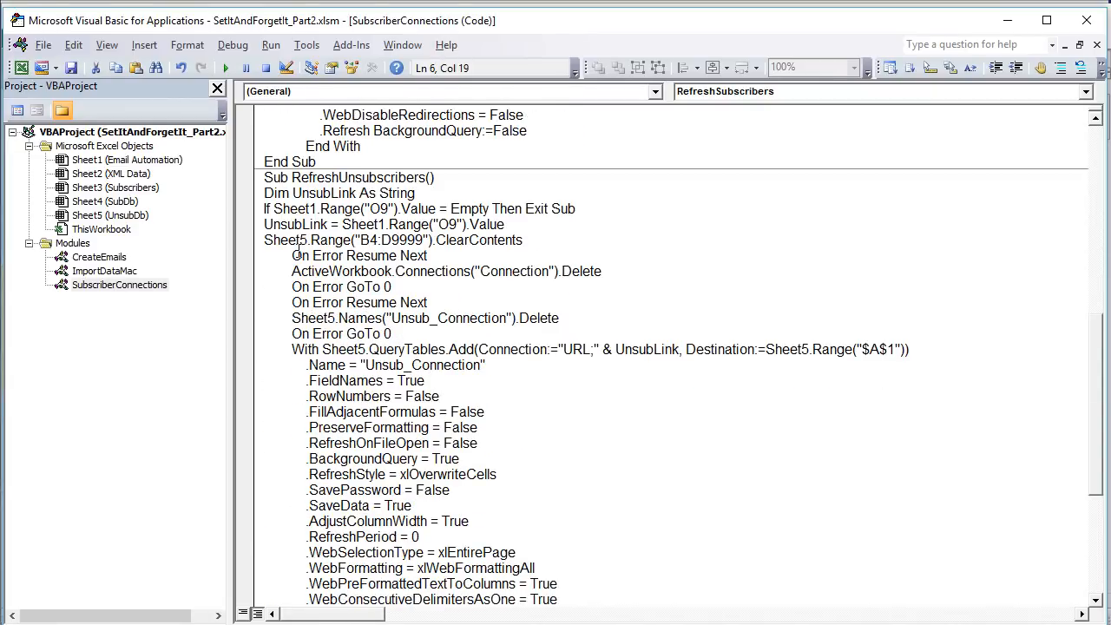
{"action": "left_click", "coordinate": [293, 255]}
{"action": "scroll", "coordinate": [291, 260], "scroll_direction": "down", "scroll_amount": 1}
{"action": "scroll", "coordinate": [290, 260], "scroll_direction": "down", "scroll_amount": 5}
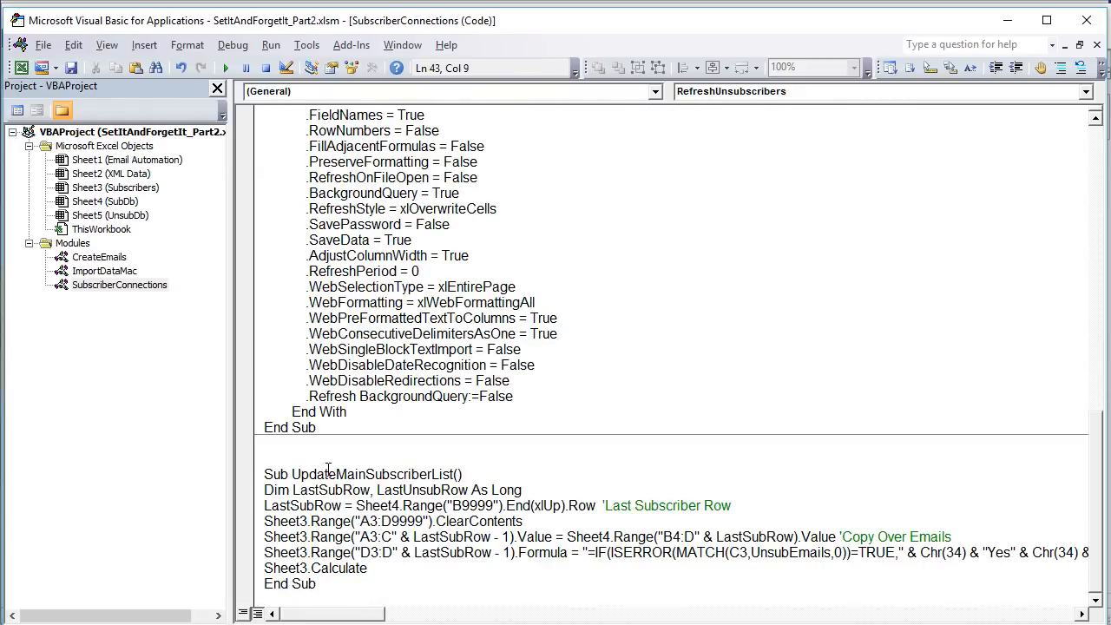
{"action": "left_click_drag", "start_coordinate": [318, 490], "coordinate": [310, 553]}
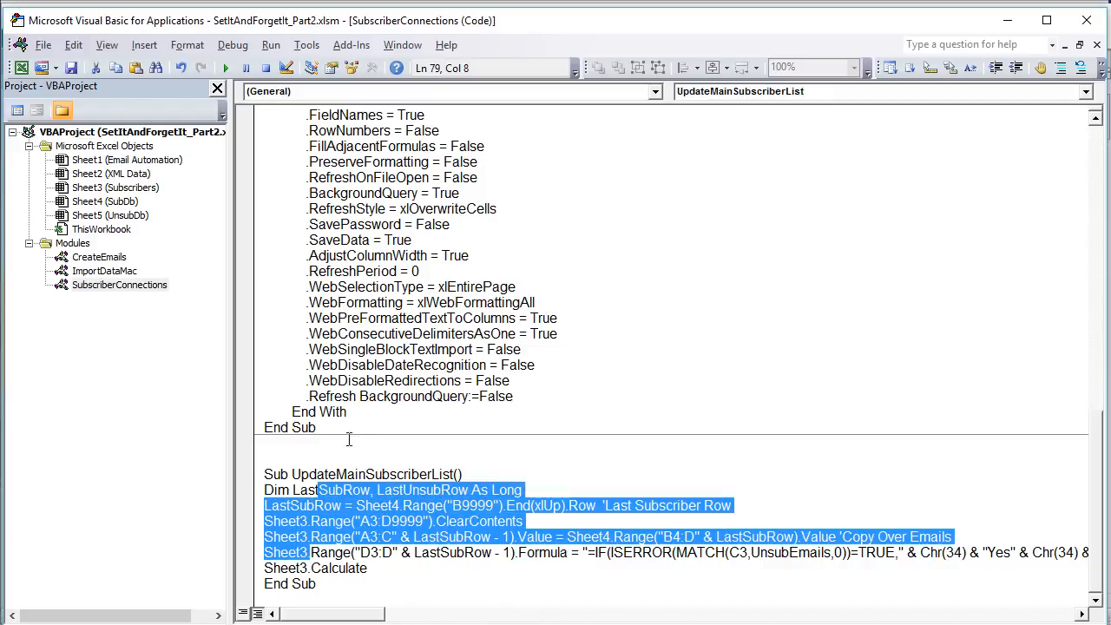
{"action": "left_click", "coordinate": [1005, 21]}
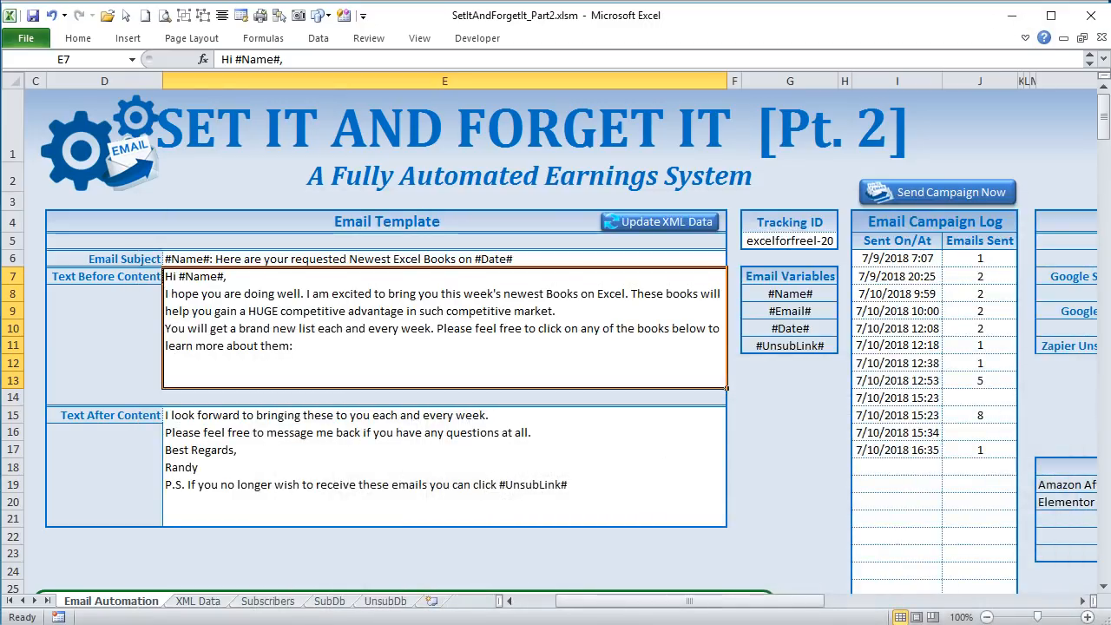
- Look over the SubDb and UnsubDb sheets that hold the imported subscriber and unsubscriber data
{"action": "left_click", "coordinate": [330, 601]}
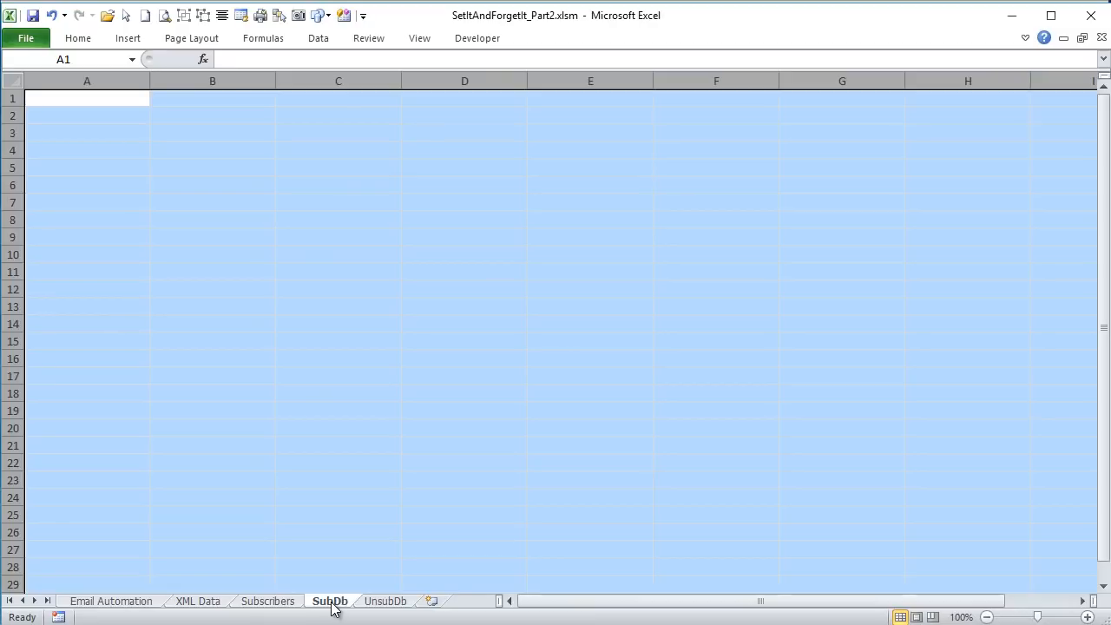
{"action": "left_click", "coordinate": [267, 445]}
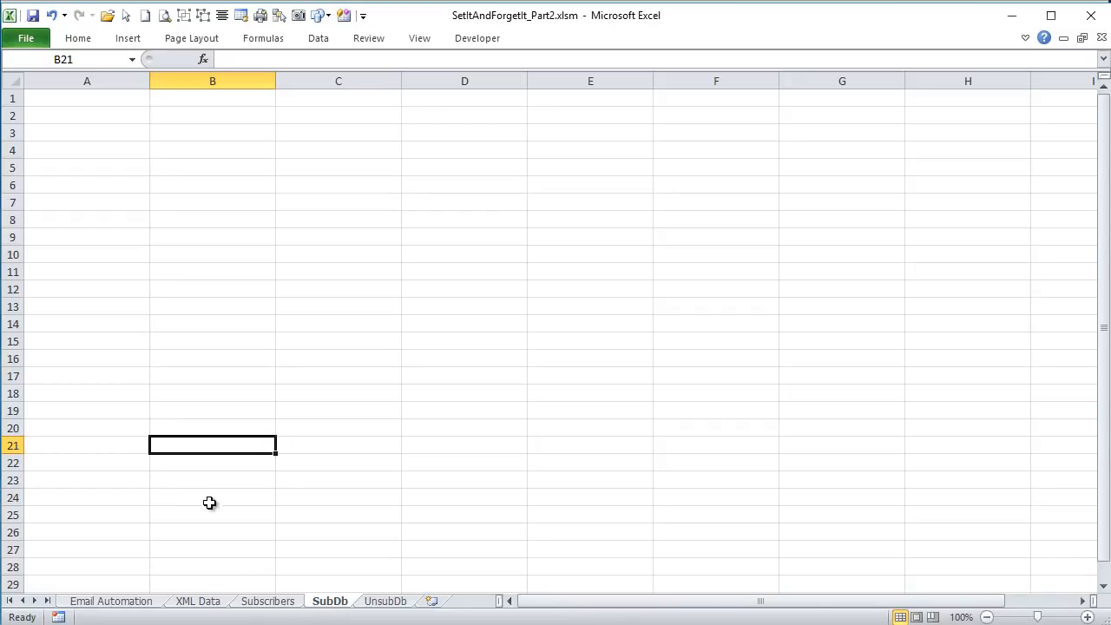
{"action": "left_click", "coordinate": [386, 602]}
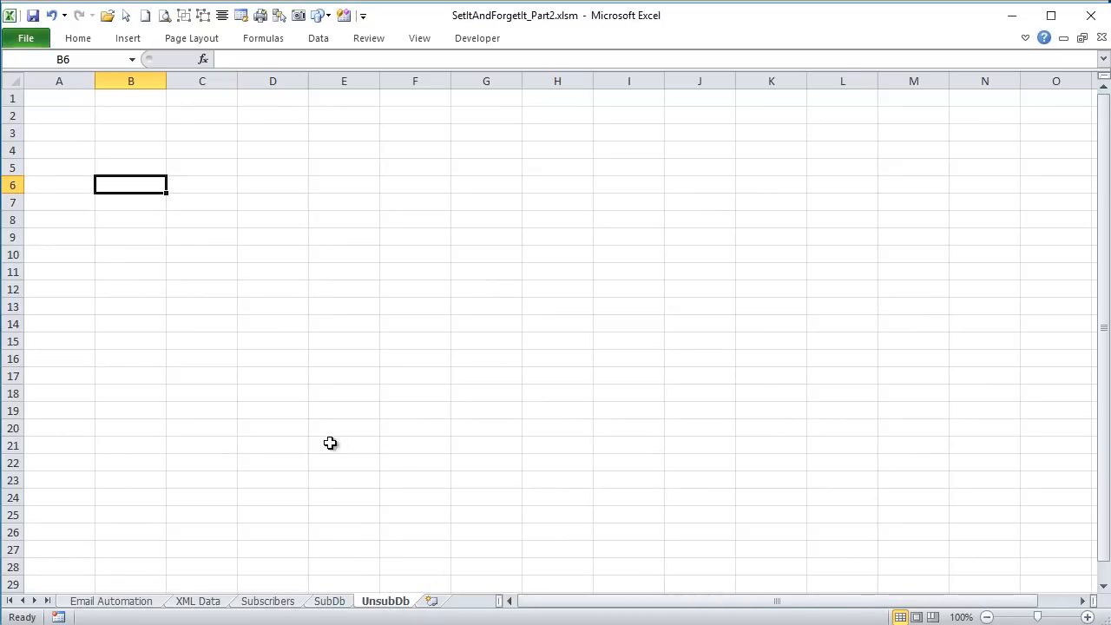
- Inspect the Send Emails formulas in D3, D4, D6 and D10 of the Subscribers sheet
{"action": "left_click", "coordinate": [293, 602]}
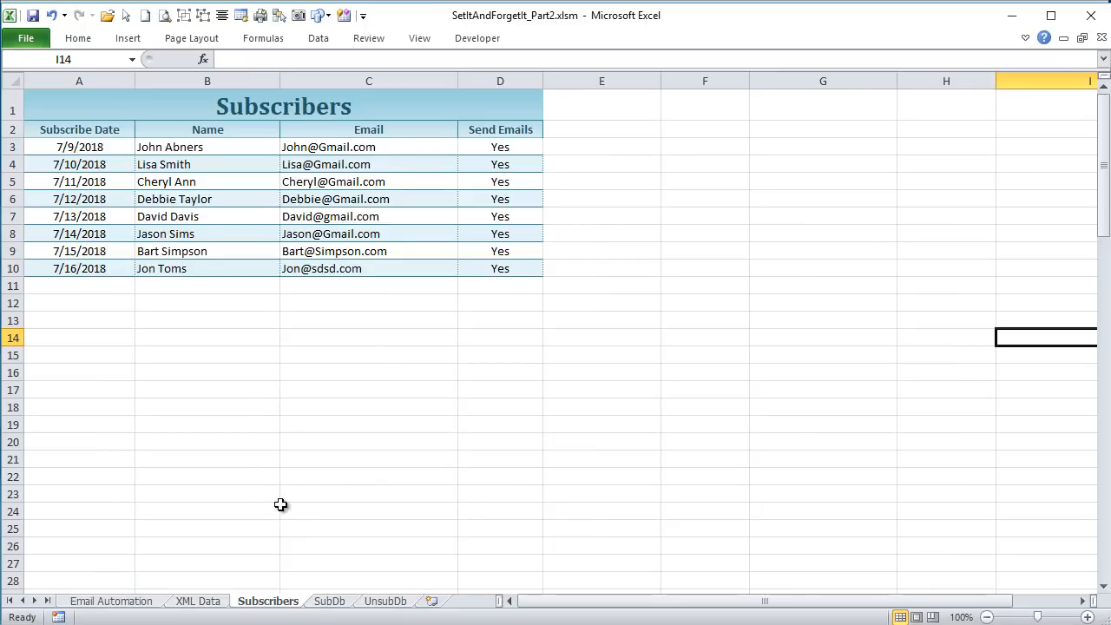
{"action": "left_click", "coordinate": [501, 148]}
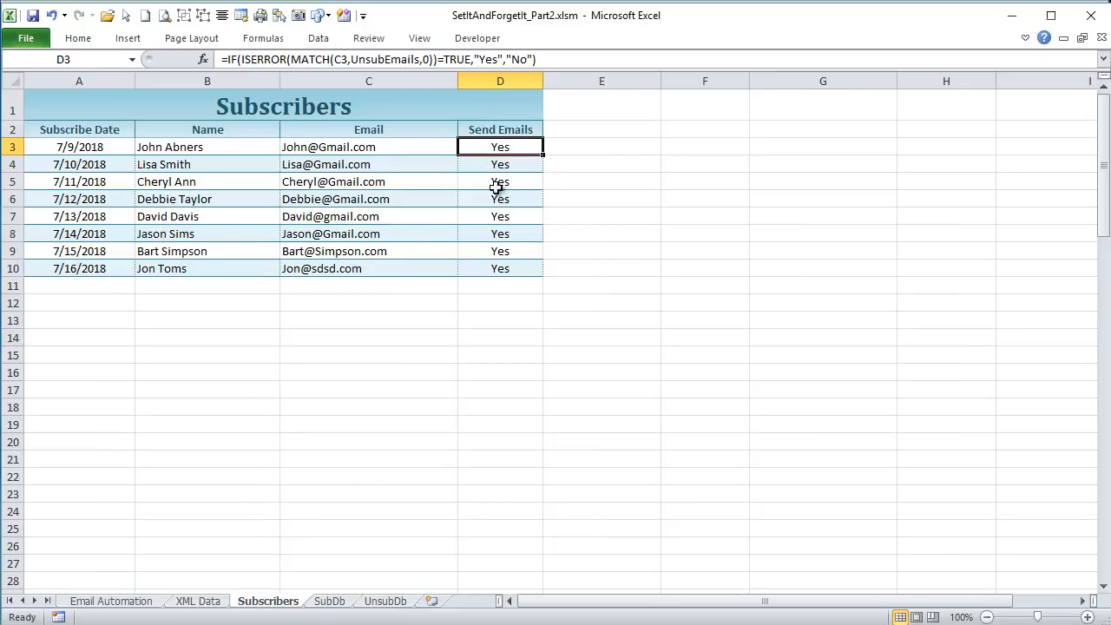
{"action": "left_click", "coordinate": [491, 163]}
{"action": "left_click", "coordinate": [491, 197]}
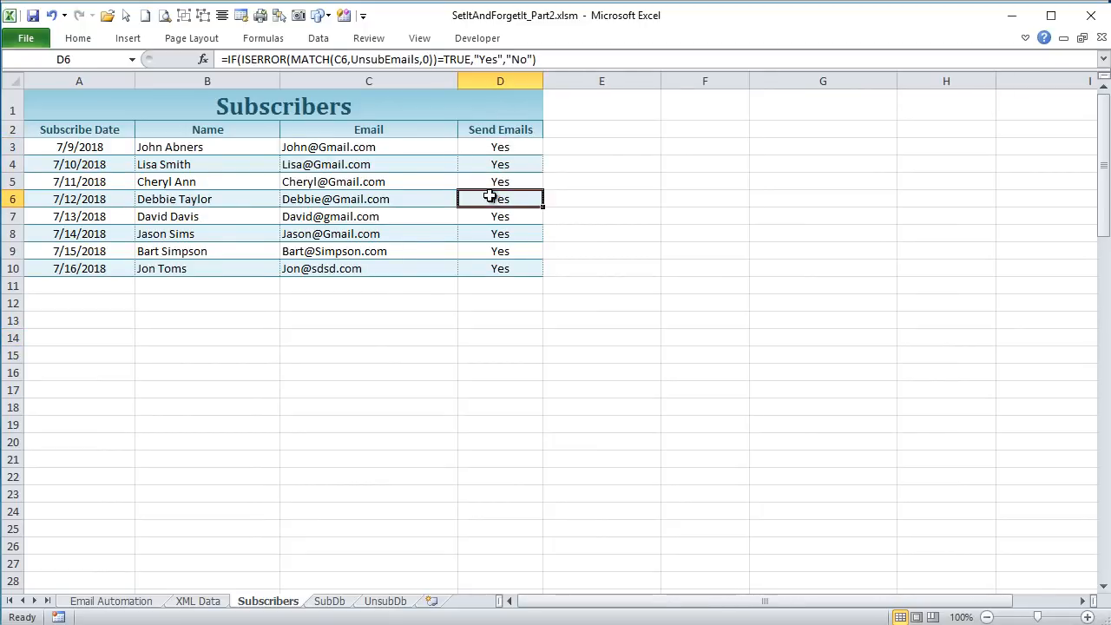
{"action": "left_click", "coordinate": [489, 265]}
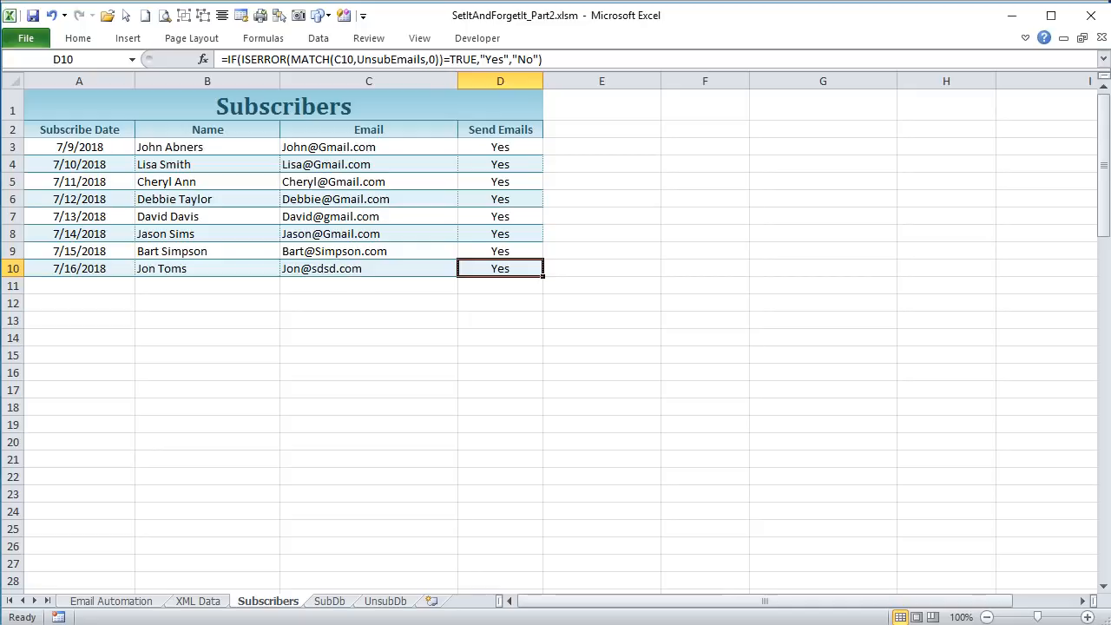
- Switch to Google Drive in the browser and create a new Google Sheets spreadsheet titled "Books Subscribers"
{"action": "key", "text": "alt+Tab"}
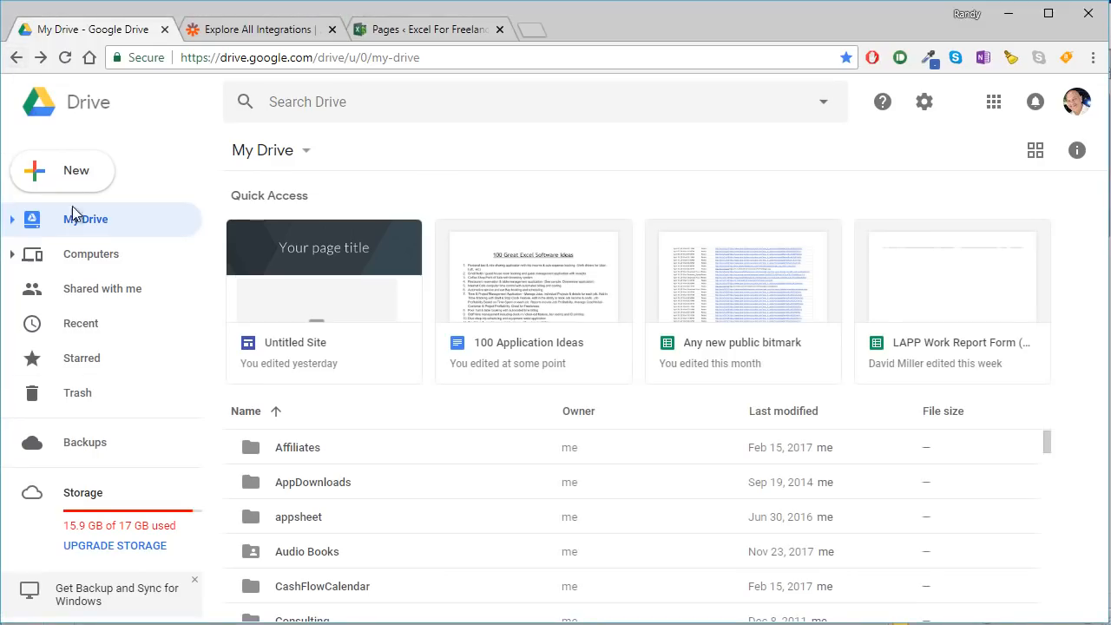
{"action": "left_click", "coordinate": [73, 183]}
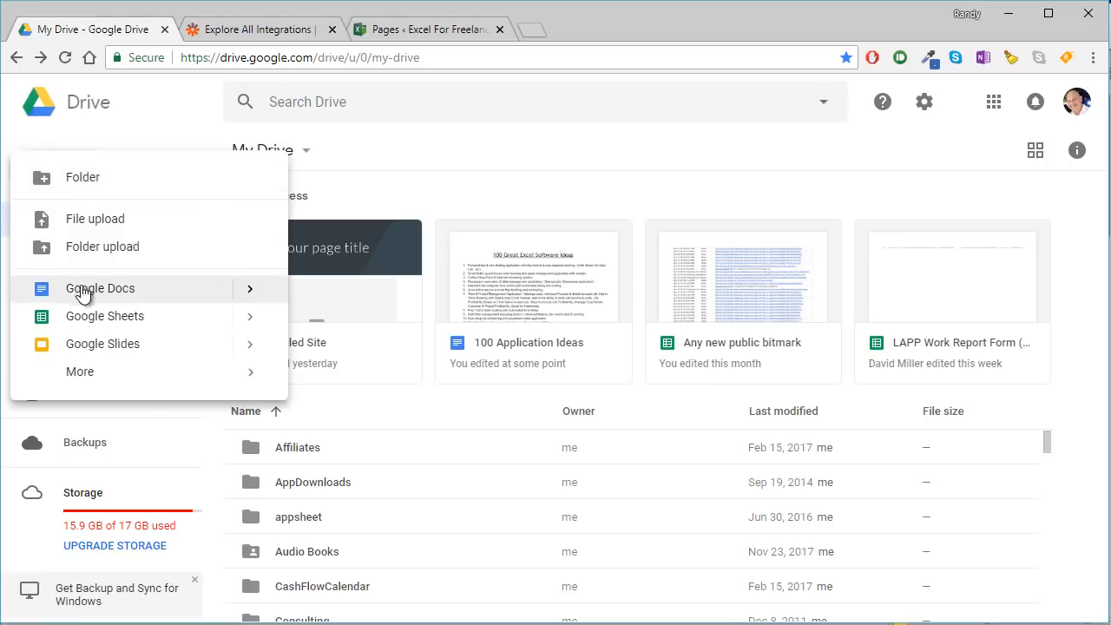
{"action": "left_click", "coordinate": [213, 322]}
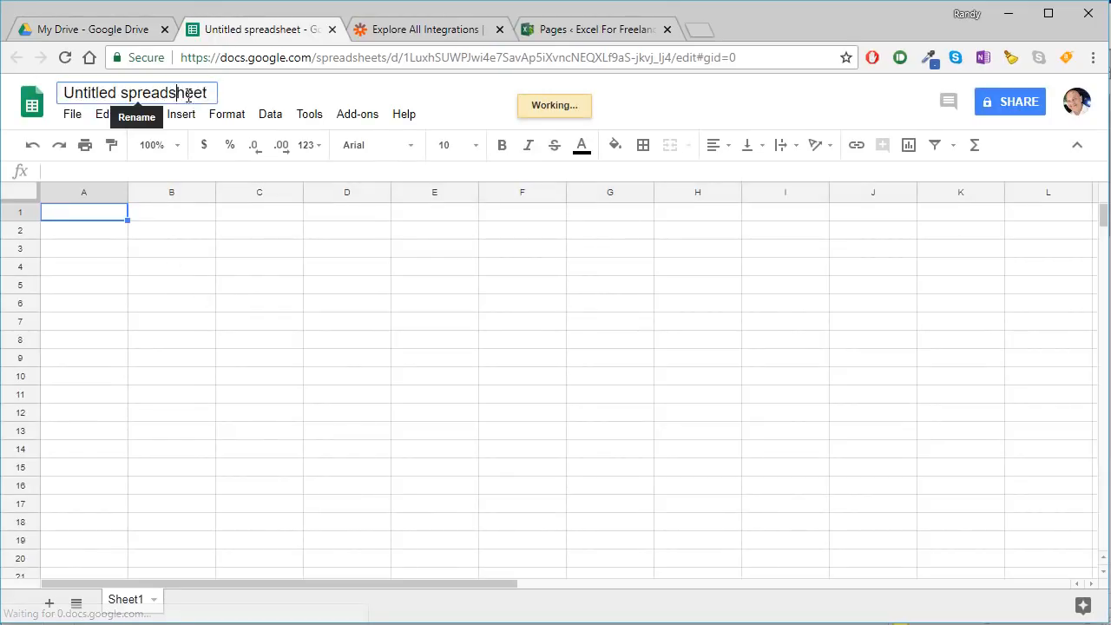
{"action": "left_click", "coordinate": [182, 92]}
{"action": "type", "text": "B"}
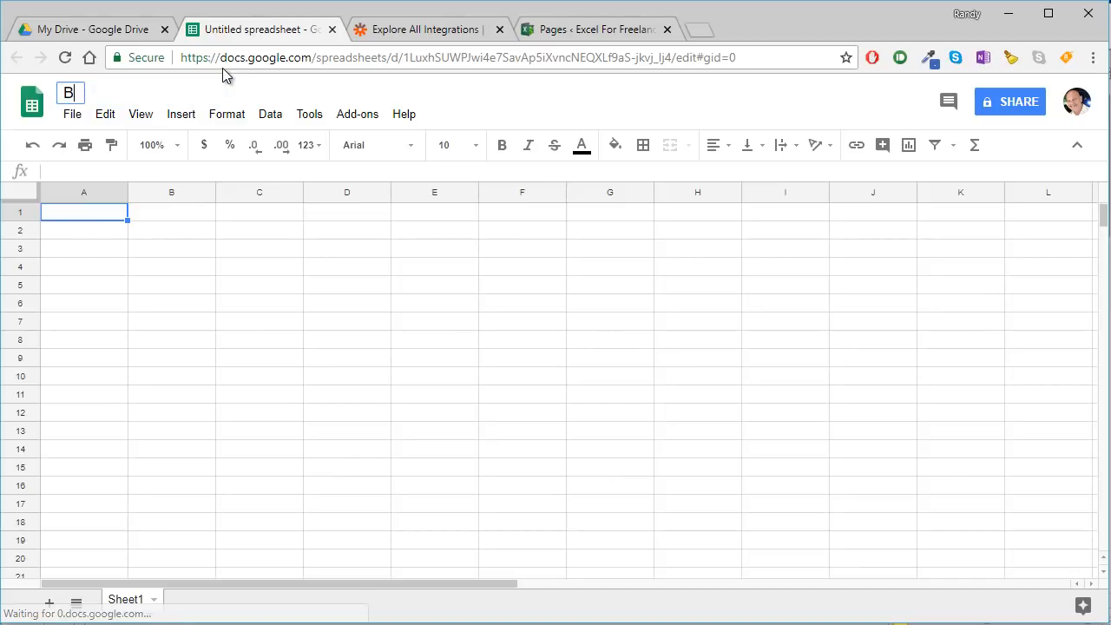
{"action": "type", "text": "ooks Sub"}
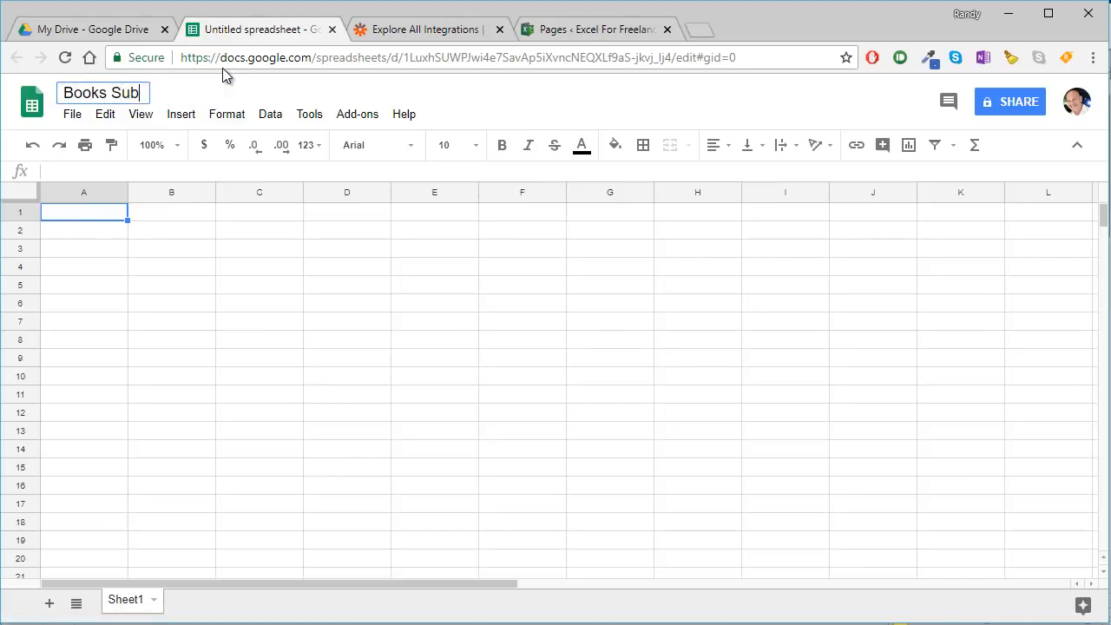
{"action": "type", "text": "scribers"}
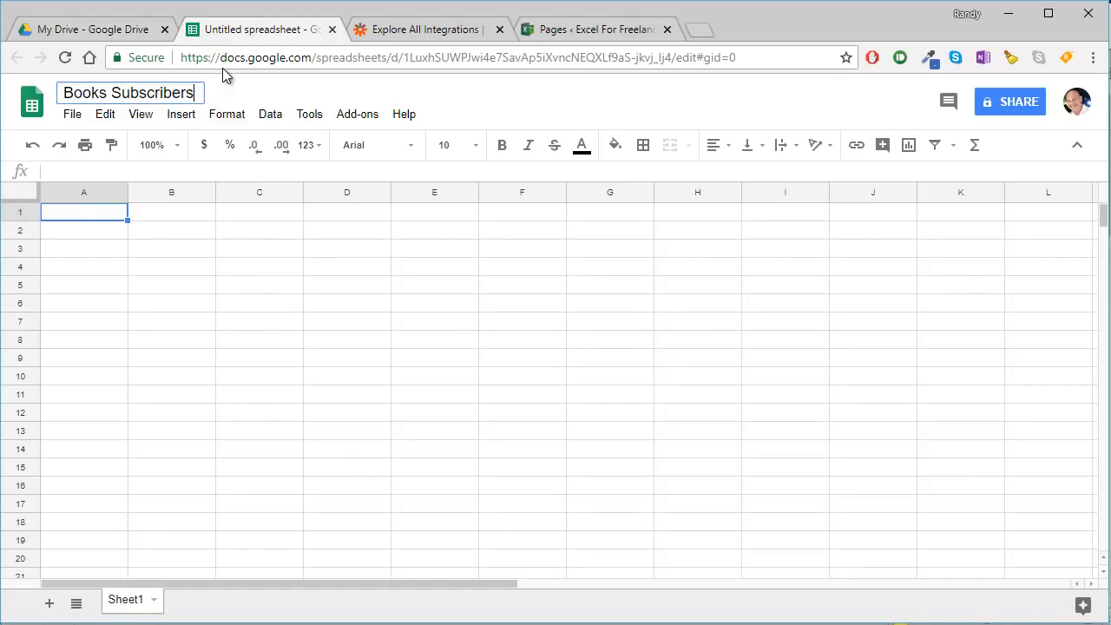
- Enter the column headers Name in A1 and Email in B1 of the Books Subscribers spreadsheet
{"action": "left_click", "coordinate": [269, 320]}
{"action": "left_click", "coordinate": [85, 210]}
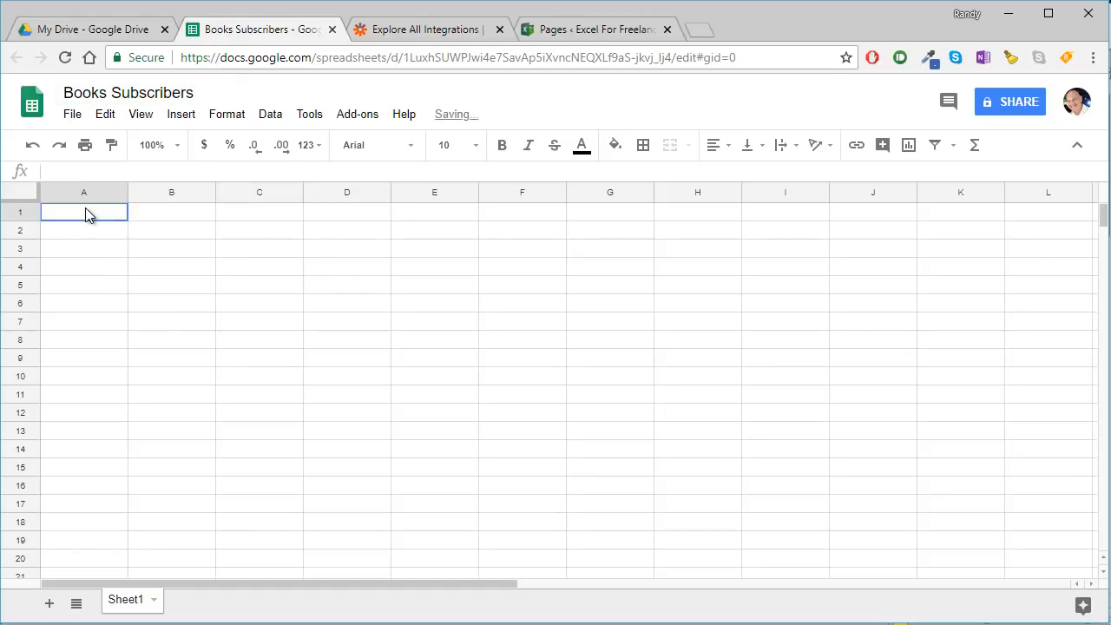
{"action": "type", "text": "Name"}
{"action": "key", "text": "Tab"}
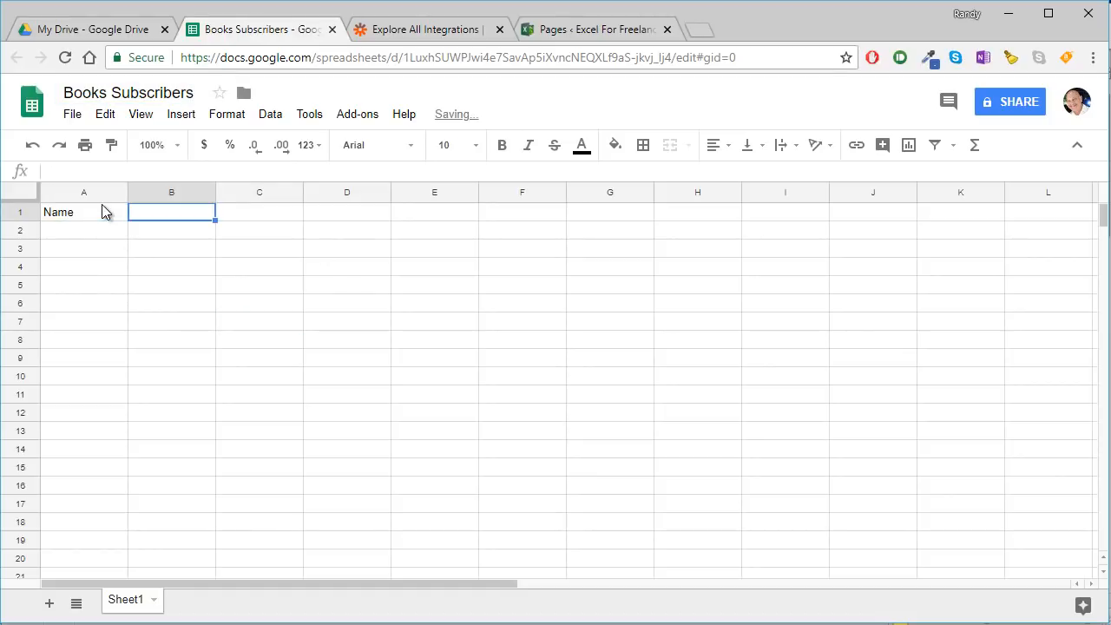
{"action": "type", "text": "Email"}
{"action": "key", "text": "Return"}
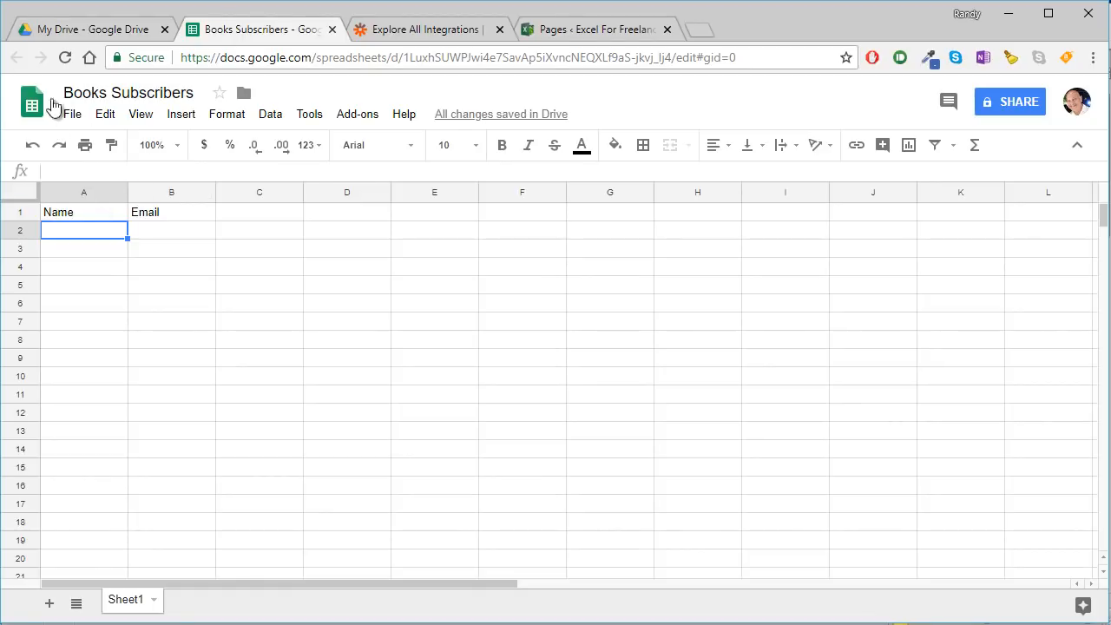
- Create another Google Sheets spreadsheet from Google Drive and title it "Books Unsubscriber List"
{"action": "left_click", "coordinate": [87, 30]}
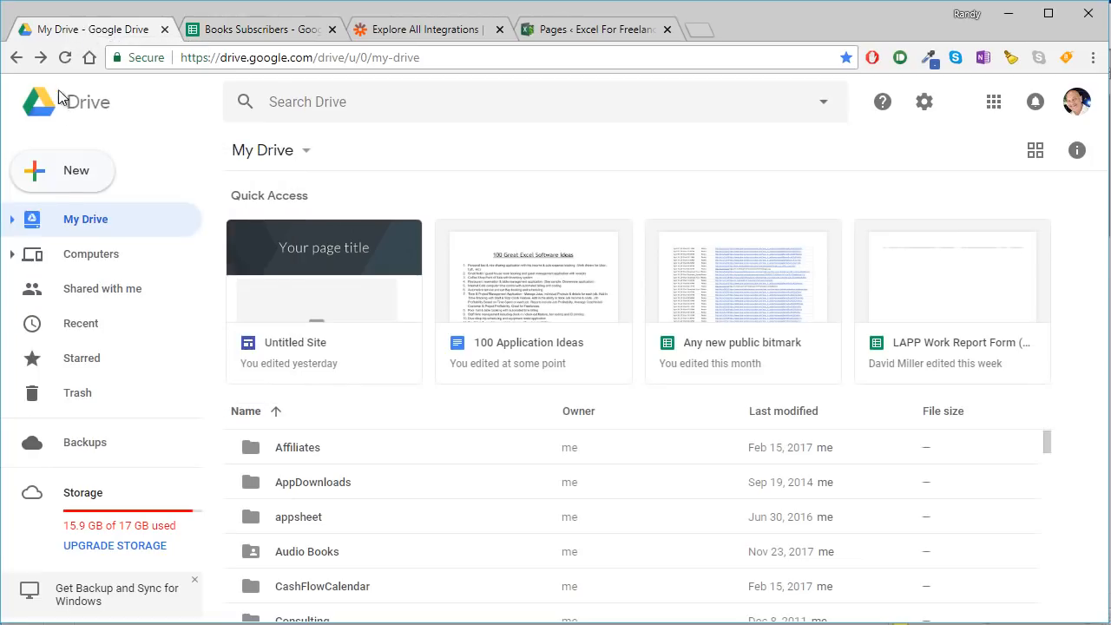
{"action": "left_click", "coordinate": [59, 181]}
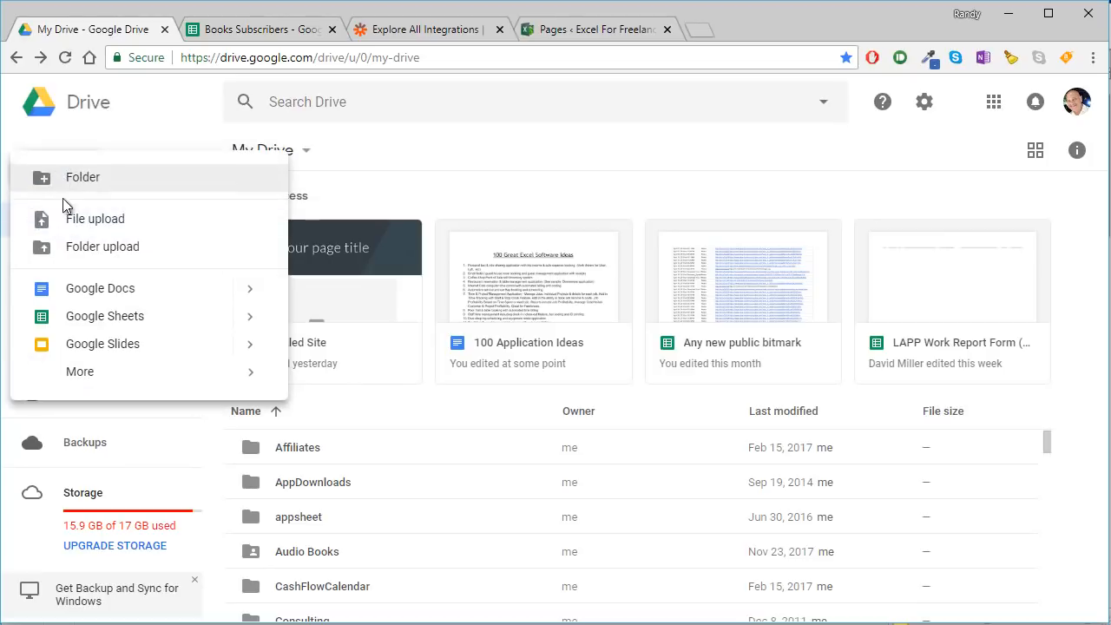
{"action": "left_click", "coordinate": [92, 316]}
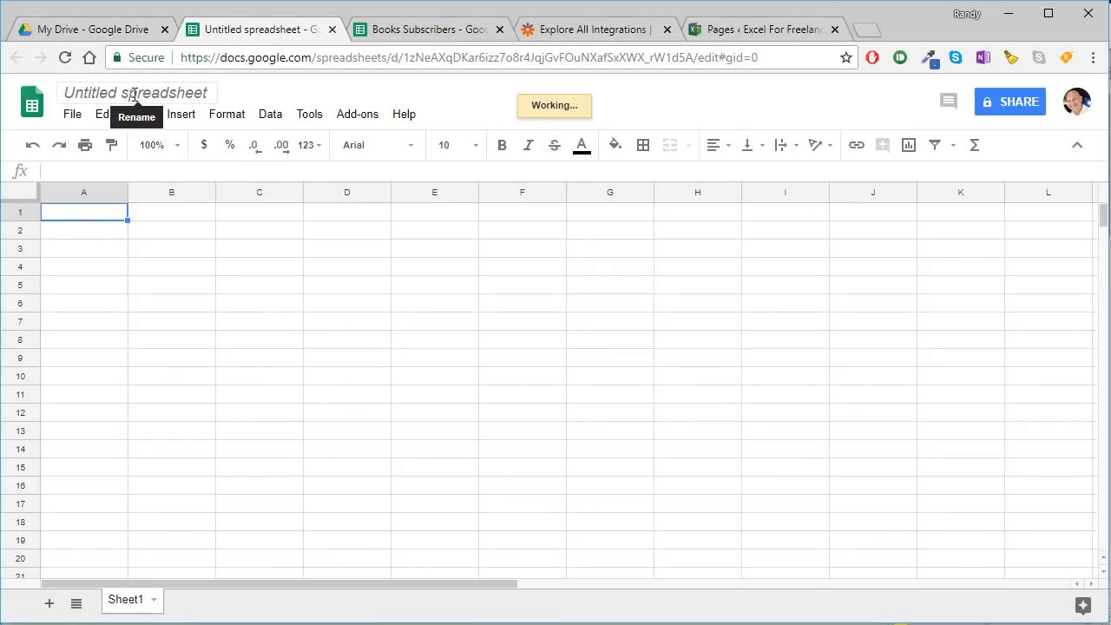
{"action": "left_click", "coordinate": [132, 93]}
{"action": "type", "text": "B"}
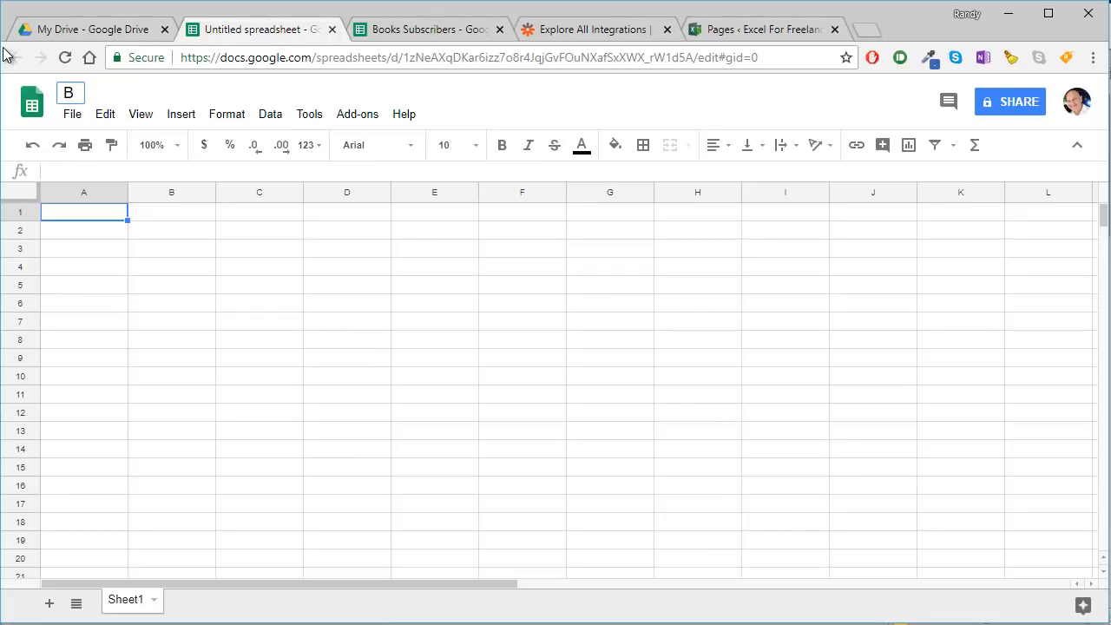
{"action": "type", "text": "ooks Uns"}
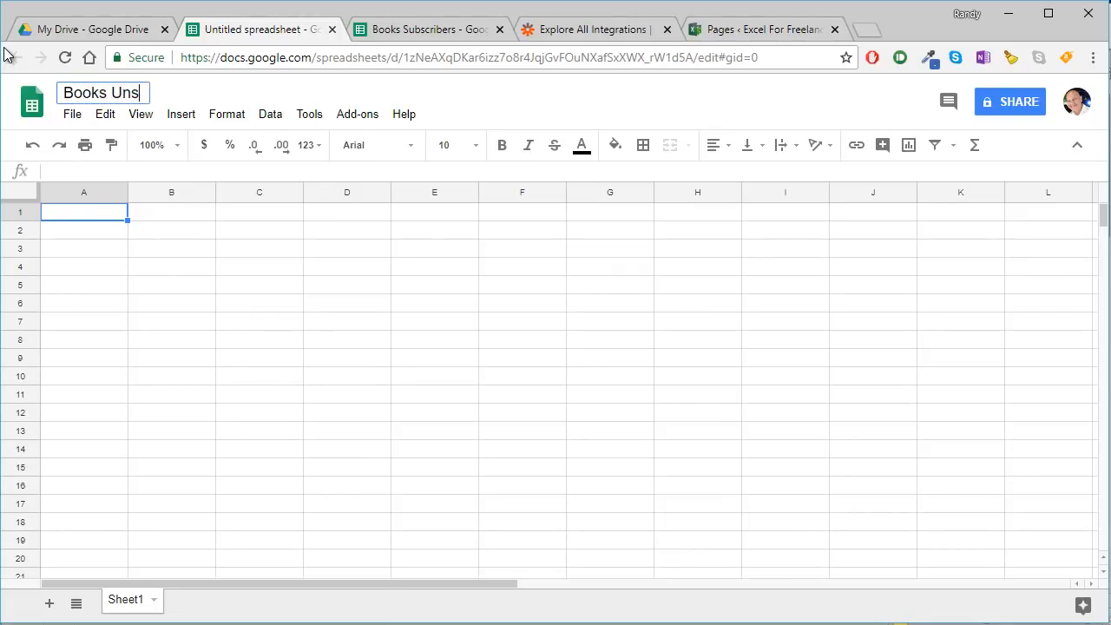
{"action": "type", "text": "ubscriber List"}
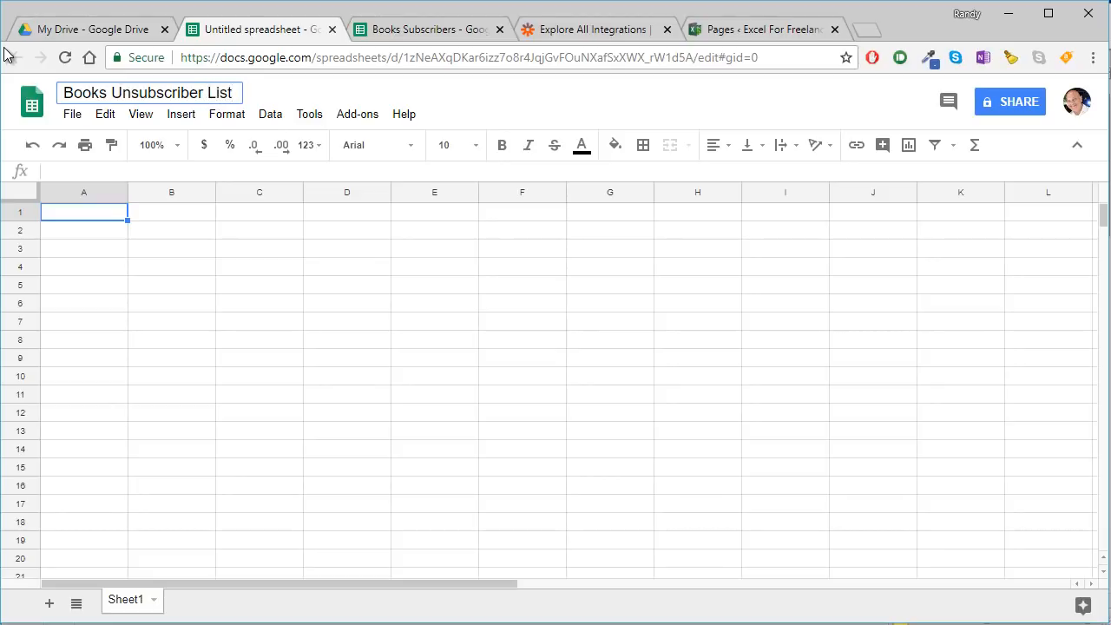
{"action": "left_click", "coordinate": [76, 248]}
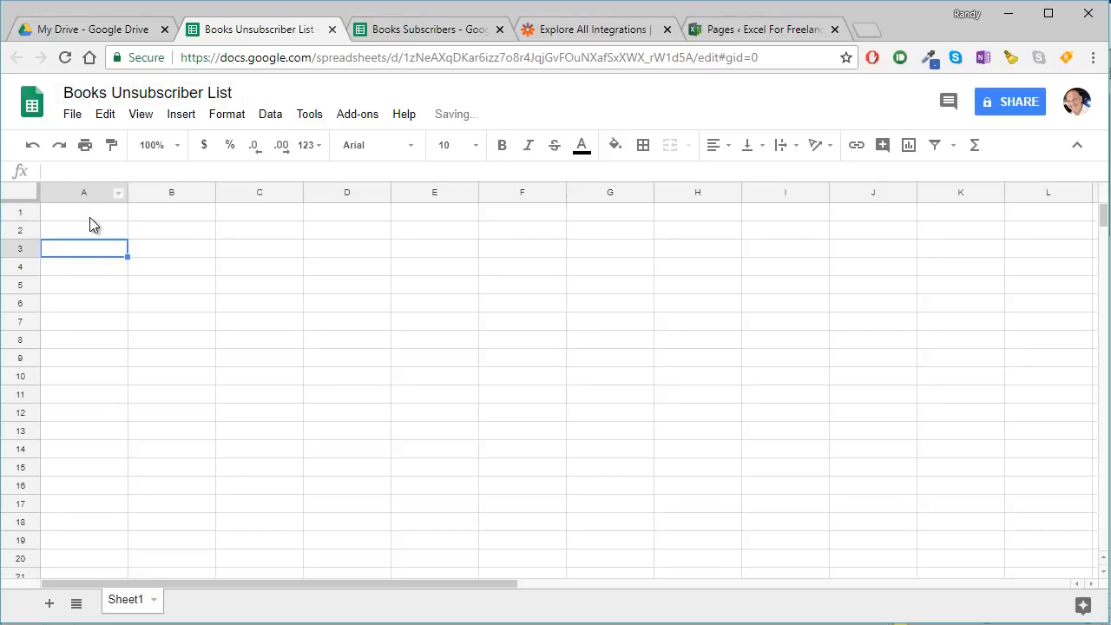
- Enter the column headers Name in A1 and Email in B1 of the Books Unsubscriber List spreadsheet
{"action": "left_click", "coordinate": [77, 219]}
{"action": "type", "text": "Name"}
{"action": "key", "text": "Tab"}
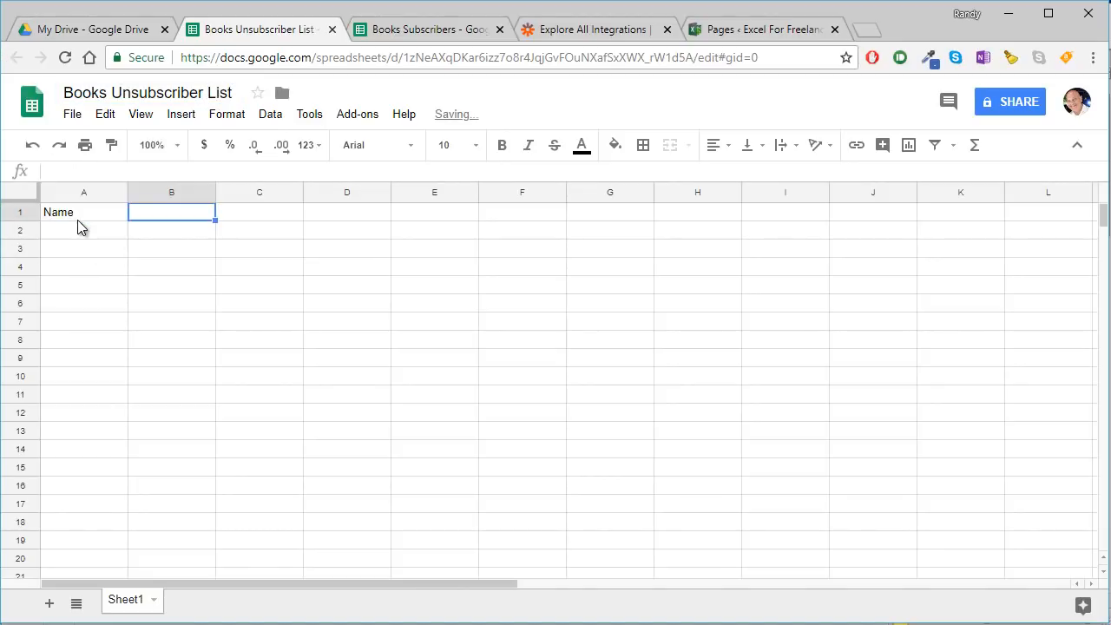
{"action": "type", "text": "Email"}
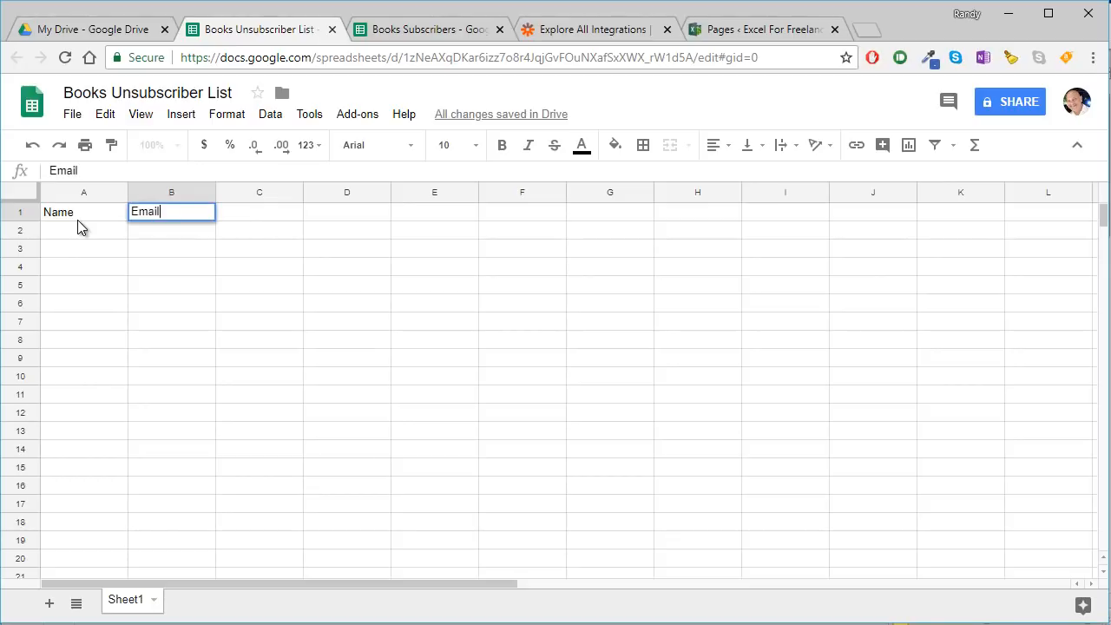
{"action": "key", "text": "Return"}
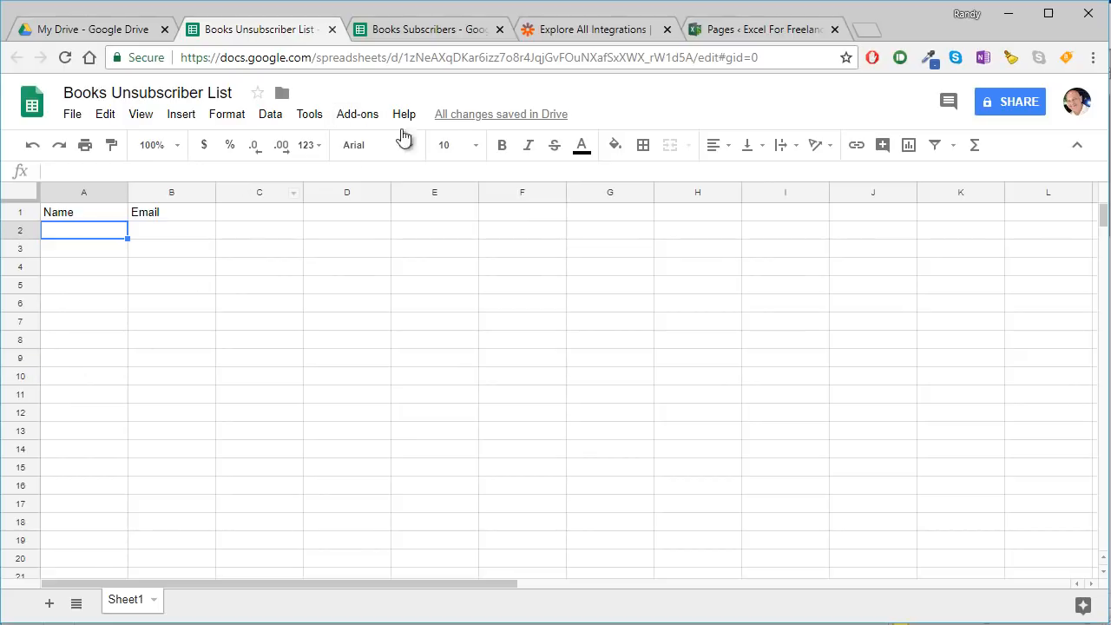
- Move the WordPress Pages browser tab beside the Google Drive tab and show all of the site's pages
{"action": "left_click_drag", "start_coordinate": [753, 33], "coordinate": [259, 26]}
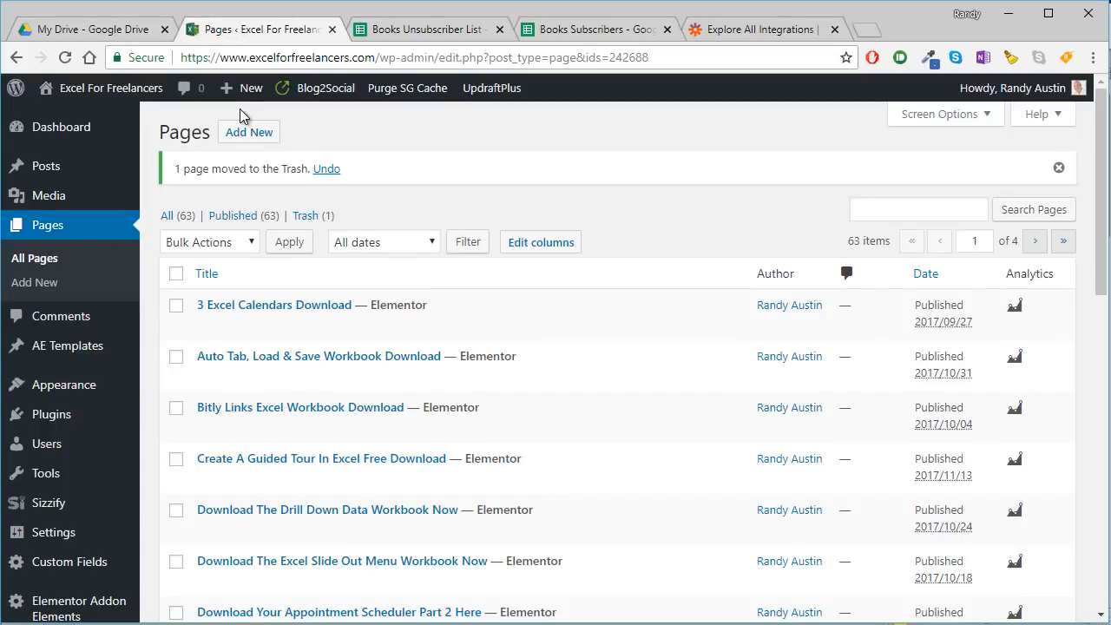
{"action": "mouse_move", "coordinate": [215, 102]}
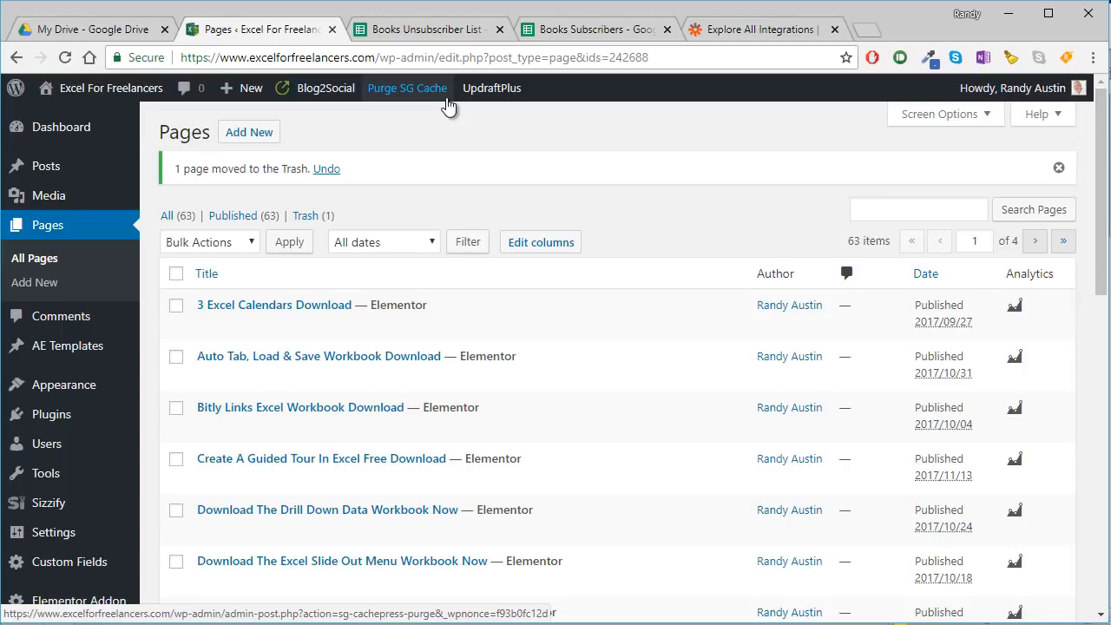
{"action": "mouse_move", "coordinate": [331, 332]}
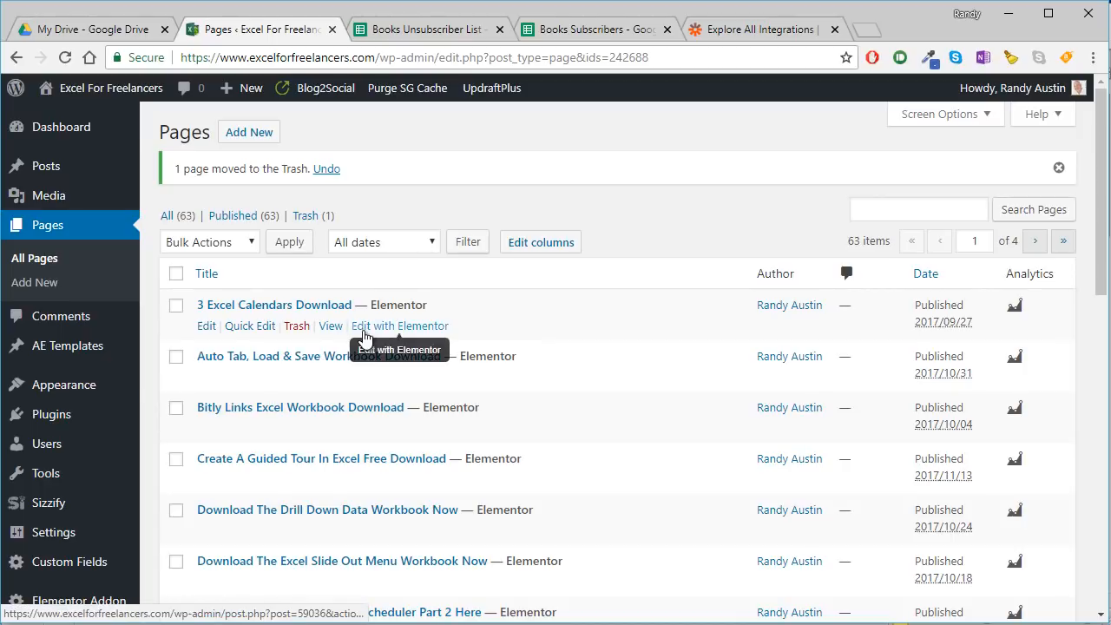
{"action": "mouse_move", "coordinate": [349, 351]}
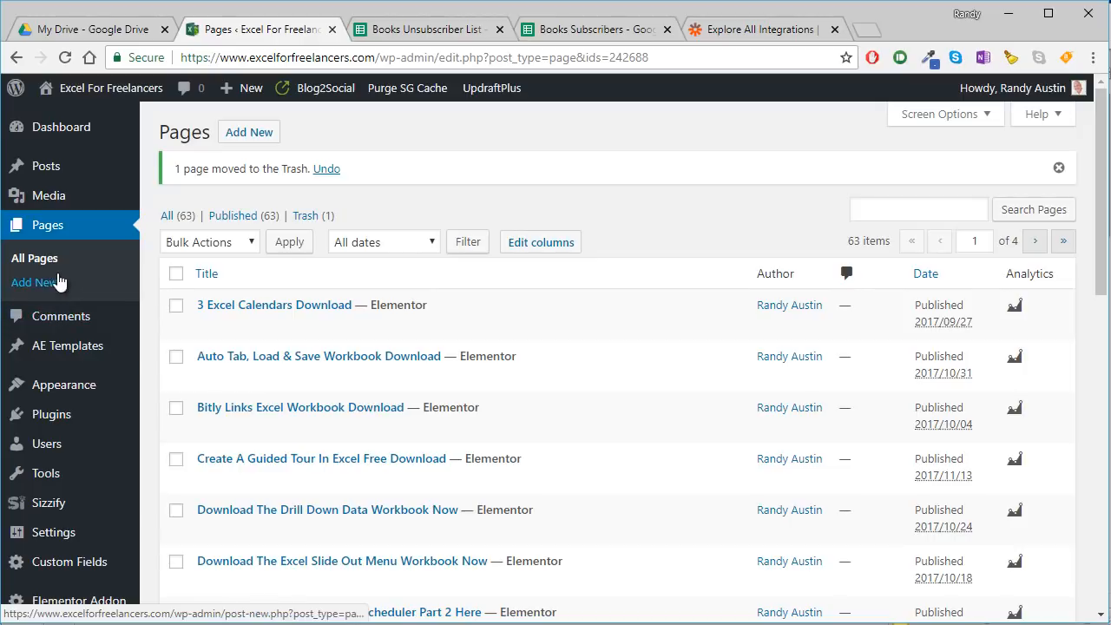
{"action": "left_click", "coordinate": [36, 262]}
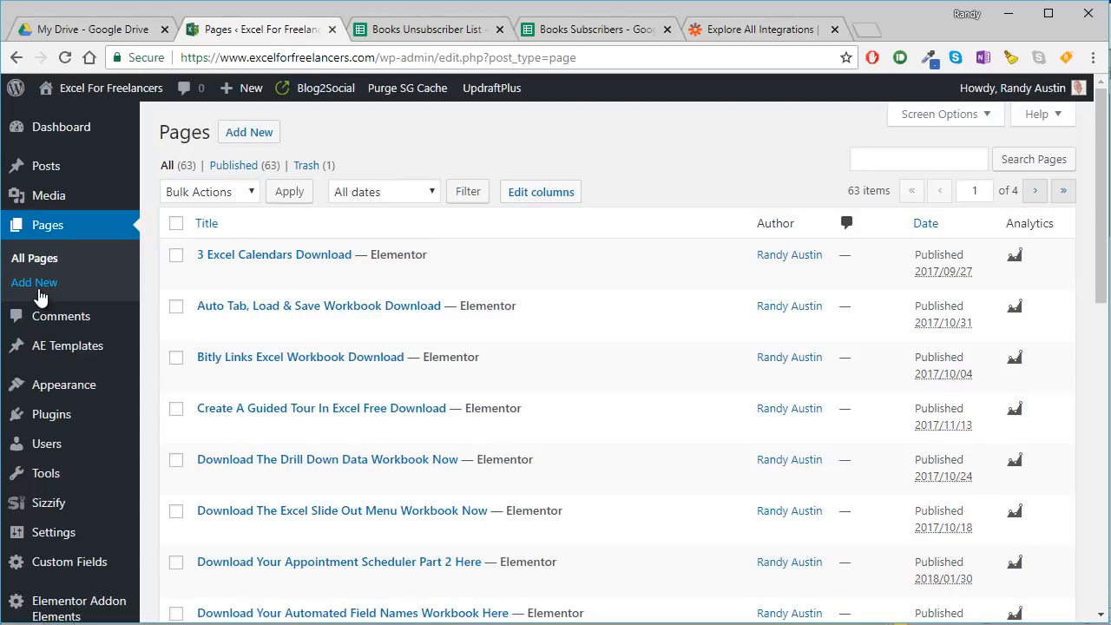
- Add a new WordPress page titled "Free Excel Book List" and open it for editing with Elementor
{"action": "left_click", "coordinate": [38, 293]}
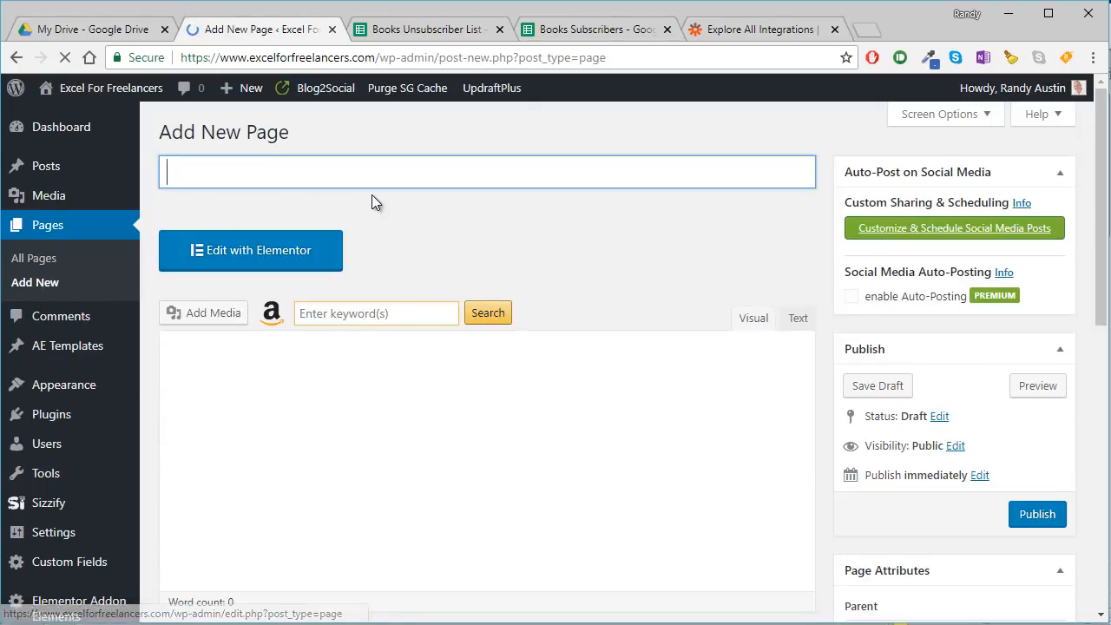
{"action": "type", "text": "Free Boo"}
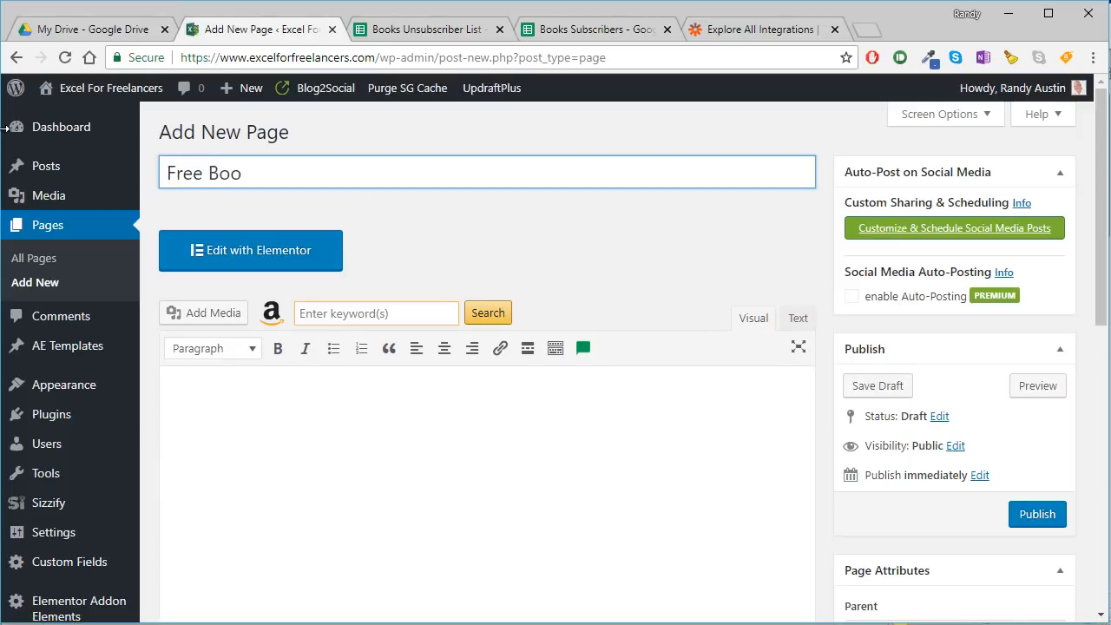
{"action": "key", "text": "BackSpace"}
{"action": "key", "text": "BackSpace"}
{"action": "key", "text": "BackSpace"}
{"action": "type", "text": "Excel Book List"}
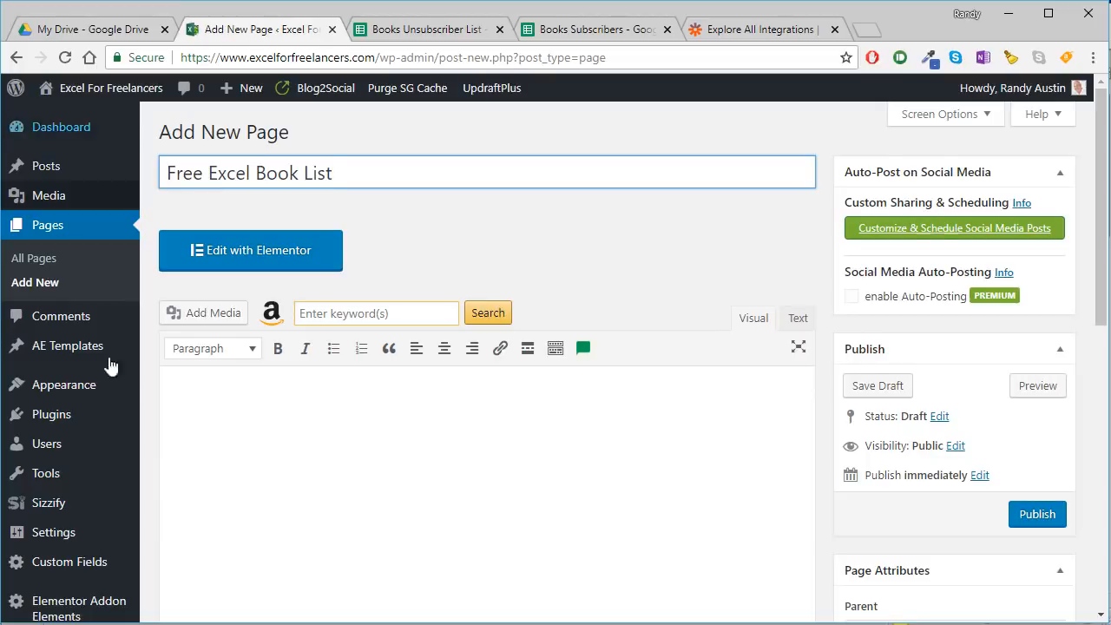
{"action": "left_click", "coordinate": [261, 375]}
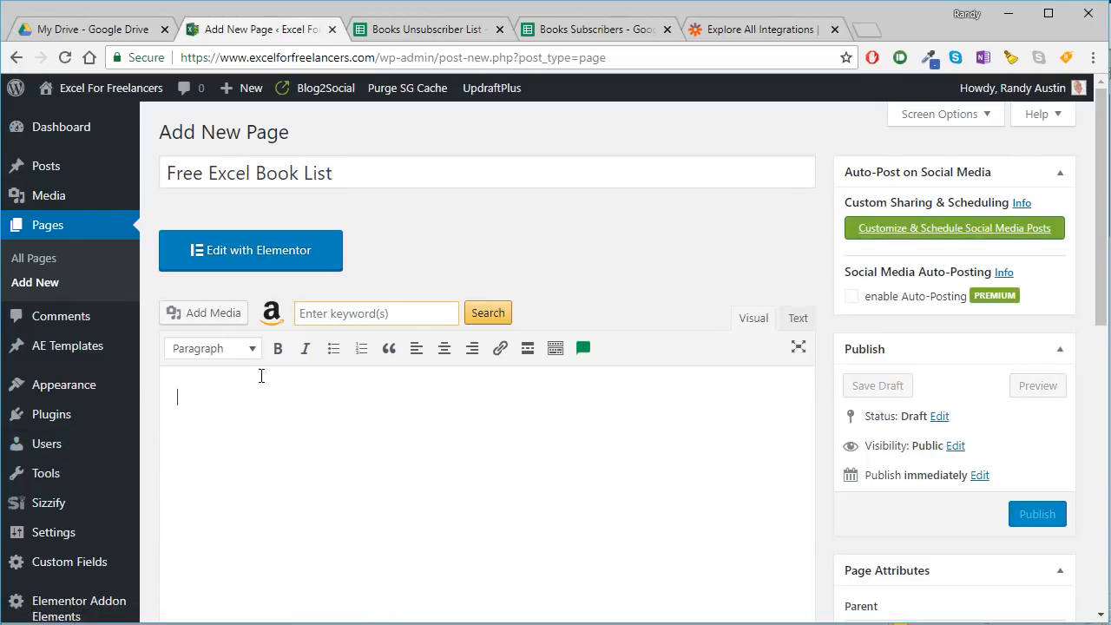
{"action": "left_click", "coordinate": [267, 267]}
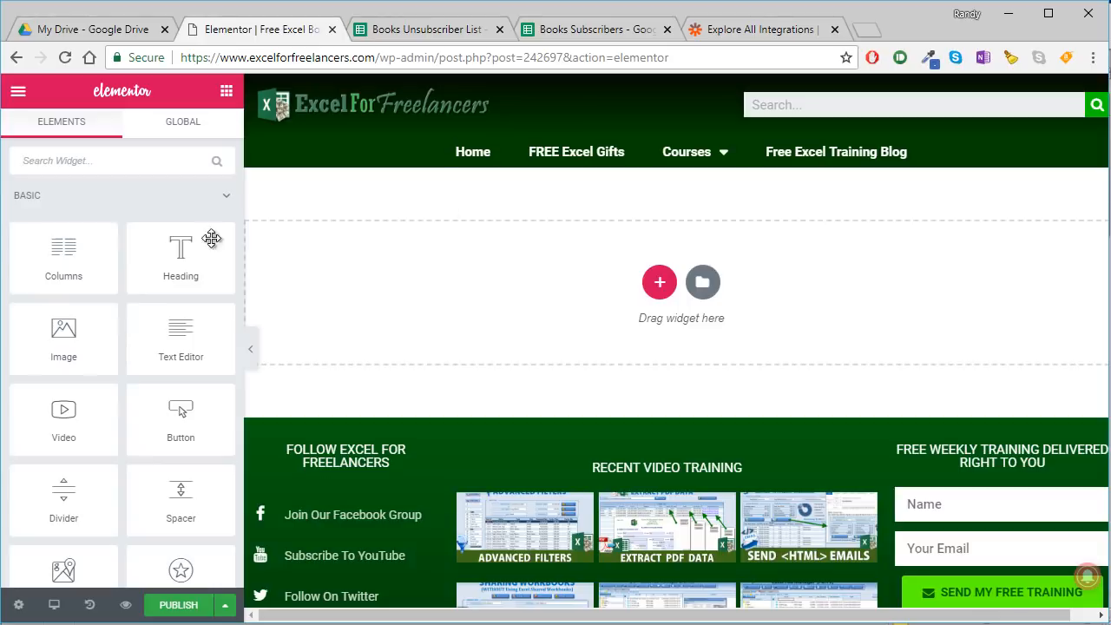
- Add a section with two equal columns and insert the ExcelBooks.png image from the media library into its first column
{"action": "left_click", "coordinate": [657, 287]}
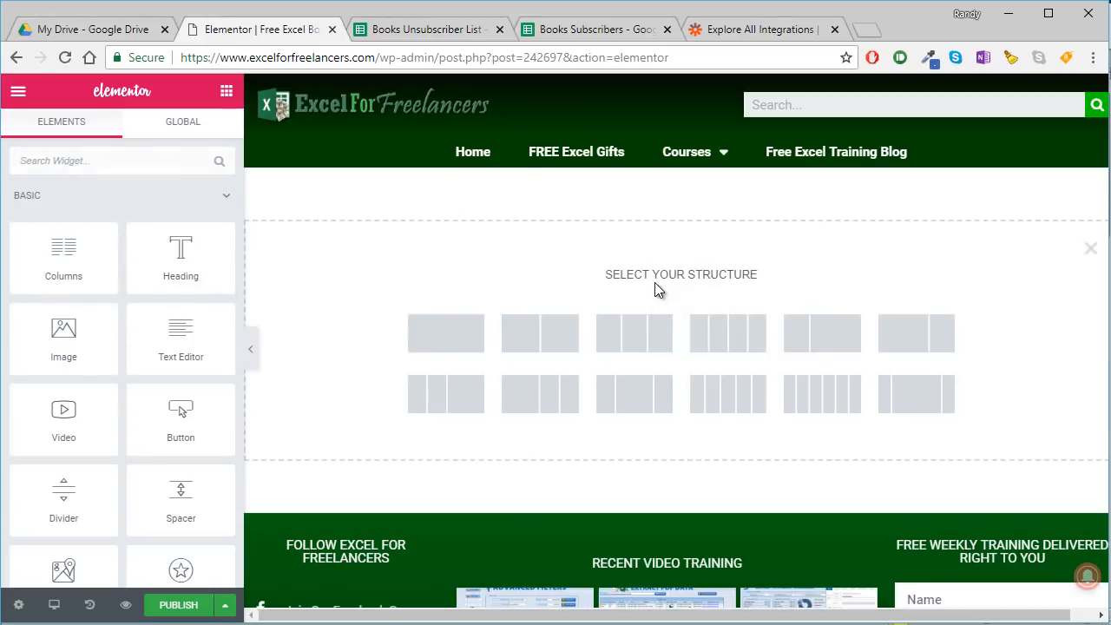
{"action": "left_click", "coordinate": [541, 337]}
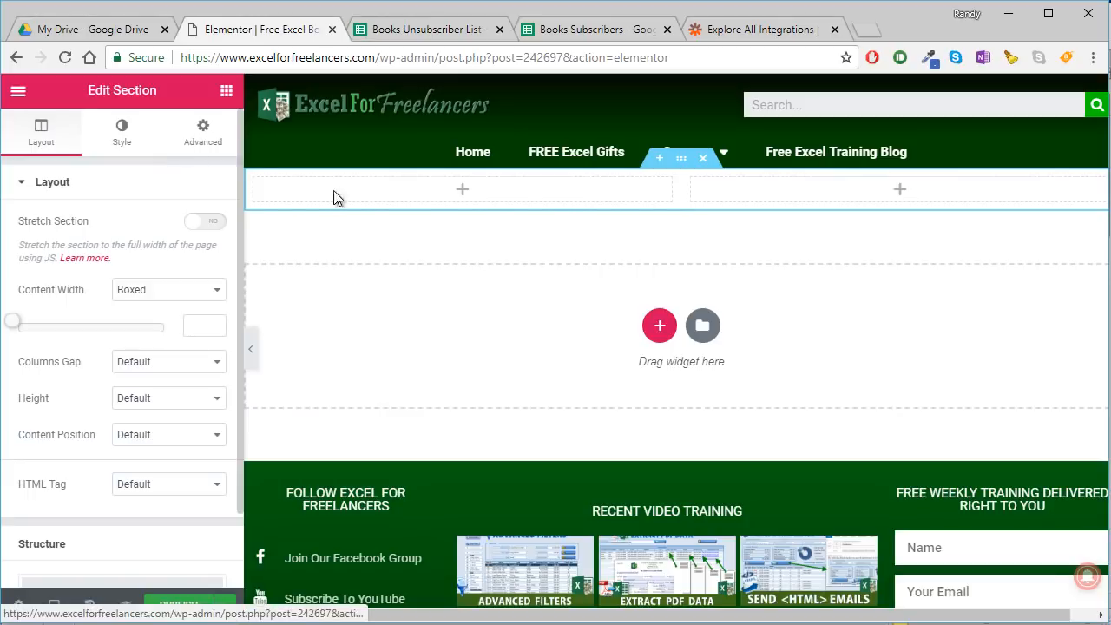
{"action": "left_click", "coordinate": [225, 93]}
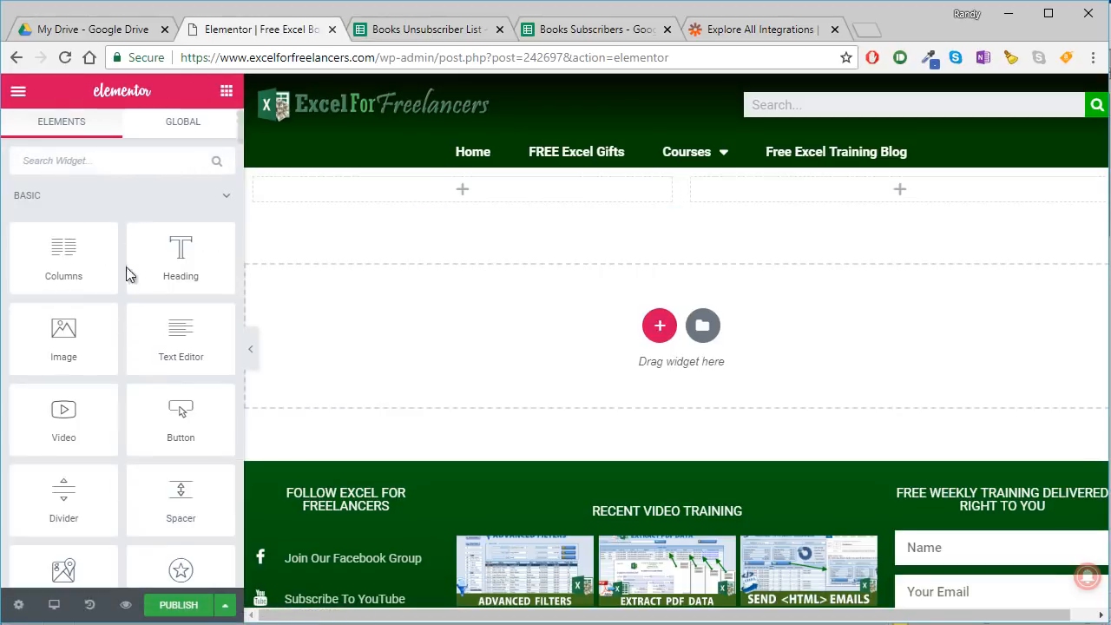
{"action": "left_click_drag", "start_coordinate": [77, 346], "coordinate": [491, 201]}
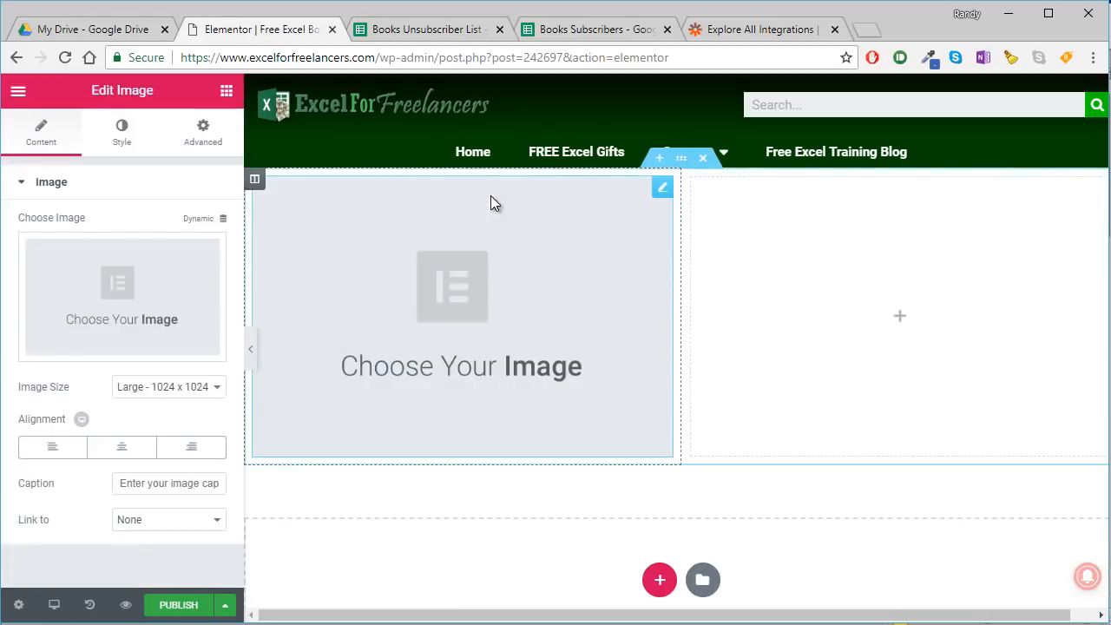
{"action": "left_click", "coordinate": [163, 290]}
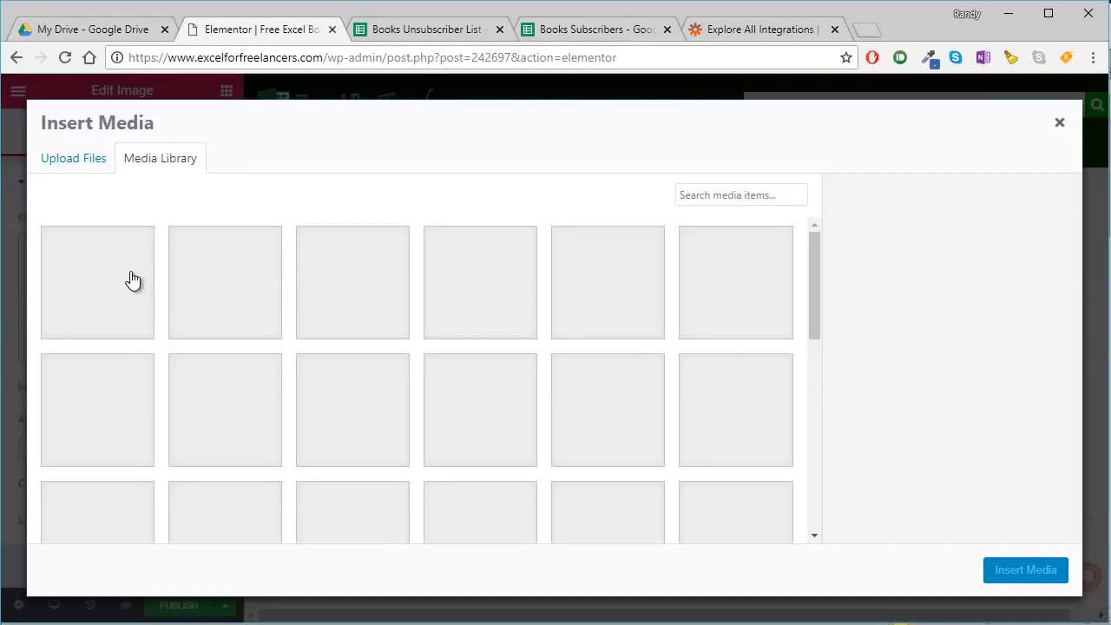
{"action": "left_click", "coordinate": [119, 279]}
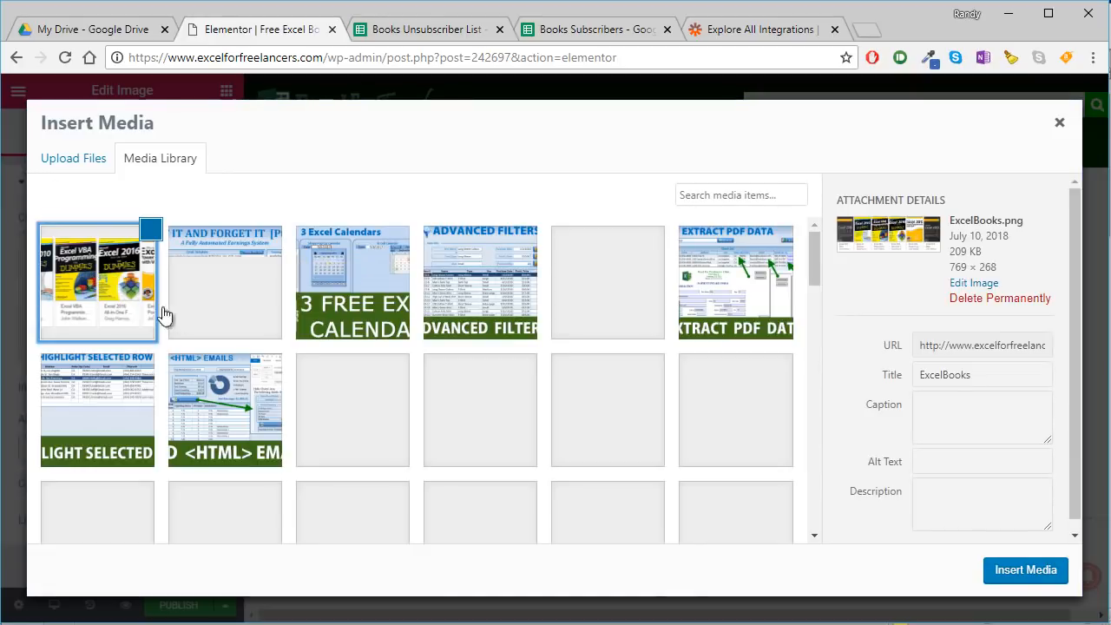
{"action": "left_click", "coordinate": [1029, 565]}
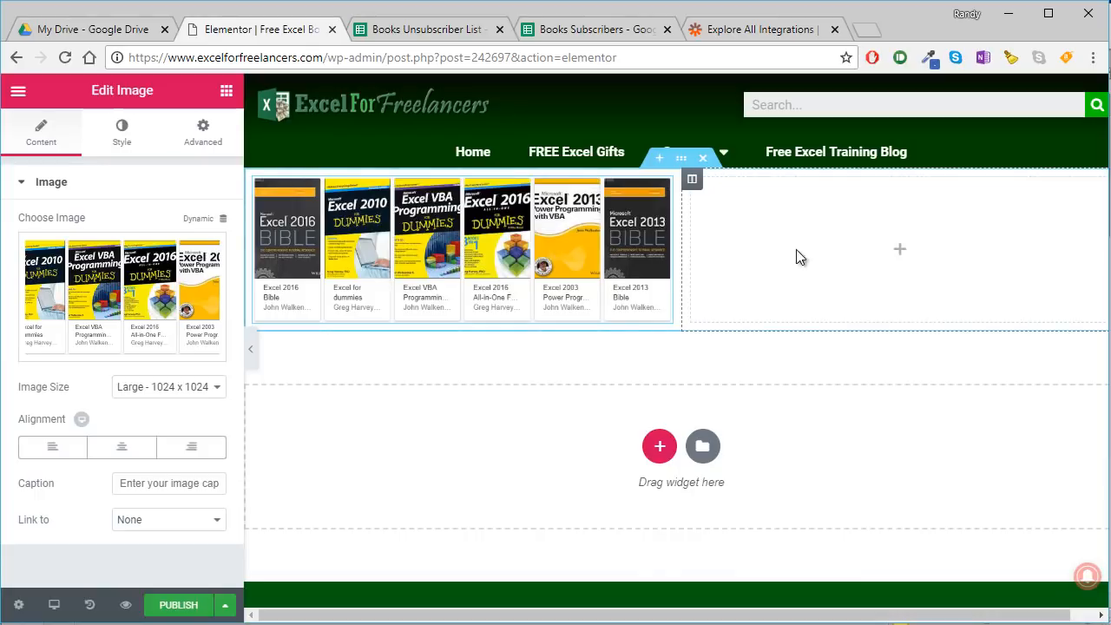
- Find the Form widget among the available elements and place it in the empty second column beside the book image
{"action": "left_click", "coordinate": [225, 94]}
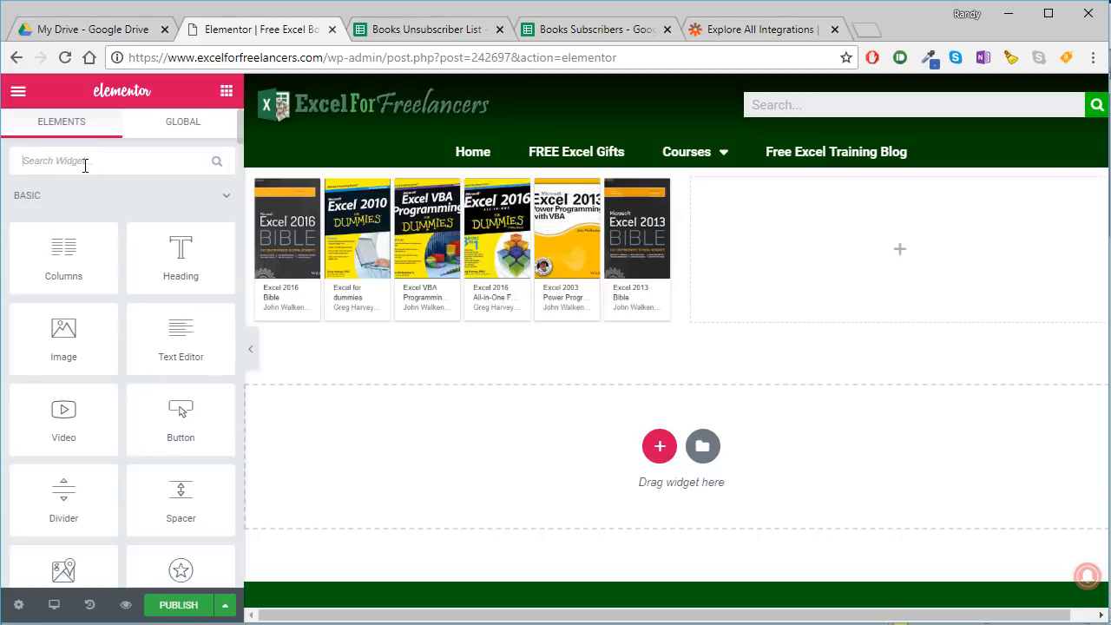
{"action": "type", "text": "forms"}
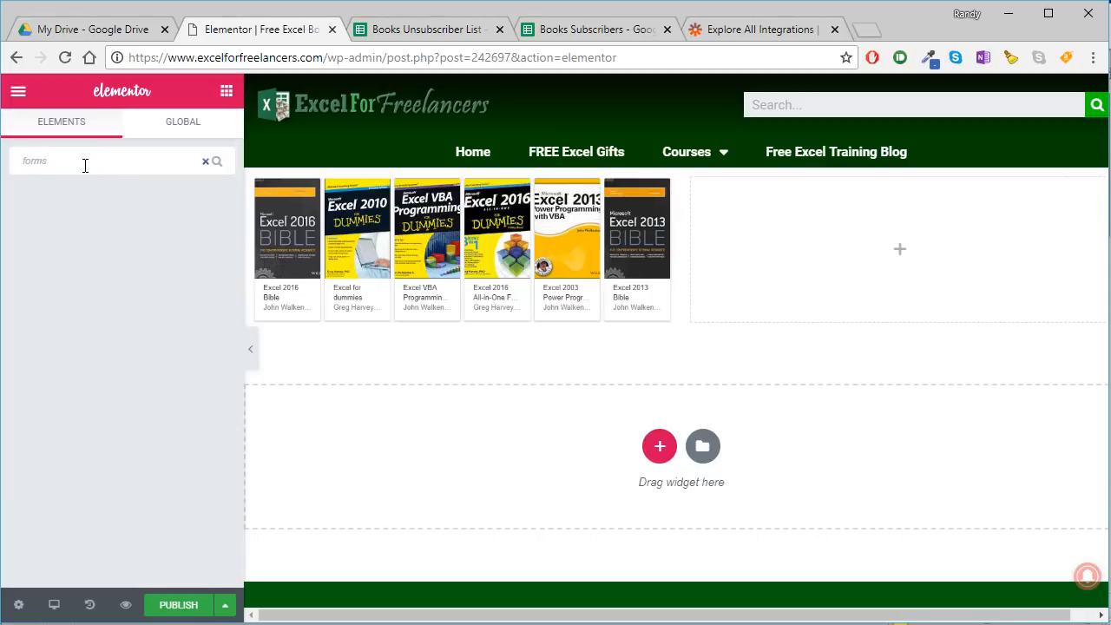
{"action": "key", "text": "BackSpace"}
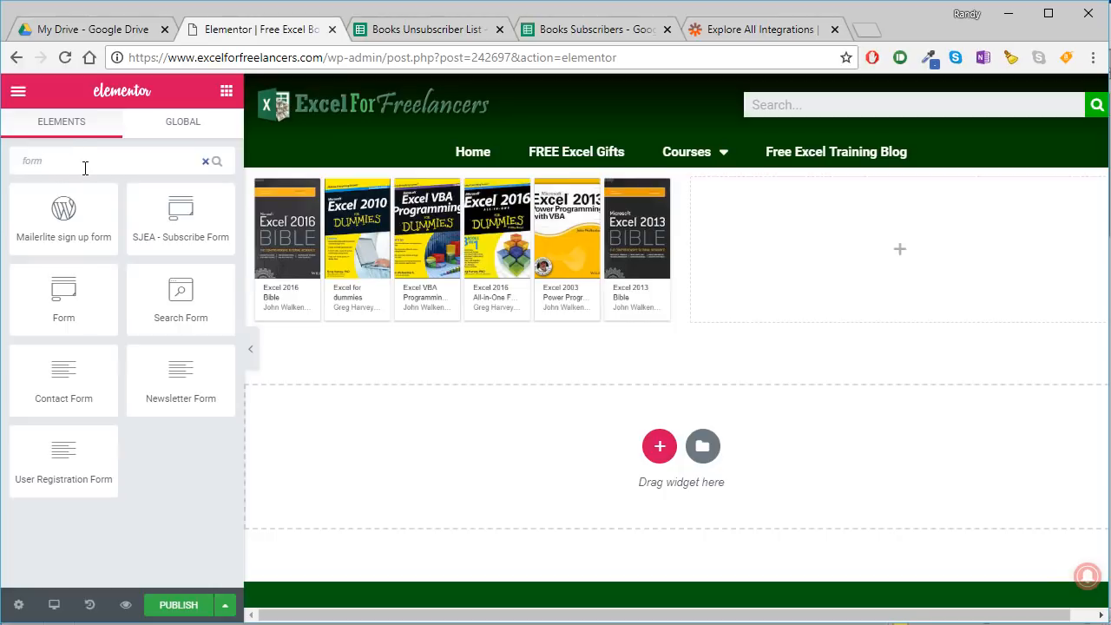
{"action": "left_click", "coordinate": [204, 161]}
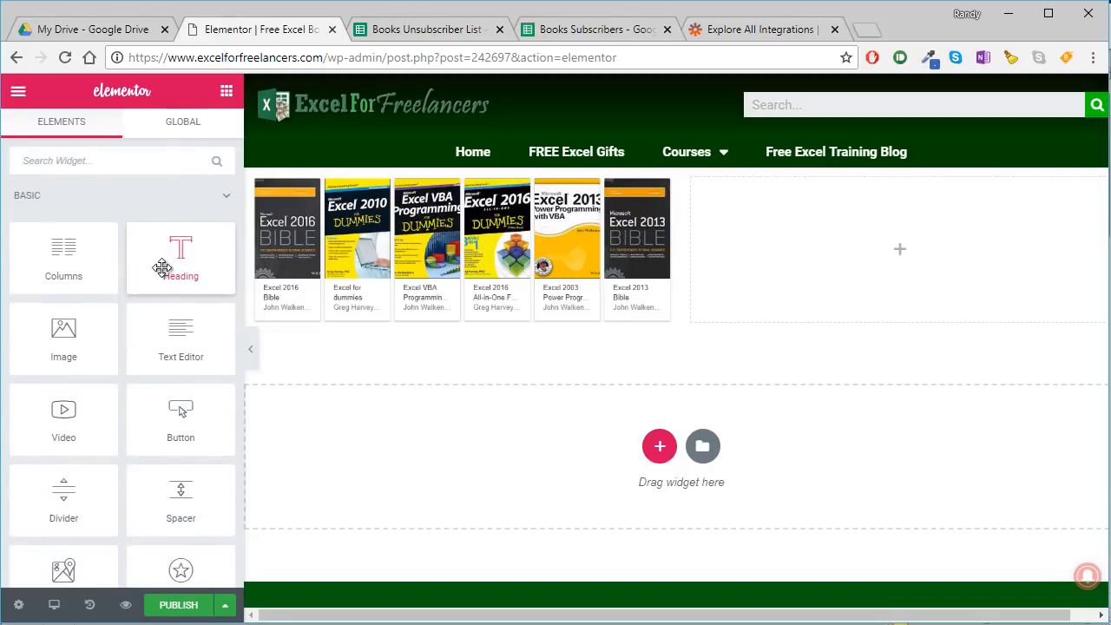
{"action": "scroll", "coordinate": [162, 267], "scroll_direction": "down", "scroll_amount": 5}
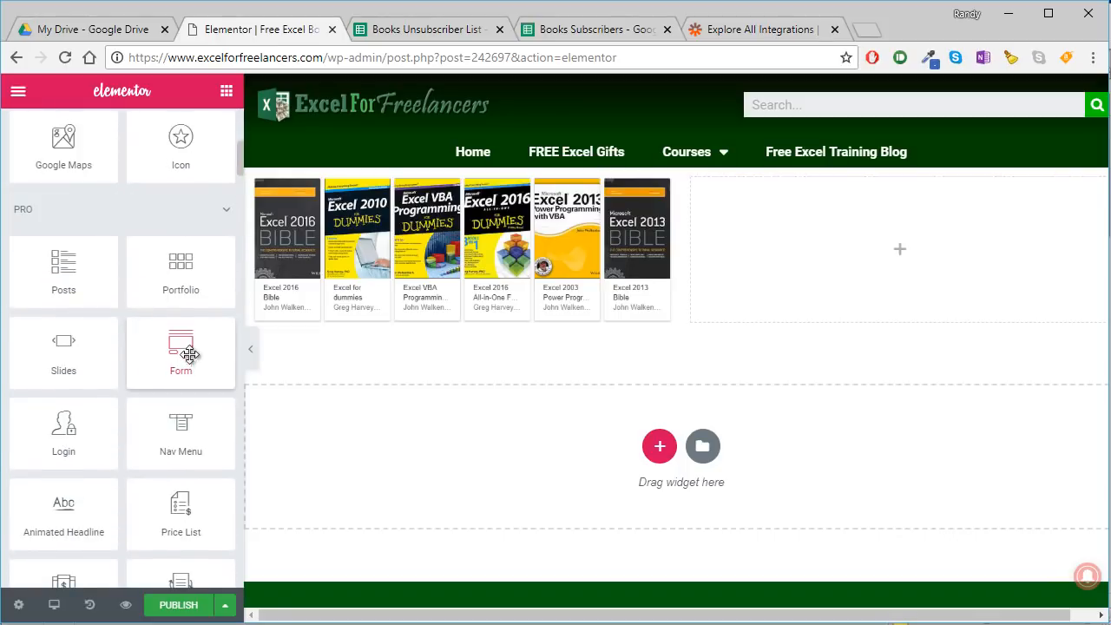
{"action": "left_click_drag", "start_coordinate": [189, 354], "coordinate": [900, 252]}
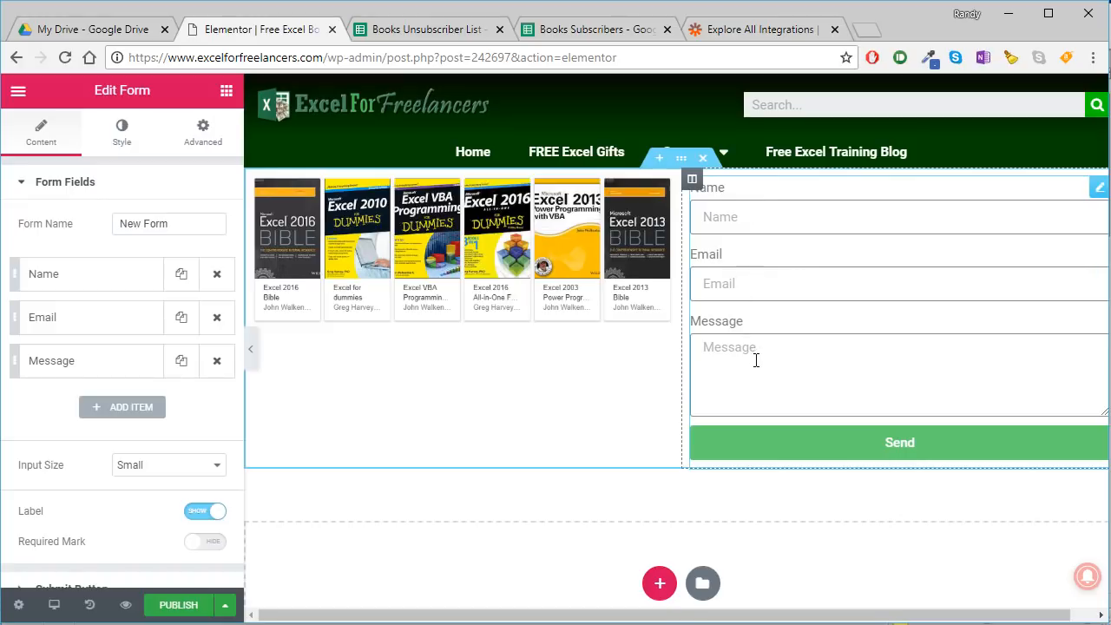
- Remove the Message field from the form, keeping only the Name and Email fields
{"action": "left_click", "coordinate": [737, 364]}
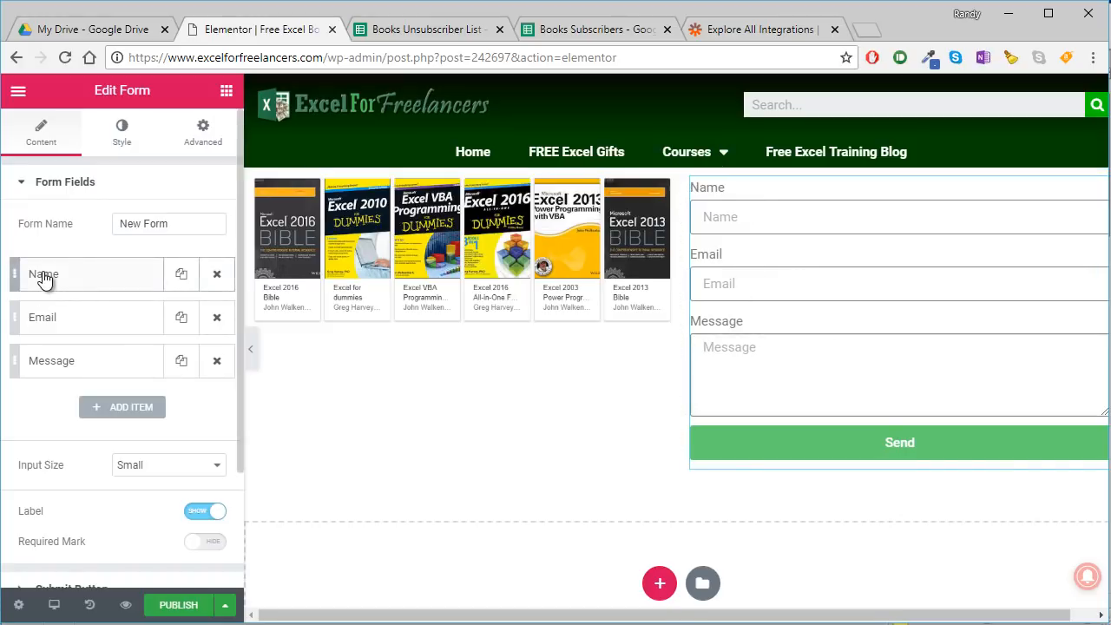
{"action": "left_click", "coordinate": [217, 361]}
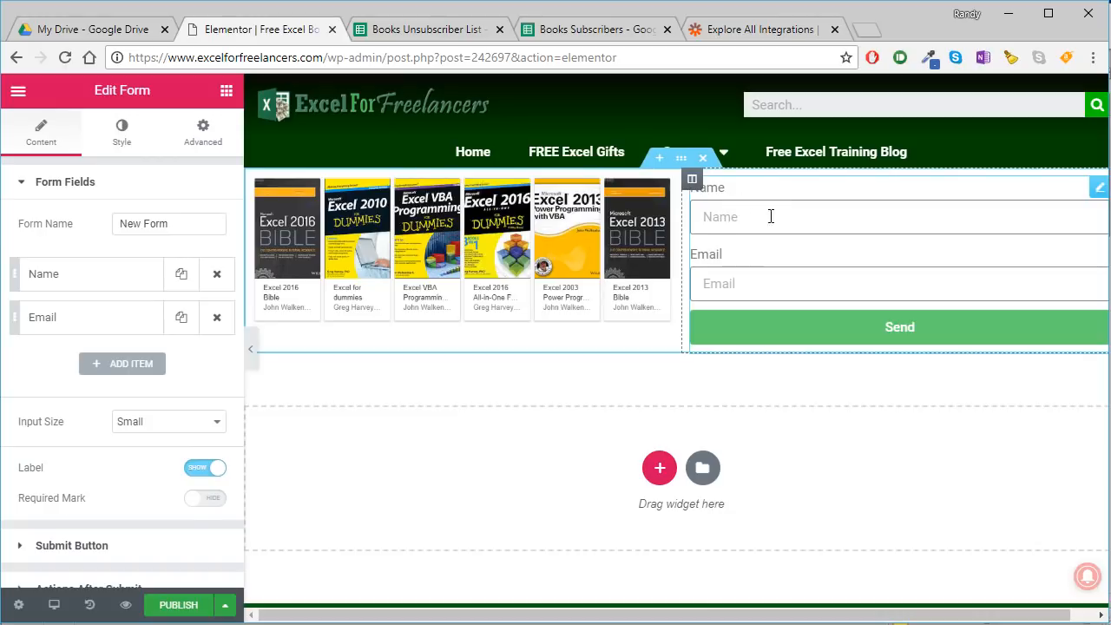
- Compare the form's Name and Email fields with the column headers in the Books Subscribers spreadsheet, and return to the Elementor page
{"action": "left_click", "coordinate": [753, 276]}
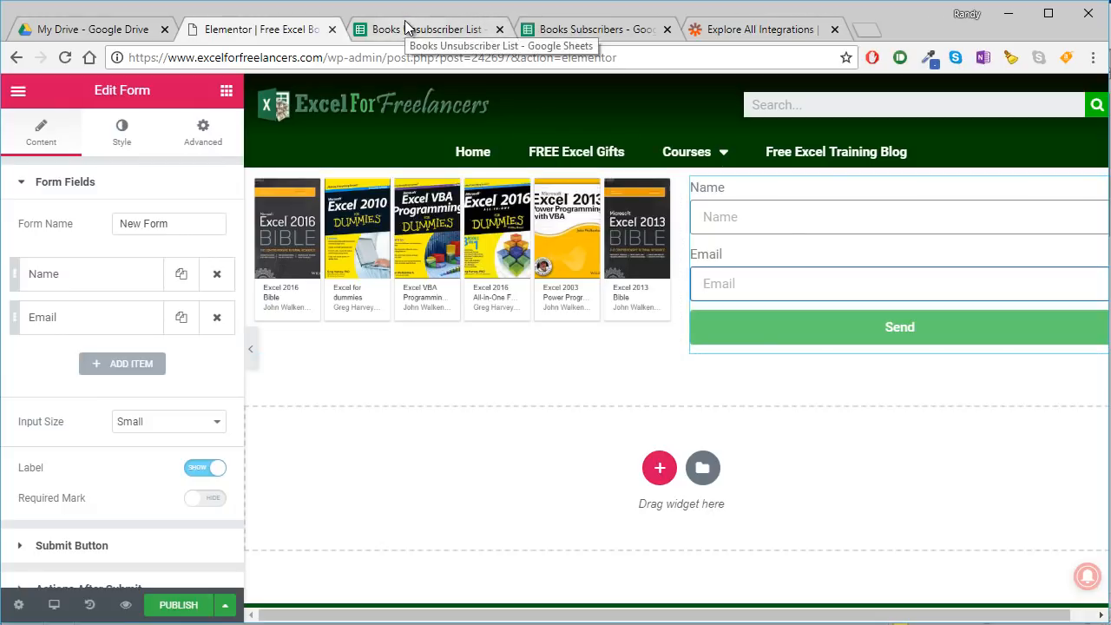
{"action": "left_click", "coordinate": [594, 27]}
{"action": "left_click_drag", "start_coordinate": [50, 240], "coordinate": [139, 229]}
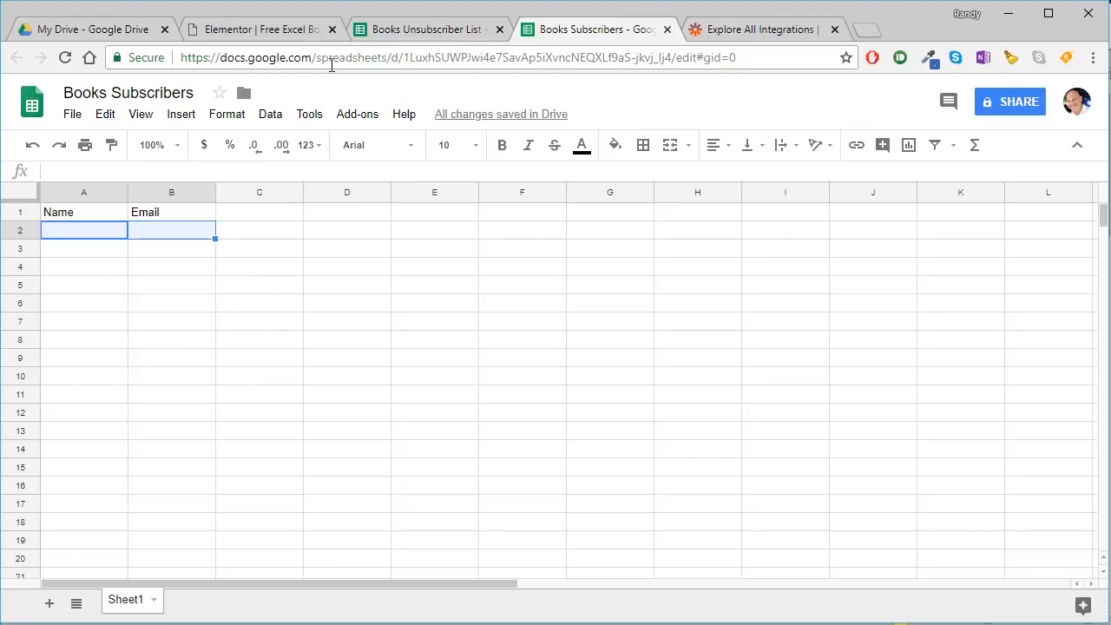
{"action": "left_click", "coordinate": [236, 35]}
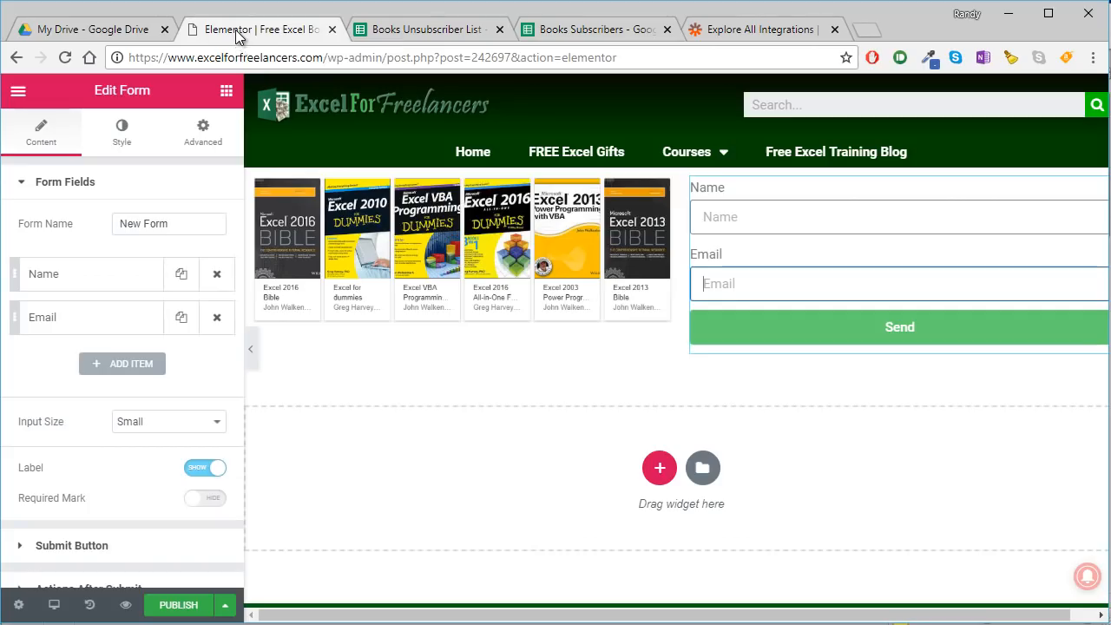
{"action": "left_click", "coordinate": [756, 214]}
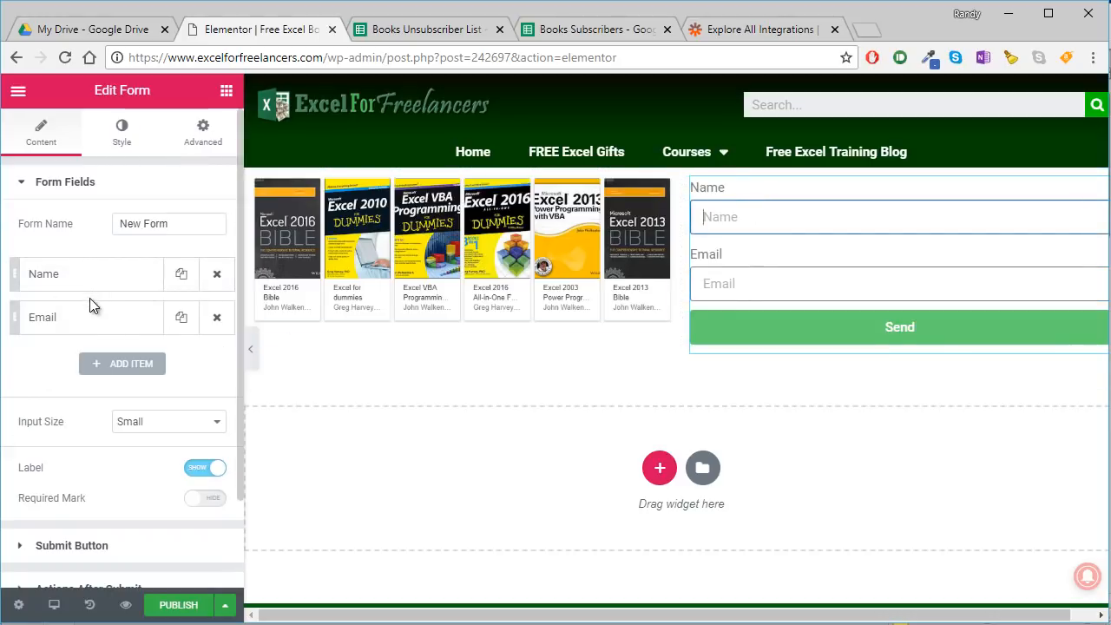
{"action": "mouse_move", "coordinate": [682, 217]}
{"action": "left_mouse_down"}
{"action": "mouse_move", "coordinate": [771, 232]}
{"action": "mouse_move", "coordinate": [684, 239]}
{"action": "left_mouse_up"}
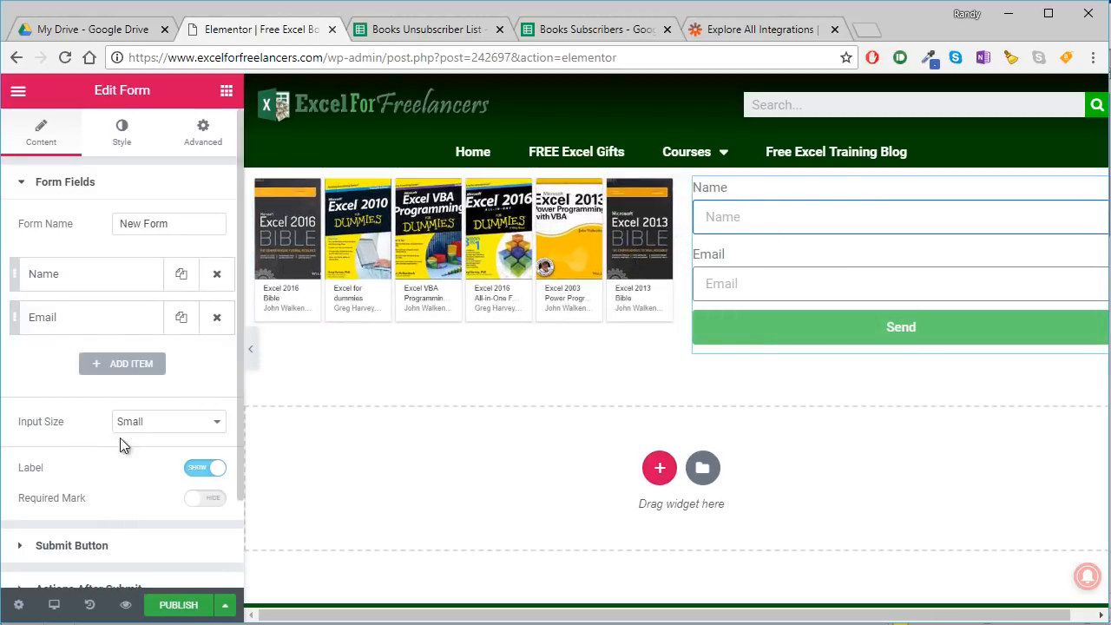
- Replace the form's Email action after submit with Webhook, and open the Webhook settings at the URL field
{"action": "scroll", "coordinate": [105, 430], "scroll_direction": "down", "scroll_amount": 2}
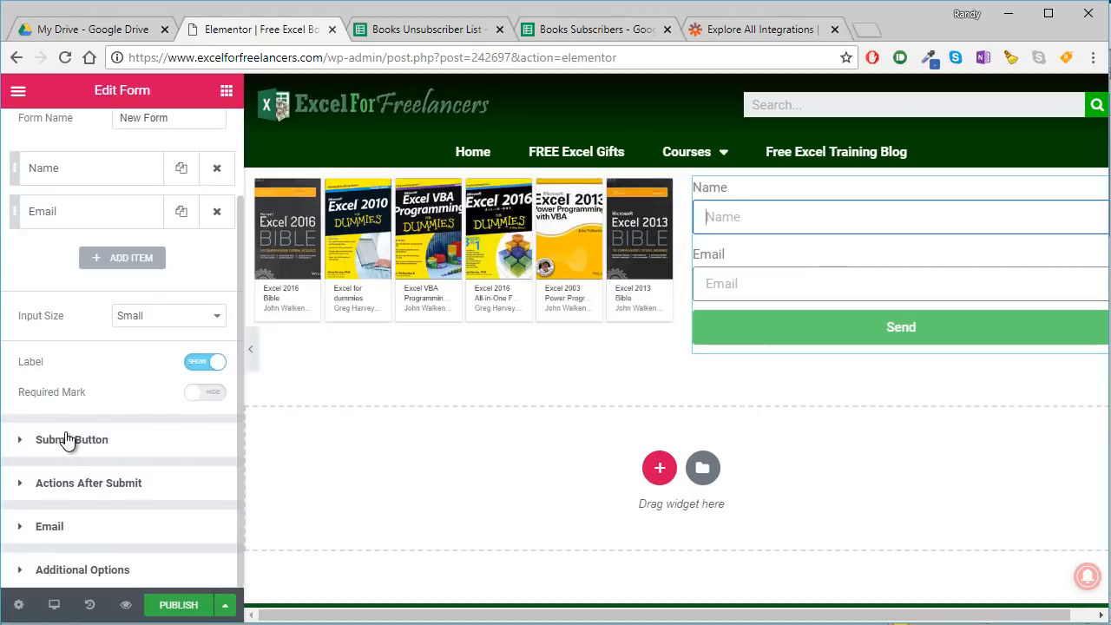
{"action": "left_click", "coordinate": [52, 482]}
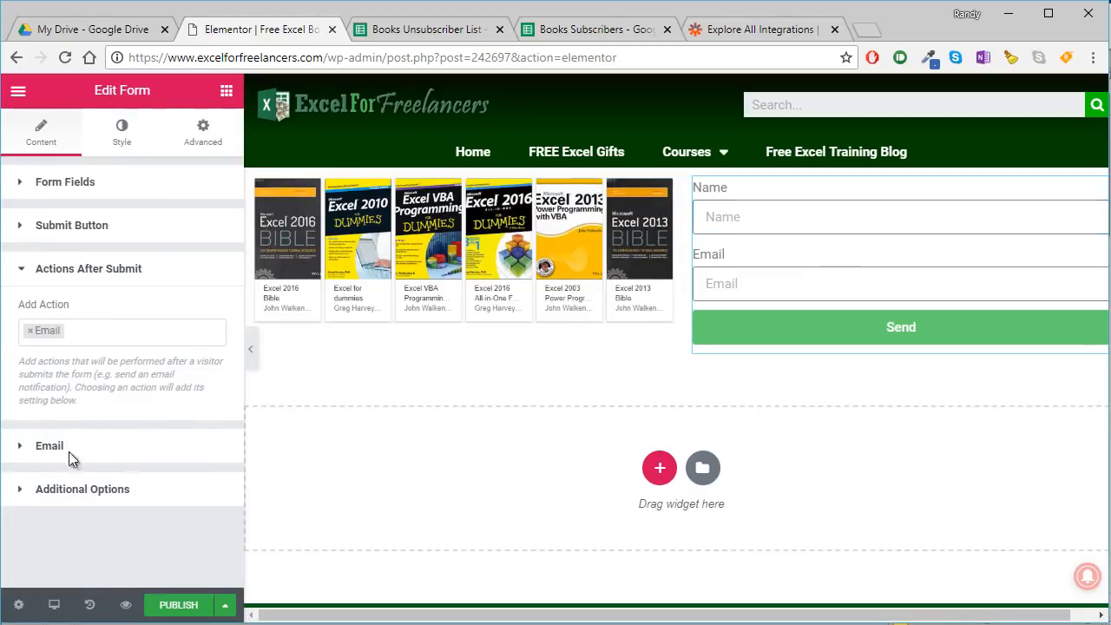
{"action": "left_click", "coordinate": [32, 331]}
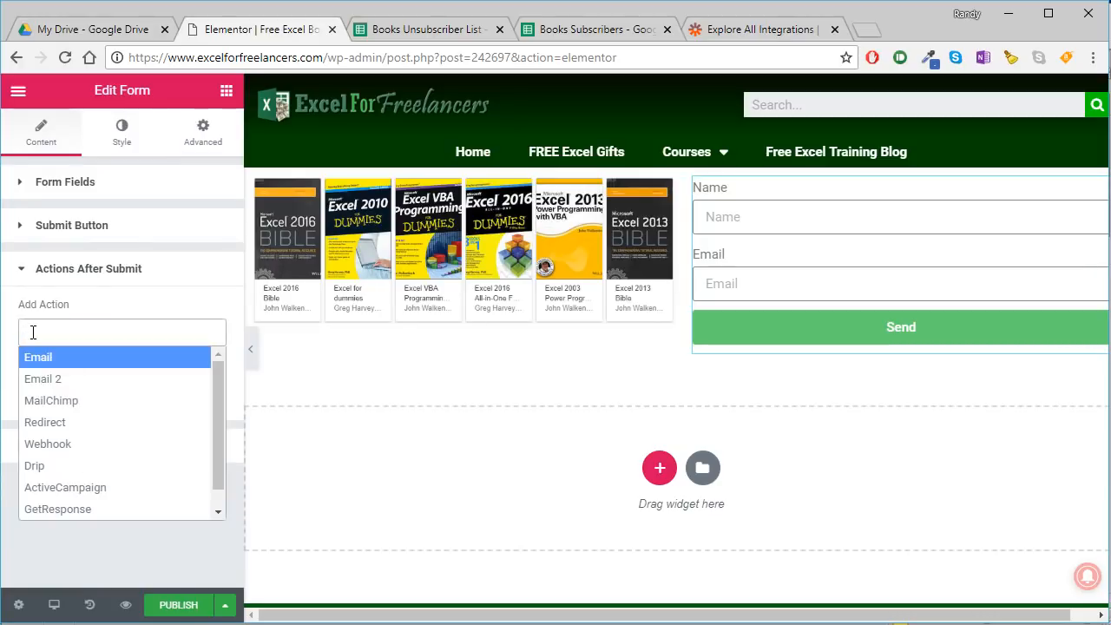
{"action": "left_click", "coordinate": [48, 444]}
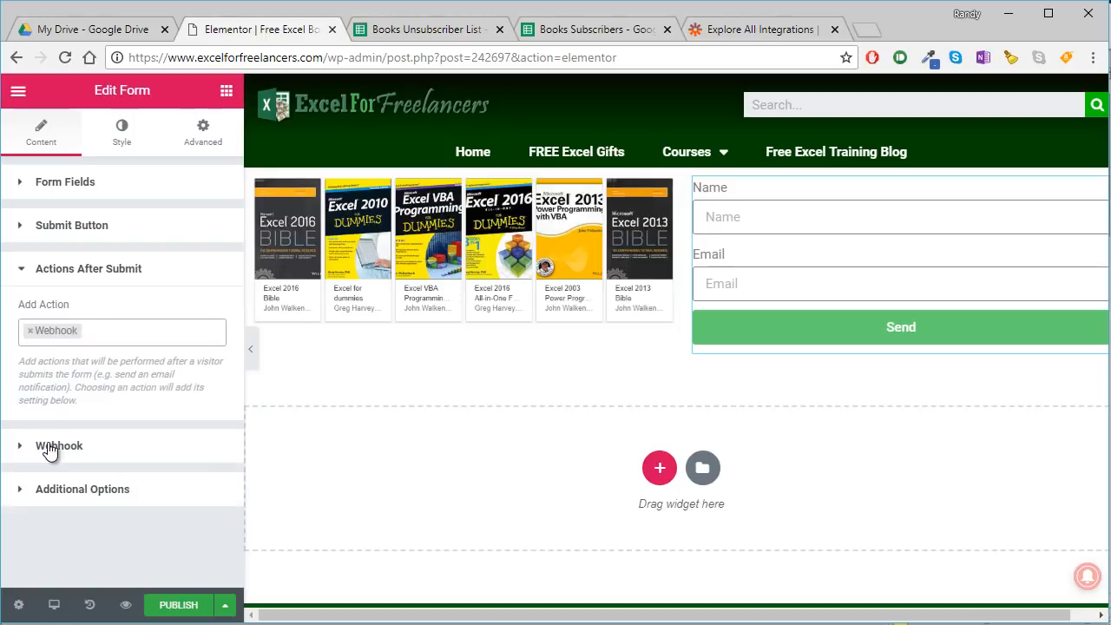
{"action": "left_click", "coordinate": [94, 451]}
{"action": "left_click", "coordinate": [86, 373]}
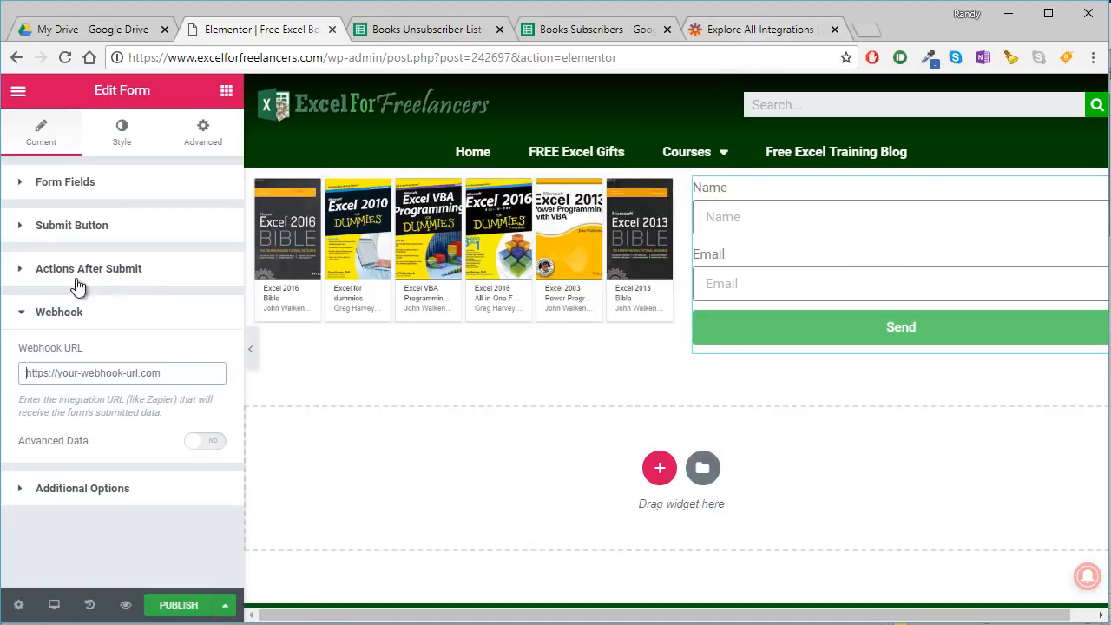
- Switch to Zapier and create a new zap with Webhooks by Zapier as its trigger app
{"action": "left_click", "coordinate": [754, 29]}
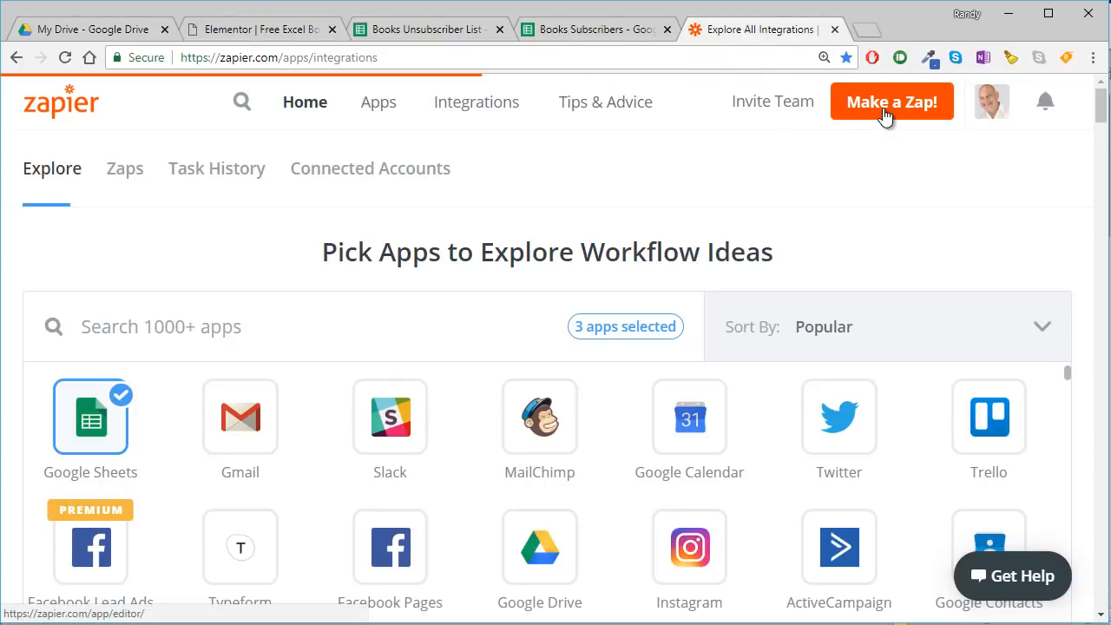
{"action": "left_click", "coordinate": [885, 113]}
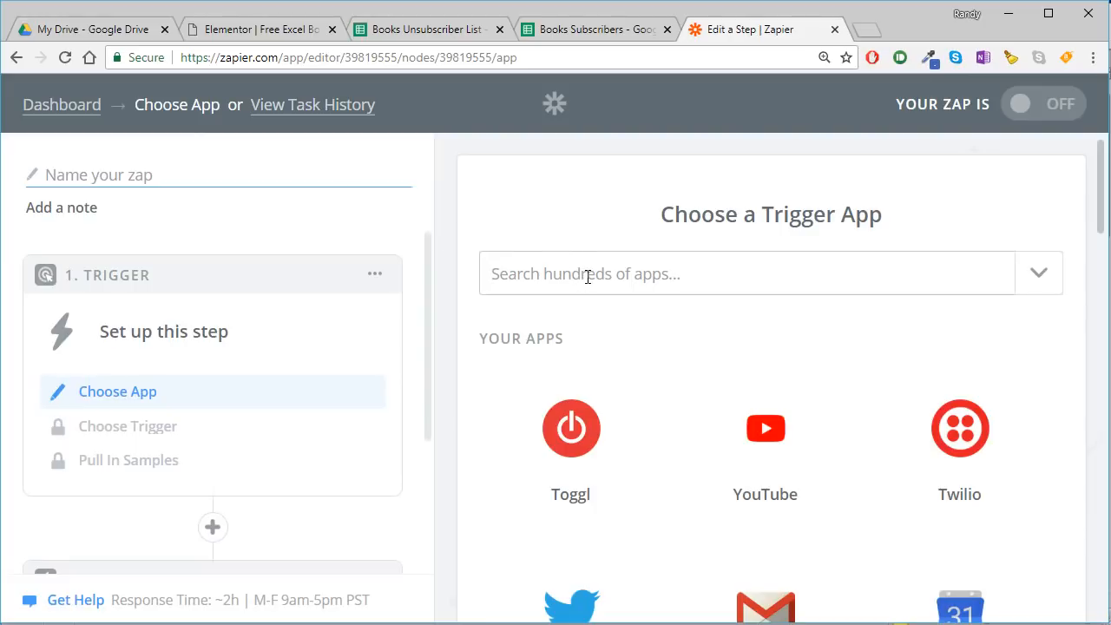
{"action": "type", "text": "web"}
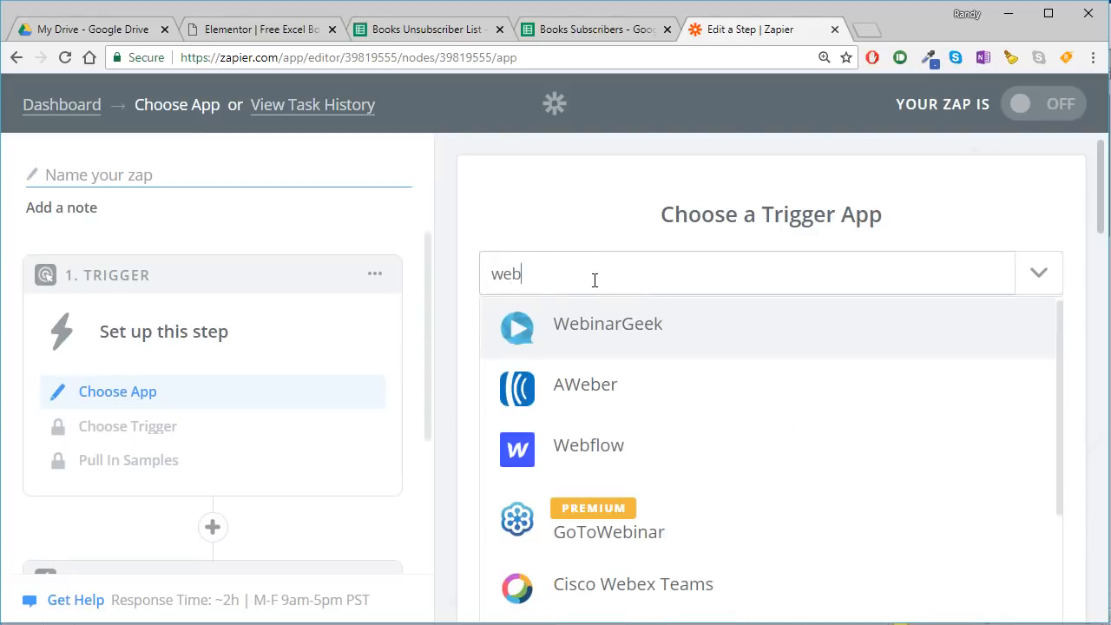
{"action": "type", "text": "ho"}
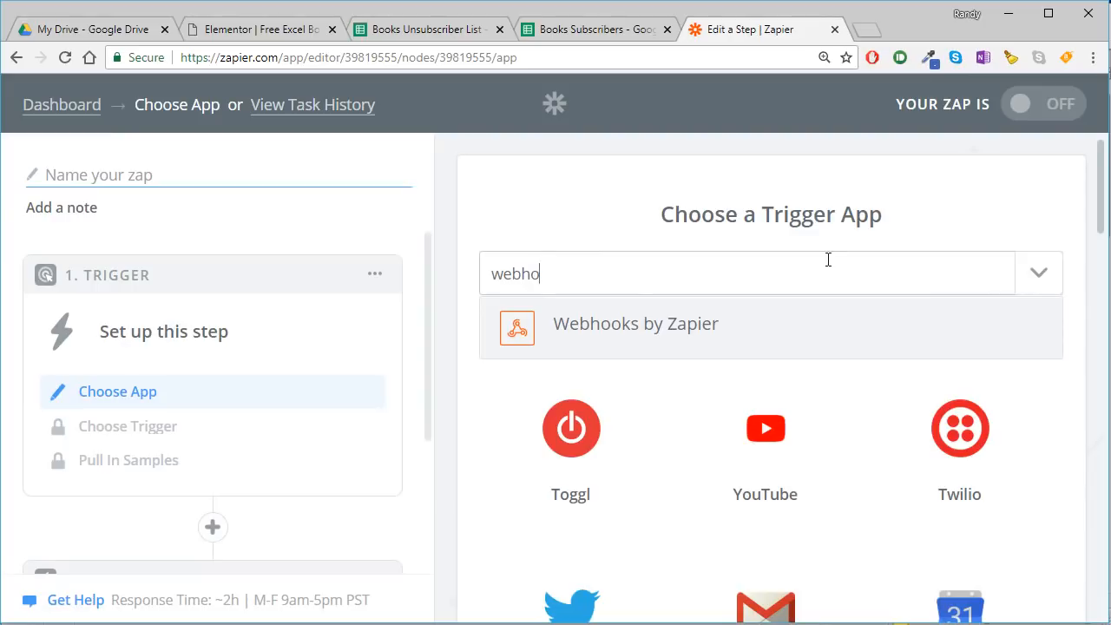
{"action": "left_click", "coordinate": [626, 335]}
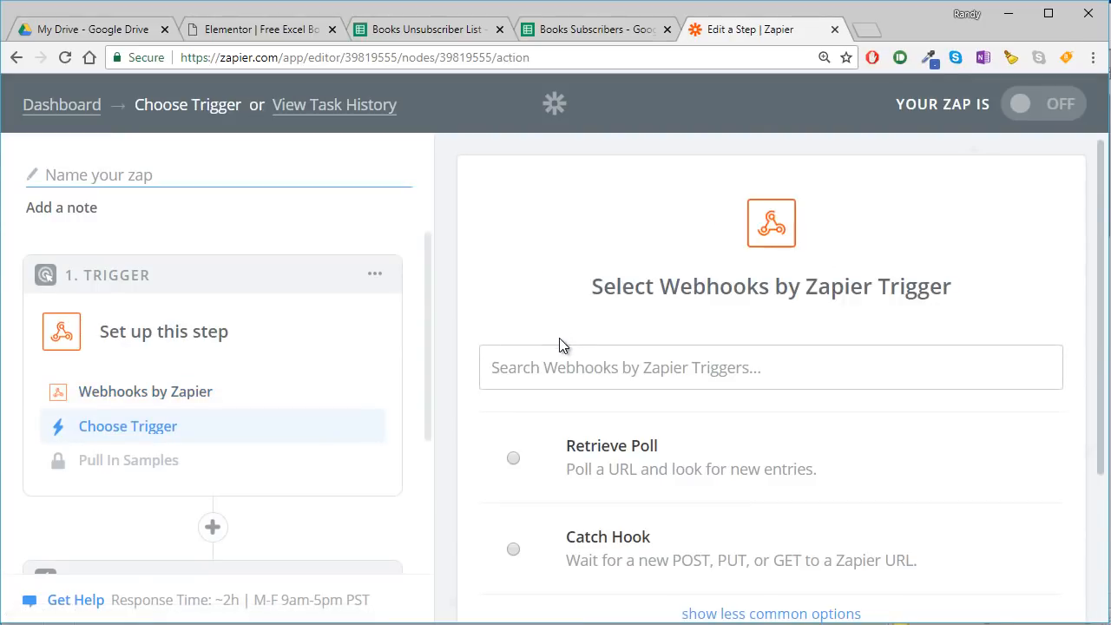
- Set the trigger to Catch Hook, save it, and continue with the optional child key left empty
{"action": "scroll", "coordinate": [559, 345], "scroll_direction": "down", "scroll_amount": 2}
{"action": "left_click", "coordinate": [537, 381]}
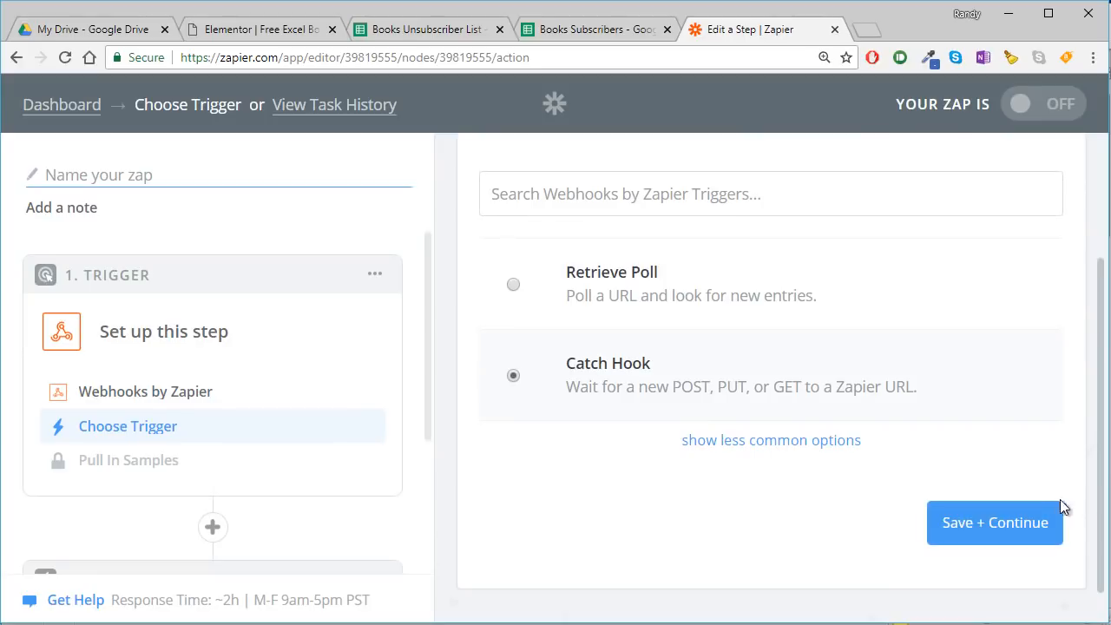
{"action": "left_click", "coordinate": [1026, 521]}
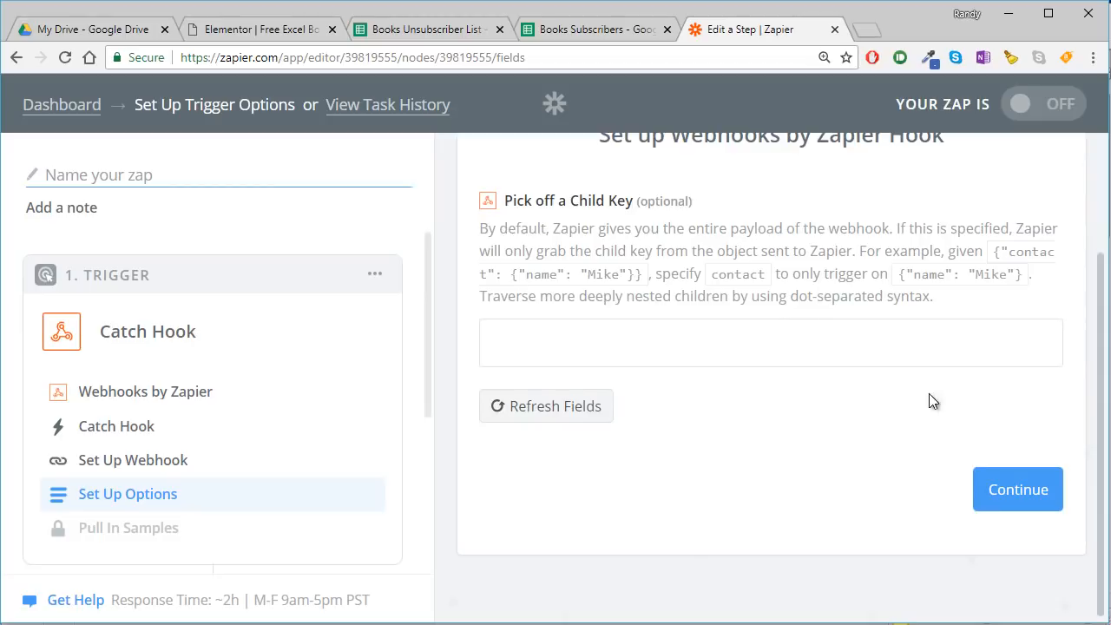
{"action": "left_click", "coordinate": [1015, 486]}
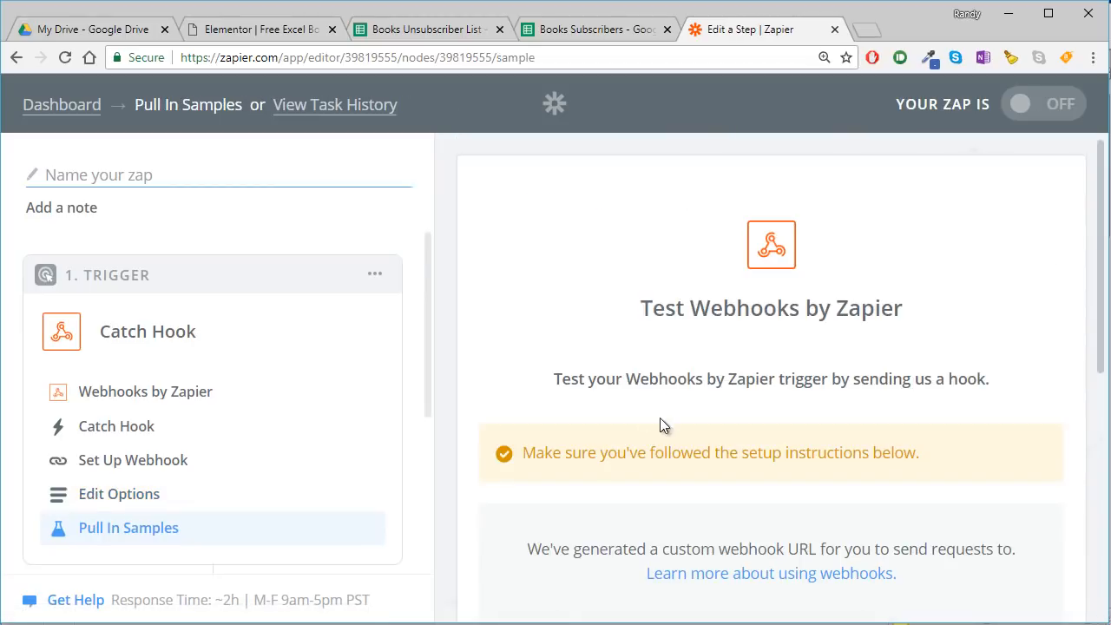
- Copy the custom webhook URL generated for the Catch Hook trigger to the clipboard
{"action": "scroll", "coordinate": [733, 440], "scroll_direction": "down", "scroll_amount": 4}
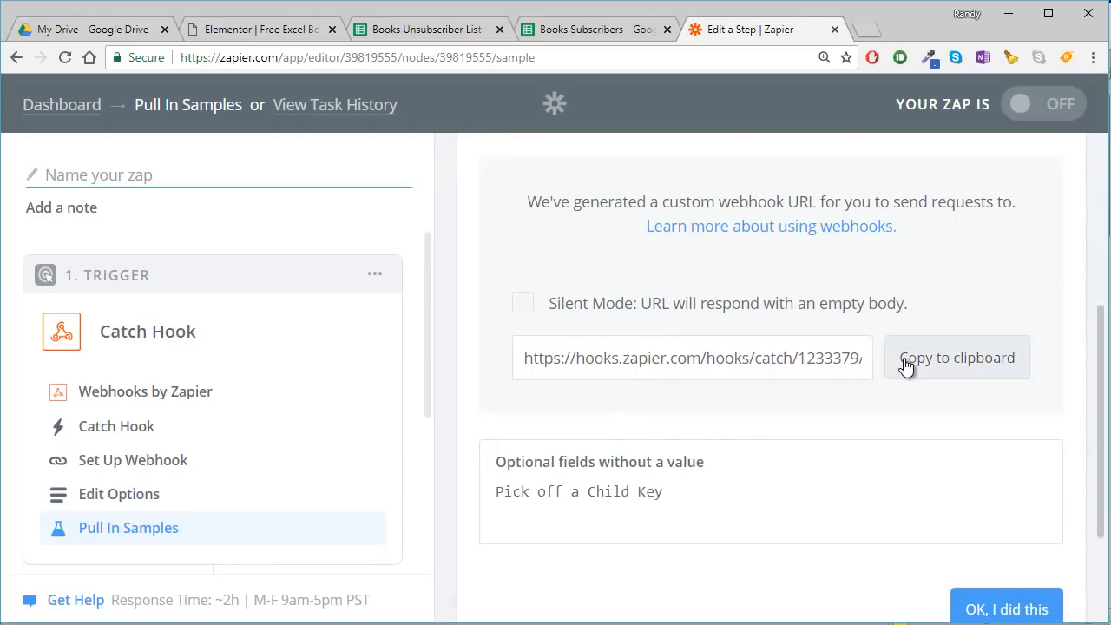
{"action": "left_click", "coordinate": [911, 363]}
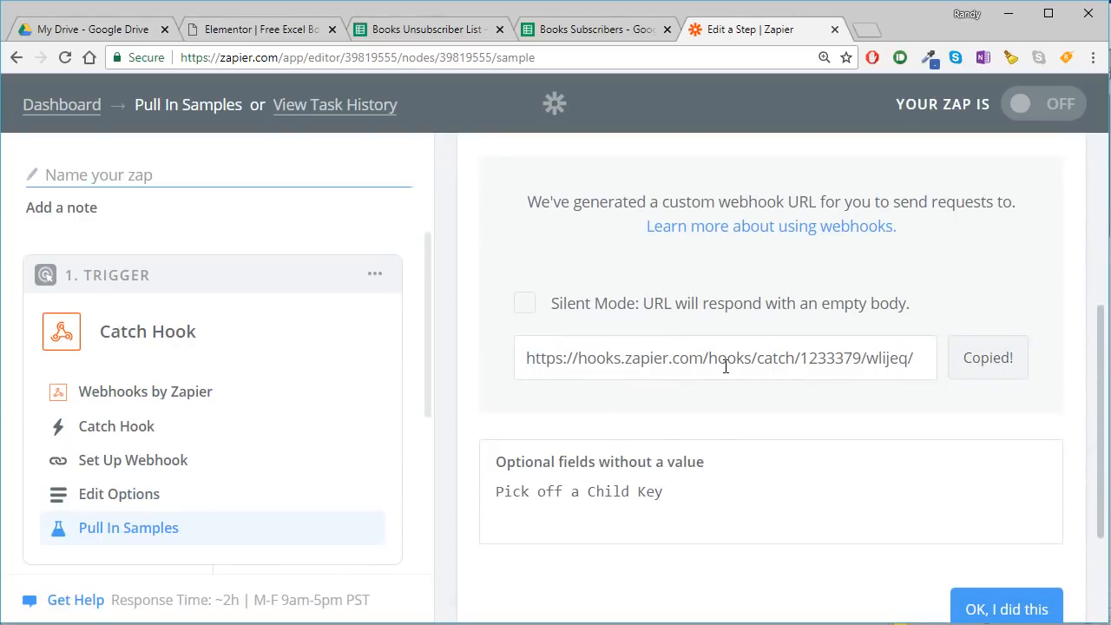
{"action": "left_click_drag", "start_coordinate": [524, 357], "coordinate": [934, 367]}
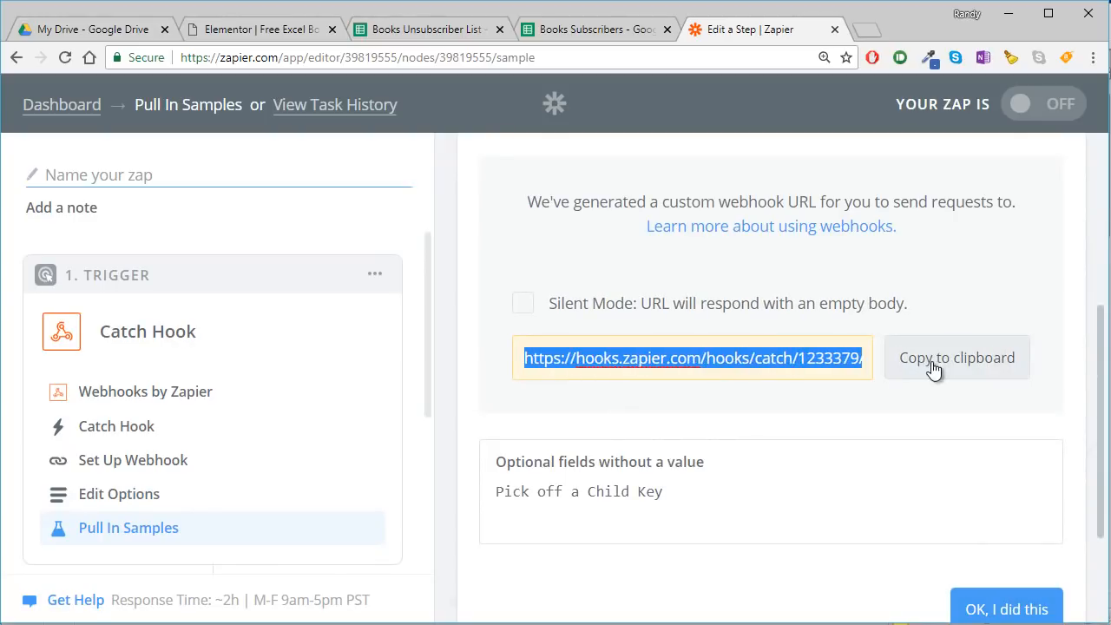
{"action": "left_click", "coordinate": [933, 361]}
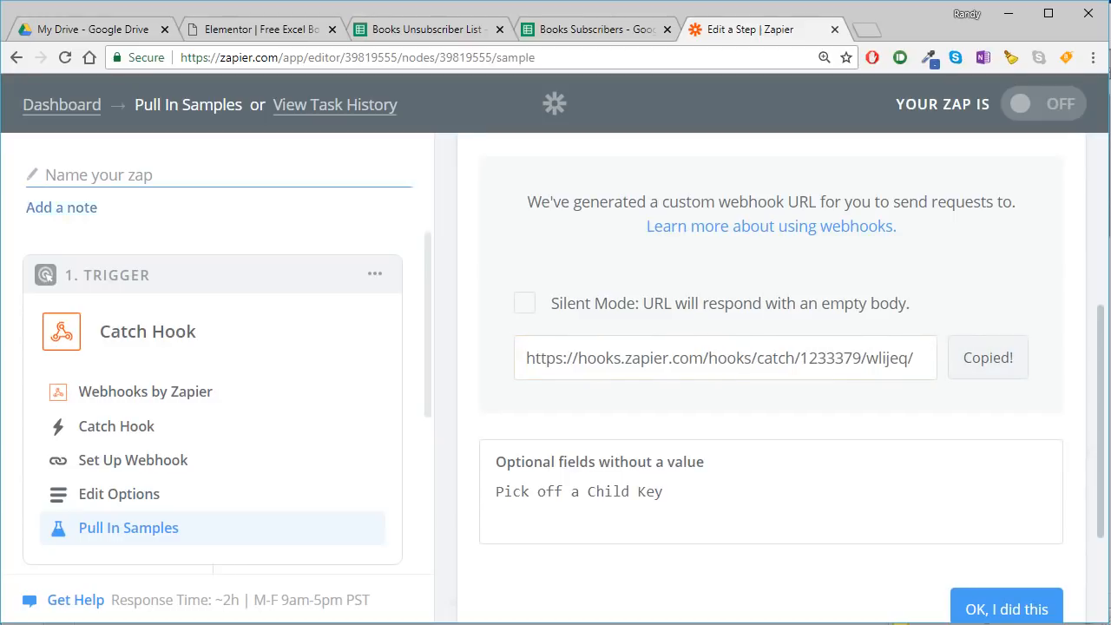
- Switch to the Elementor page, paste the copied Zapier hook address as the form's Webhook URL, and append "?Name=" to it
{"action": "left_click", "coordinate": [260, 29]}
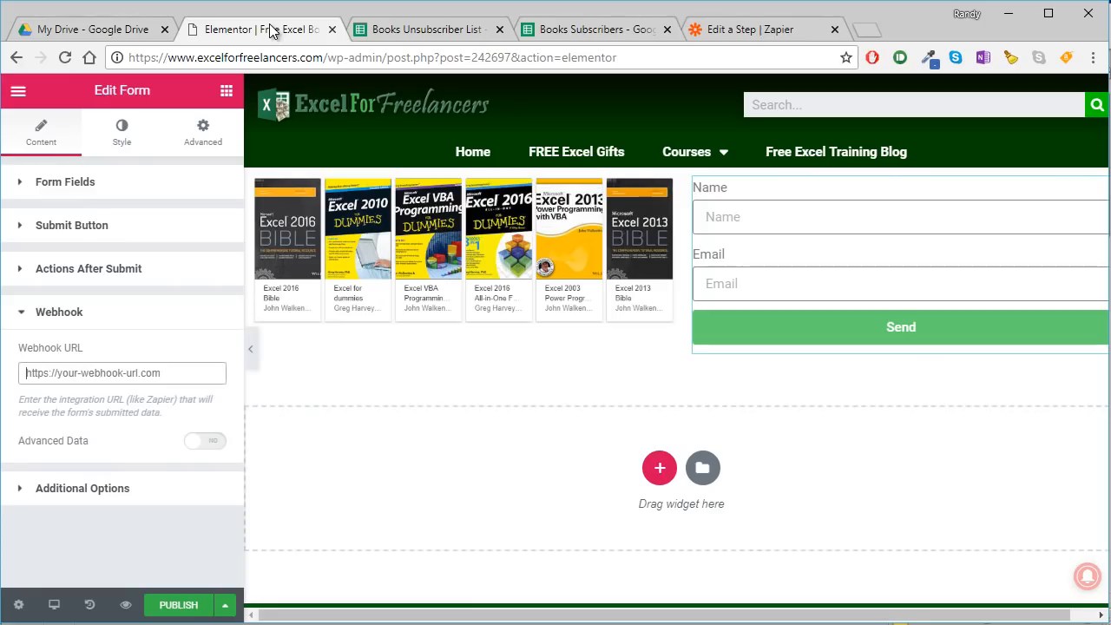
{"action": "left_click", "coordinate": [58, 373]}
{"action": "key", "text": "ctrl+v"}
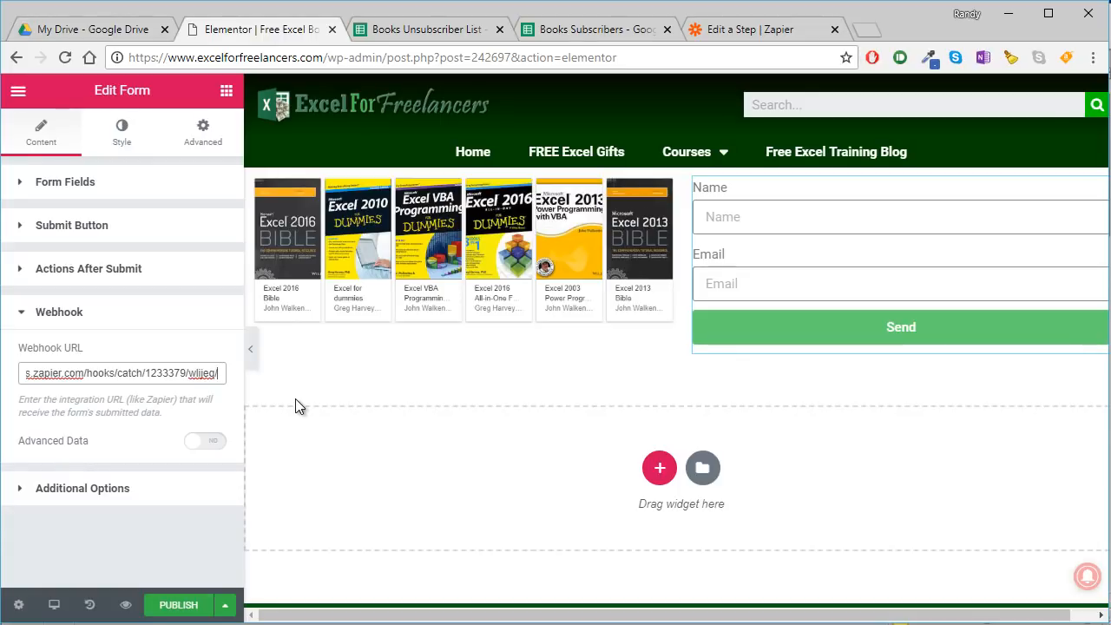
{"action": "type", "text": "?"}
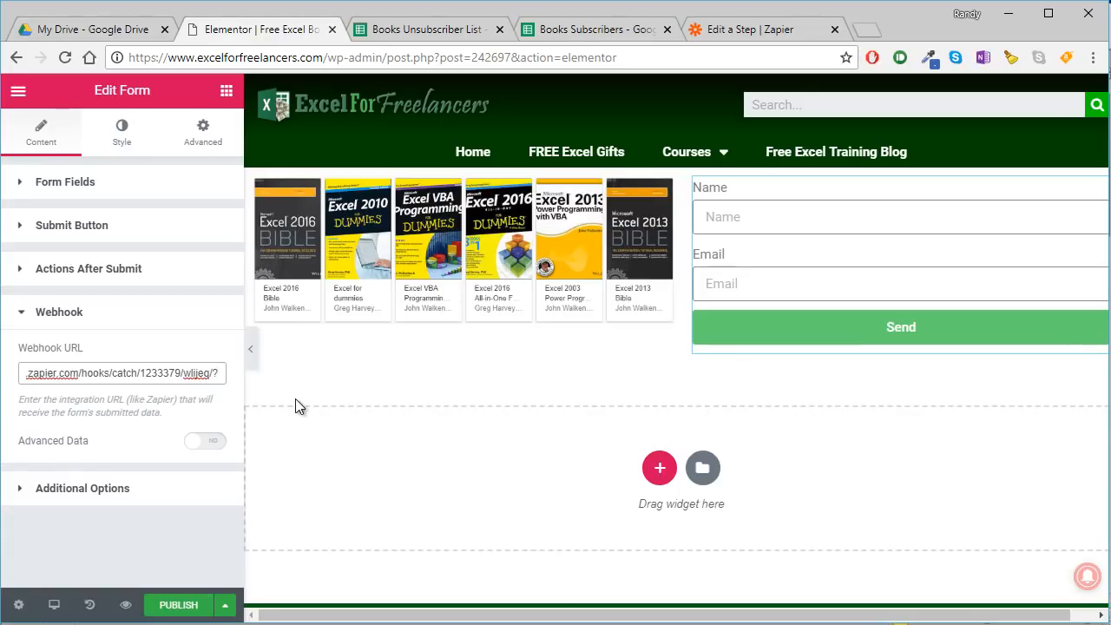
{"action": "type", "text": "Name"}
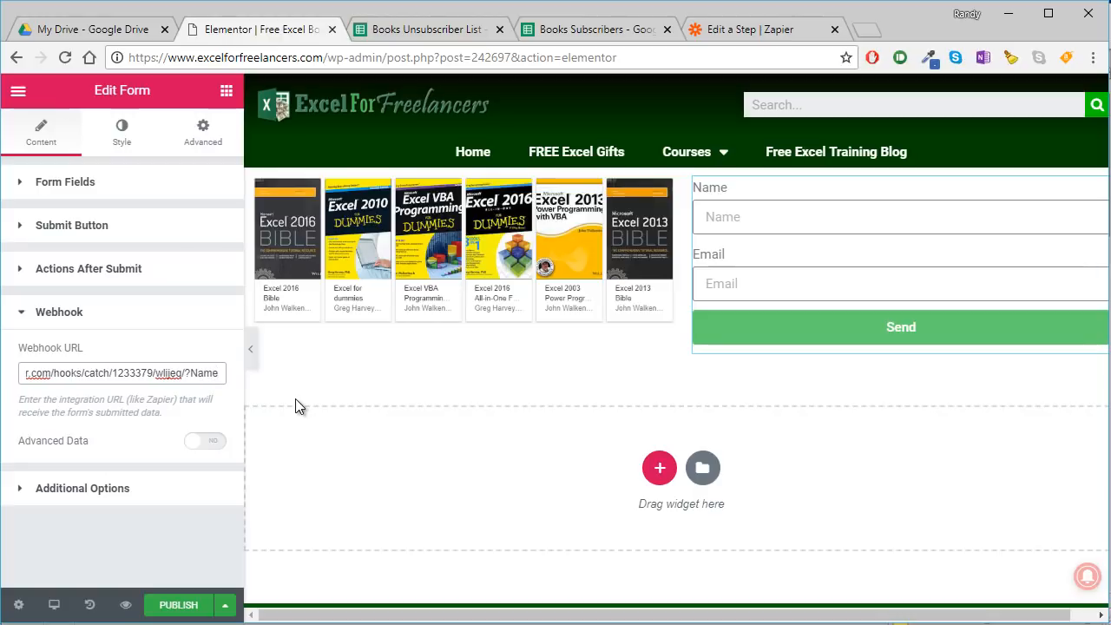
{"action": "type", "text": "="}
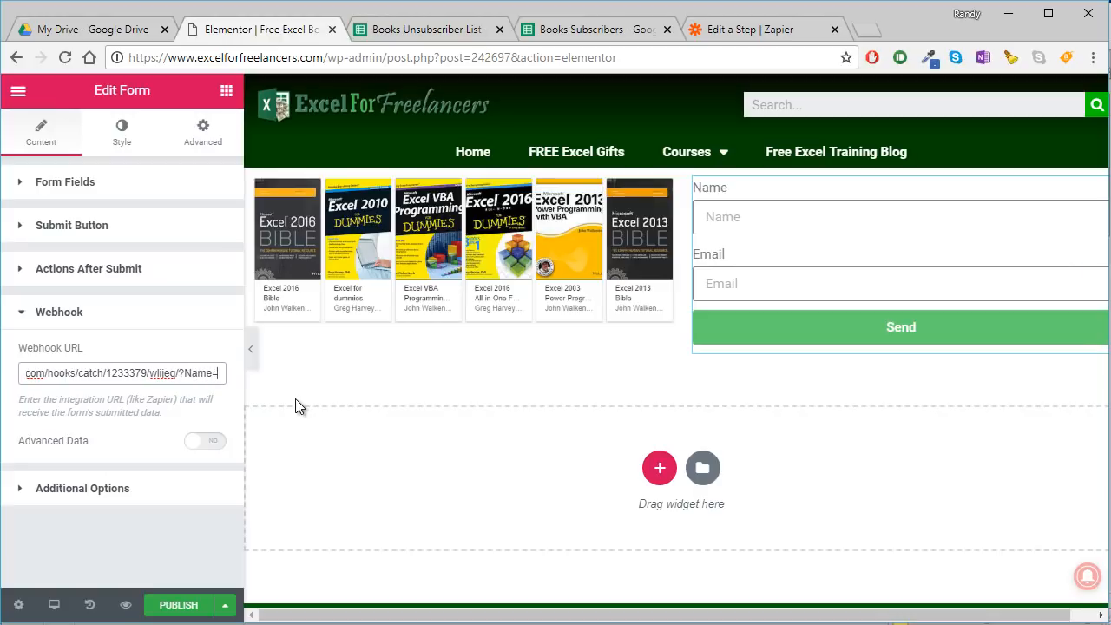
- Copy the Name form field's shortcode, [field id="name"], from its advanced settings
{"action": "left_click", "coordinate": [47, 179]}
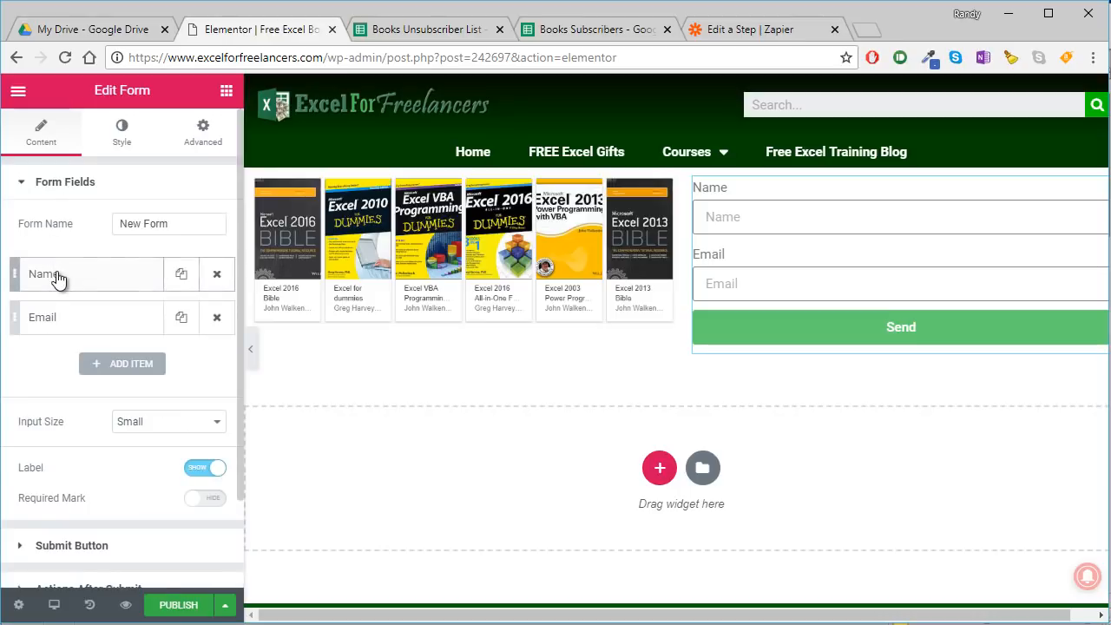
{"action": "left_click", "coordinate": [57, 276]}
{"action": "left_click", "coordinate": [167, 317]}
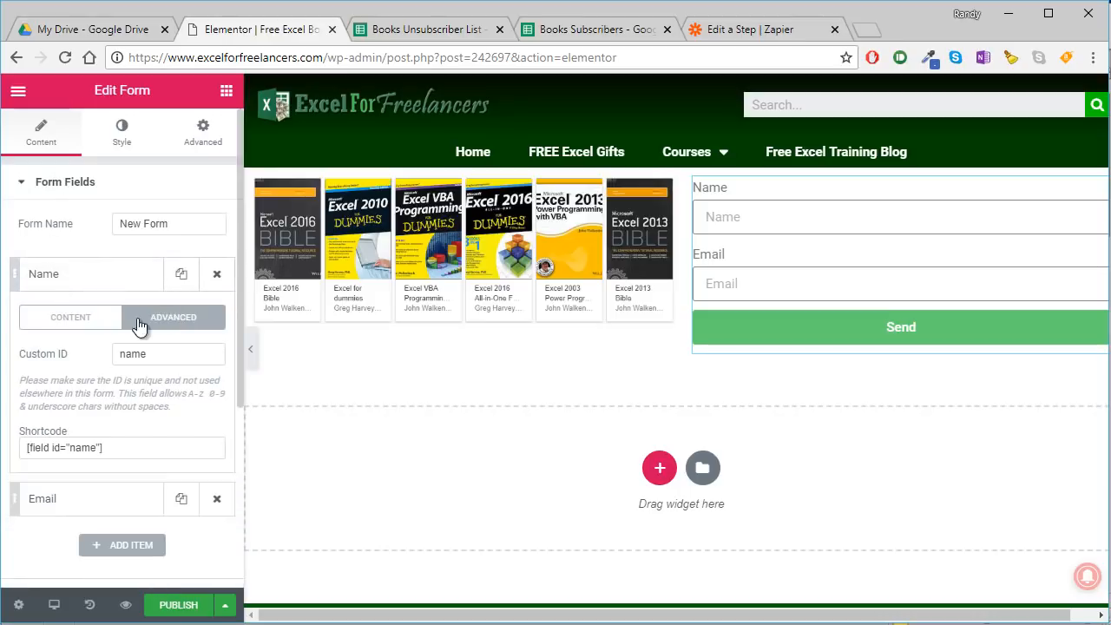
{"action": "triple_click", "coordinate": [114, 449]}
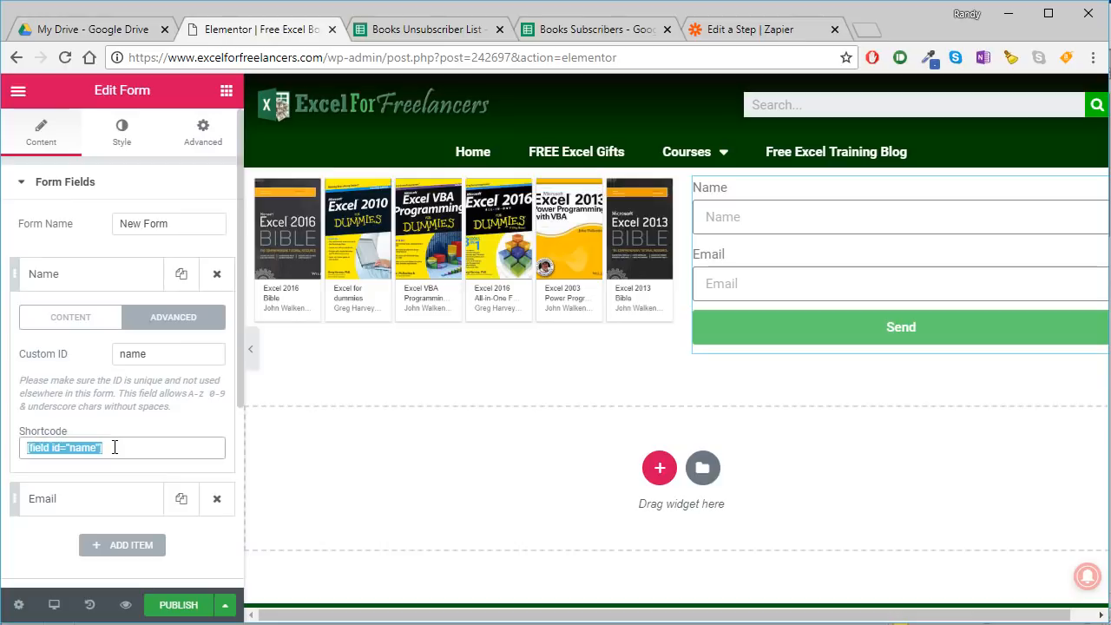
{"action": "mouse_move", "coordinate": [114, 448]}
{"action": "left_mouse_down"}
{"action": "mouse_move", "coordinate": [82, 445]}
{"action": "mouse_move", "coordinate": [104, 448]}
{"action": "left_mouse_up"}
- Widen the editing panel and extend the Webhook URL with the copied name shortcode followed by "&Email="
{"action": "scroll", "coordinate": [91, 332], "scroll_direction": "down", "scroll_amount": 3}
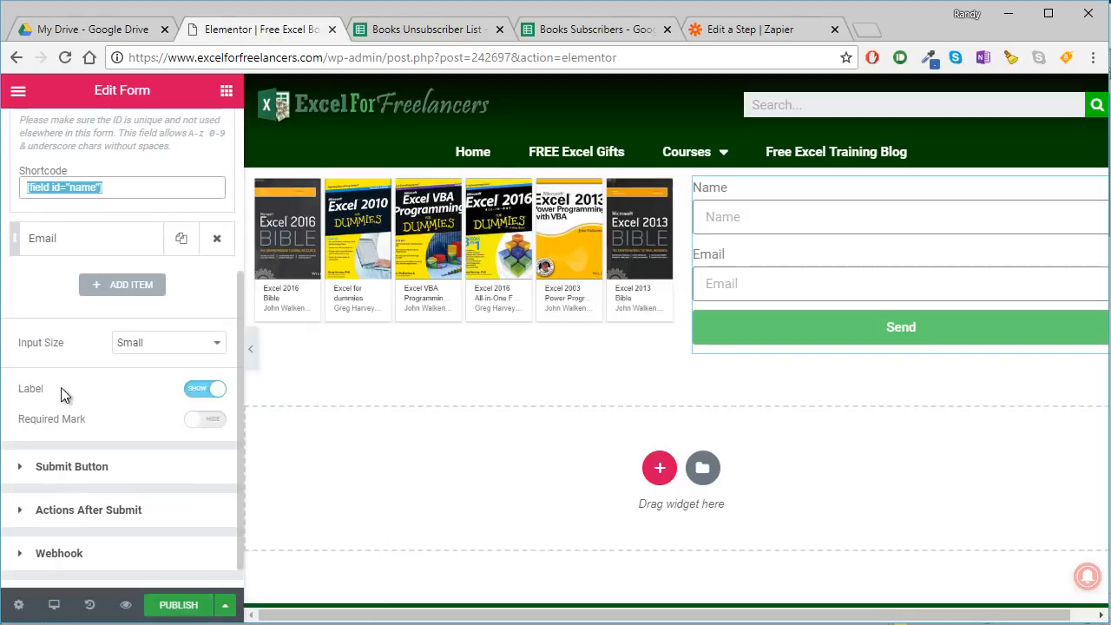
{"action": "left_click", "coordinate": [65, 531]}
{"action": "left_click", "coordinate": [65, 527]}
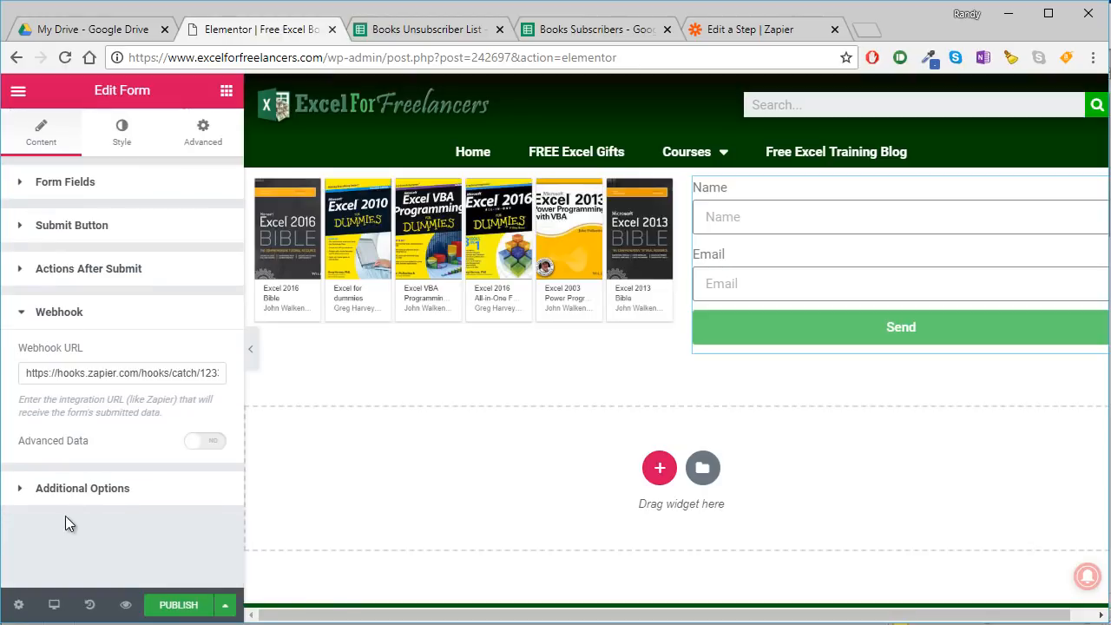
{"action": "left_click", "coordinate": [216, 370]}
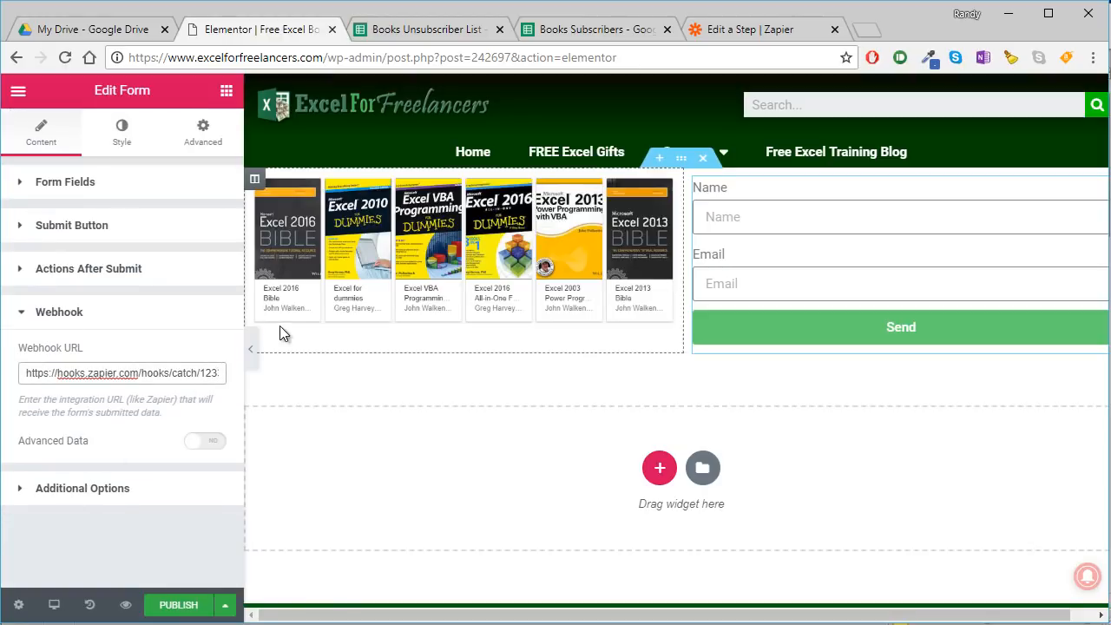
{"action": "left_click_drag", "start_coordinate": [243, 314], "coordinate": [499, 314]}
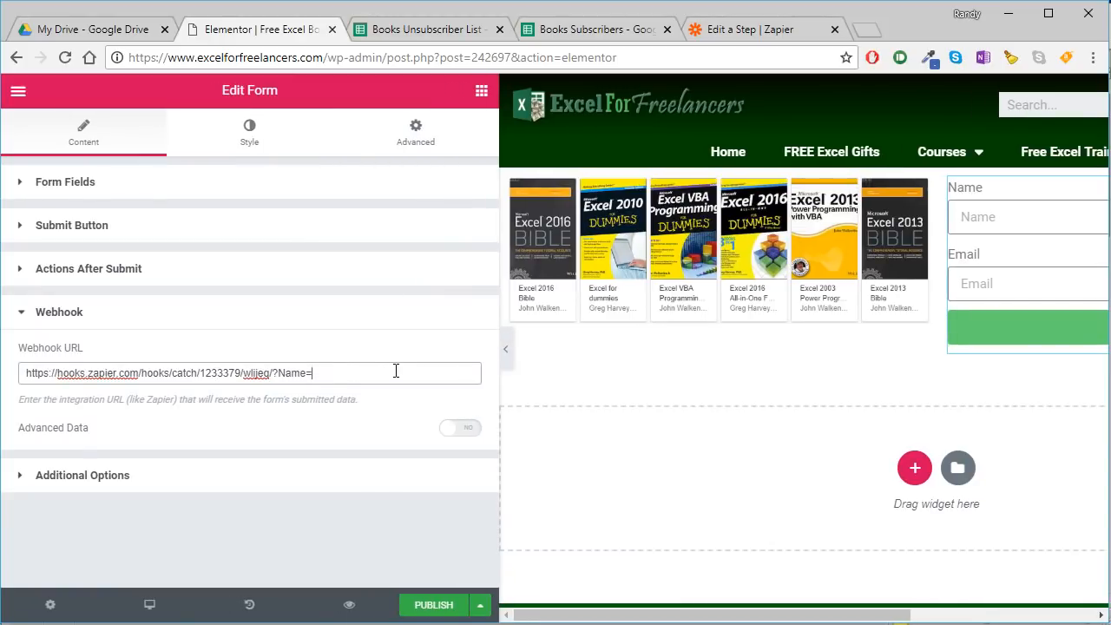
{"action": "key", "text": "ctrl+v"}
{"action": "type", "text": "&Emai"}
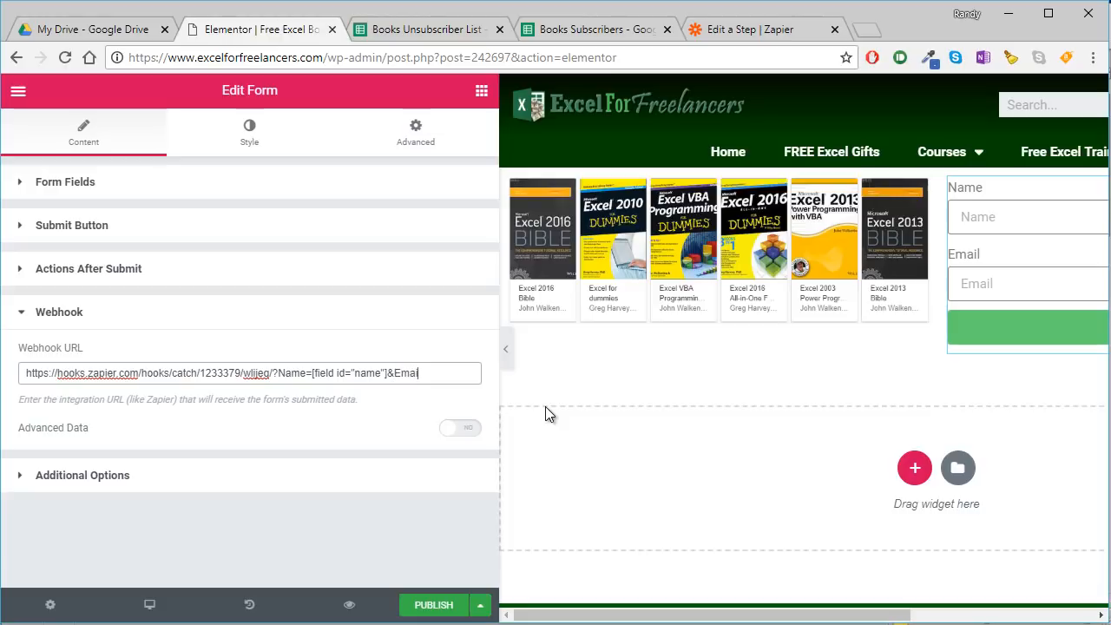
{"action": "type", "text": "l="}
- Copy the Email form field's shortcode, [field id="email"], and append it to the end of the Webhook URL
{"action": "left_click", "coordinate": [74, 183]}
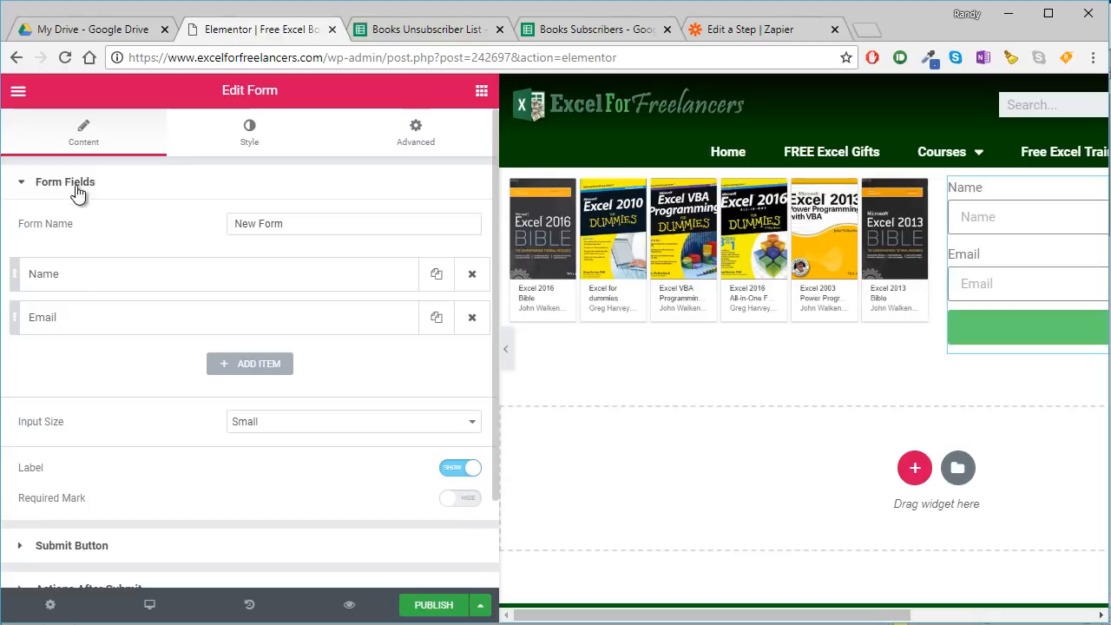
{"action": "left_click", "coordinate": [81, 320]}
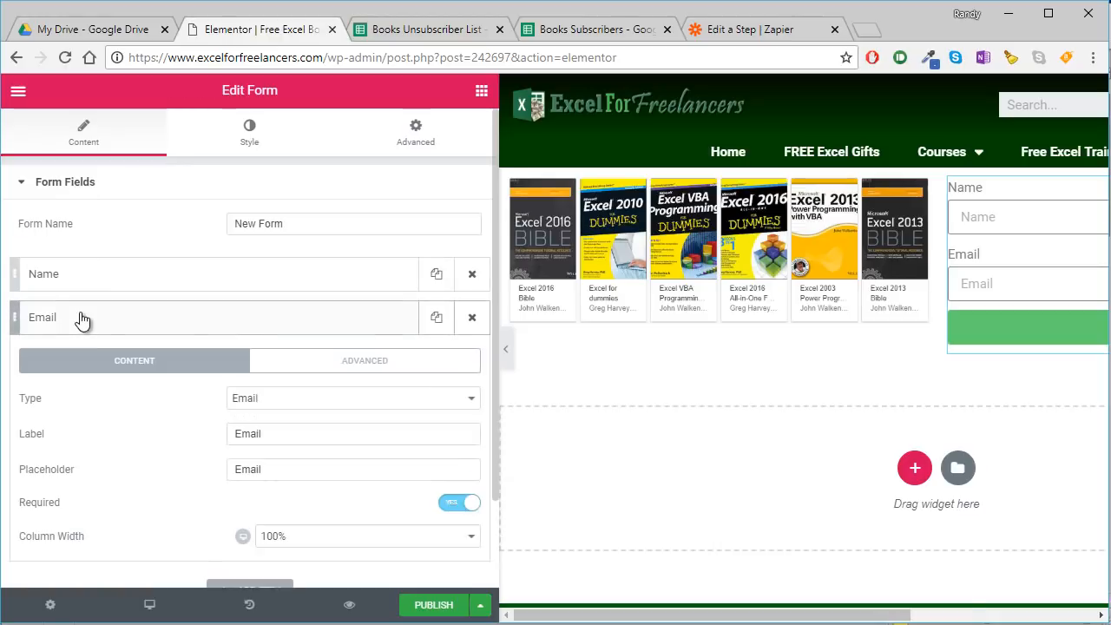
{"action": "left_click", "coordinate": [397, 363]}
{"action": "left_click", "coordinate": [133, 474]}
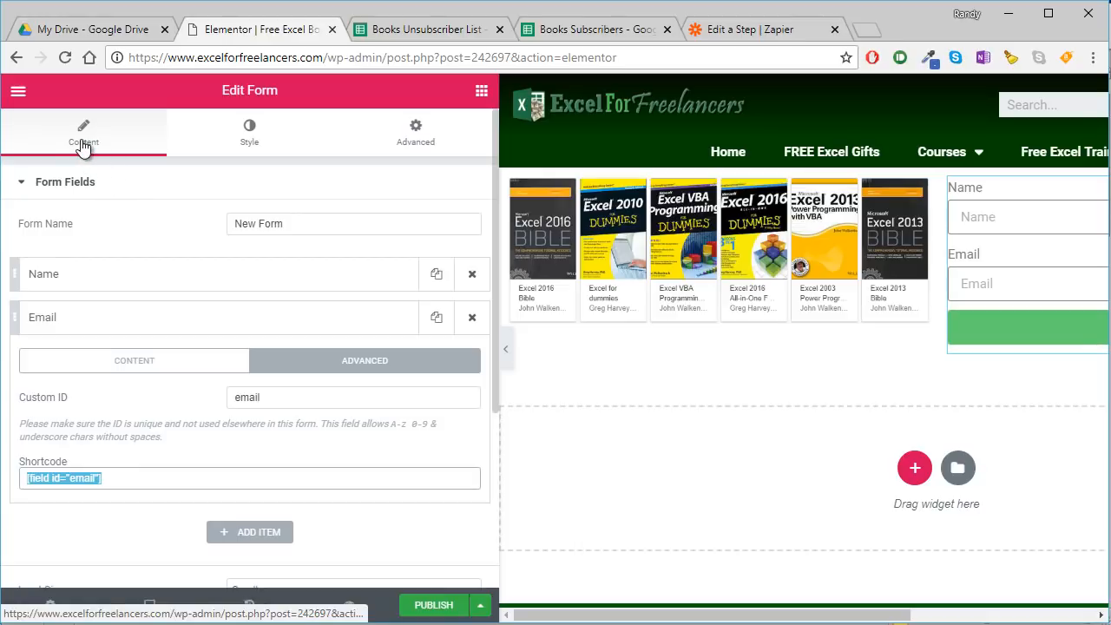
{"action": "scroll", "coordinate": [184, 478], "scroll_direction": "down", "scroll_amount": 3}
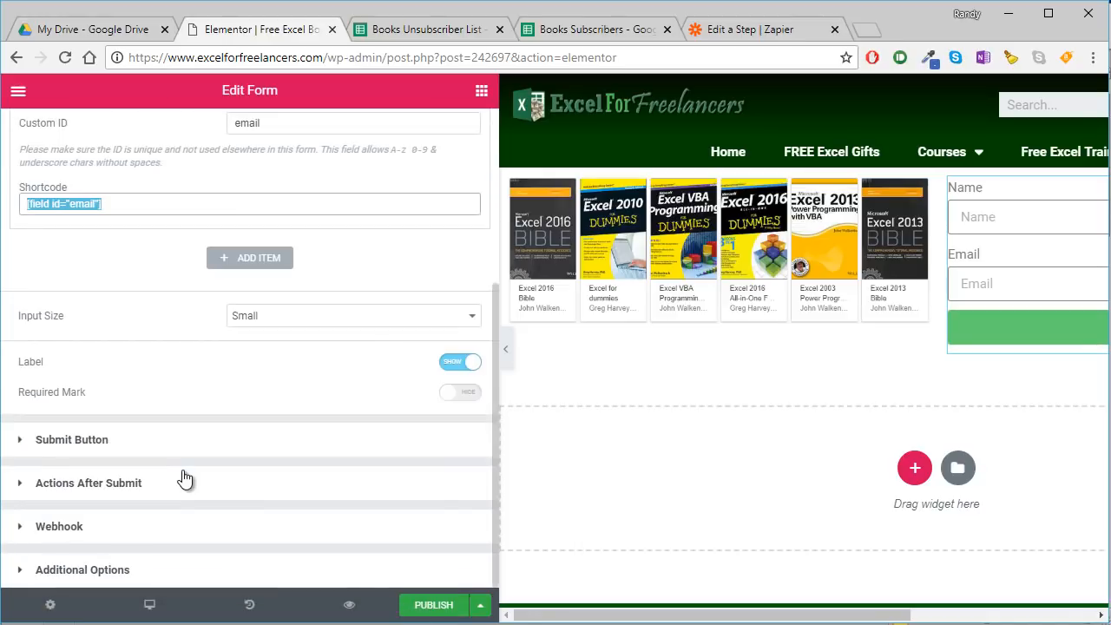
{"action": "left_click", "coordinate": [133, 529]}
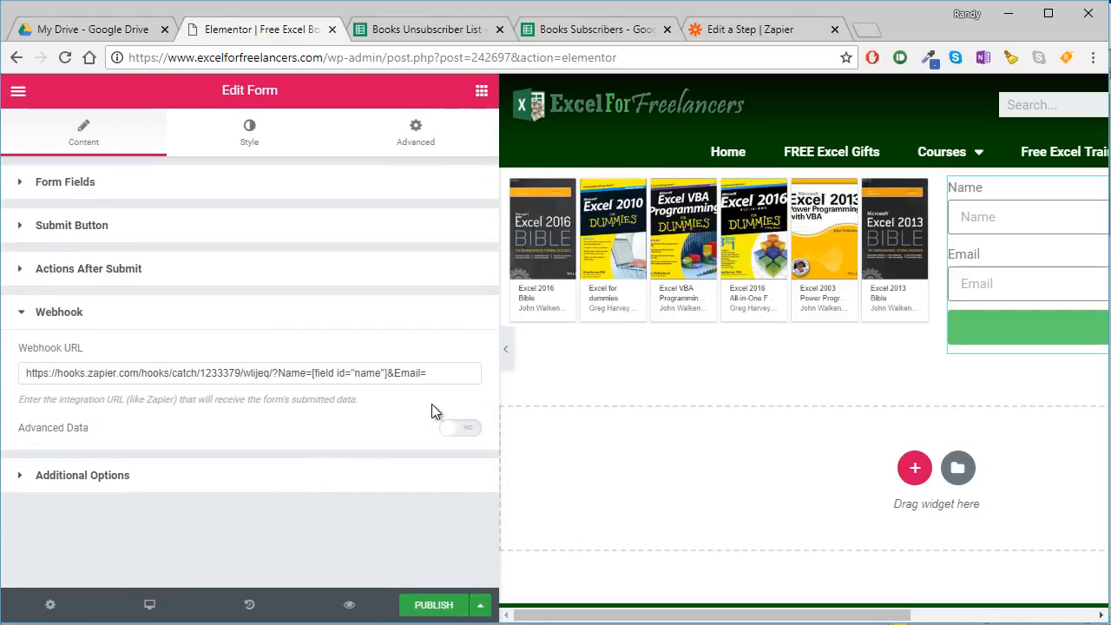
{"action": "left_click", "coordinate": [453, 373]}
{"action": "key", "text": "ctrl+v"}
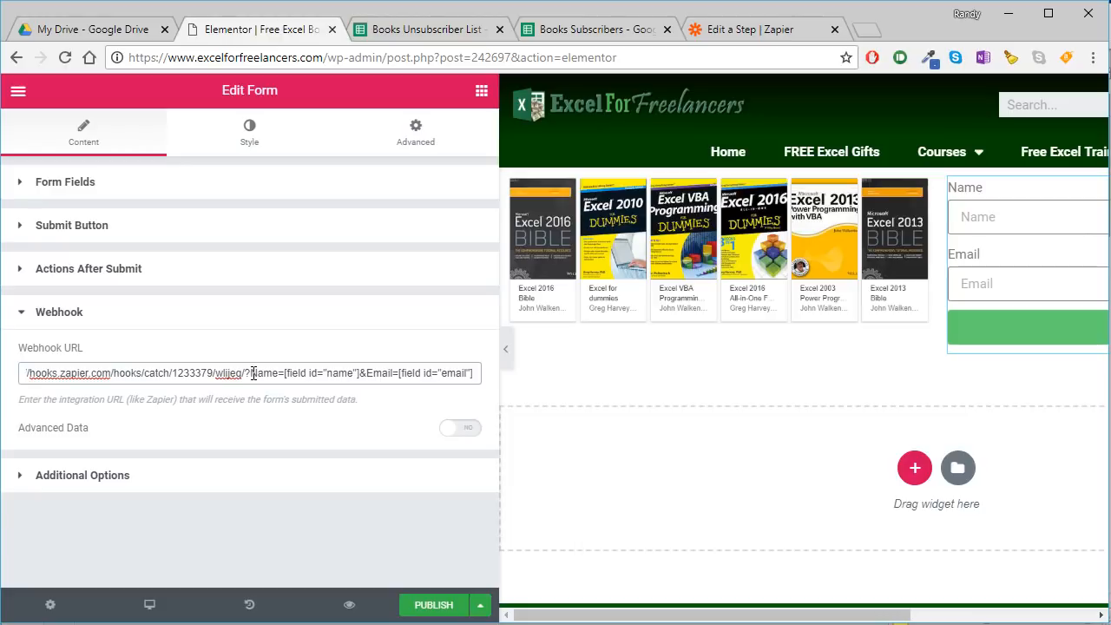
- Compare the Webhook URL's parameter names with the column headers in the Books Subscribers spreadsheet
{"action": "left_click_drag", "start_coordinate": [251, 374], "coordinate": [289, 373]}
{"action": "left_click", "coordinate": [562, 34]}
{"action": "left_click", "coordinate": [104, 227]}
{"action": "left_click", "coordinate": [179, 228]}
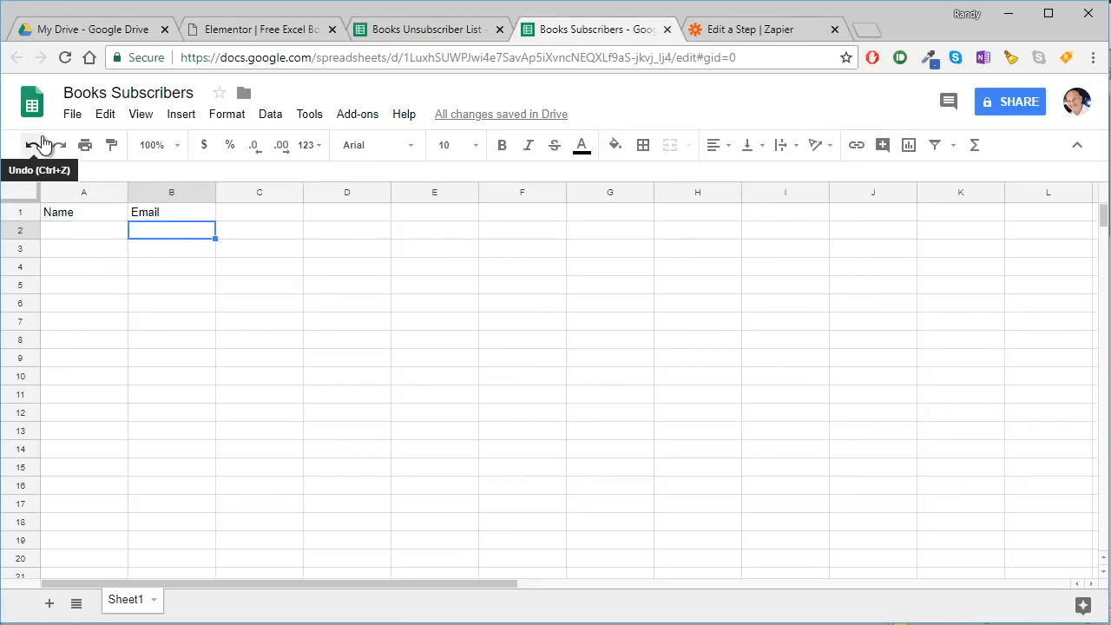
- Return to Elementor, publish the opt-in page, and narrow and hide the editing panel to show the full page
{"action": "left_click", "coordinate": [289, 31]}
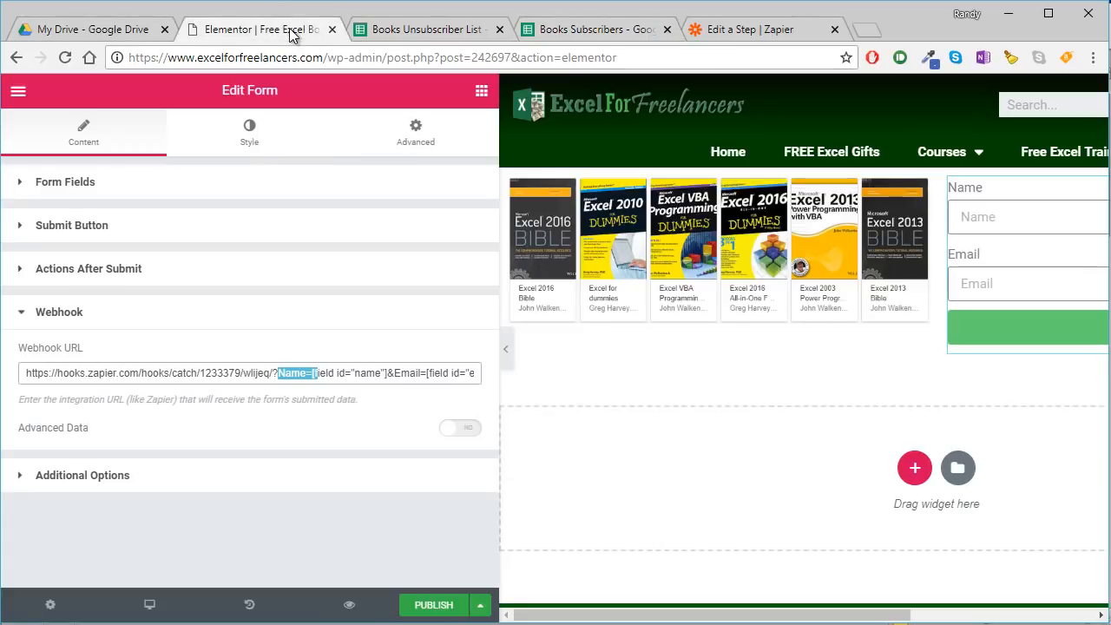
{"action": "left_click", "coordinate": [431, 605]}
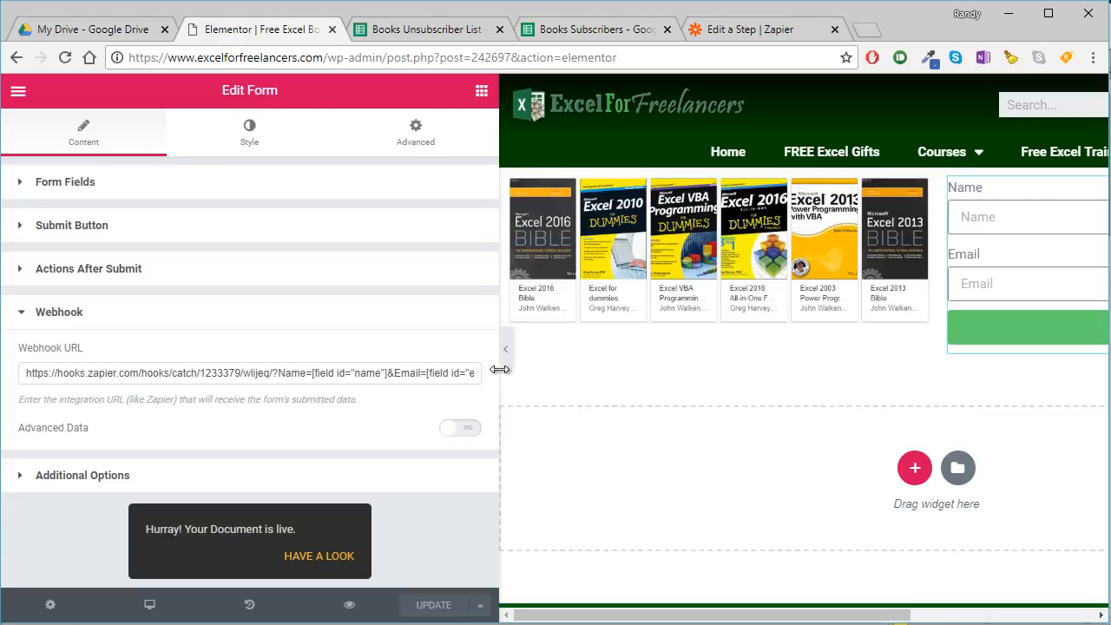
{"action": "left_click_drag", "start_coordinate": [500, 370], "coordinate": [201, 366]}
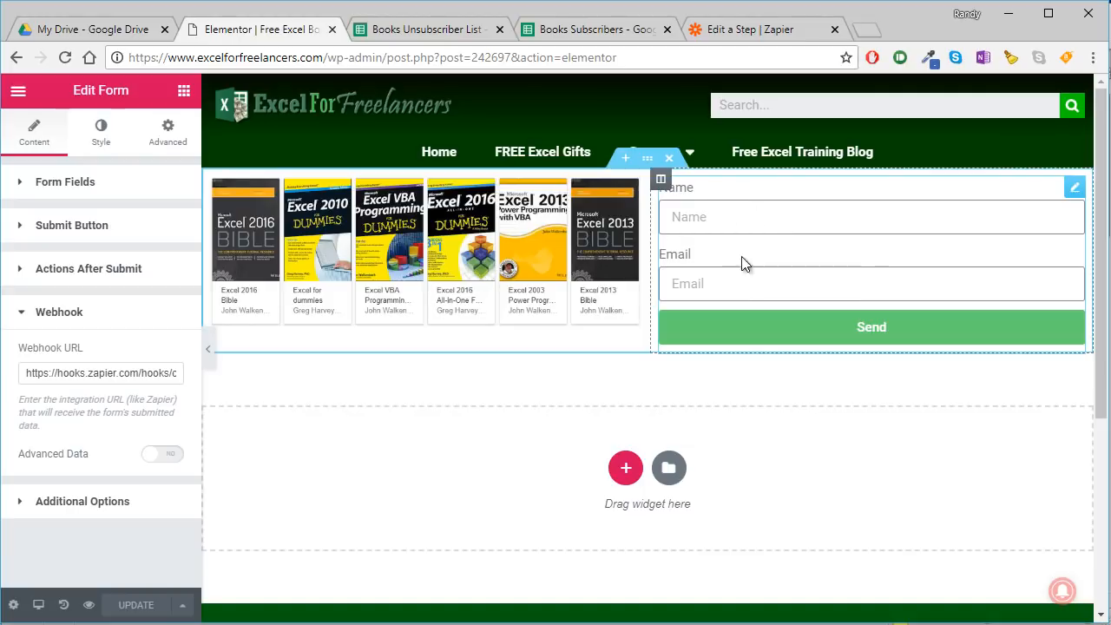
{"action": "left_click", "coordinate": [208, 348]}
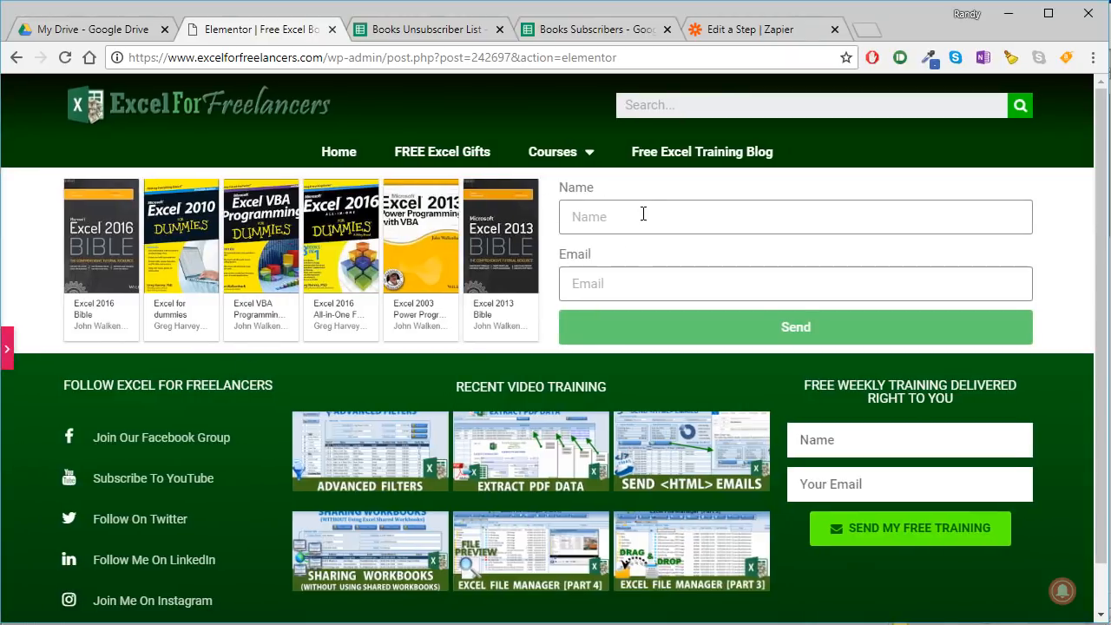
- Switch to Zapier and review the instructions for testing the webhook trigger
{"action": "left_click", "coordinate": [757, 26]}
{"action": "scroll", "coordinate": [669, 350], "scroll_direction": "down", "scroll_amount": 2}
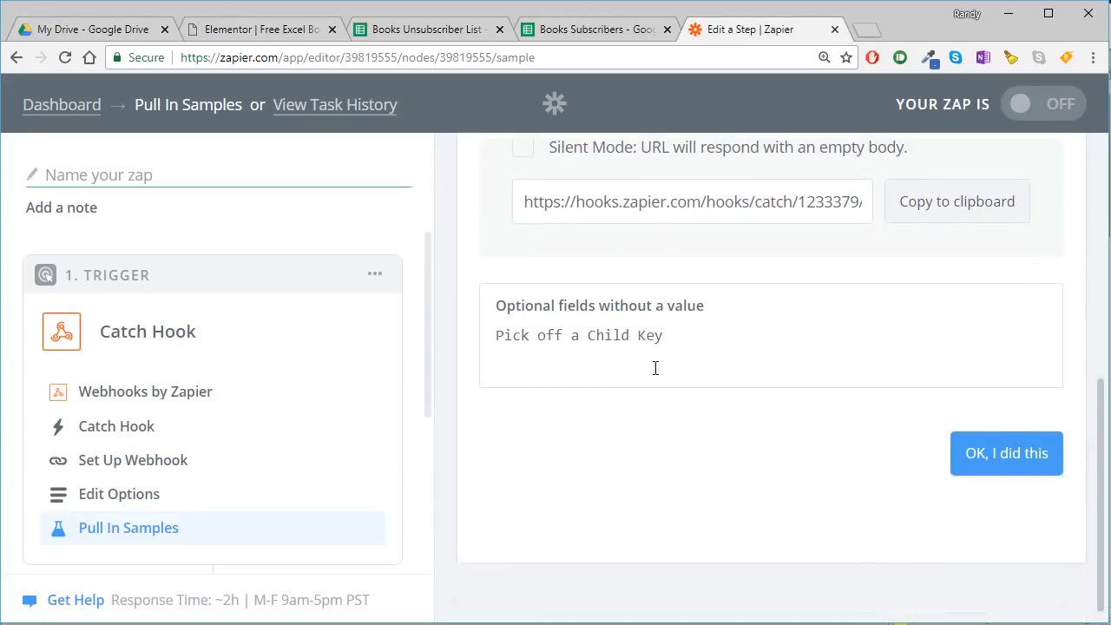
{"action": "scroll", "coordinate": [654, 367], "scroll_direction": "up", "scroll_amount": 4}
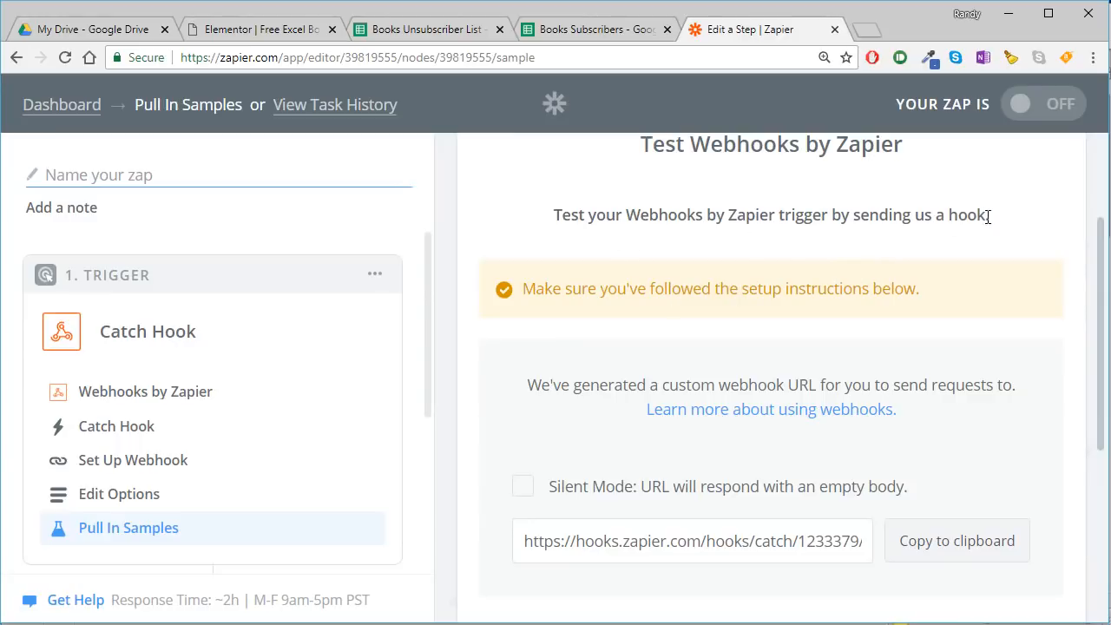
{"action": "left_click_drag", "start_coordinate": [986, 217], "coordinate": [780, 217]}
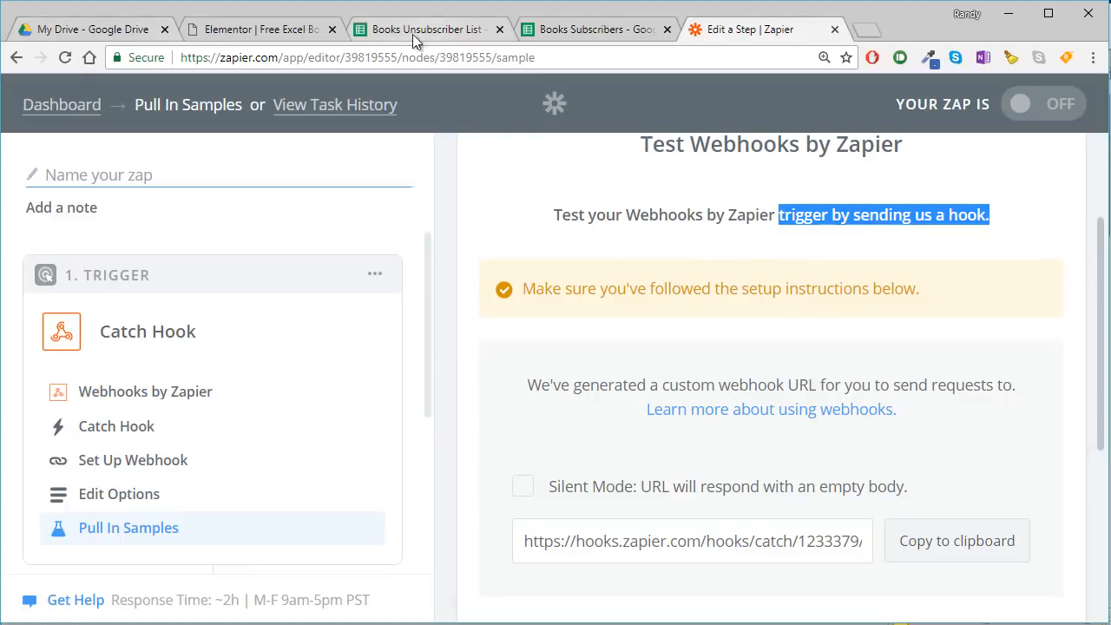
- Return to the opt-in page, fill in a test subscriber's name and email, and send the form
{"action": "left_click", "coordinate": [245, 33]}
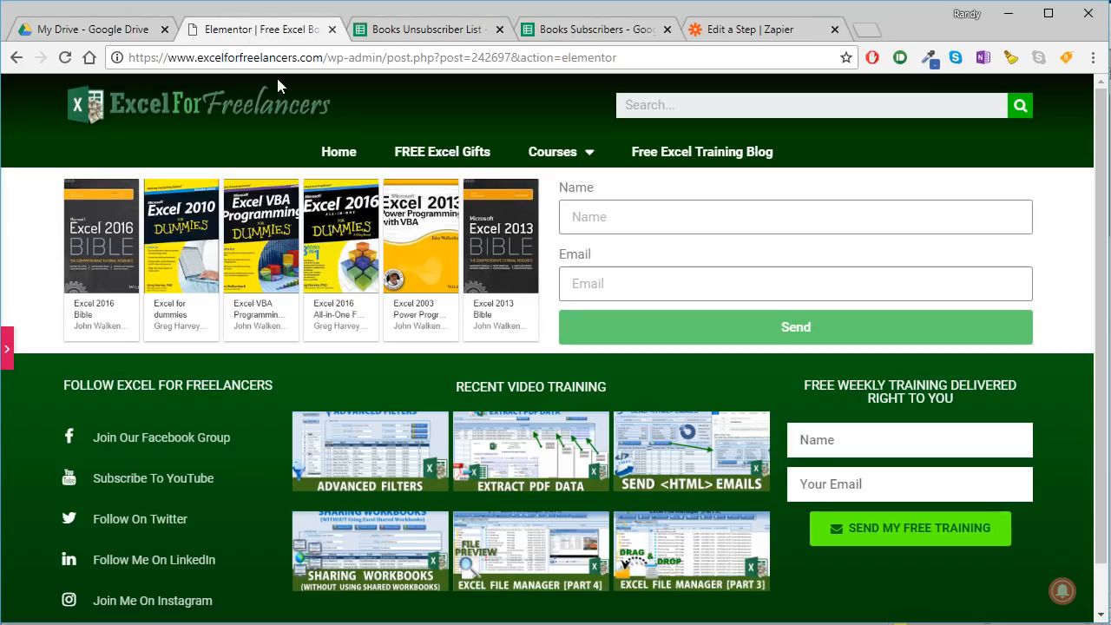
{"action": "left_click", "coordinate": [670, 222]}
{"action": "type", "text": "Randyu"}
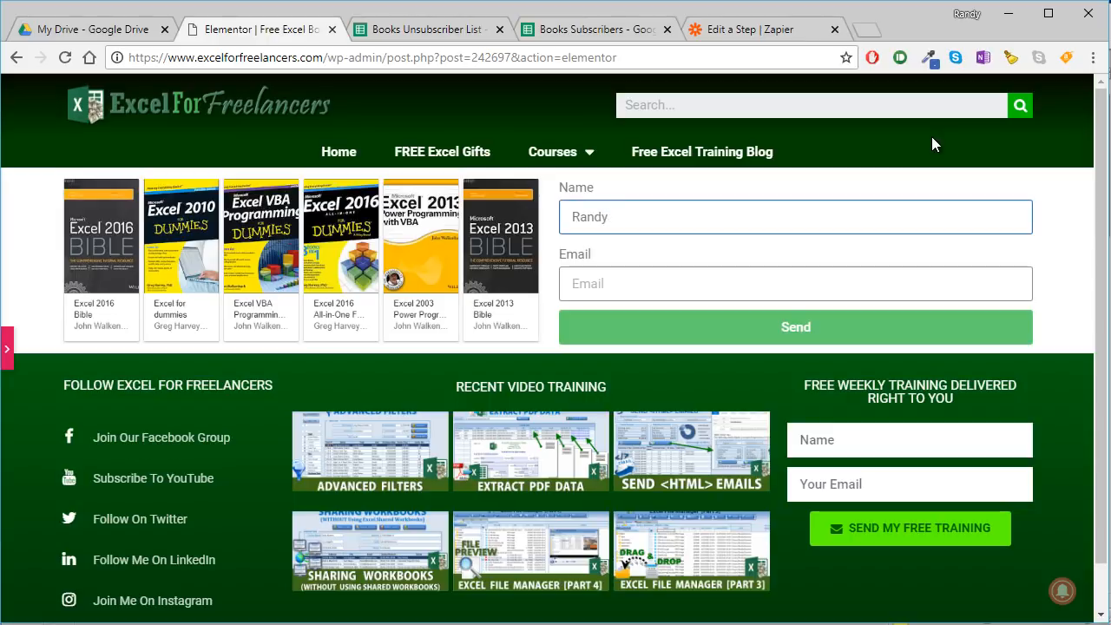
{"action": "key", "text": "Tab"}
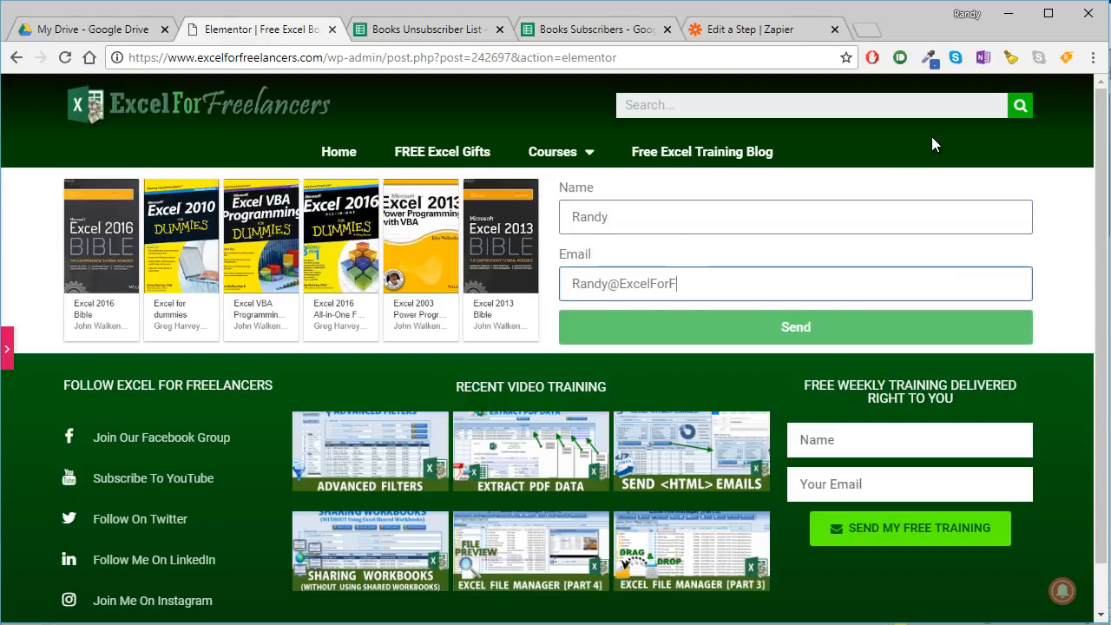
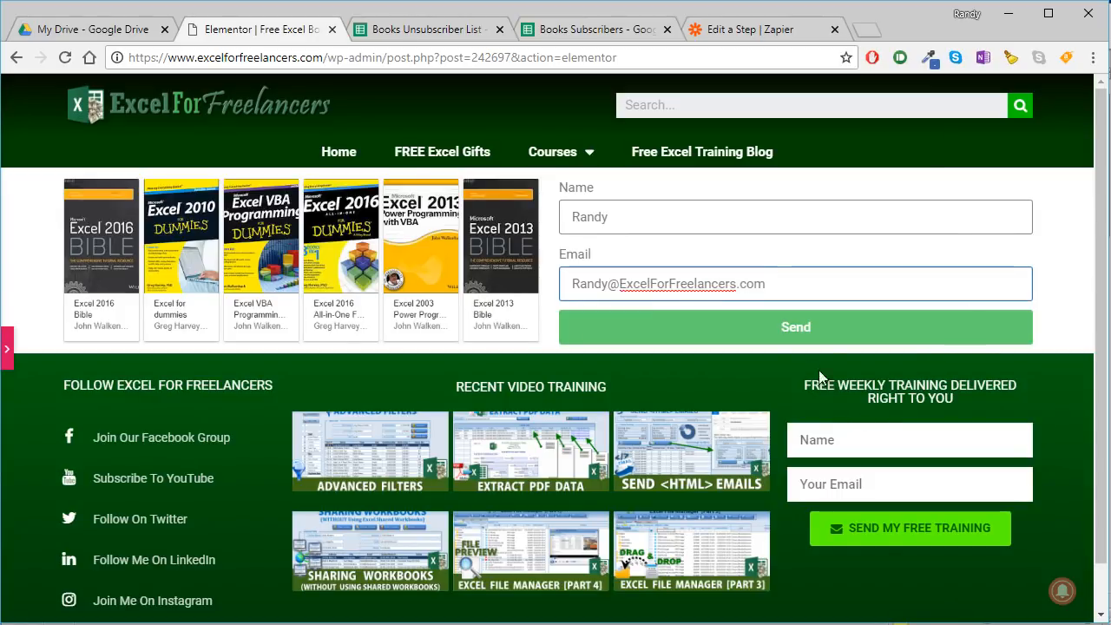
{"action": "left_click", "coordinate": [802, 325]}
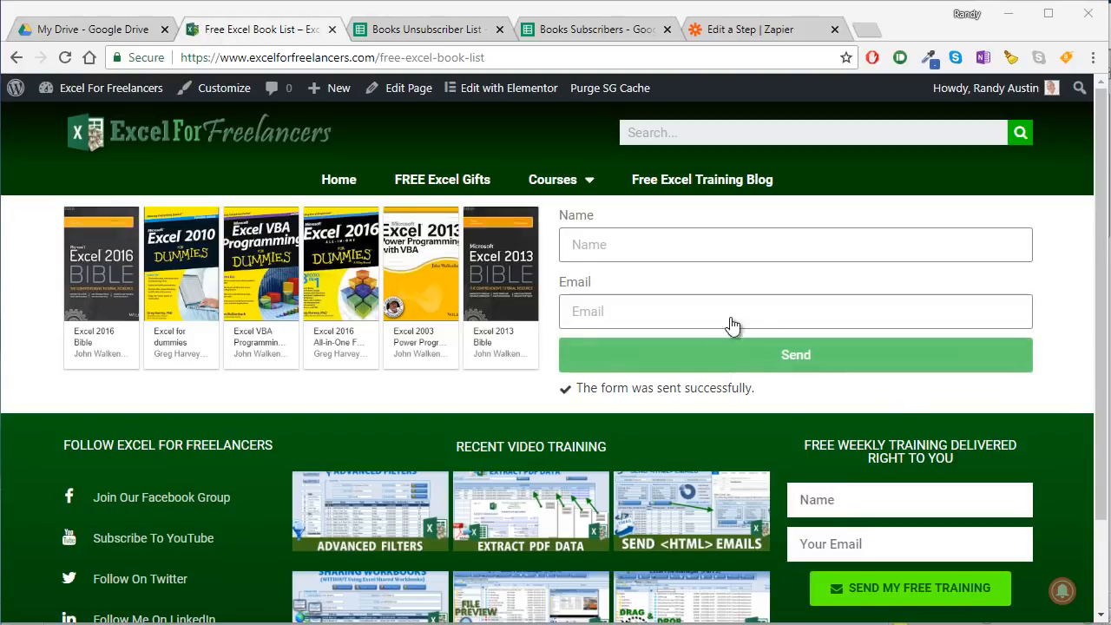
- Switch to Zapier and continue from the trigger test to choosing the action app
{"action": "left_click", "coordinate": [728, 30]}
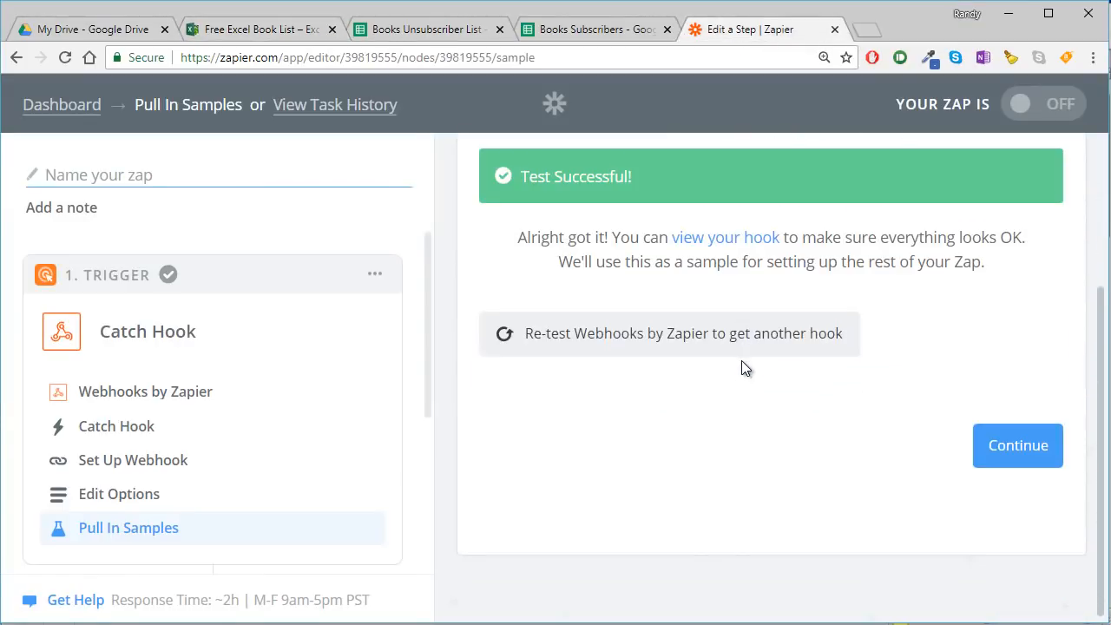
{"action": "left_click", "coordinate": [993, 444]}
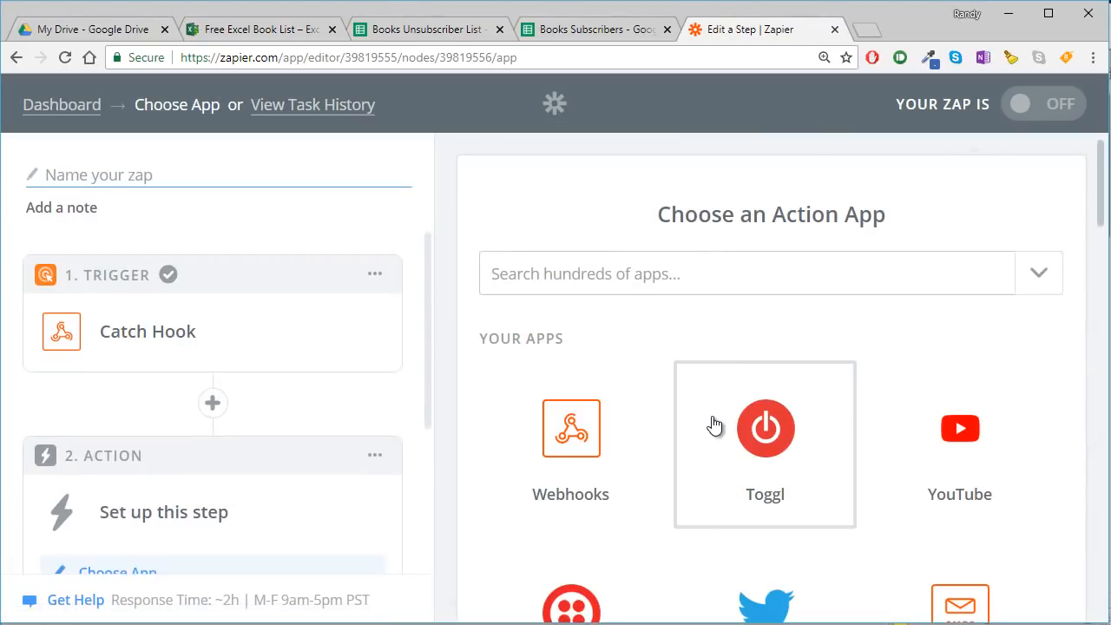
- Go back to the webhook trigger's test sample, review the captured form fields, and continue to choosing the action app
{"action": "left_click", "coordinate": [16, 57]}
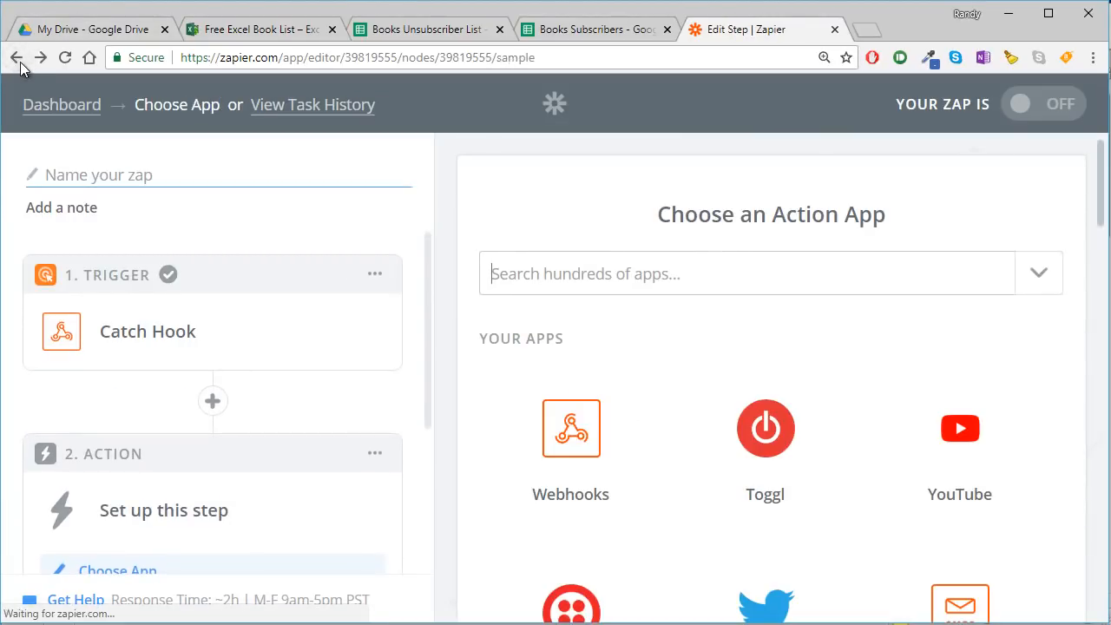
{"action": "left_click", "coordinate": [711, 457]}
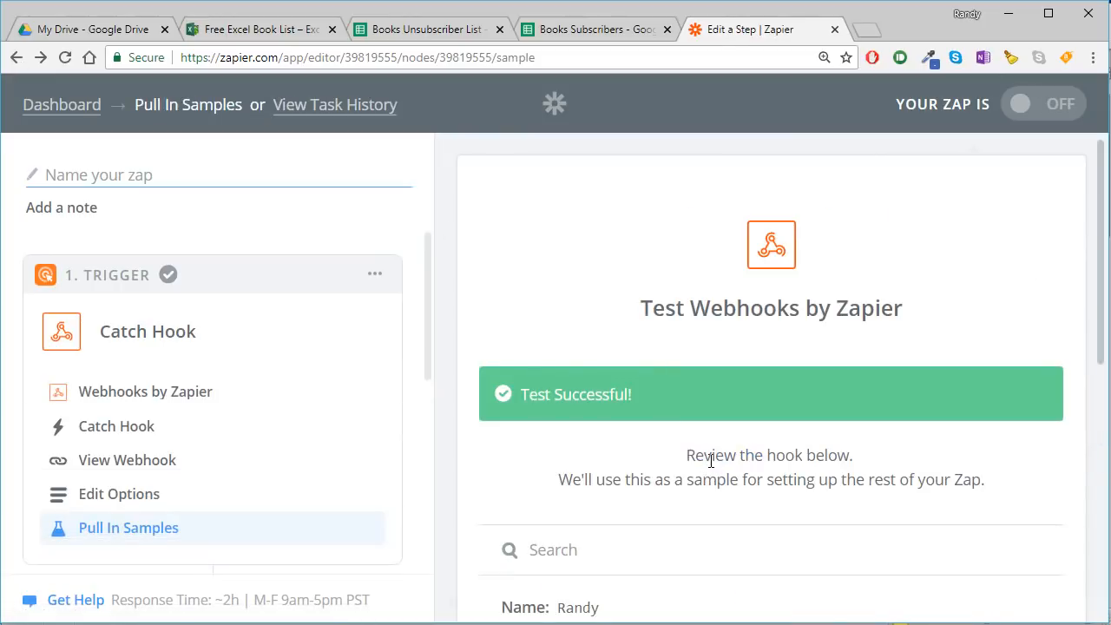
{"action": "scroll", "coordinate": [686, 390], "scroll_direction": "down", "scroll_amount": 3}
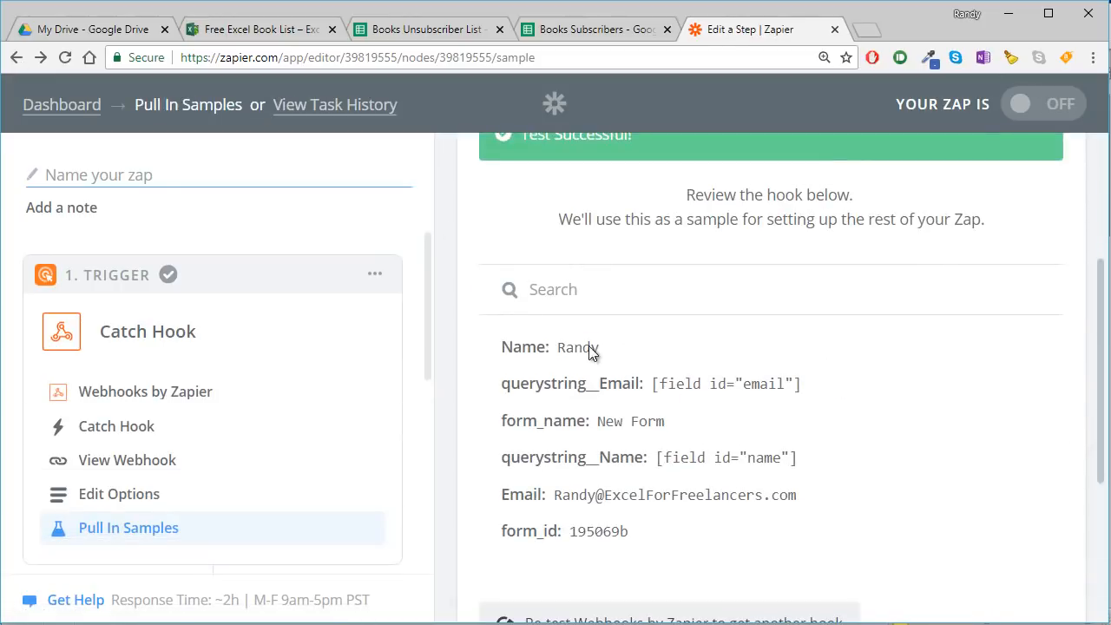
{"action": "left_click_drag", "start_coordinate": [797, 382], "coordinate": [645, 390]}
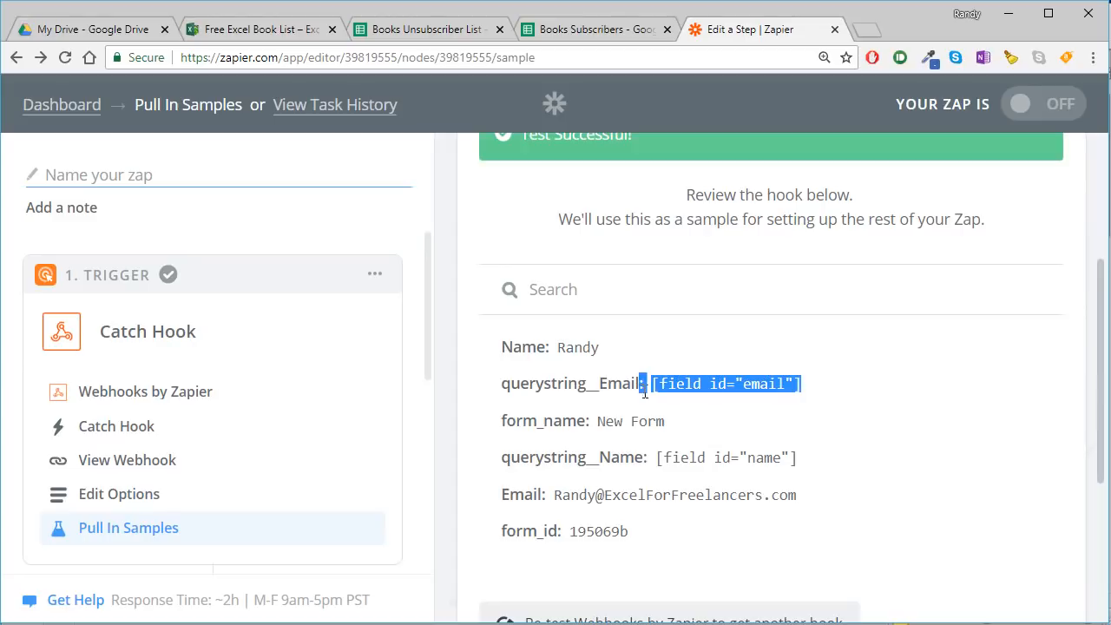
{"action": "left_click", "coordinate": [712, 427]}
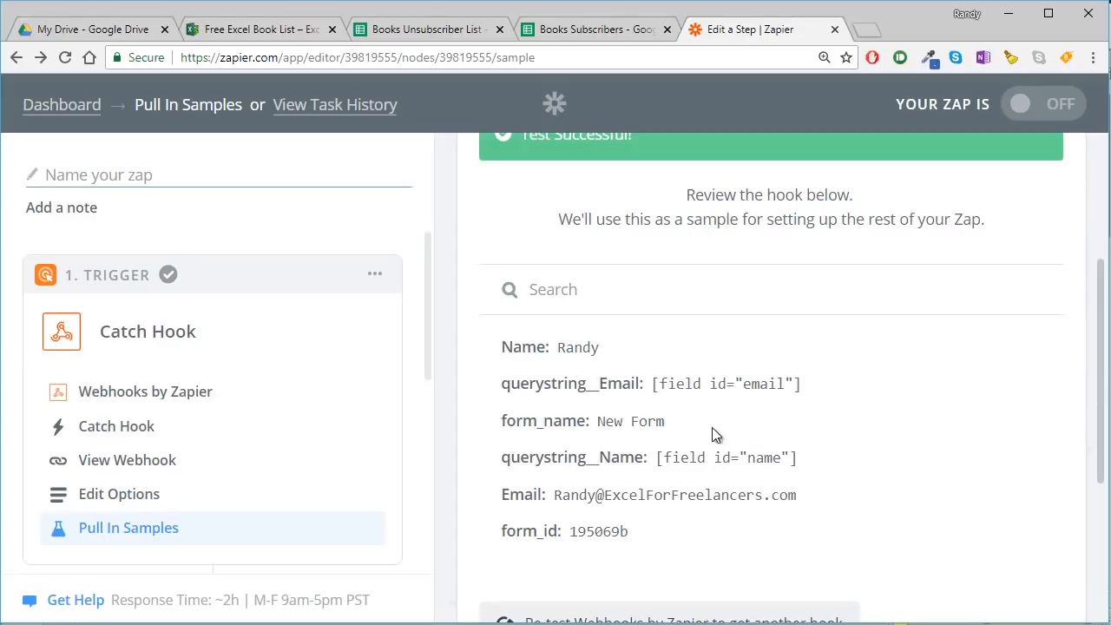
{"action": "left_click_drag", "start_coordinate": [597, 425], "coordinate": [553, 425]}
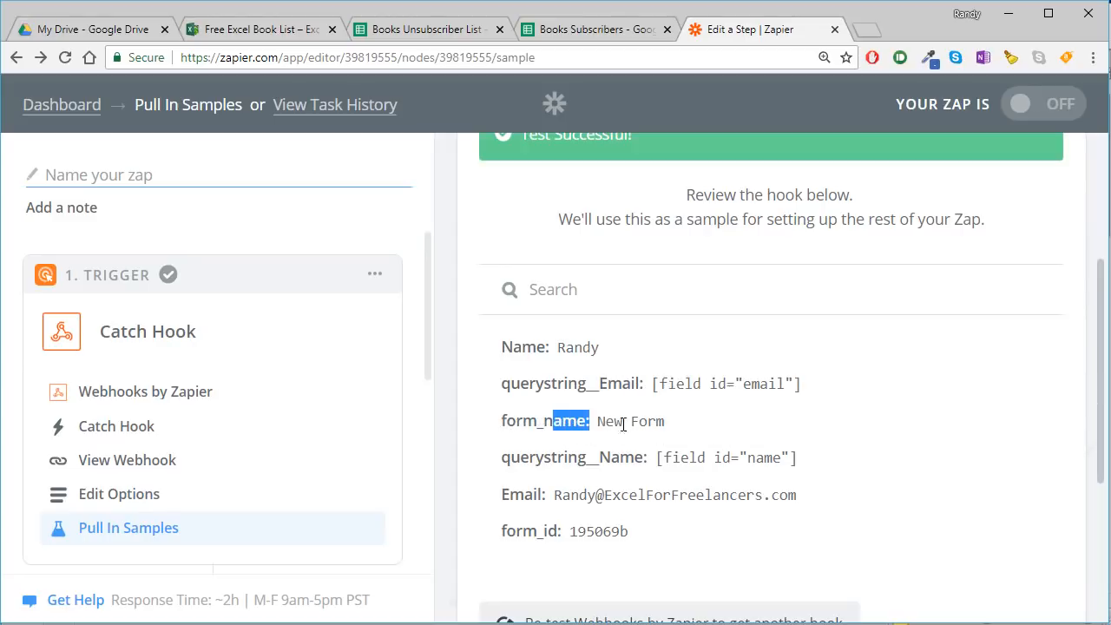
{"action": "left_click", "coordinate": [691, 429]}
{"action": "scroll", "coordinate": [742, 456], "scroll_direction": "down", "scroll_amount": 2}
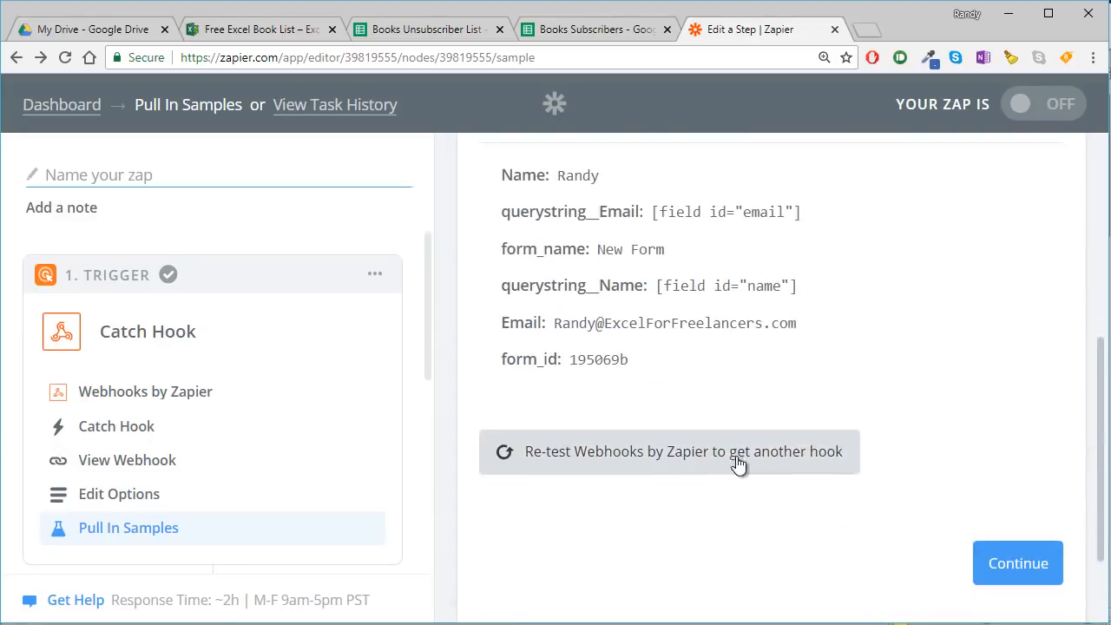
{"action": "left_click_drag", "start_coordinate": [555, 328], "coordinate": [684, 330]}
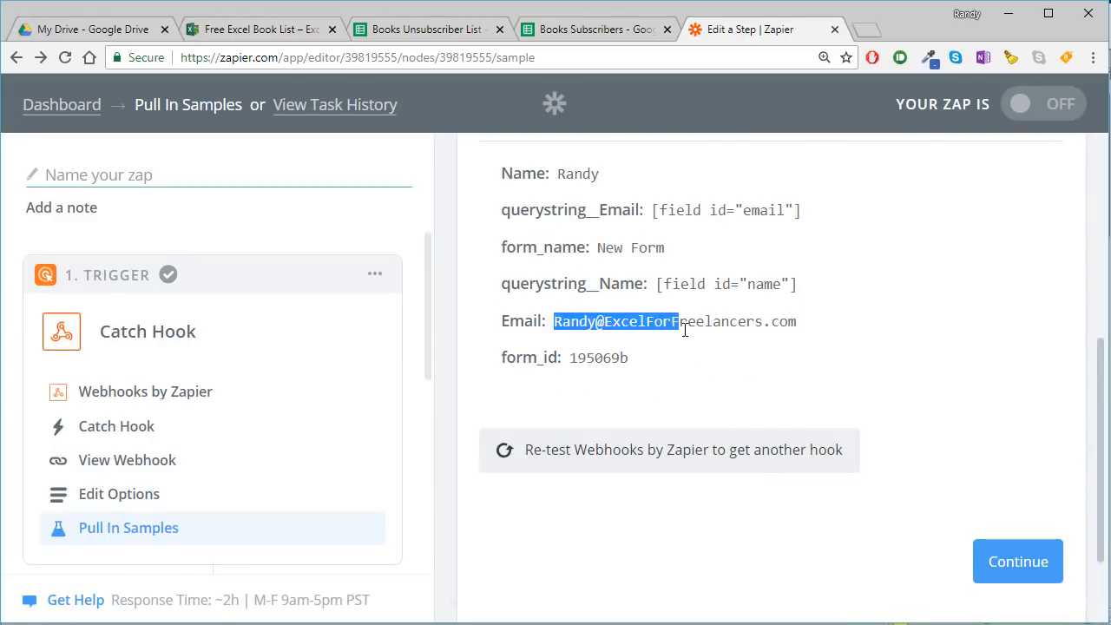
{"action": "scroll", "coordinate": [634, 248], "scroll_direction": "up", "scroll_amount": 2}
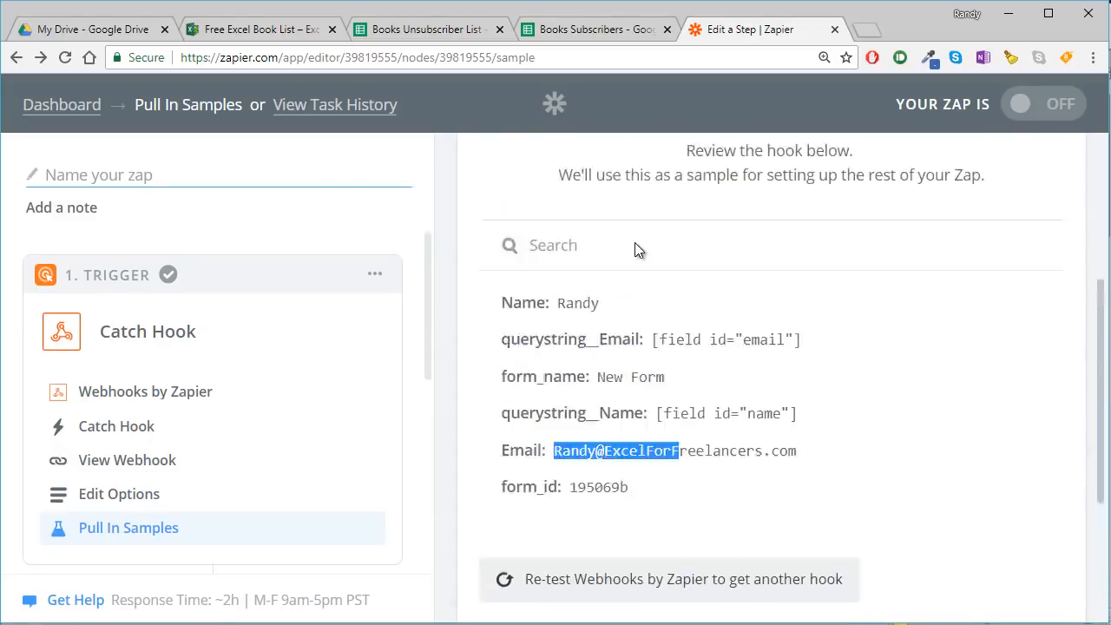
{"action": "scroll", "coordinate": [686, 299], "scroll_direction": "down", "scroll_amount": 3}
{"action": "left_click", "coordinate": [992, 466]}
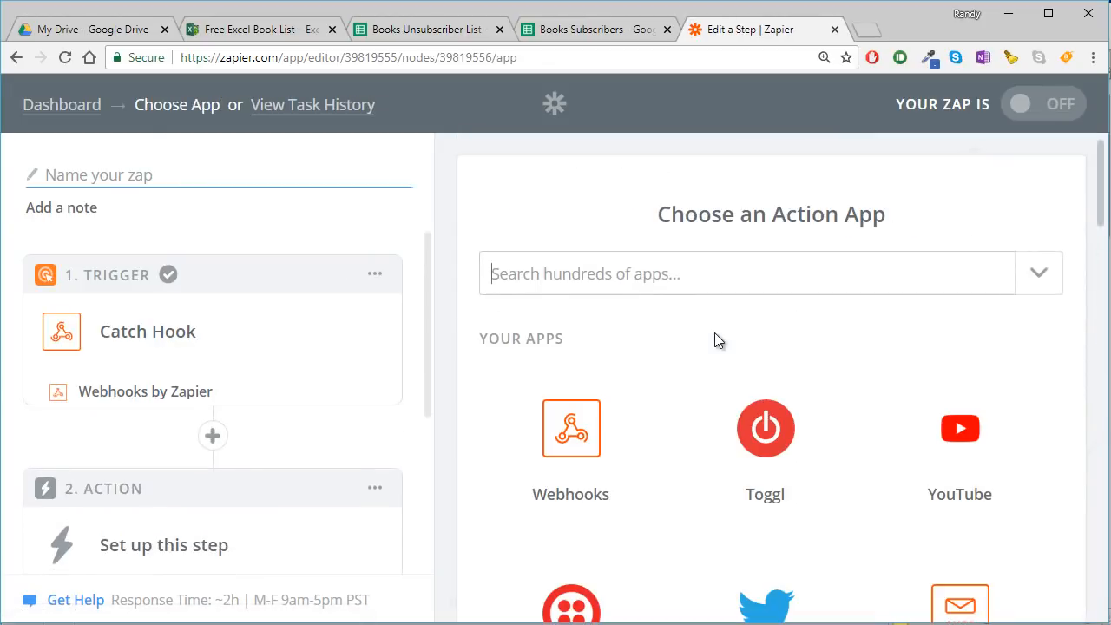
- Choose Google Sheets as the action app, with Create Spreadsheet Row as its action, and save the choice
{"action": "type", "text": "goog"}
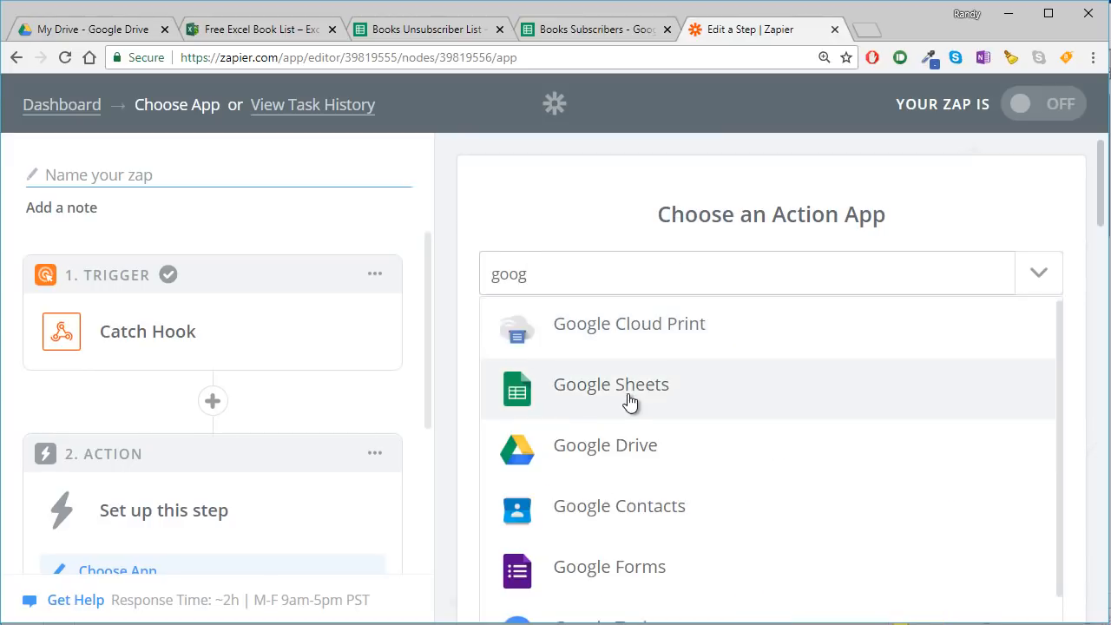
{"action": "left_click", "coordinate": [628, 392]}
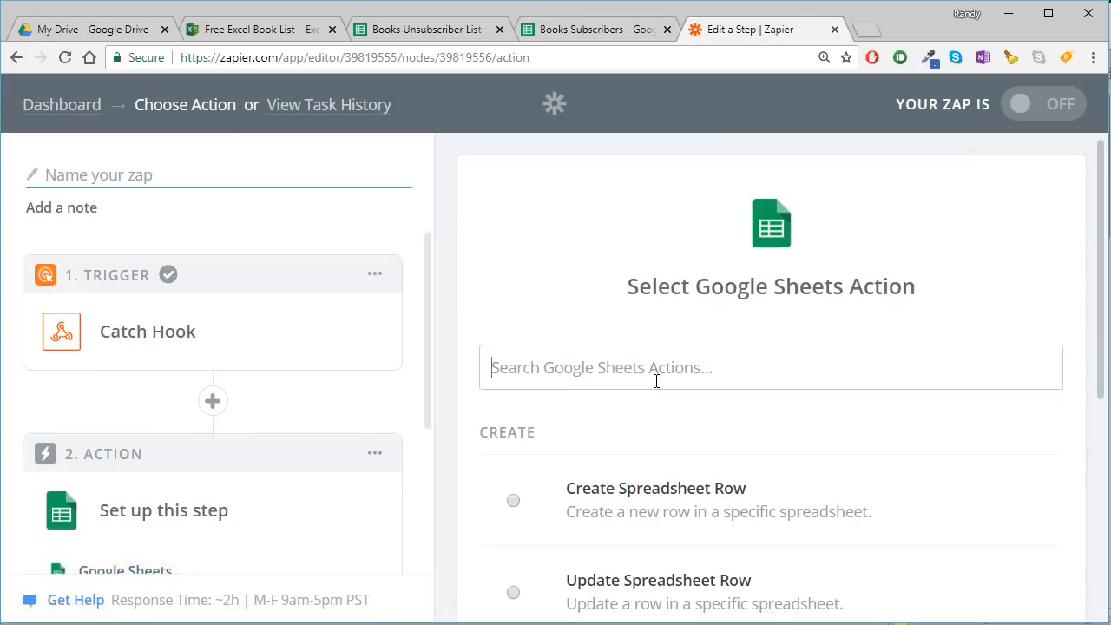
{"action": "scroll", "coordinate": [642, 400], "scroll_direction": "down", "scroll_amount": 2}
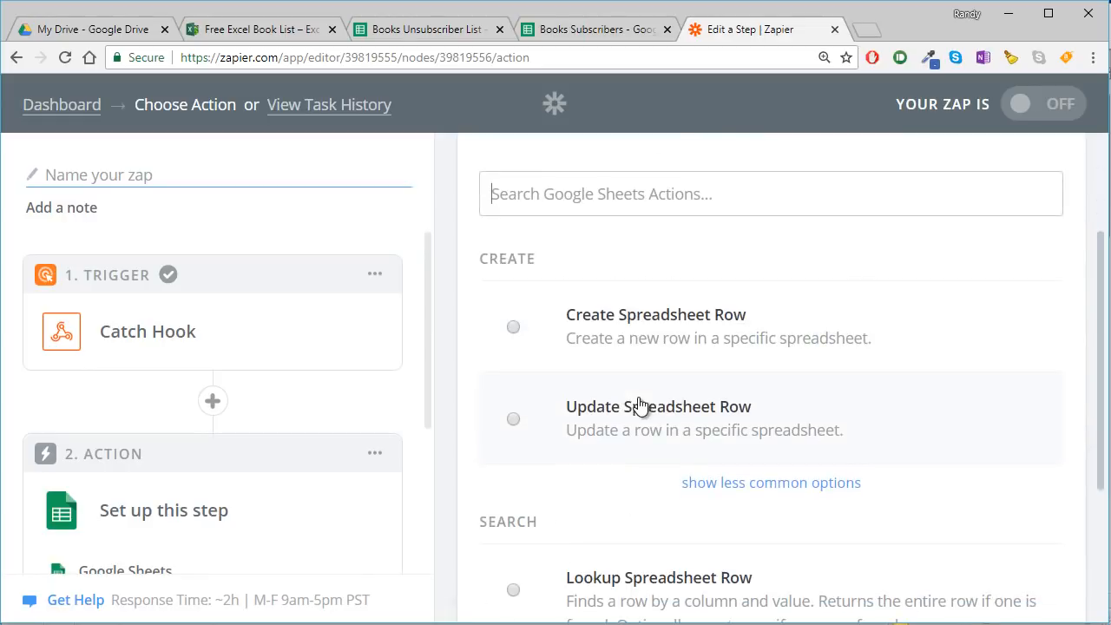
{"action": "left_click", "coordinate": [581, 343]}
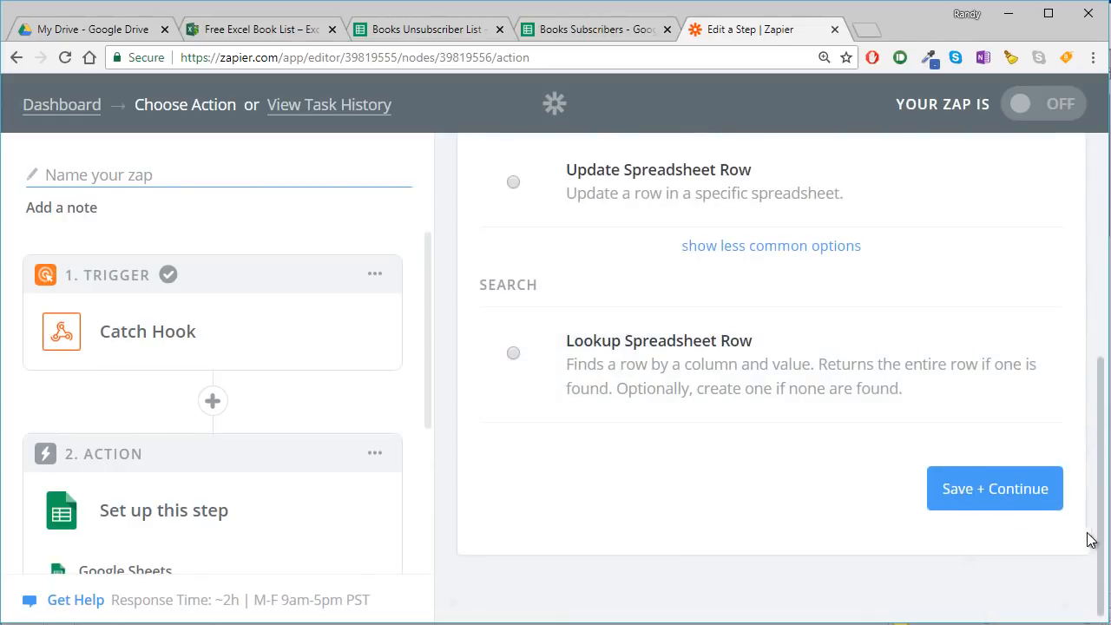
{"action": "left_click", "coordinate": [1024, 498]}
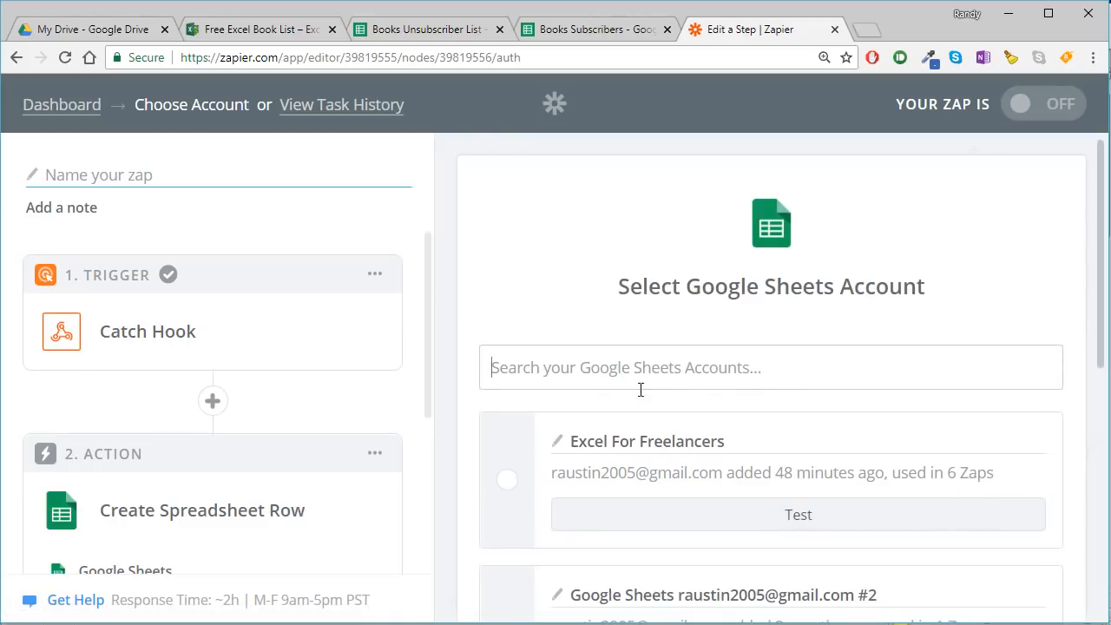
- Select the Excel For Freelancers Google Sheets account for the action and continue to the row setup
{"action": "left_click", "coordinate": [509, 483]}
{"action": "scroll", "coordinate": [568, 471], "scroll_direction": "down", "scroll_amount": 6}
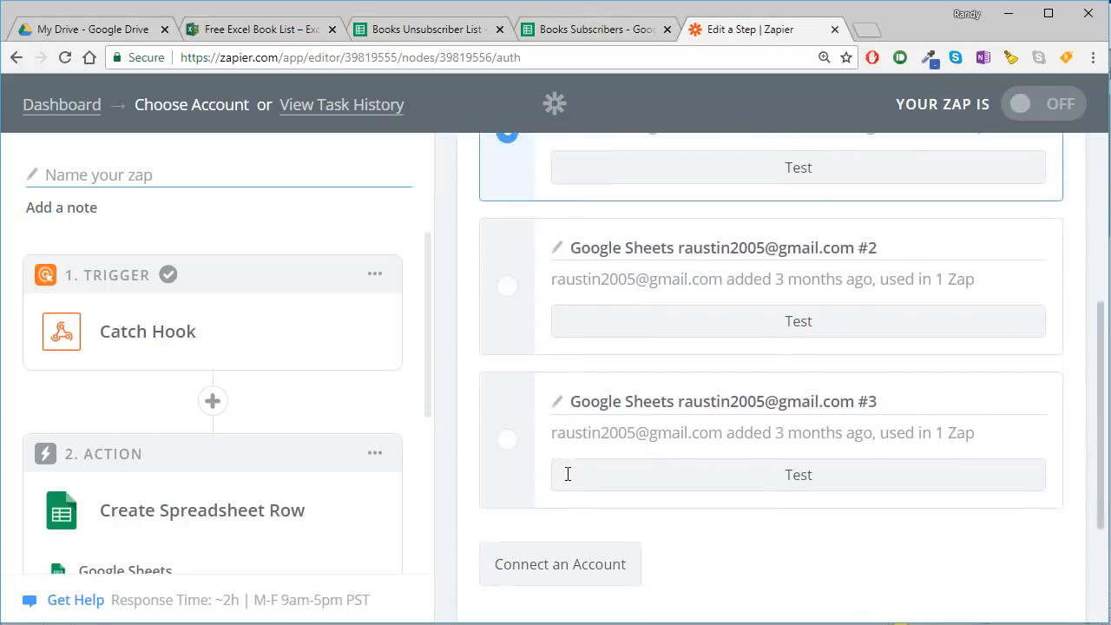
{"action": "left_click", "coordinate": [1004, 480]}
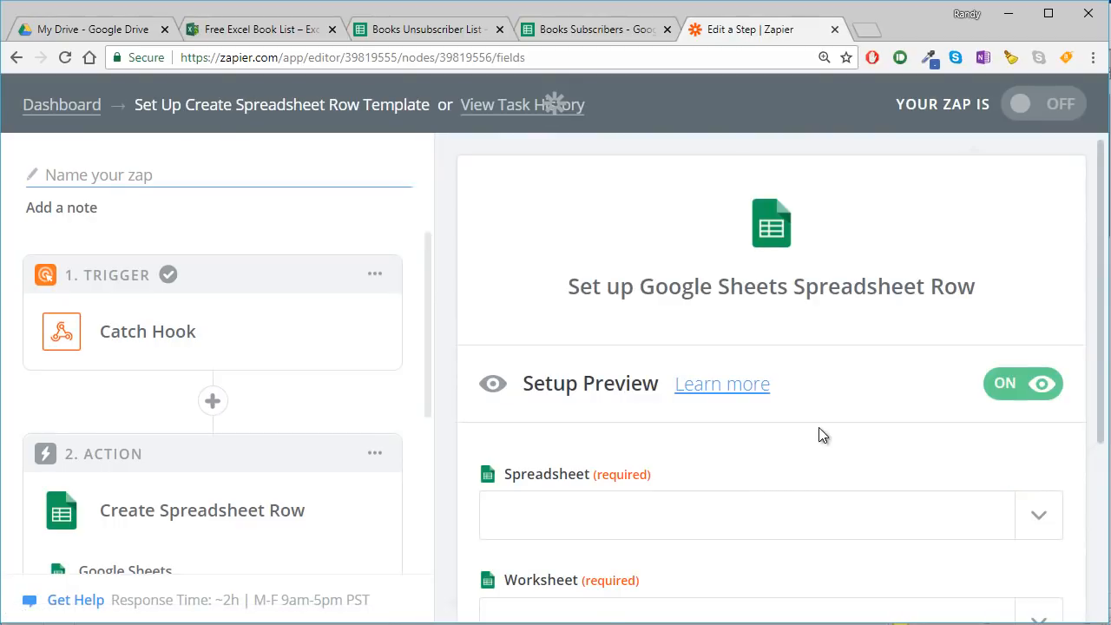
- Set the action's spreadsheet to Books Subscribers and its worksheet to Sheet1
{"action": "scroll", "coordinate": [818, 430], "scroll_direction": "down", "scroll_amount": 2}
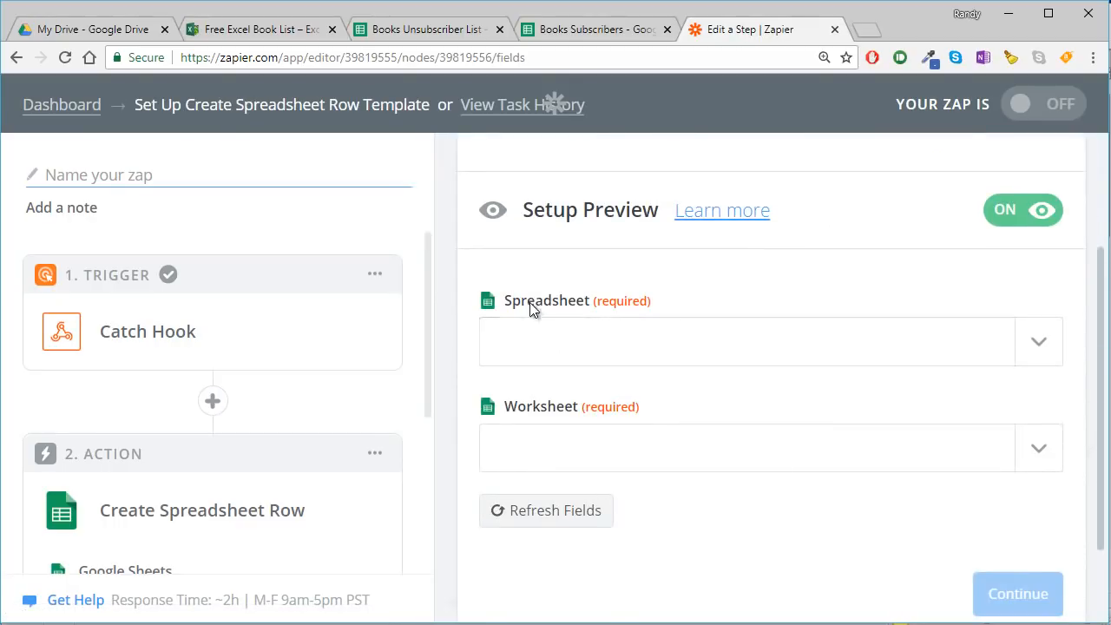
{"action": "left_click", "coordinate": [540, 339]}
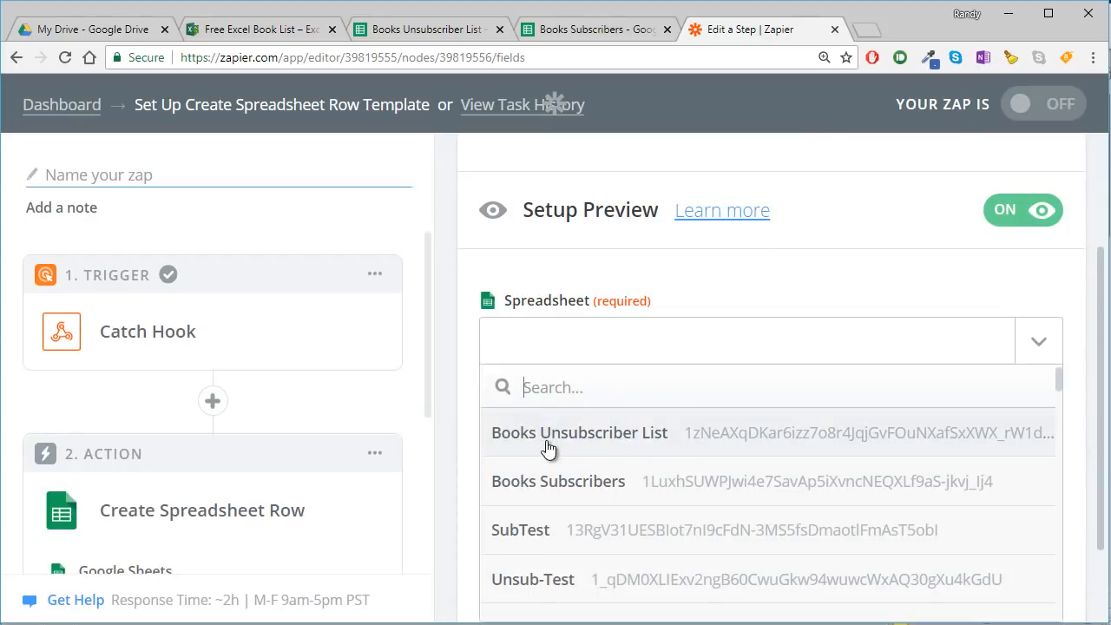
{"action": "left_click", "coordinate": [562, 488]}
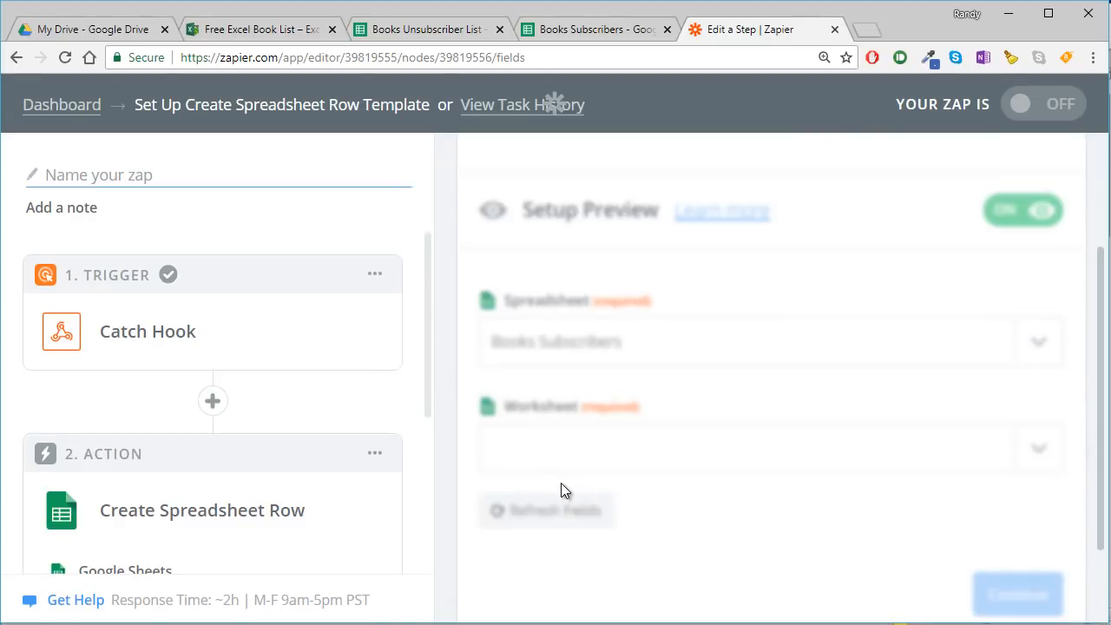
{"action": "scroll", "coordinate": [555, 408], "scroll_direction": "down", "scroll_amount": 1}
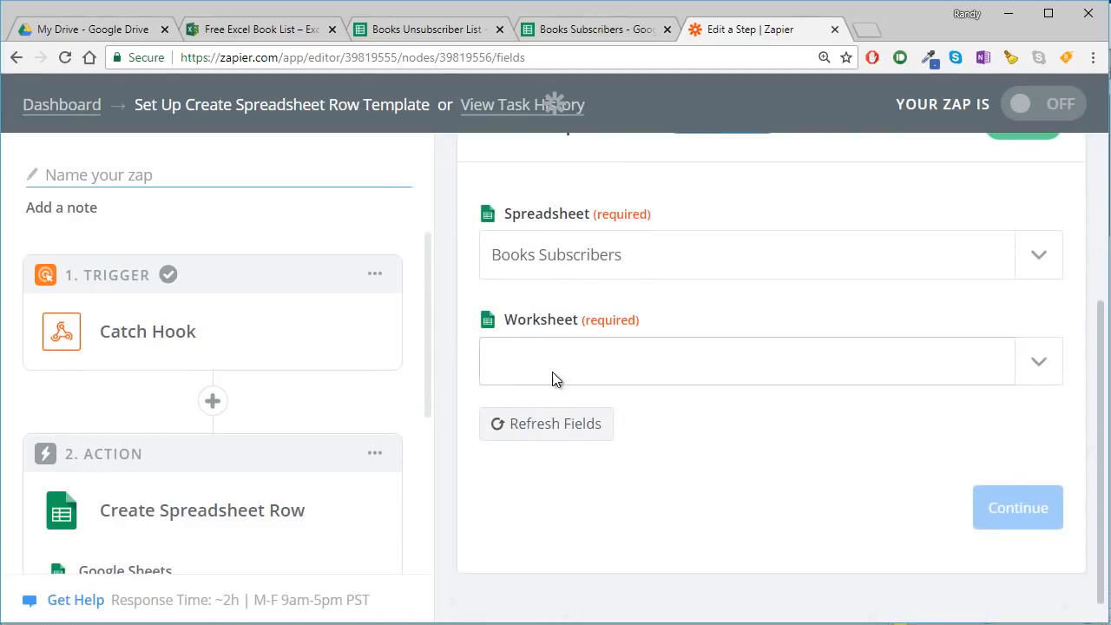
{"action": "left_click", "coordinate": [554, 356]}
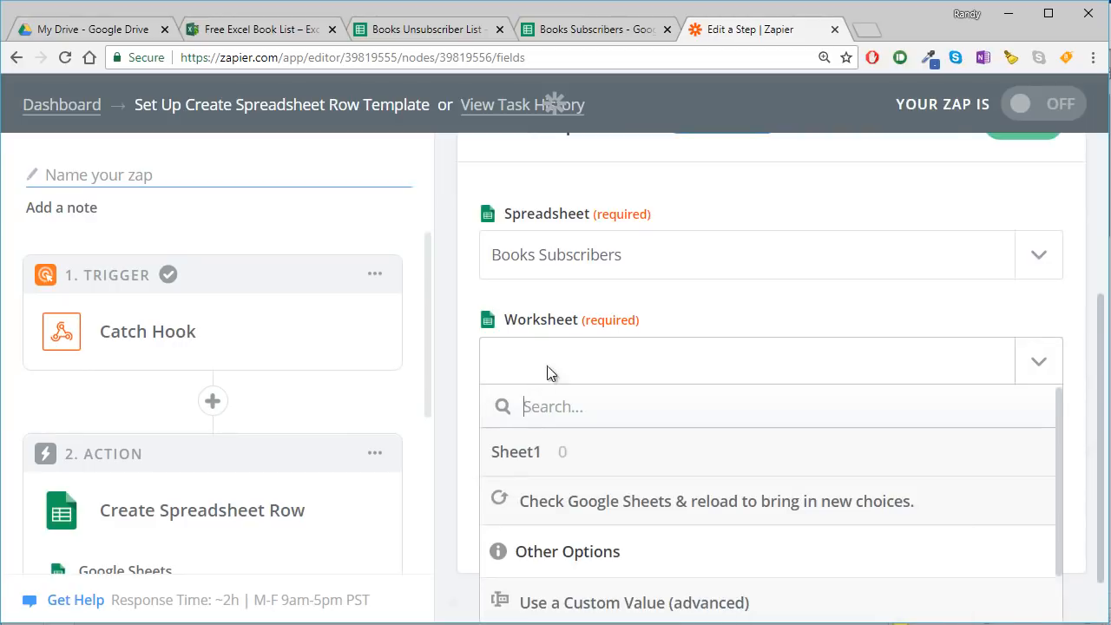
{"action": "left_click", "coordinate": [514, 449]}
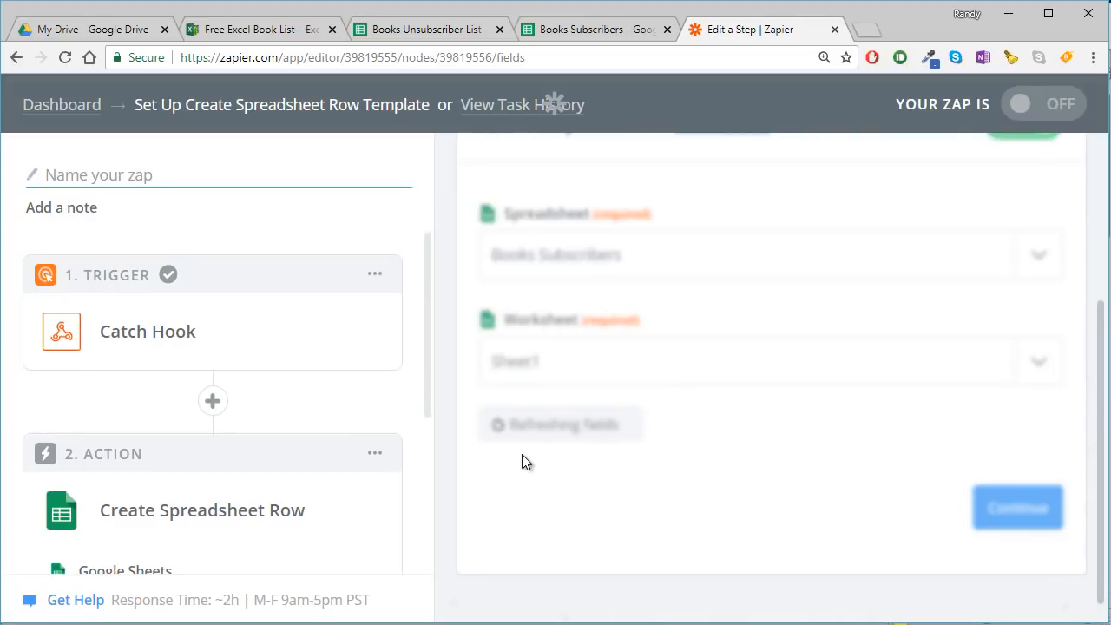
- Map the spreadsheet row's Name field to the Name value from the Catch Hook trigger
{"action": "scroll", "coordinate": [612, 378], "scroll_direction": "down", "scroll_amount": 3}
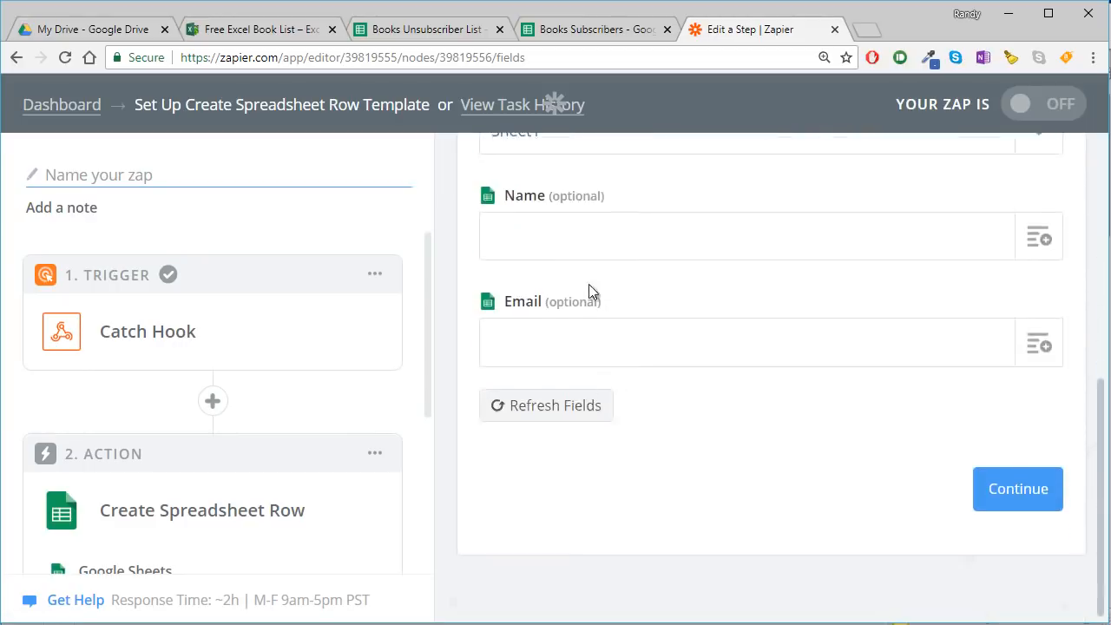
{"action": "scroll", "coordinate": [576, 260], "scroll_direction": "up", "scroll_amount": 1}
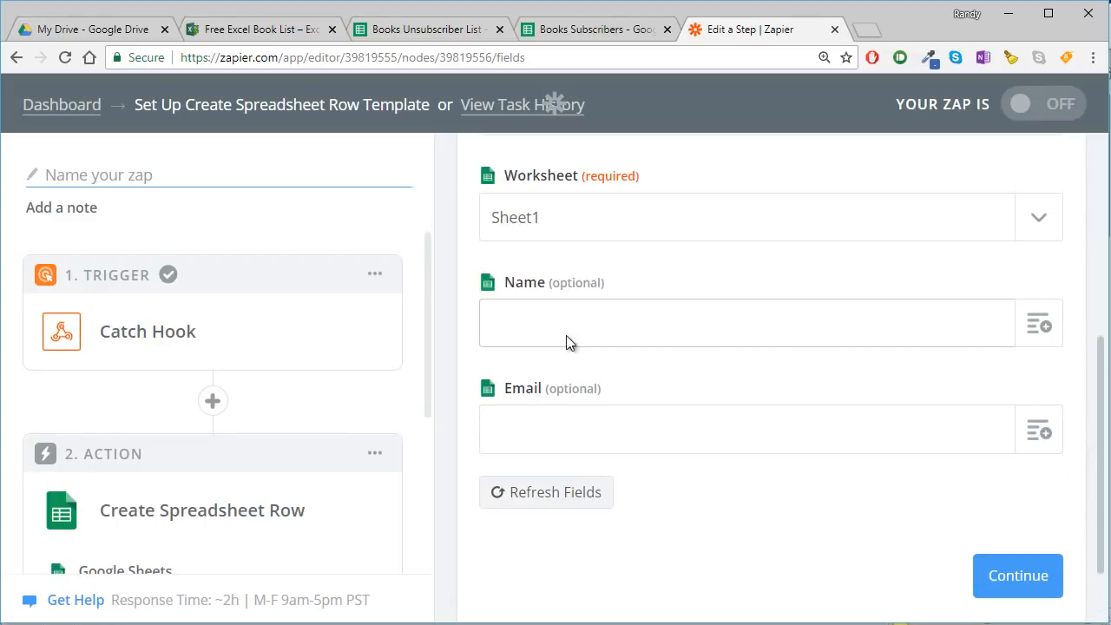
{"action": "left_click", "coordinate": [1038, 324]}
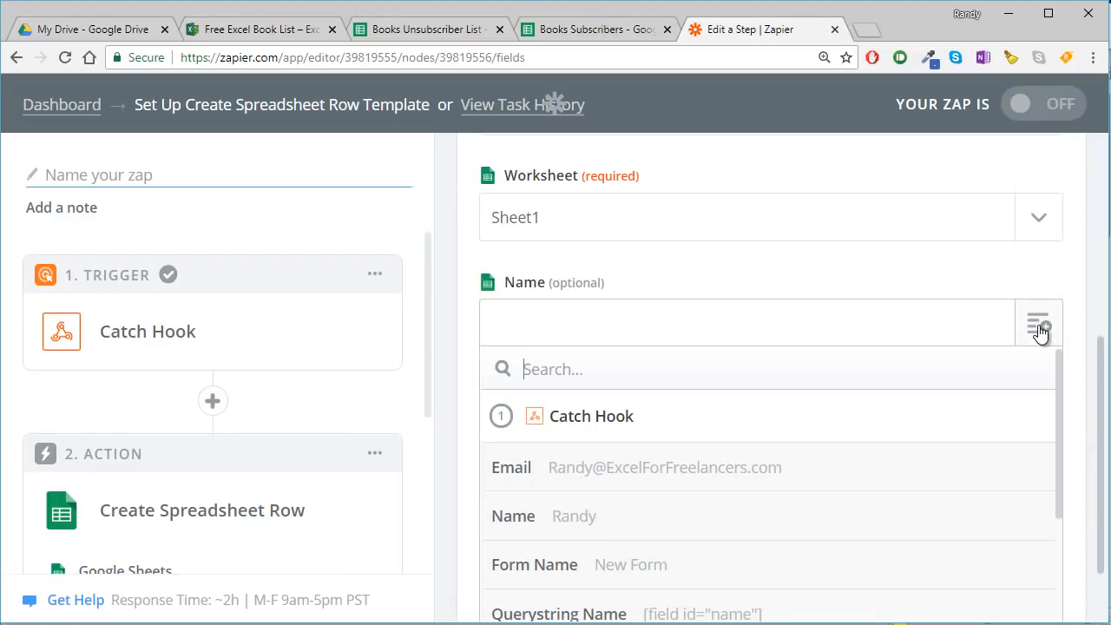
{"action": "scroll", "coordinate": [588, 504], "scroll_direction": "down", "scroll_amount": 1}
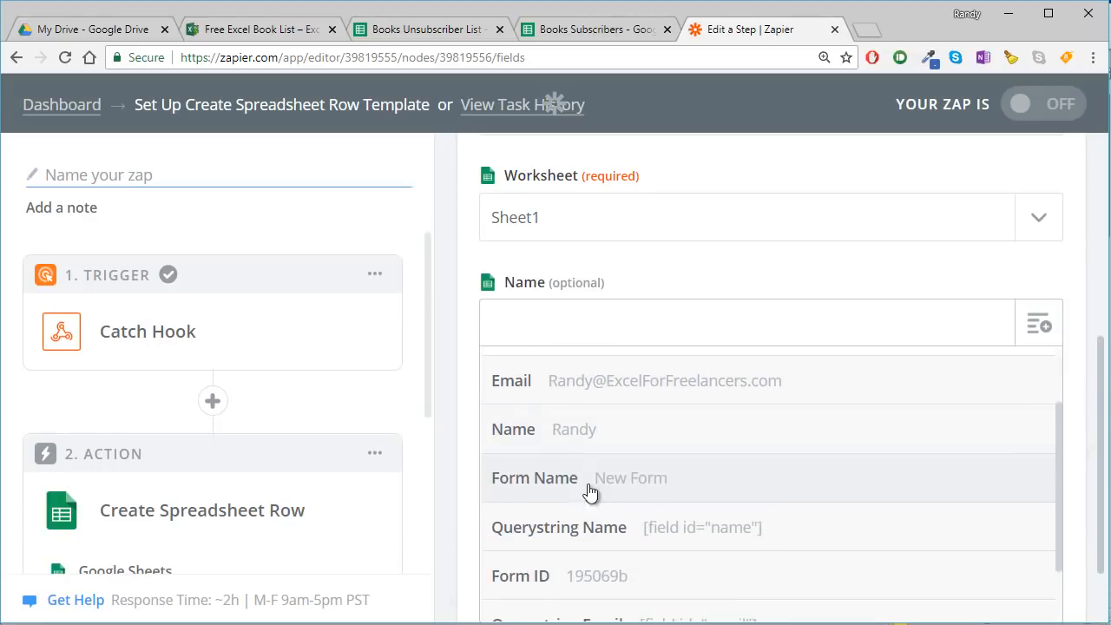
{"action": "scroll", "coordinate": [587, 445], "scroll_direction": "down", "scroll_amount": 1}
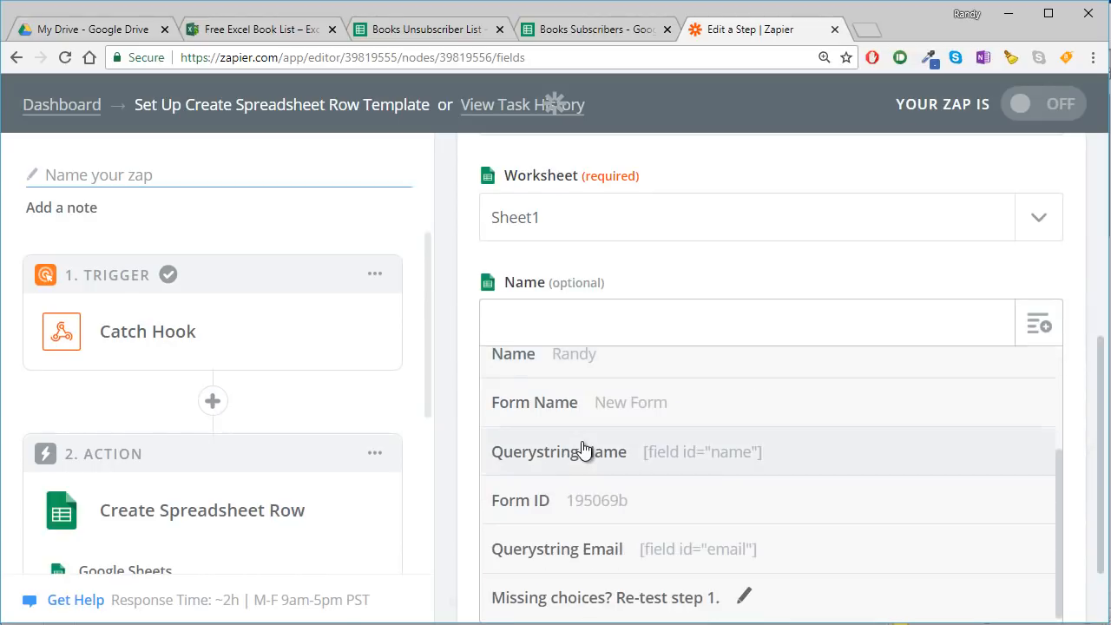
{"action": "scroll", "coordinate": [575, 509], "scroll_direction": "up", "scroll_amount": 1}
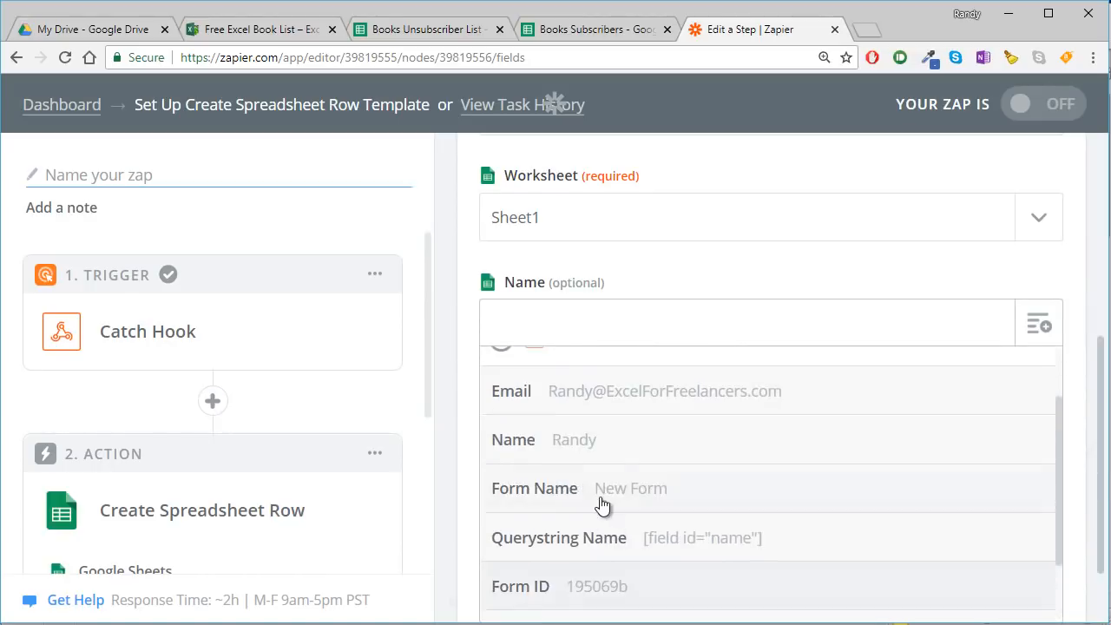
{"action": "left_click", "coordinate": [572, 443]}
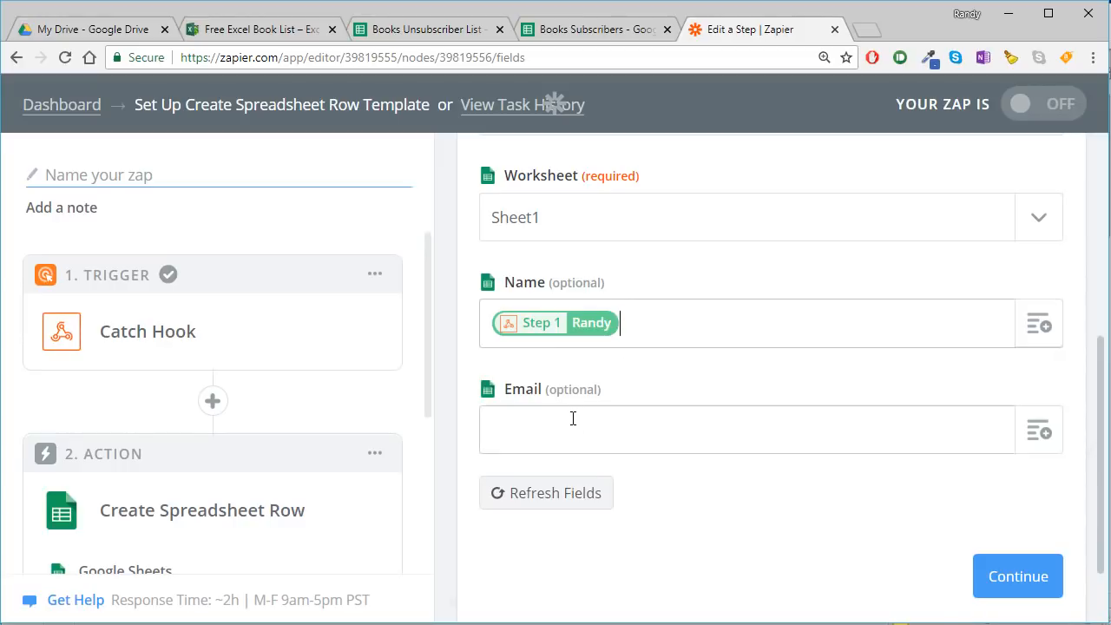
- Map the row's Email field to the Catch Hook Email value, check the row settings, and continue to the test step
{"action": "left_click", "coordinate": [572, 427]}
{"action": "left_click", "coordinate": [1038, 430]}
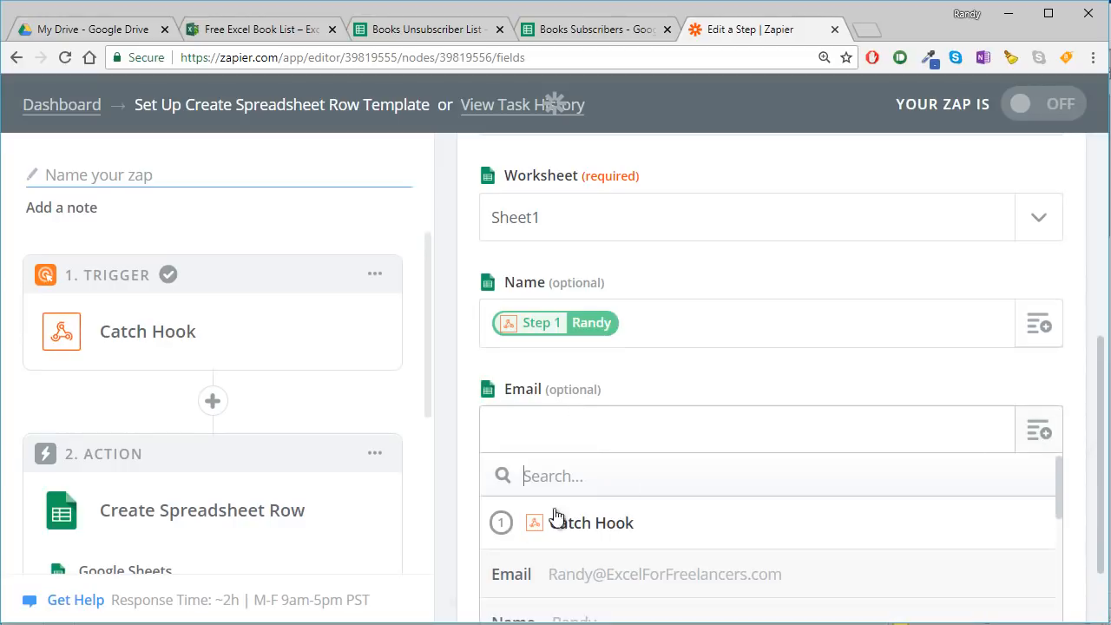
{"action": "scroll", "coordinate": [524, 545], "scroll_direction": "down", "scroll_amount": 1}
{"action": "left_click", "coordinate": [590, 486]}
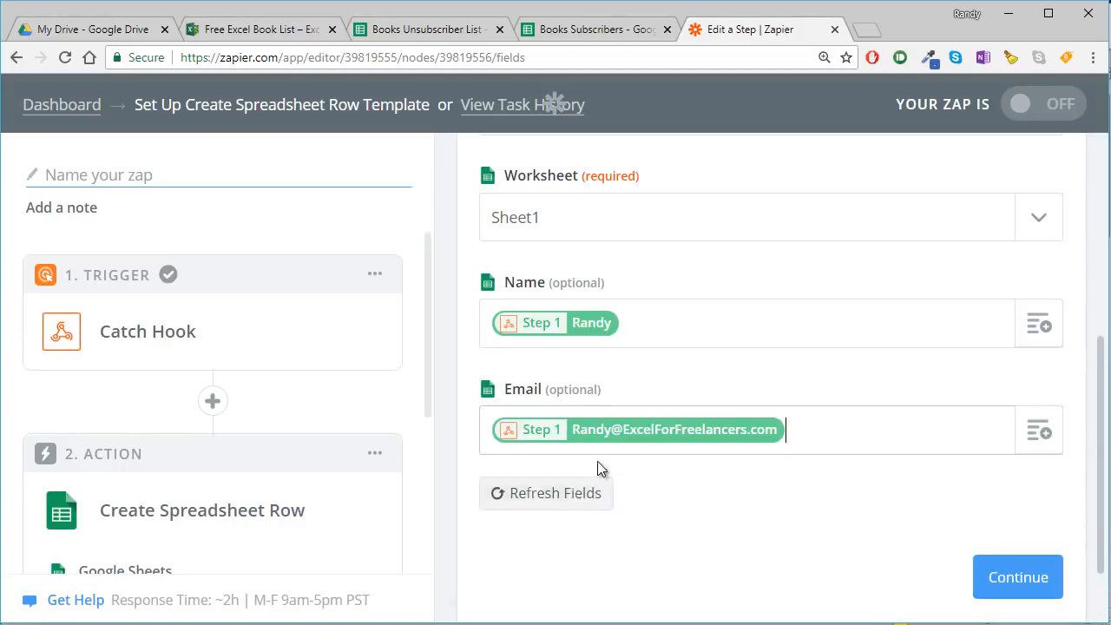
{"action": "scroll", "coordinate": [691, 506], "scroll_direction": "up", "scroll_amount": 2}
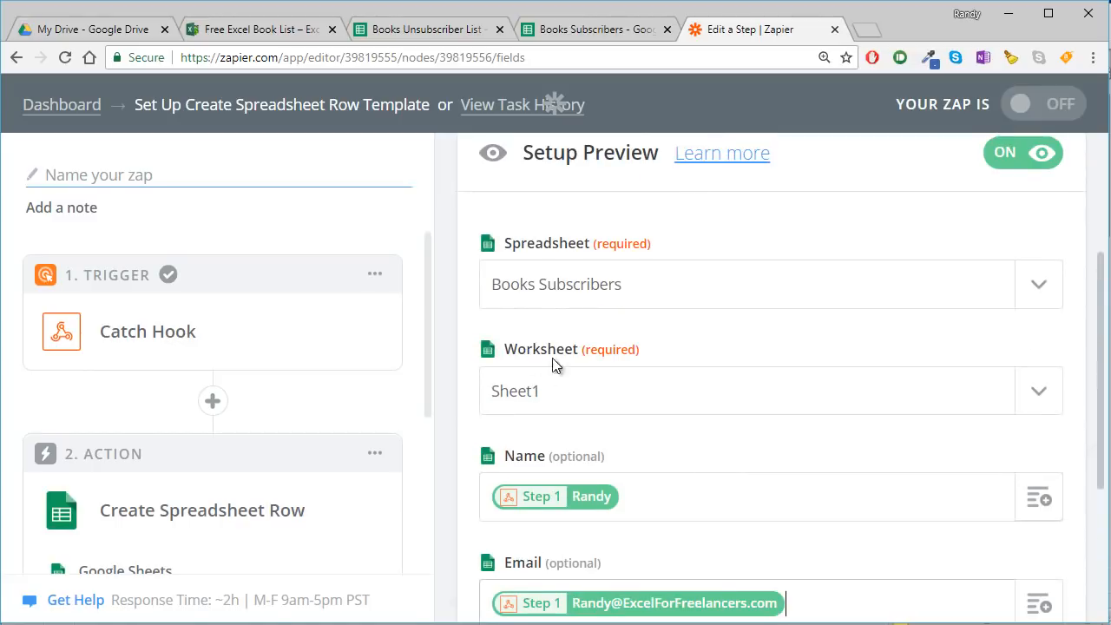
{"action": "scroll", "coordinate": [595, 329], "scroll_direction": "up", "scroll_amount": 2}
{"action": "scroll", "coordinate": [590, 330], "scroll_direction": "down", "scroll_amount": 5}
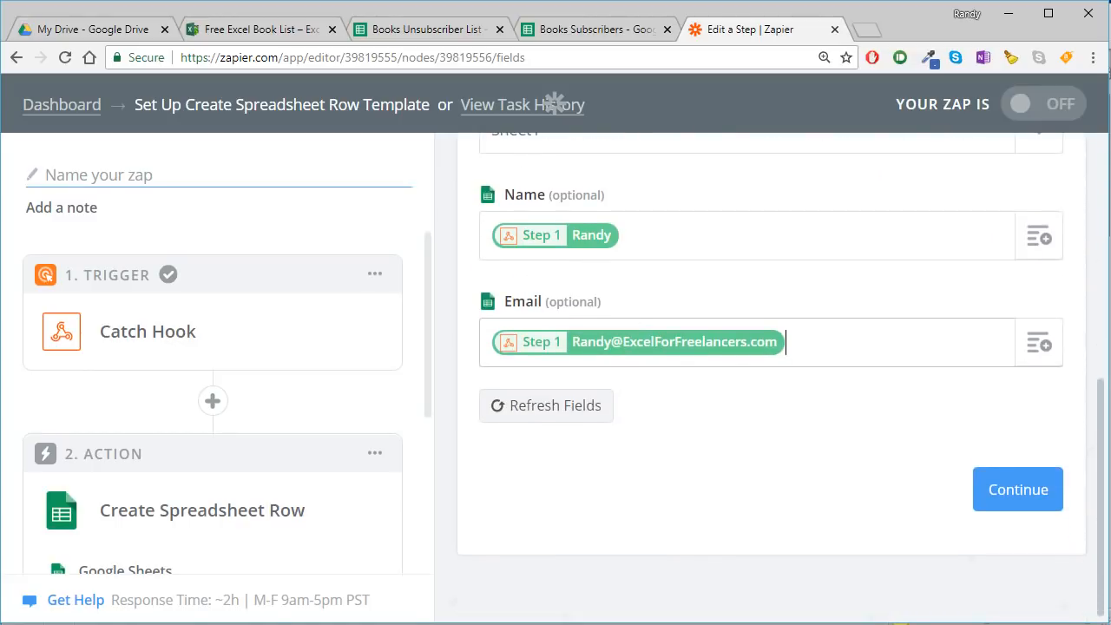
{"action": "left_click", "coordinate": [1019, 491]}
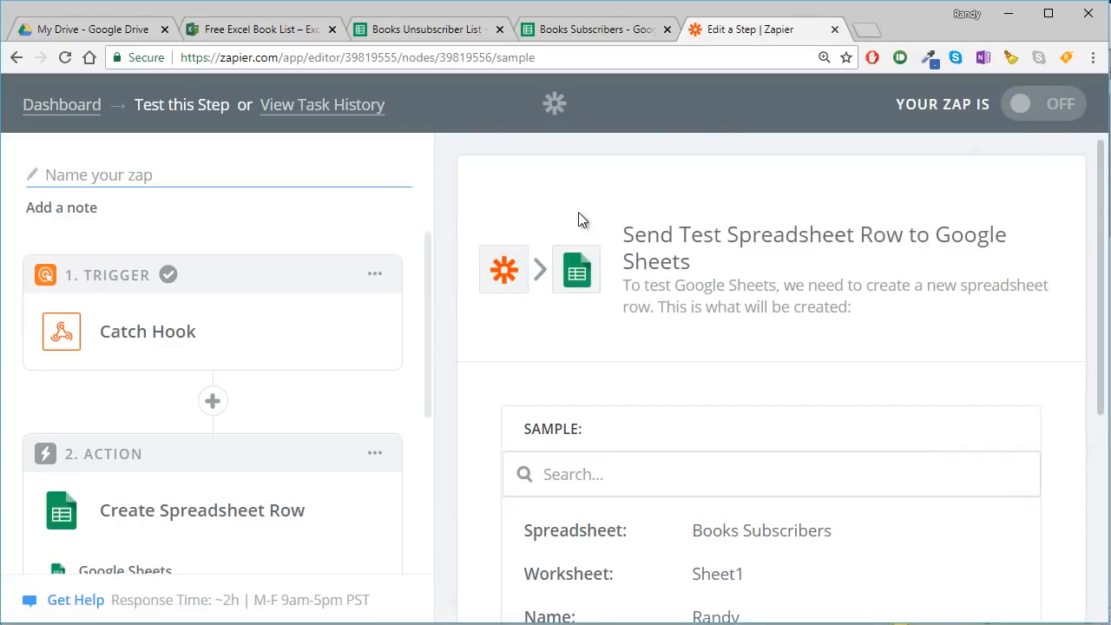
- Send the test spreadsheet row to Google Sheets and check the new row in the Books Subscribers sheet
{"action": "scroll", "coordinate": [645, 323], "scroll_direction": "down", "scroll_amount": 4}
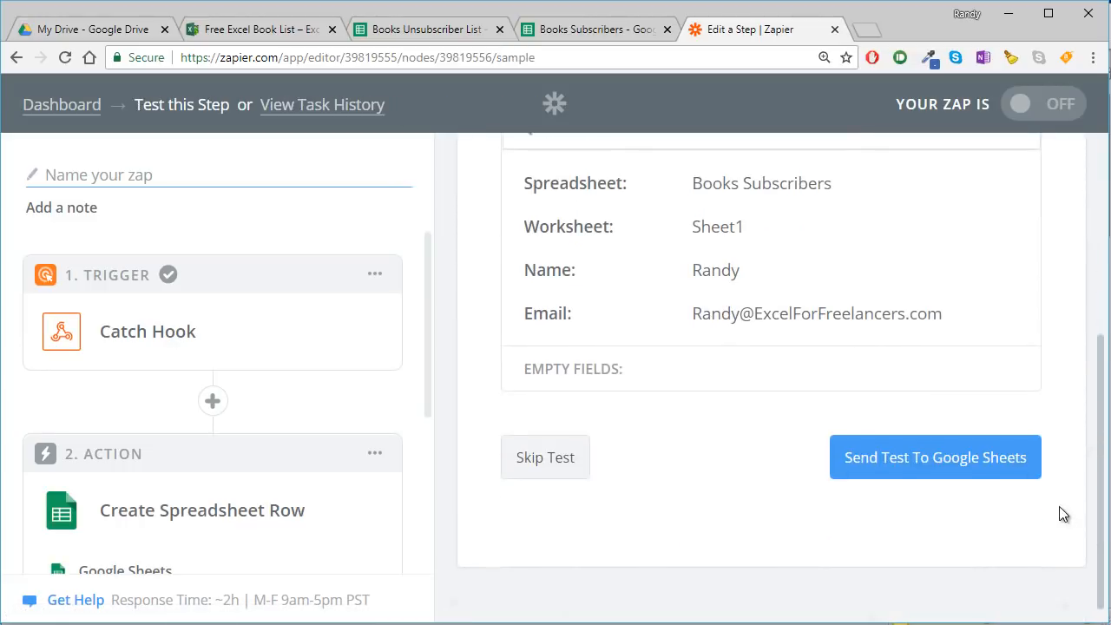
{"action": "left_click", "coordinate": [978, 459]}
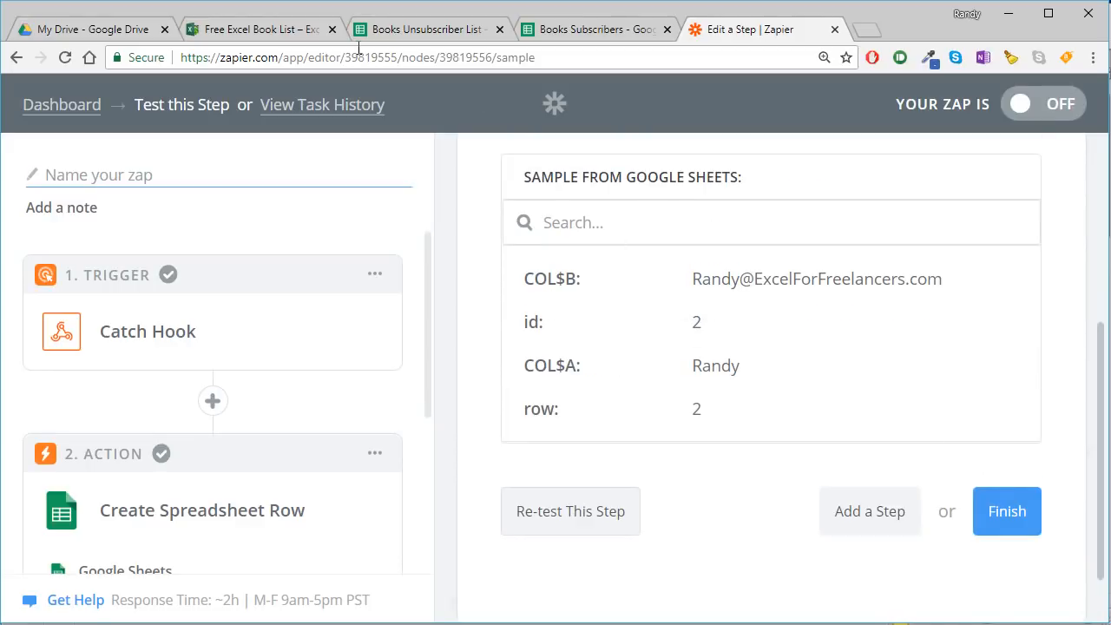
{"action": "left_click", "coordinate": [554, 31]}
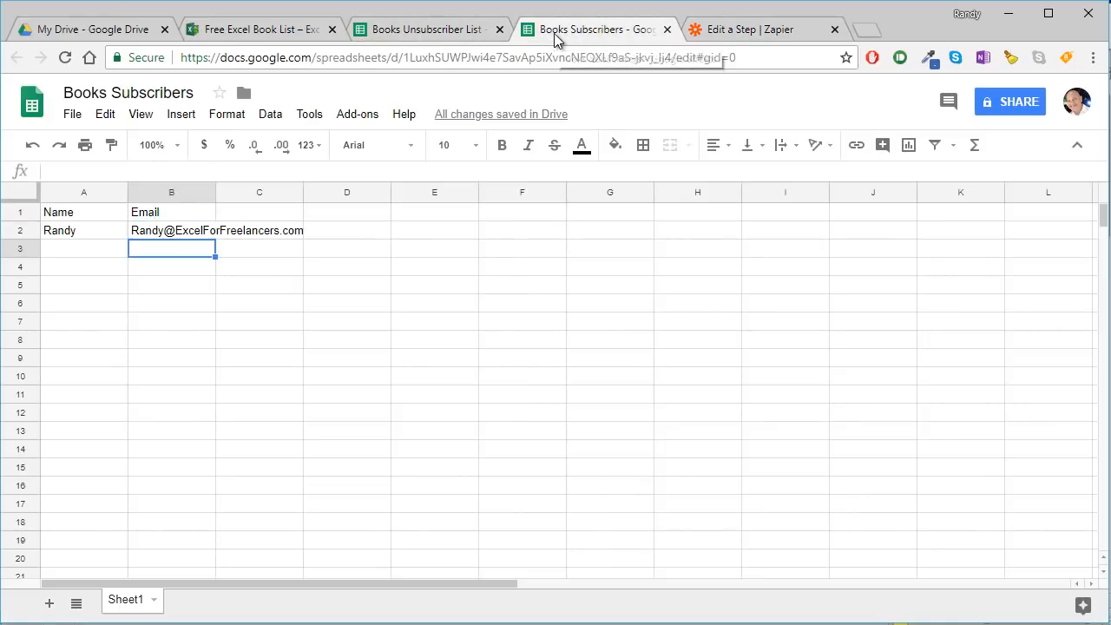
{"action": "left_click", "coordinate": [92, 230]}
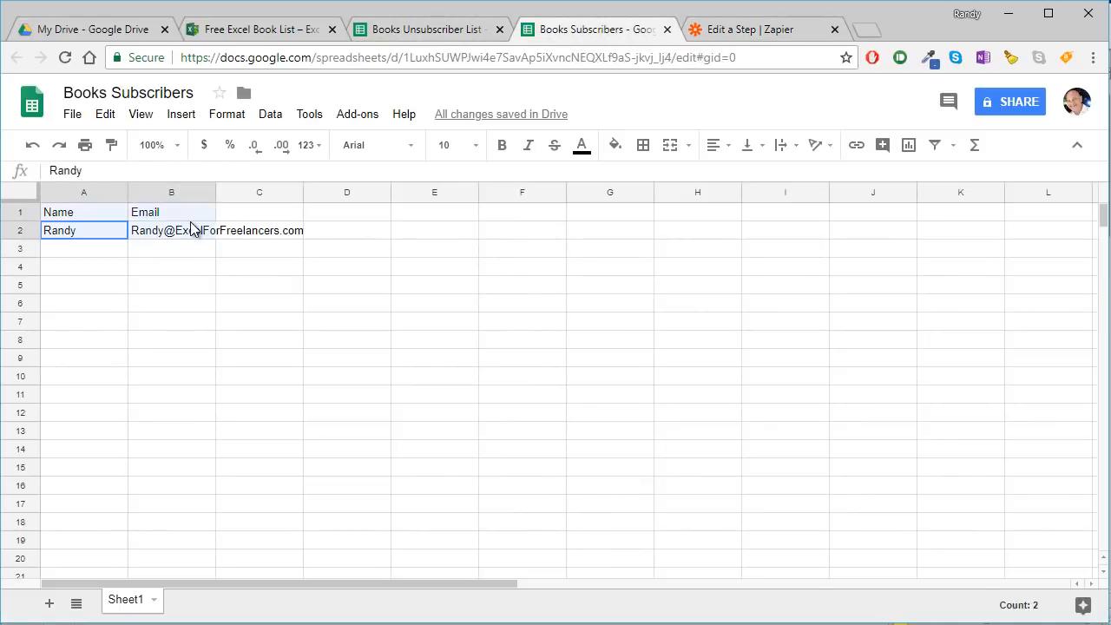
- Fill in the Free Excel Book List page's opt-in form with a test subscriber's name and email
{"action": "left_click", "coordinate": [238, 35]}
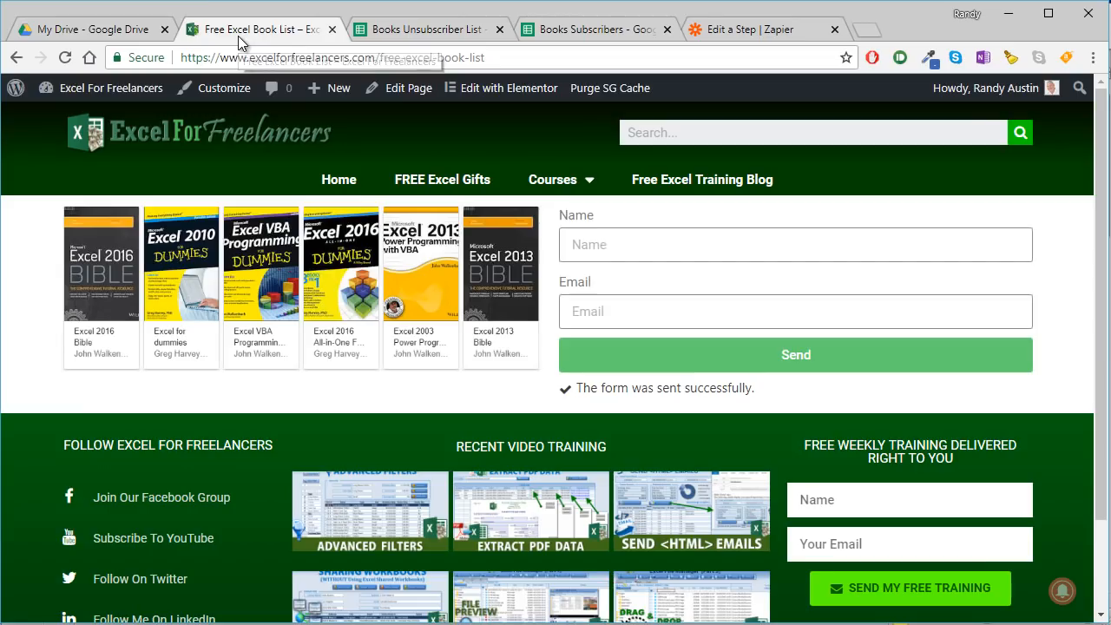
{"action": "left_click", "coordinate": [594, 243]}
{"action": "type", "text": "Fred"}
{"action": "key", "text": "Tab"}
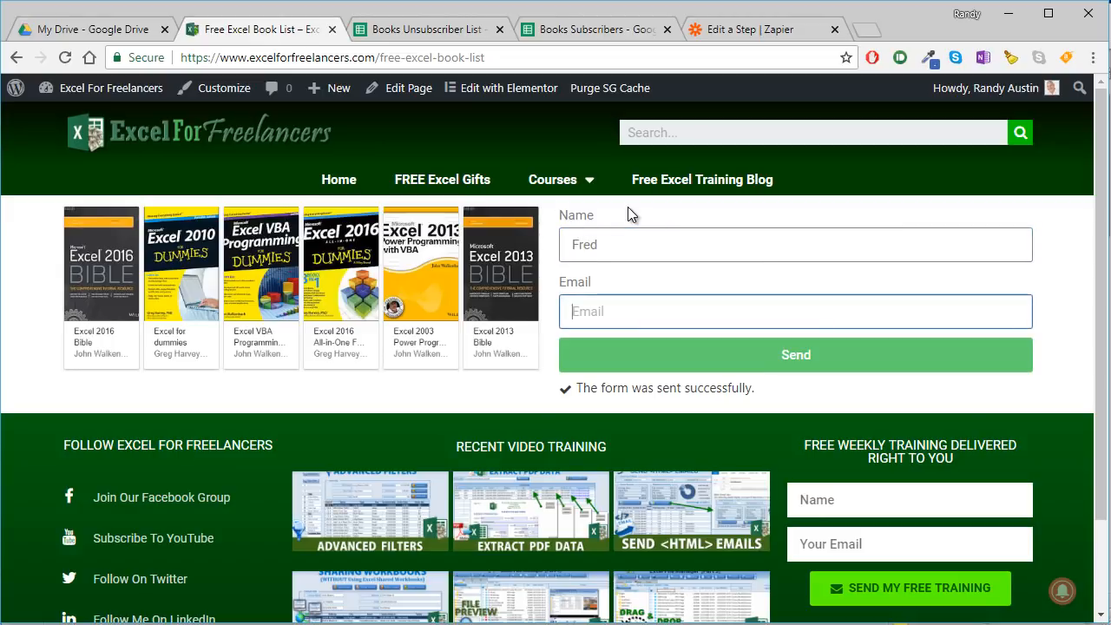
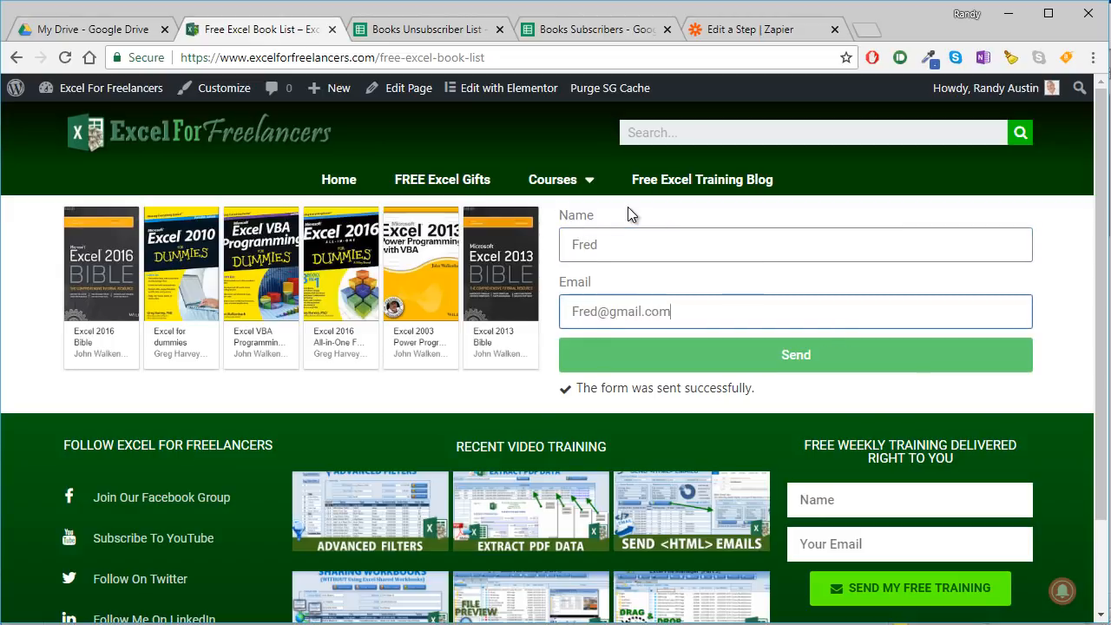
- Finish the Google Sheets action setup in Zapier and name the Zap Books Subscribe
{"action": "left_click", "coordinate": [752, 33]}
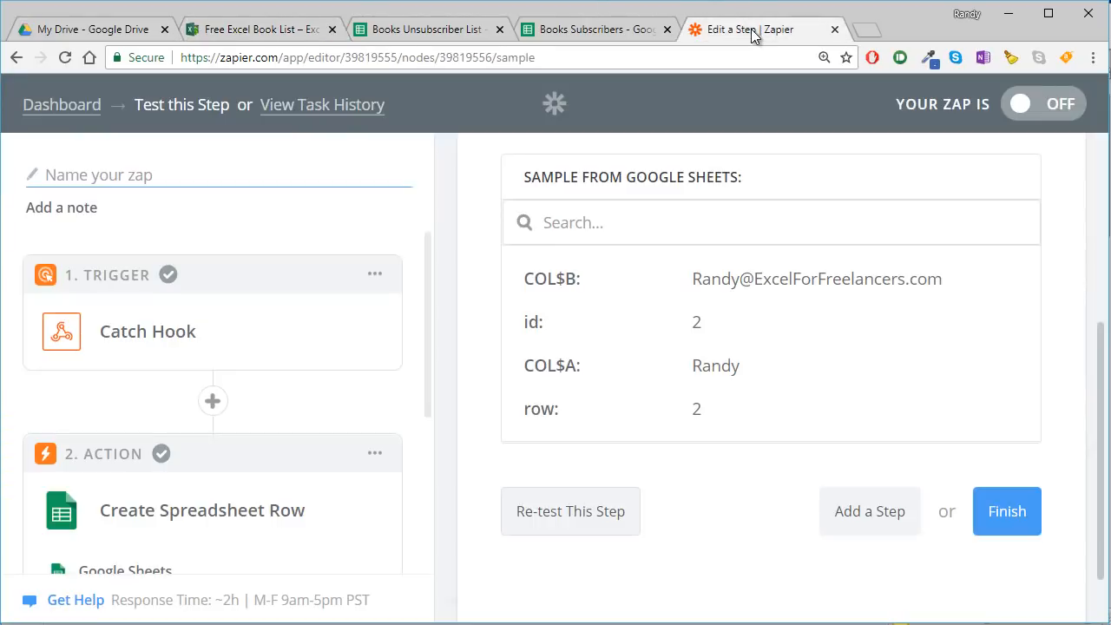
{"action": "left_click", "coordinate": [1005, 510]}
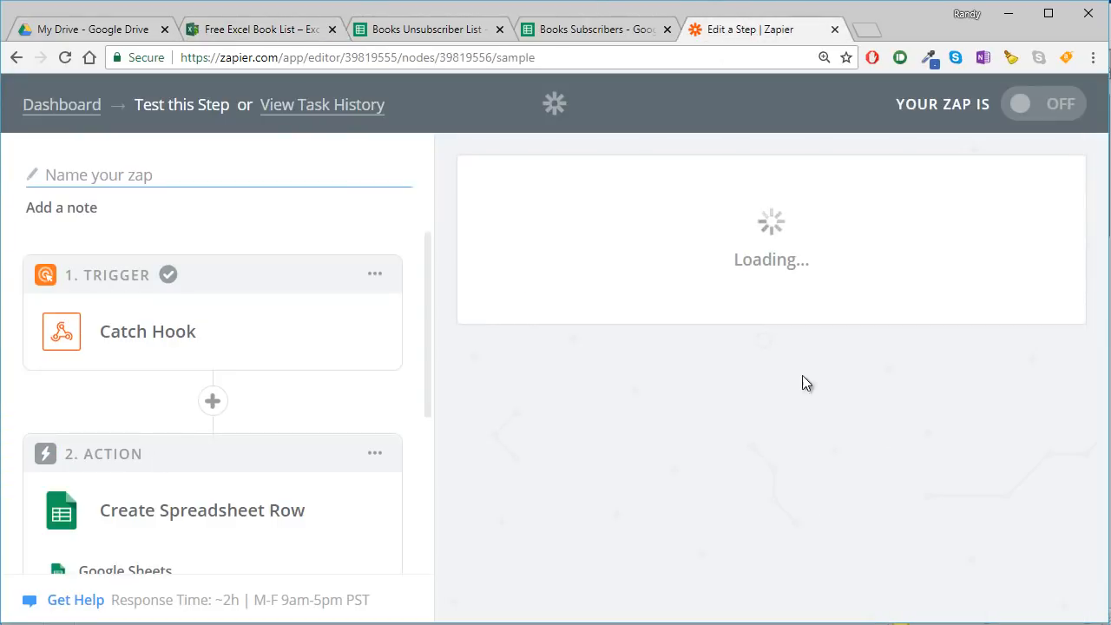
{"action": "left_click", "coordinate": [714, 393]}
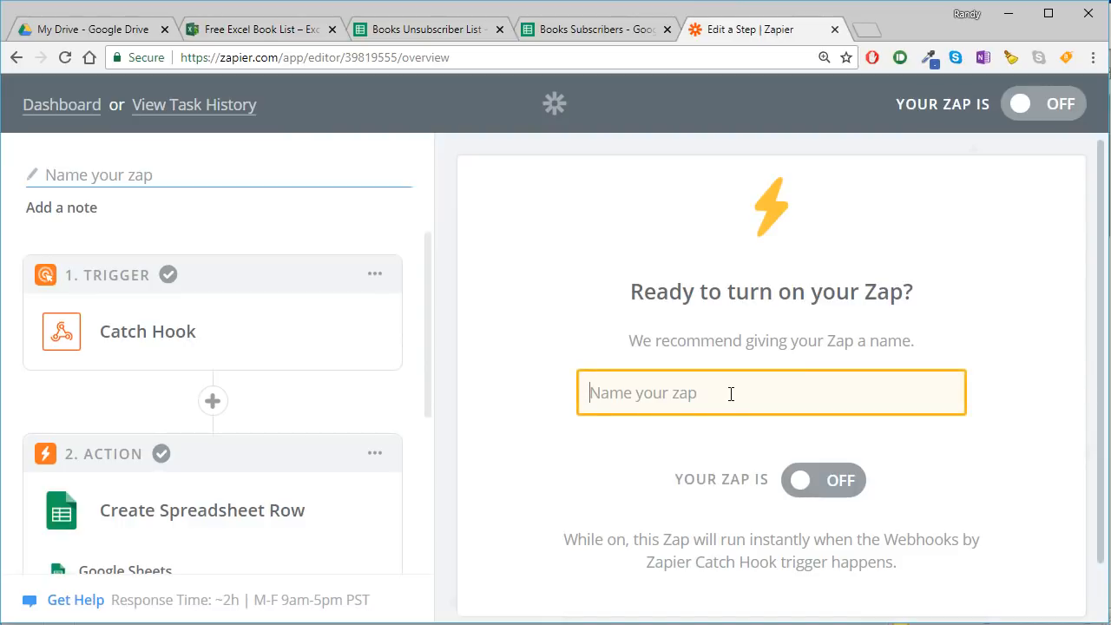
{"action": "type", "text": "Books Sub"}
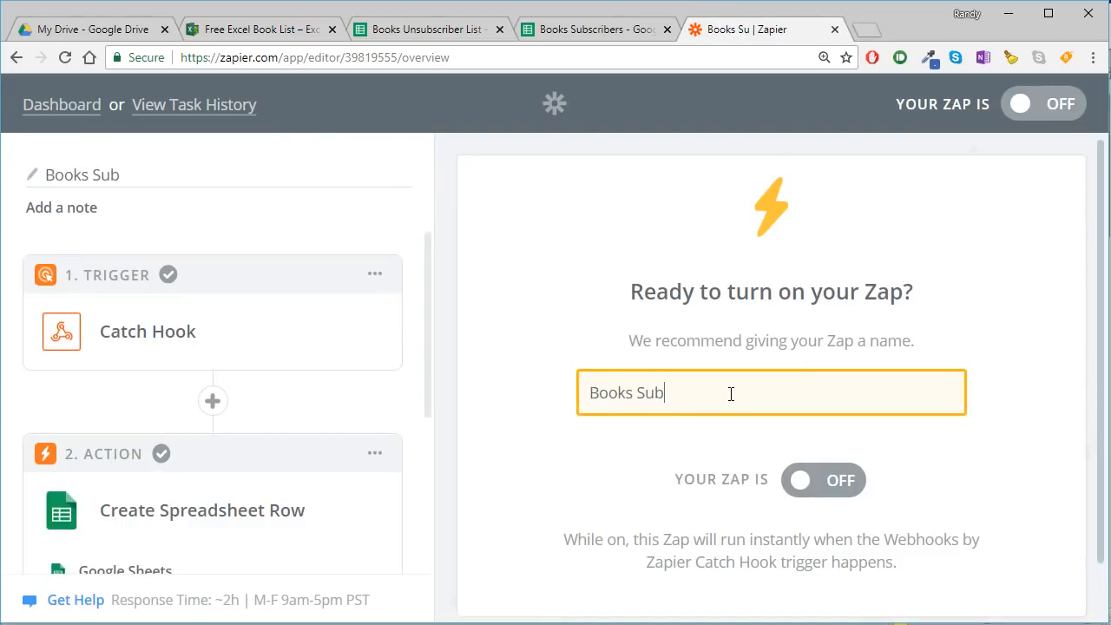
{"action": "type", "text": "scribe"}
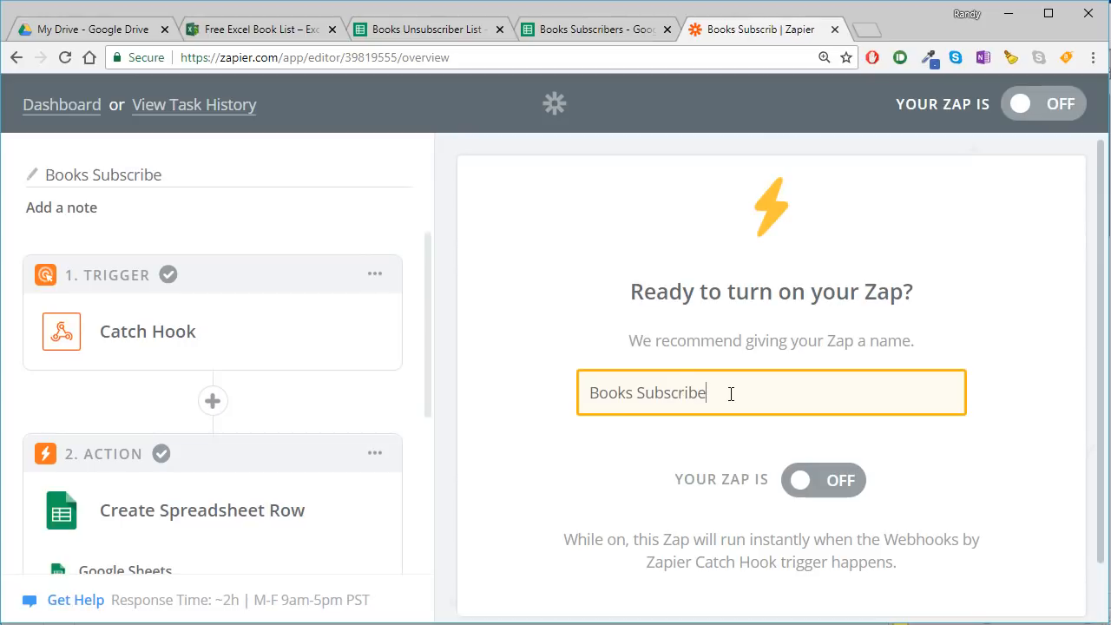
- Turn on the Books Subscribe Zap and start creating another Zap
{"action": "left_click", "coordinate": [834, 478]}
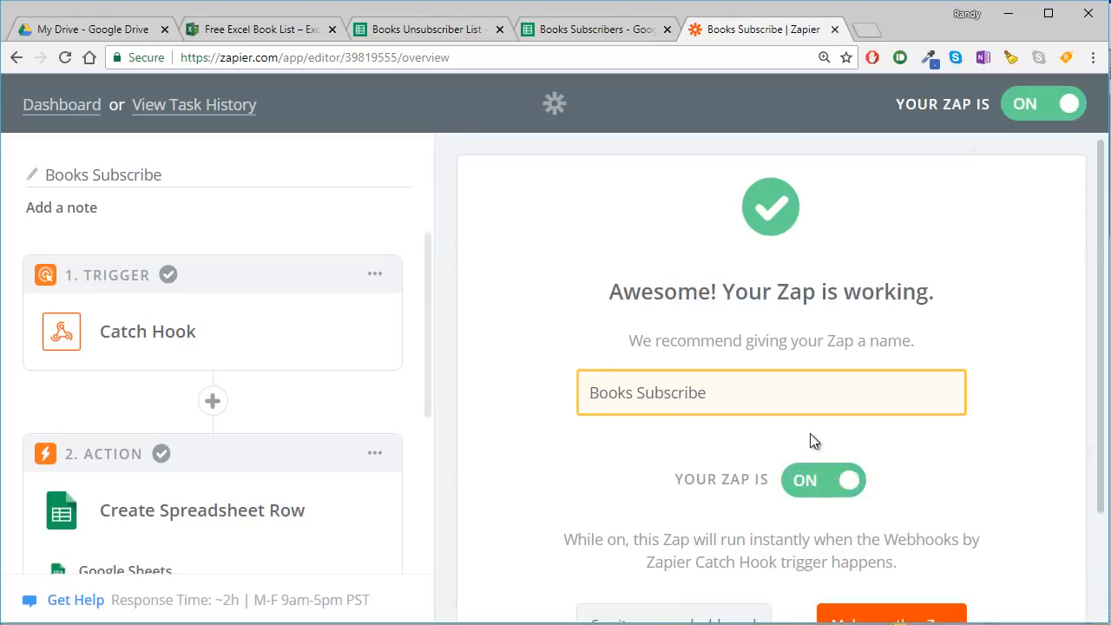
{"action": "left_click", "coordinate": [884, 489]}
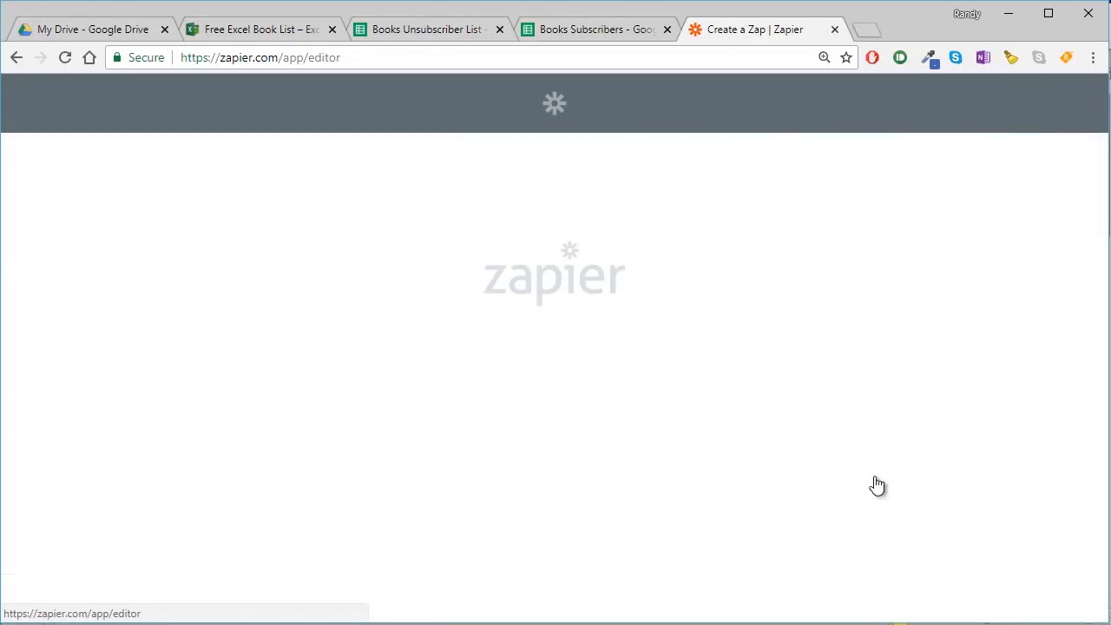
- Submit the filled-in opt-in form and check the Books Subscribers sheet for the test subscriber's row
{"action": "left_click", "coordinate": [259, 36]}
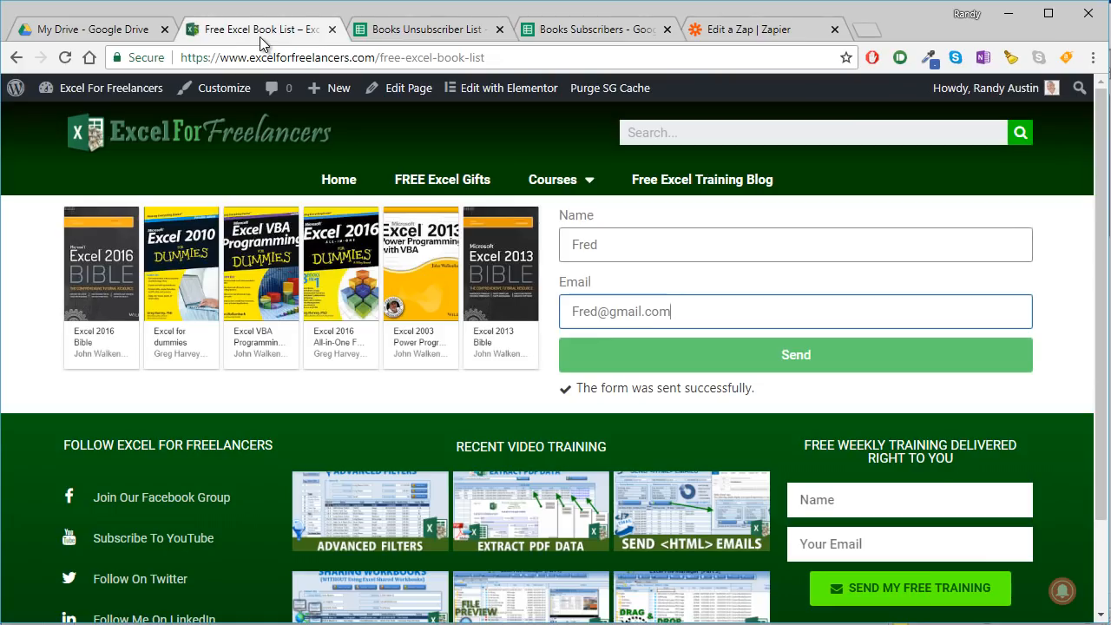
{"action": "left_click", "coordinate": [797, 361]}
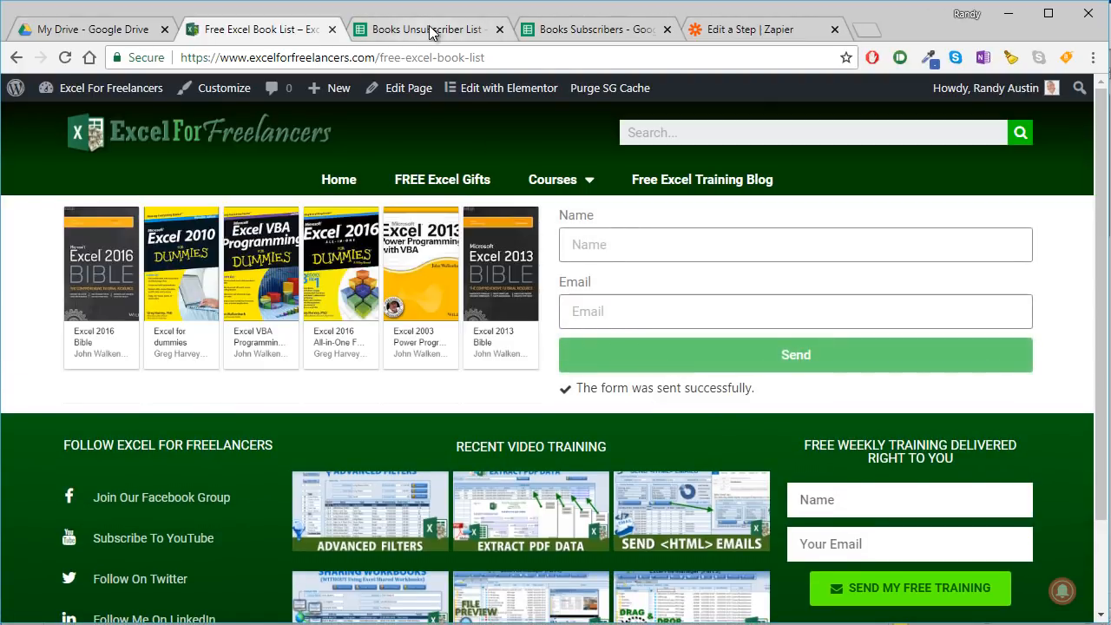
{"action": "left_click", "coordinate": [581, 38]}
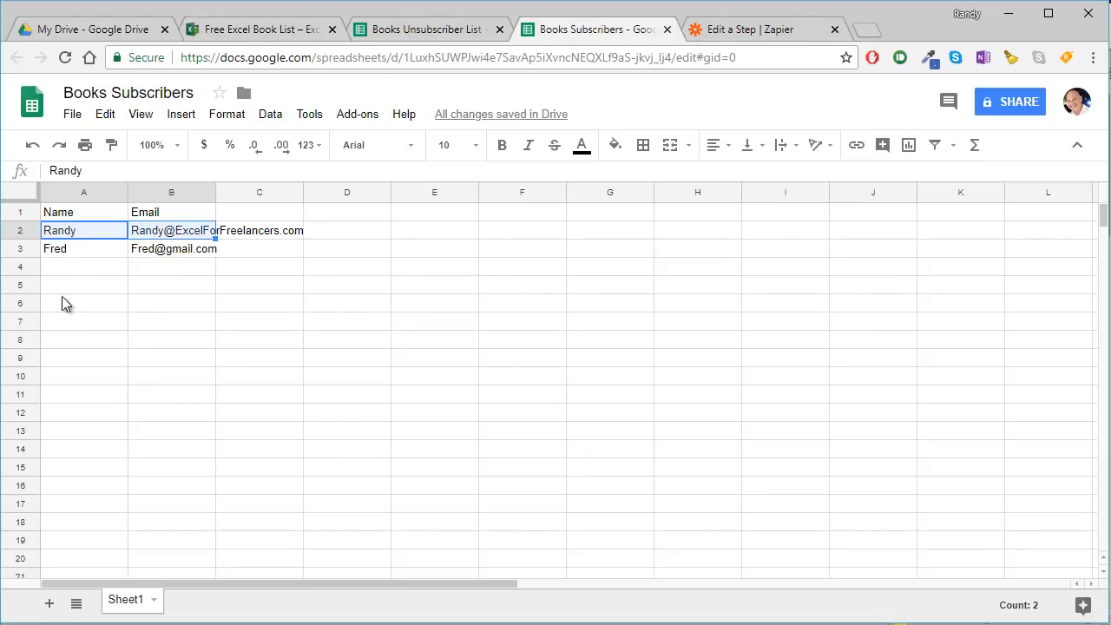
{"action": "left_click", "coordinate": [65, 252]}
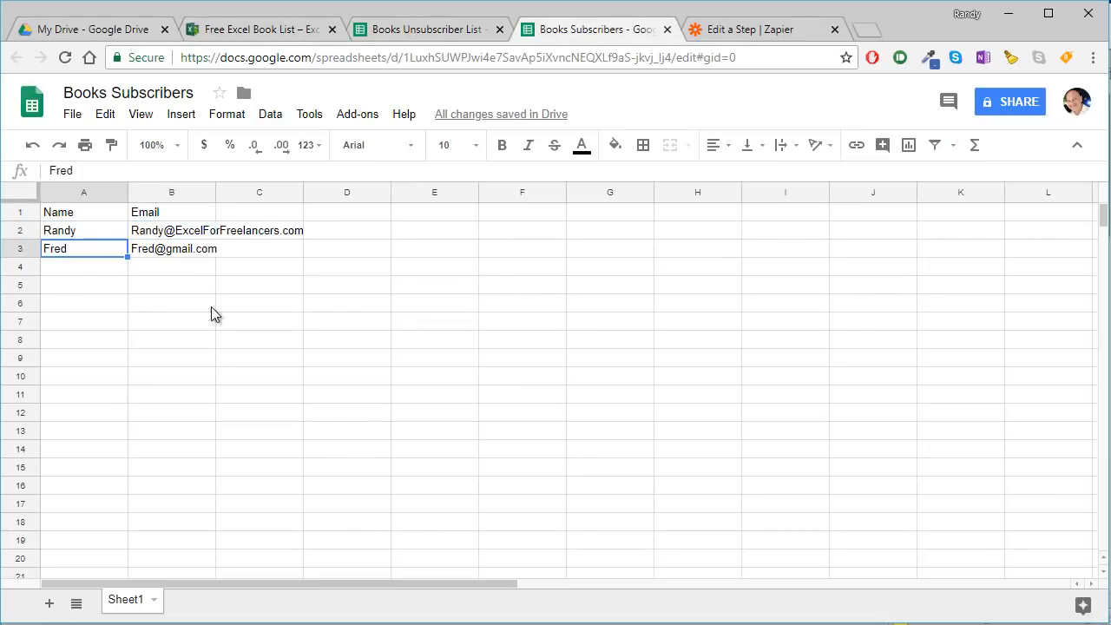
- Widen the Email column in the Books Subscribers sheet
{"action": "left_click", "coordinate": [220, 195]}
{"action": "left_click_drag", "start_coordinate": [217, 192], "coordinate": [258, 191]}
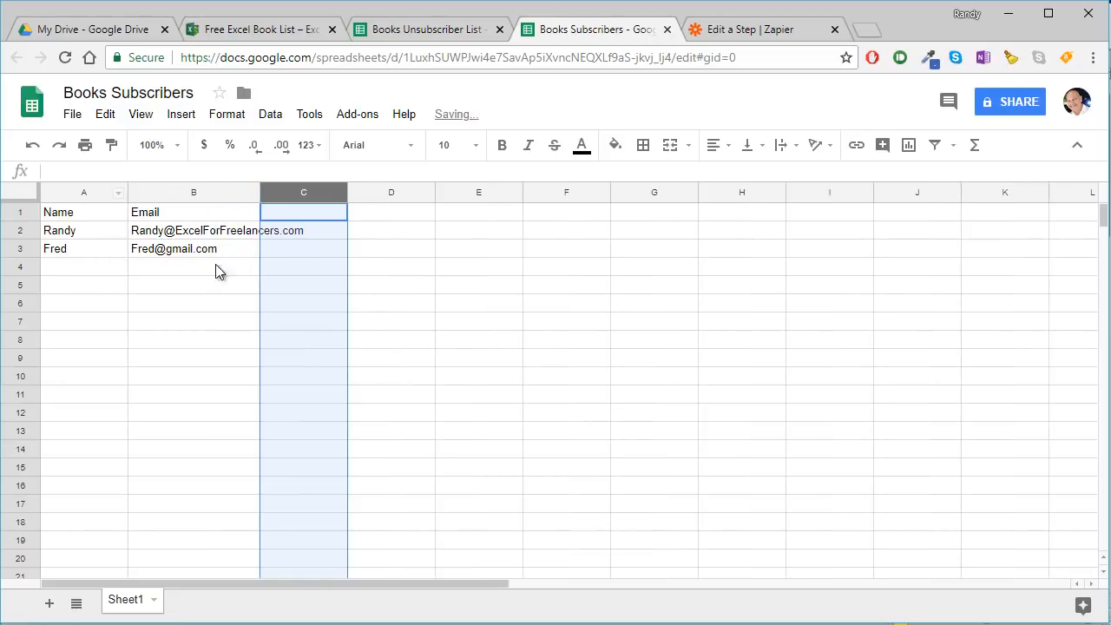
{"action": "left_click", "coordinate": [419, 307]}
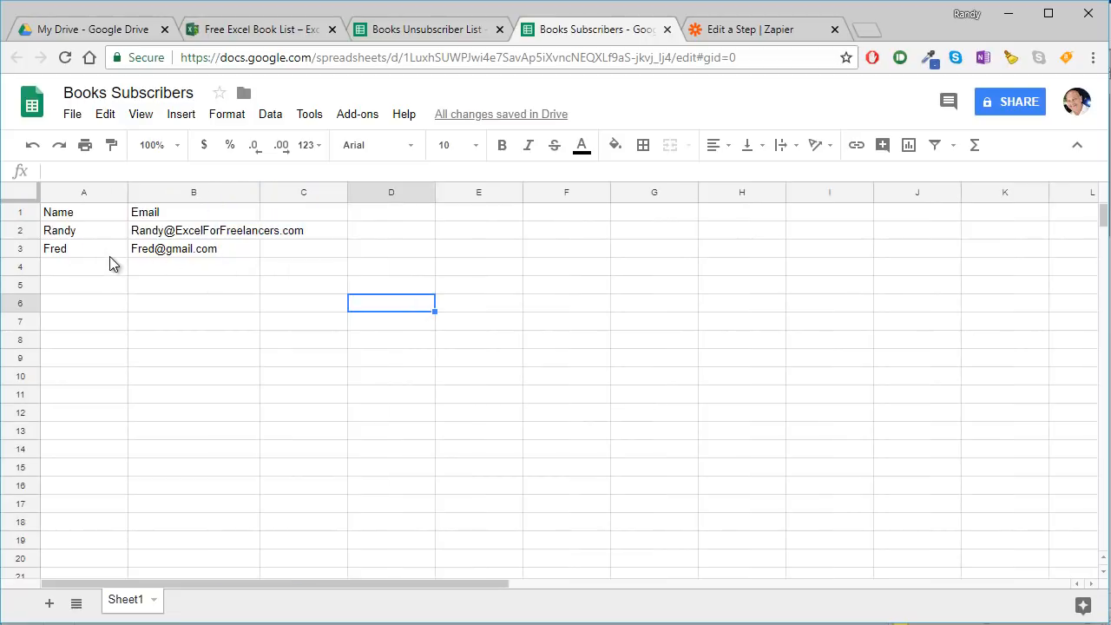
- Publish the entire Books Subscribers document to the web as a web page
{"action": "left_click", "coordinate": [72, 115]}
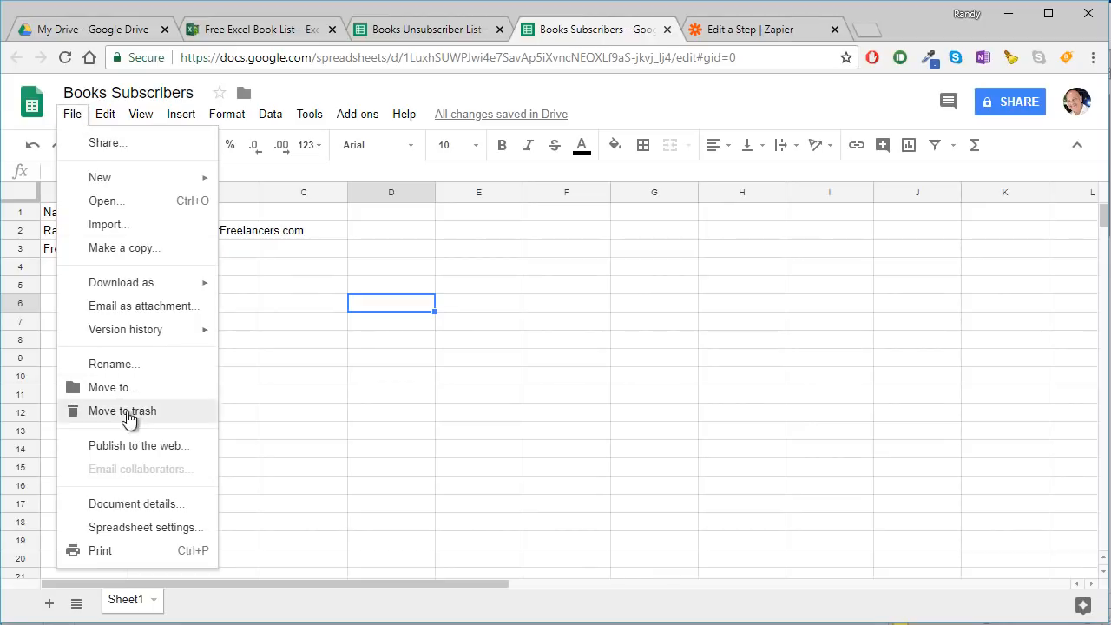
{"action": "left_click", "coordinate": [142, 445]}
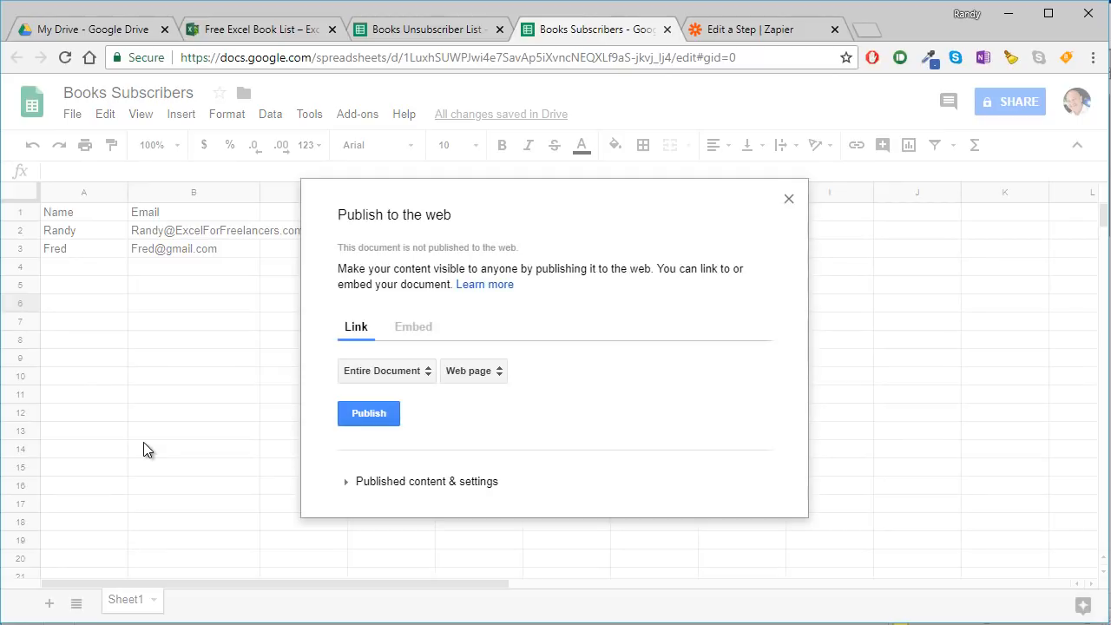
{"action": "left_click", "coordinate": [371, 413]}
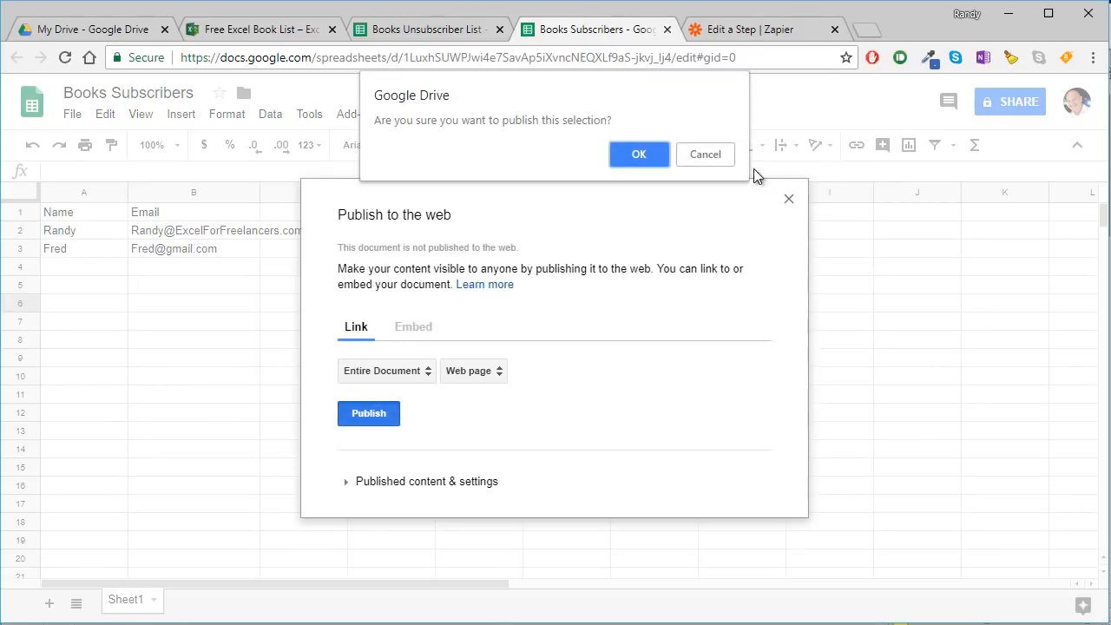
{"action": "left_click", "coordinate": [640, 153]}
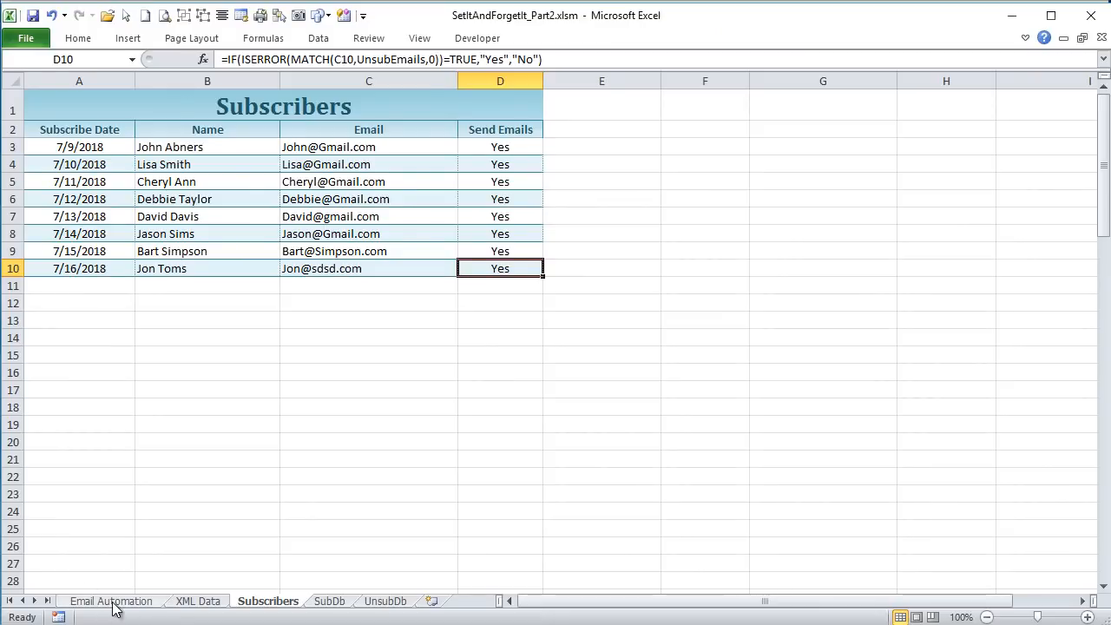
- Switch to the SetItAndForgetIt_Part2.xlsm workbook in Excel and paste the published link into the Google Sheets Subscrib. Link cell on Email Automation
{"action": "left_click", "coordinate": [111, 601]}
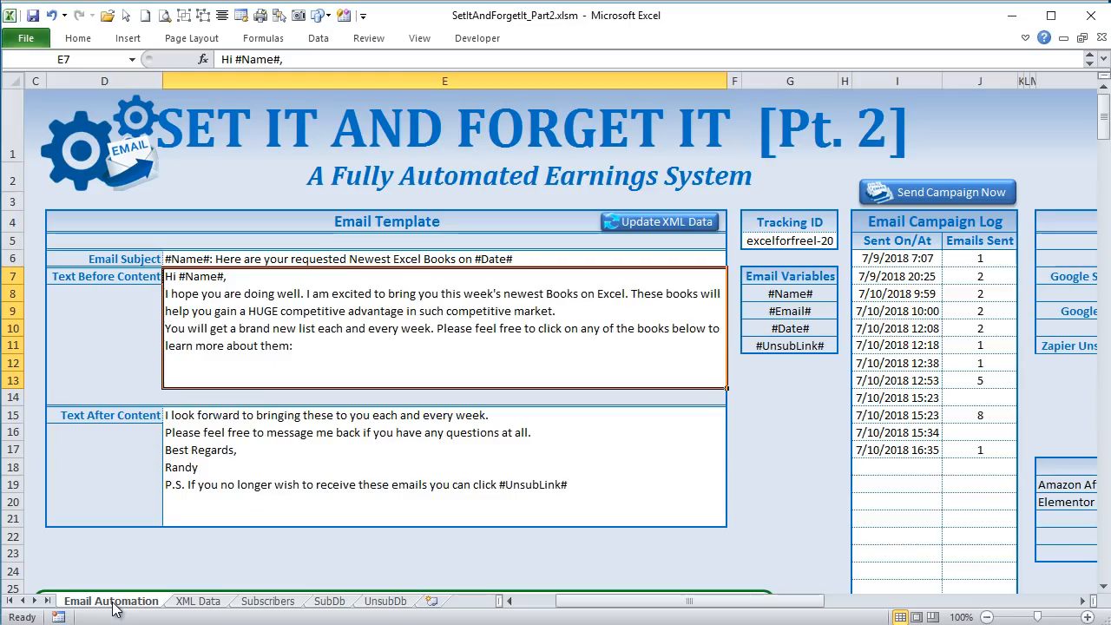
{"action": "left_click_drag", "start_coordinate": [656, 602], "coordinate": [760, 605]}
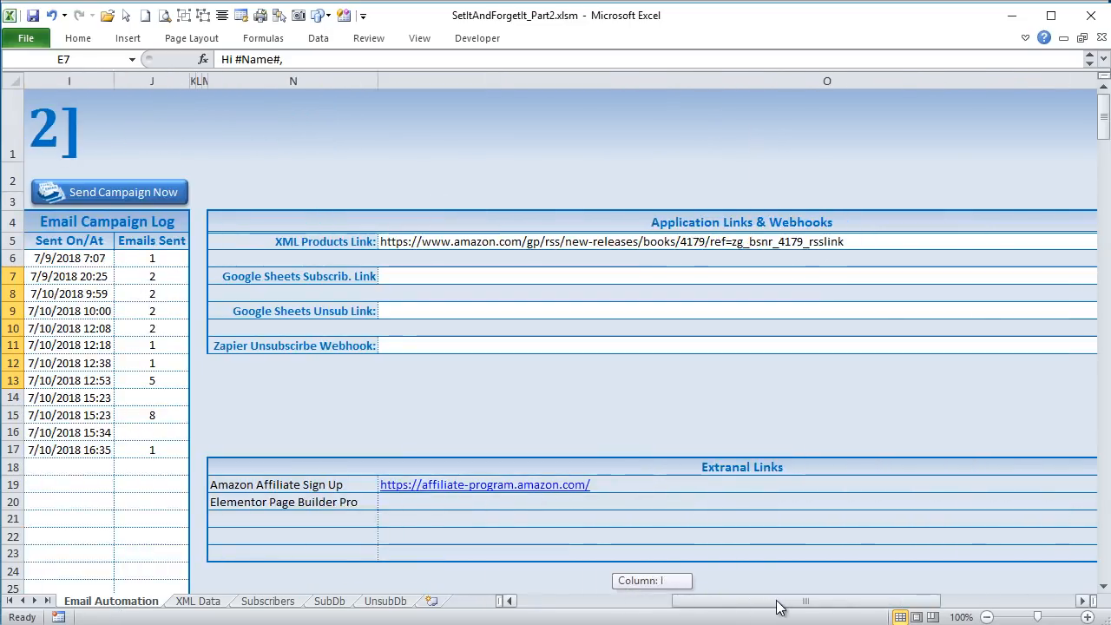
{"action": "left_click", "coordinate": [405, 278]}
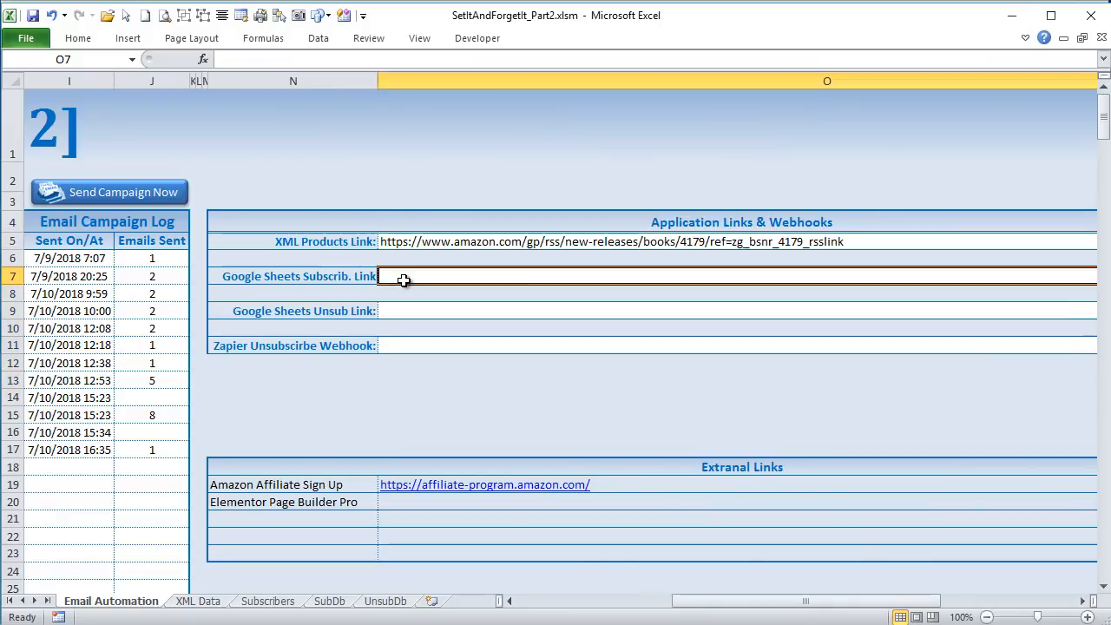
{"action": "left_click", "coordinate": [303, 59]}
{"action": "type", "text": "https://docs.google.com/spreadsheets/d/e/2PACX-1vTAzQ2akMNDfiFyy9C_Od5XonzdyH2Jbg5t9dtRHXm7NkRRQA0_IwRF_-KmjB-sqd79DFYceuZKQFnq/pubhtml"}
{"action": "key", "text": "Return"}
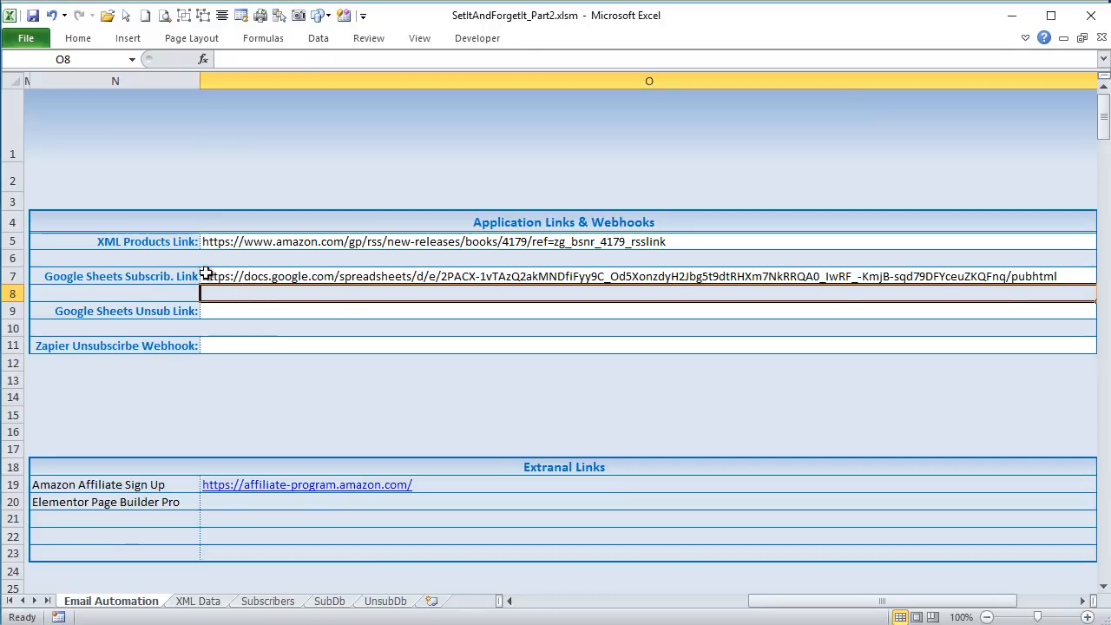
- Check the pasted subscriber link and select the Google Sheets Unsub Link cell
{"action": "left_click", "coordinate": [236, 276]}
{"action": "left_click", "coordinate": [238, 311]}
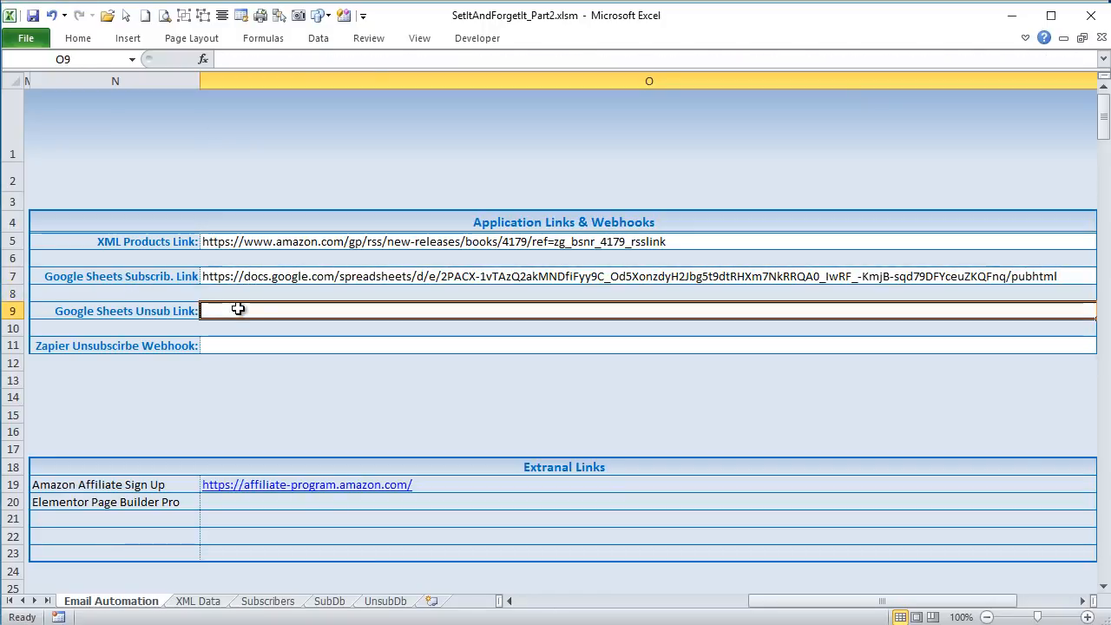
{"action": "left_click_drag", "start_coordinate": [780, 606], "coordinate": [622, 604]}
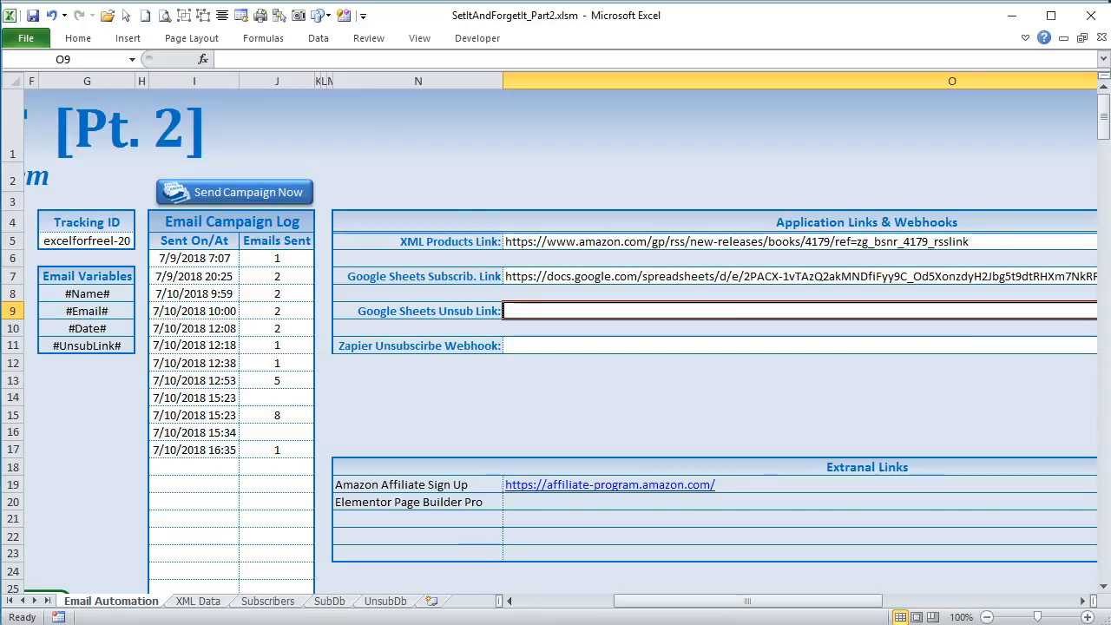
- Return to Google Sheets in the browser and publish the entire Books Unsubscriber List document to the web as a web page
{"action": "key", "text": "alt+Tab"}
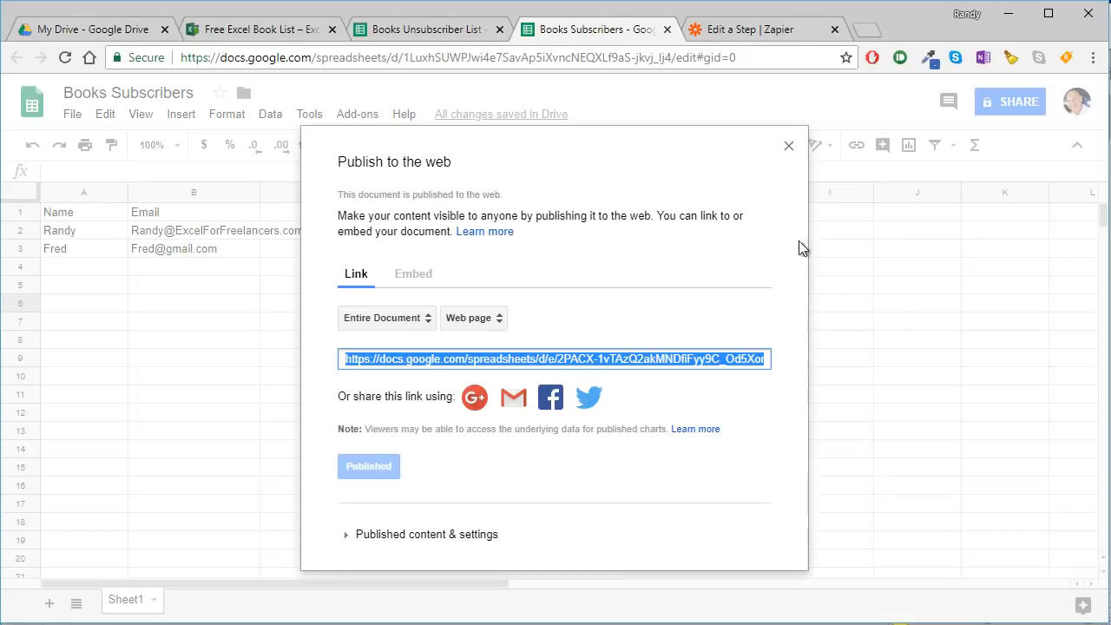
{"action": "left_click", "coordinate": [787, 146]}
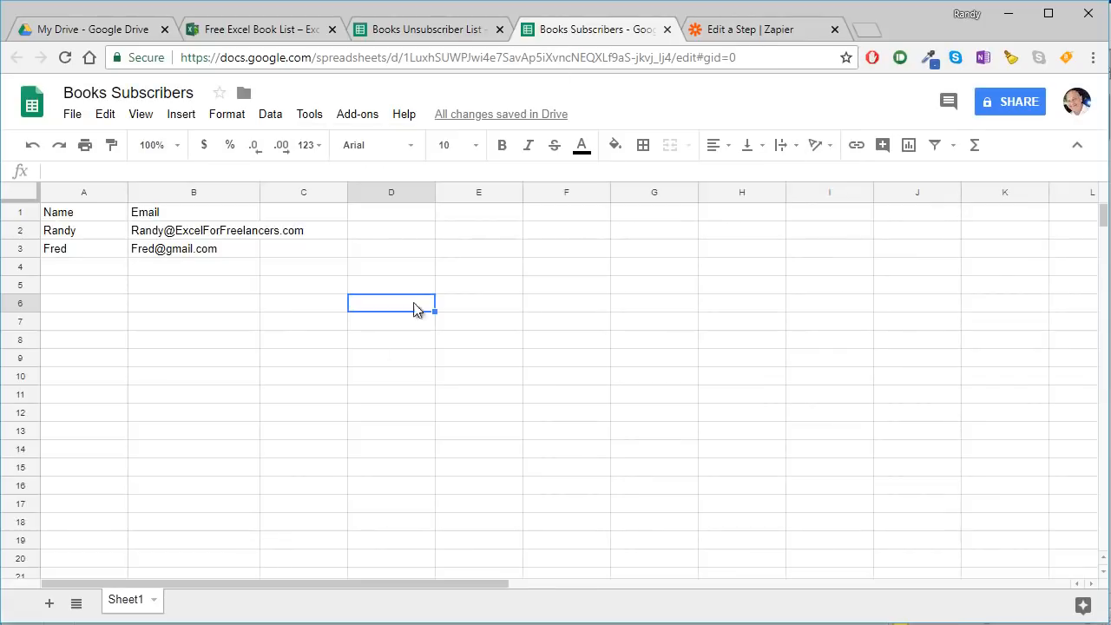
{"action": "left_click", "coordinate": [392, 34]}
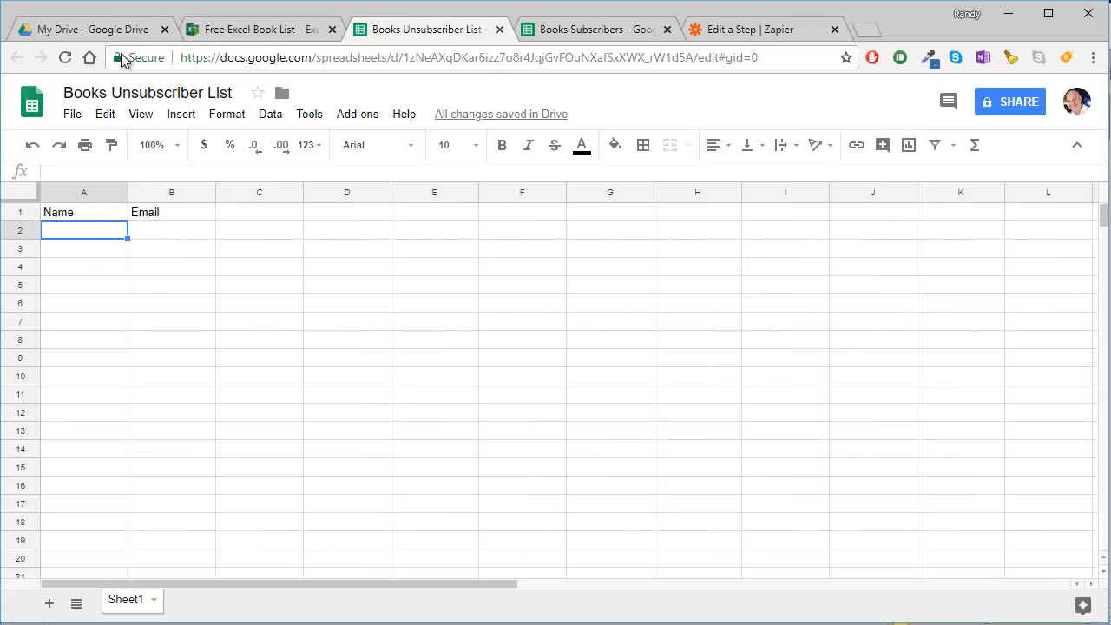
{"action": "left_click", "coordinate": [67, 116]}
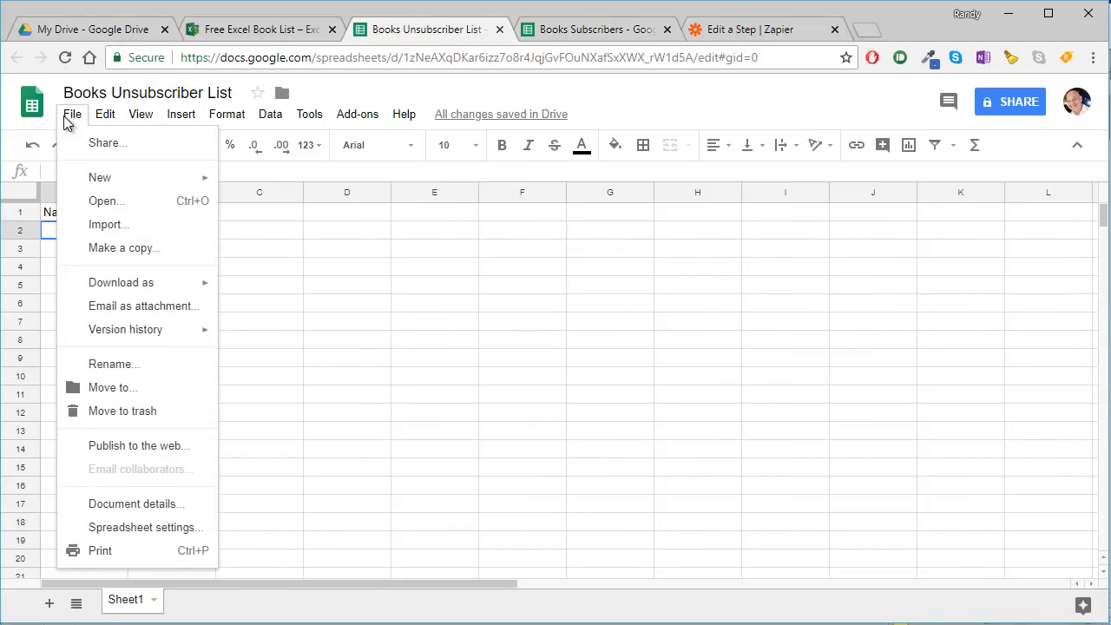
{"action": "left_click", "coordinate": [127, 453]}
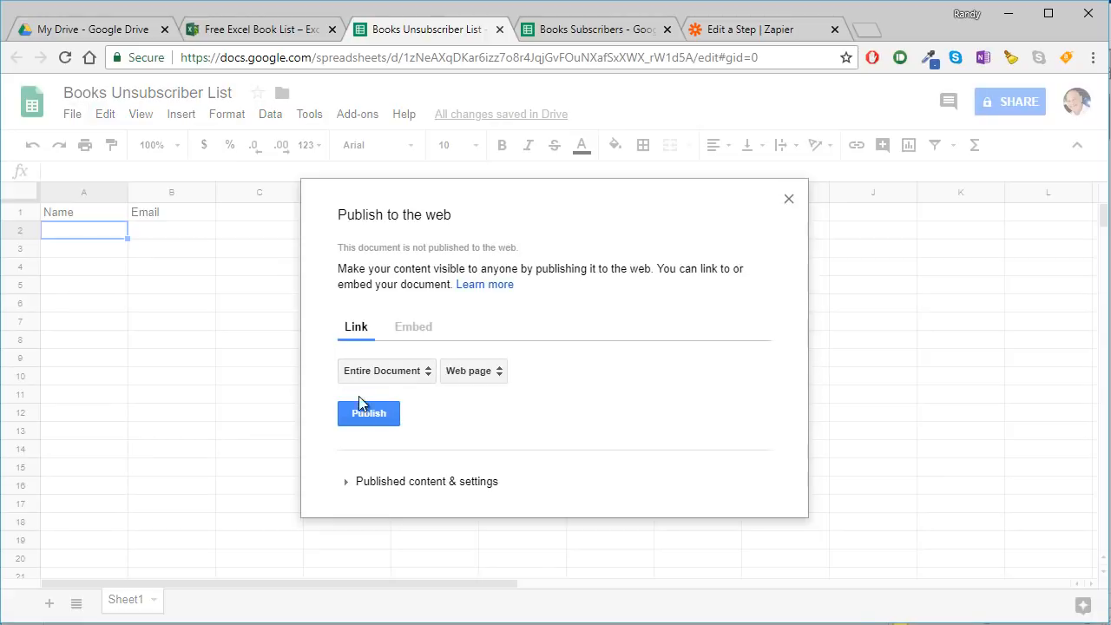
{"action": "left_click", "coordinate": [364, 413]}
{"action": "left_click", "coordinate": [638, 152]}
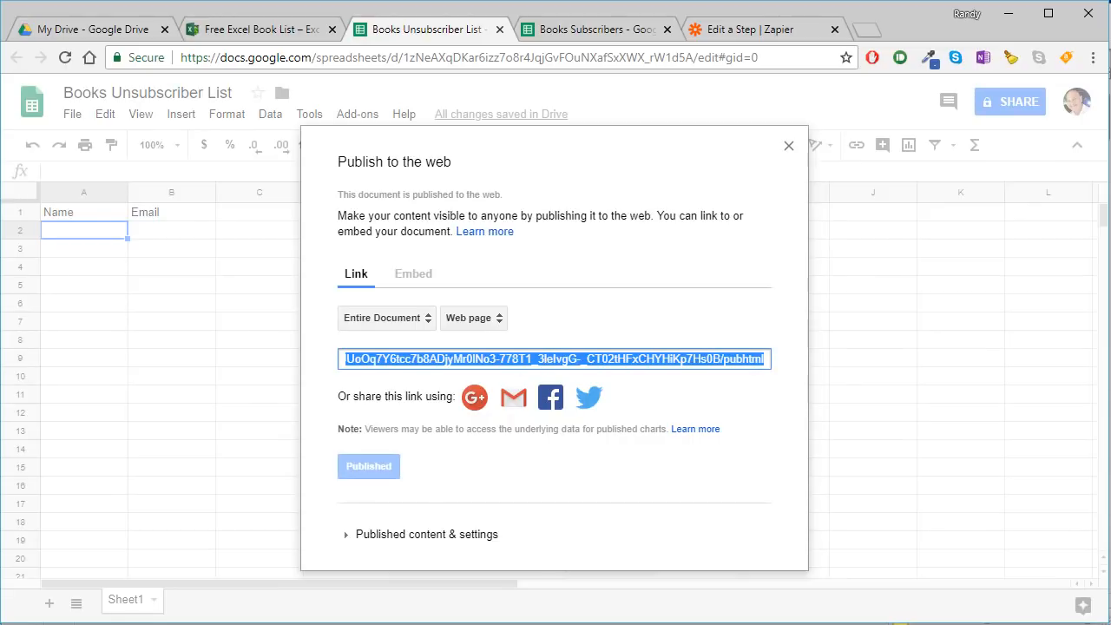
- Switch to the SetItAndForgetIt_Part2.xlsm workbook in Excel and paste the published unsubscriber link into the Google Sheets Unsub Link cell
{"action": "key", "text": "alt+Tab"}
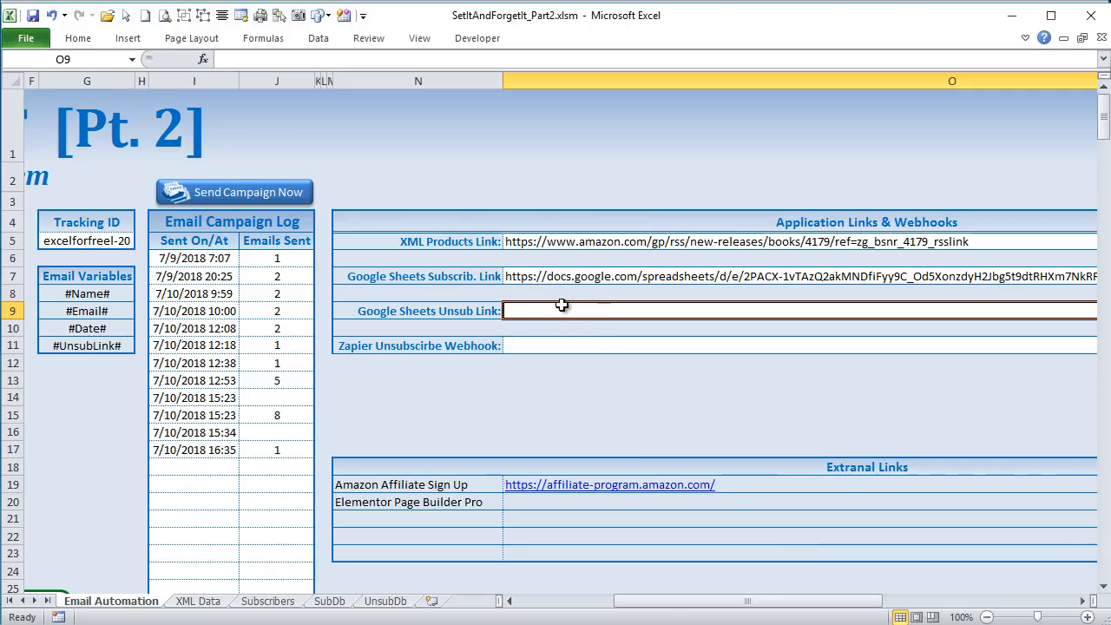
{"action": "type", "text": "https://docs.google.com/spreadsheets/d/e/2PACX-1vTeWeBhwxBXSRdA0N4UUoOq7Y6tcc7b8ADjyMr0lNo3-778T1_3leIvgG-_CT02tHFxCHYHiKp7Hs0B/pubhtml"}
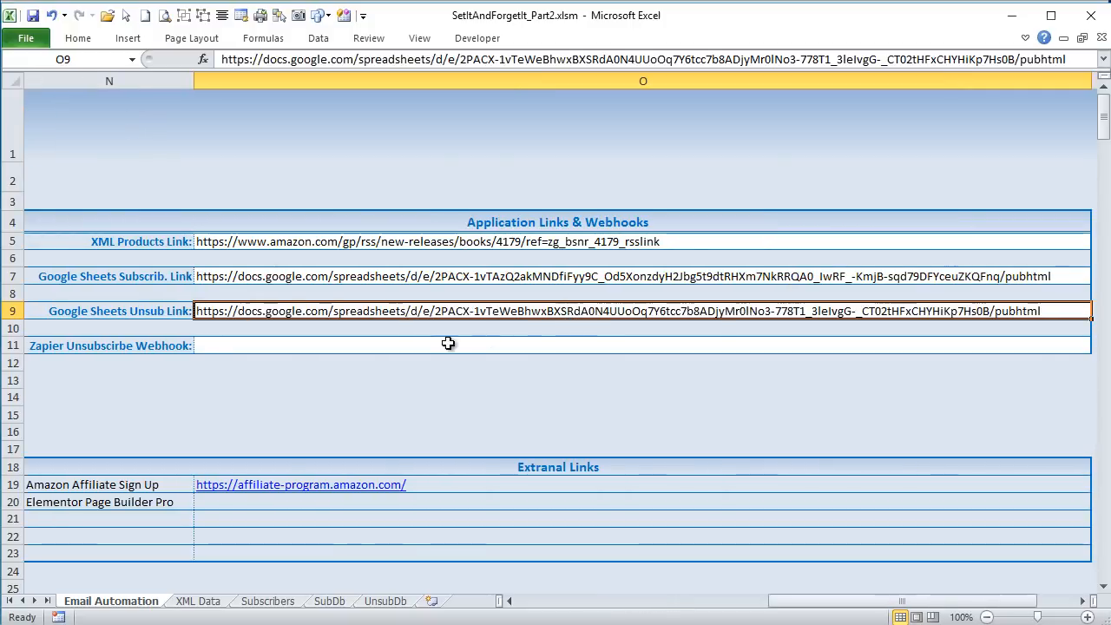
{"action": "left_click", "coordinate": [333, 346]}
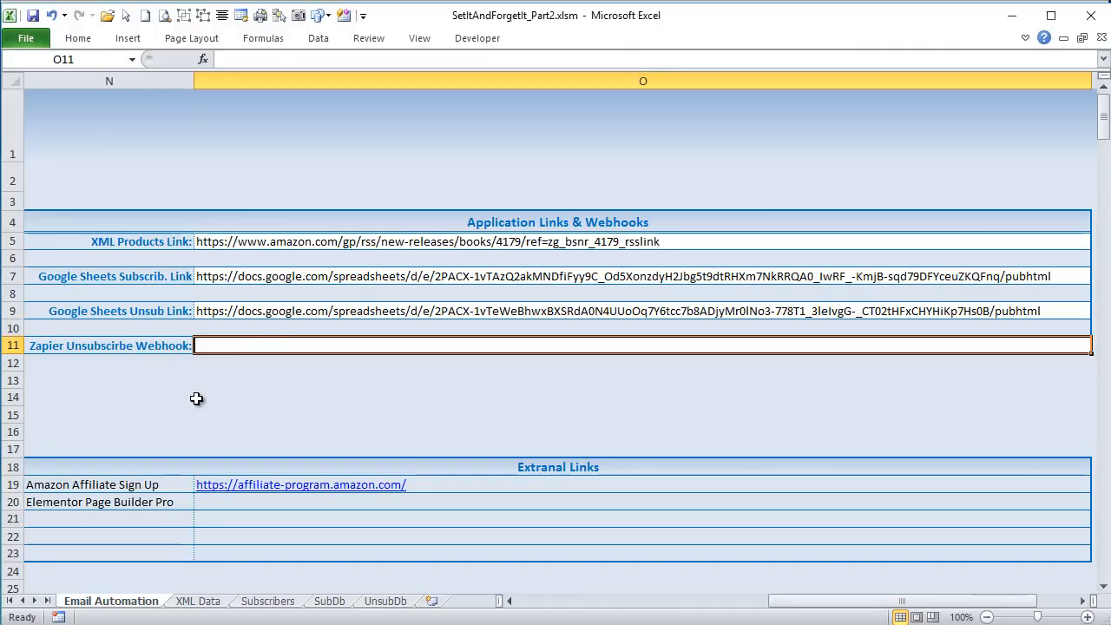
- Switch to the Zapier editor in the browser and choose Webhooks by Zapier as the trigger app
{"action": "left_click", "coordinate": [520, 623]}
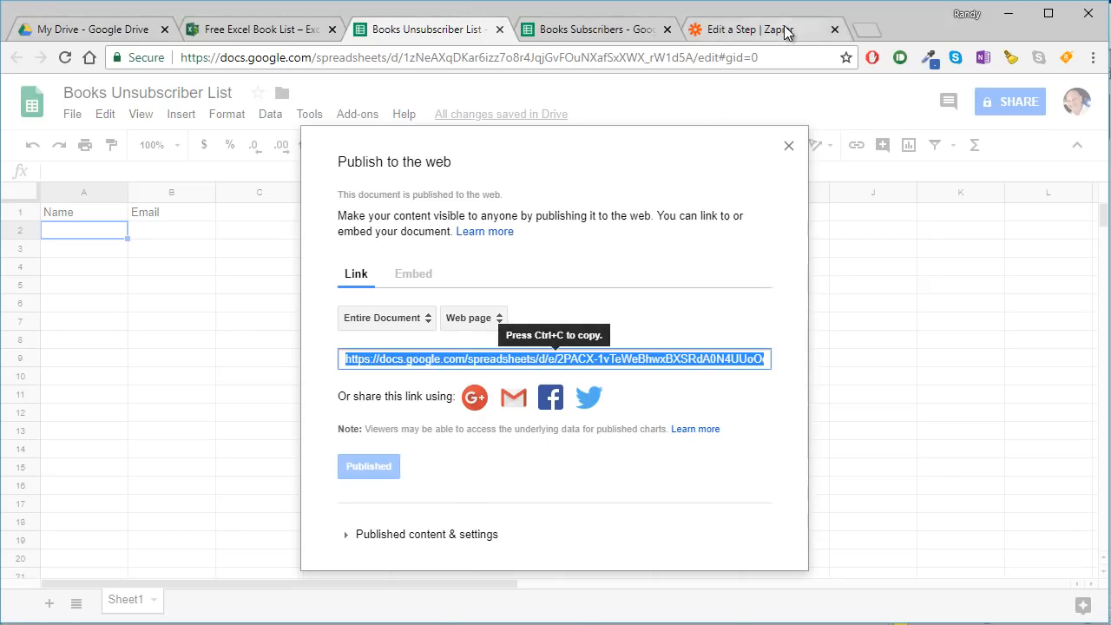
{"action": "left_click", "coordinate": [737, 33]}
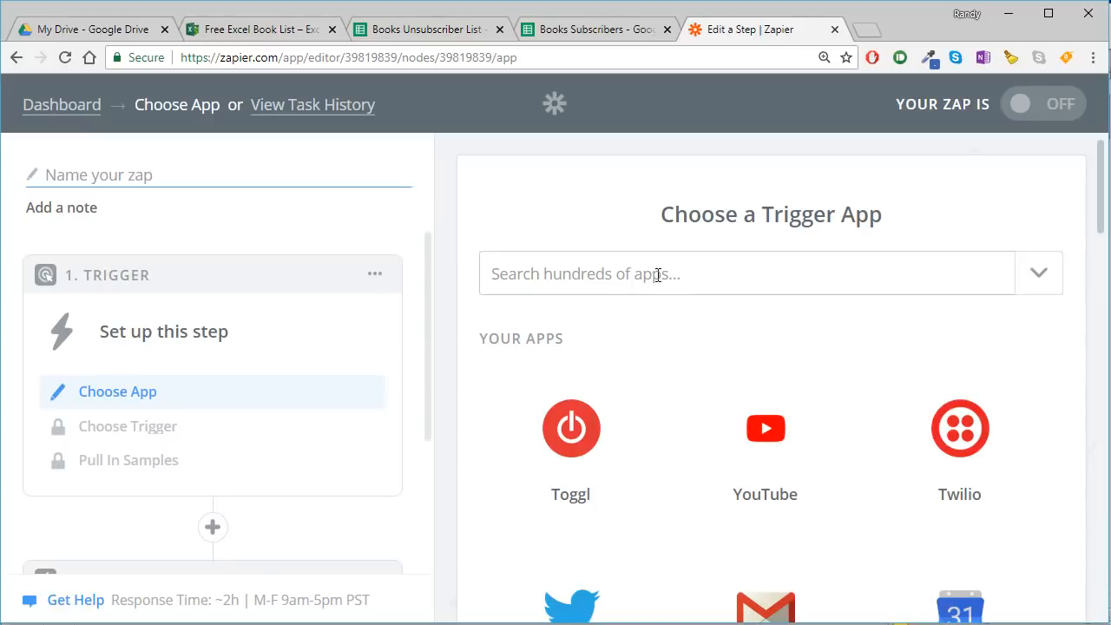
{"action": "type", "text": "webh"}
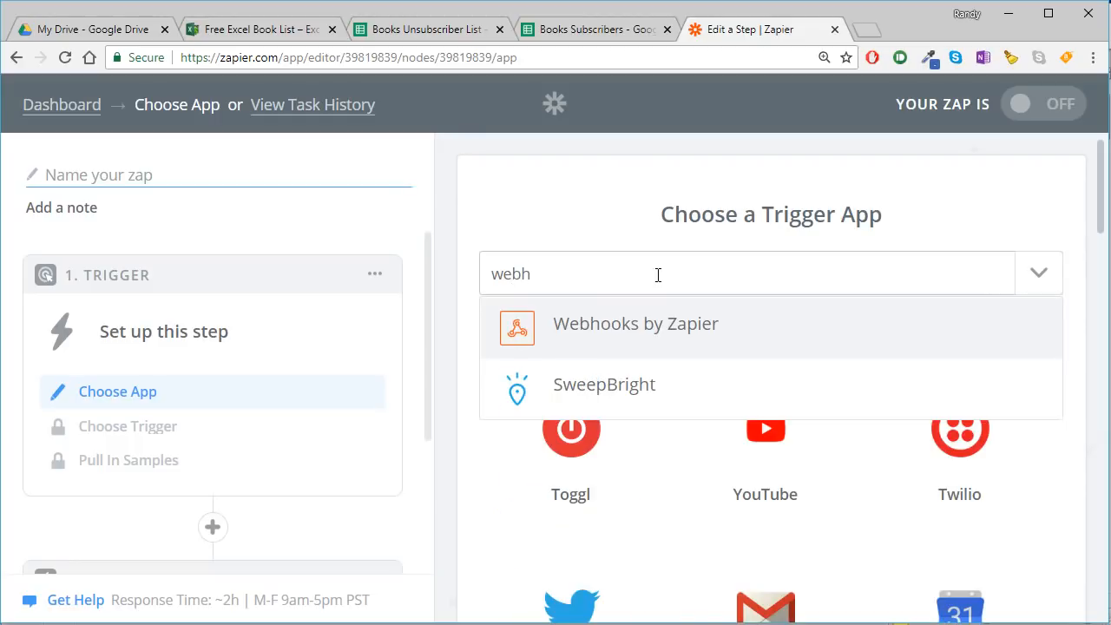
{"action": "left_click", "coordinate": [661, 322]}
- Set the trigger to Catch Hook and continue through its options with the Child Key left blank
{"action": "scroll", "coordinate": [655, 325], "scroll_direction": "down", "scroll_amount": 2}
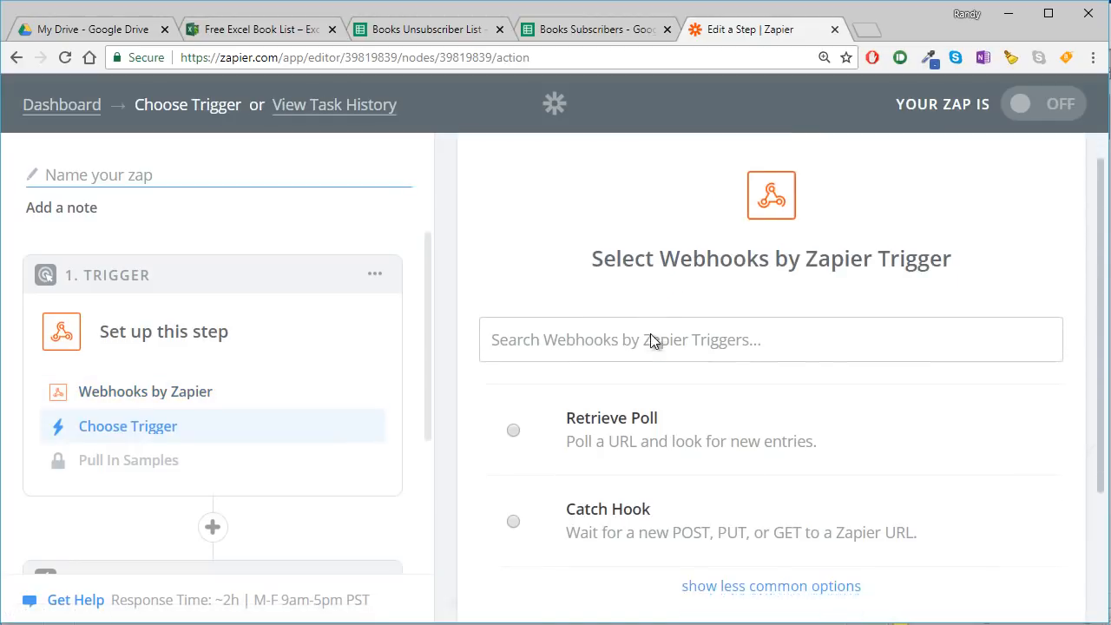
{"action": "left_click", "coordinate": [550, 391]}
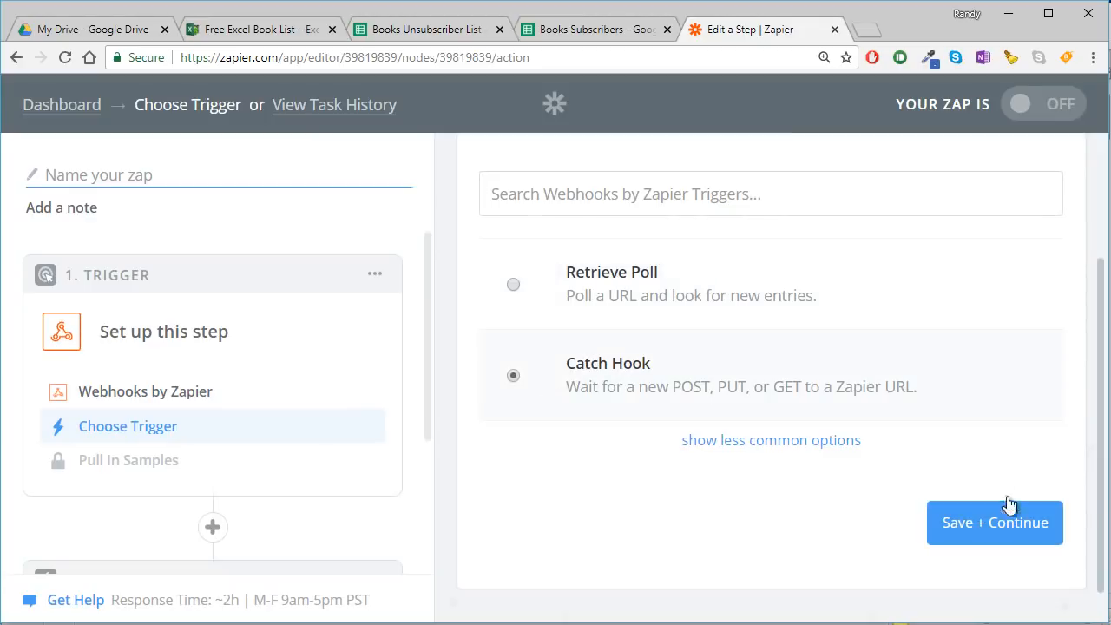
{"action": "left_click", "coordinate": [1012, 525]}
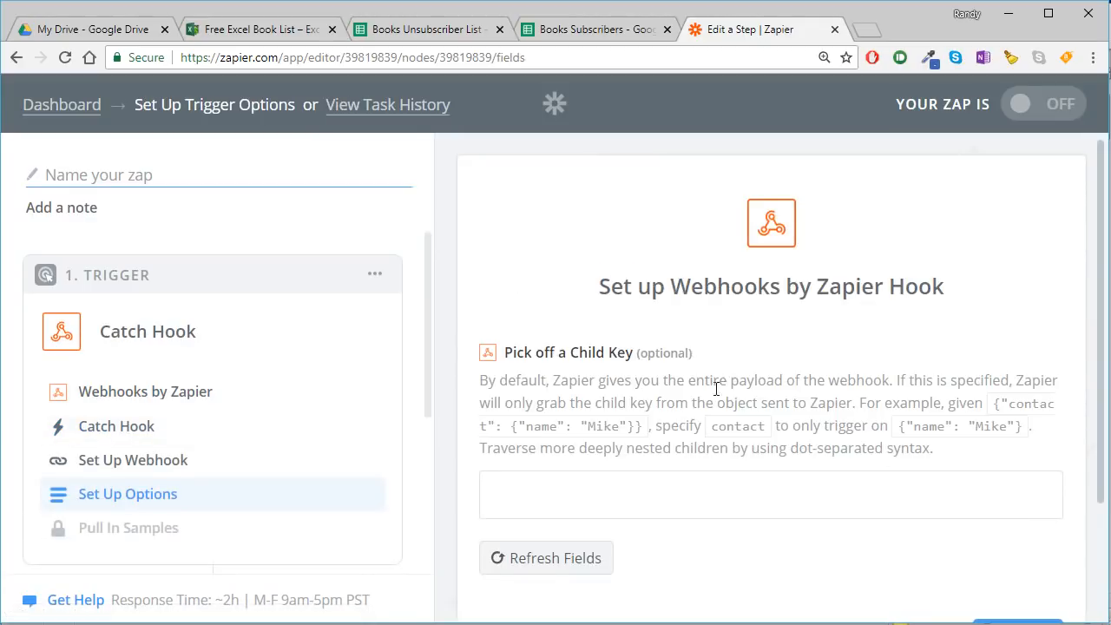
{"action": "scroll", "coordinate": [781, 390], "scroll_direction": "down", "scroll_amount": 2}
{"action": "left_click", "coordinate": [1017, 491]}
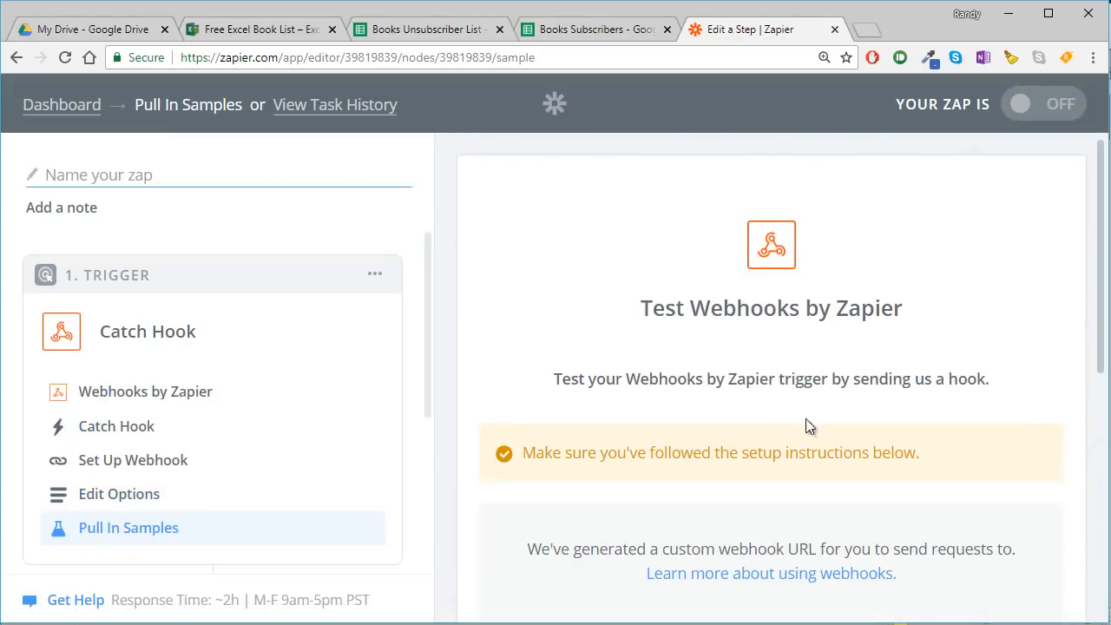
- Copy the generated custom webhook URL and paste it into the Zapier unsubscribe webhook cell of the Excel workbook
{"action": "scroll", "coordinate": [801, 449], "scroll_direction": "down", "scroll_amount": 3}
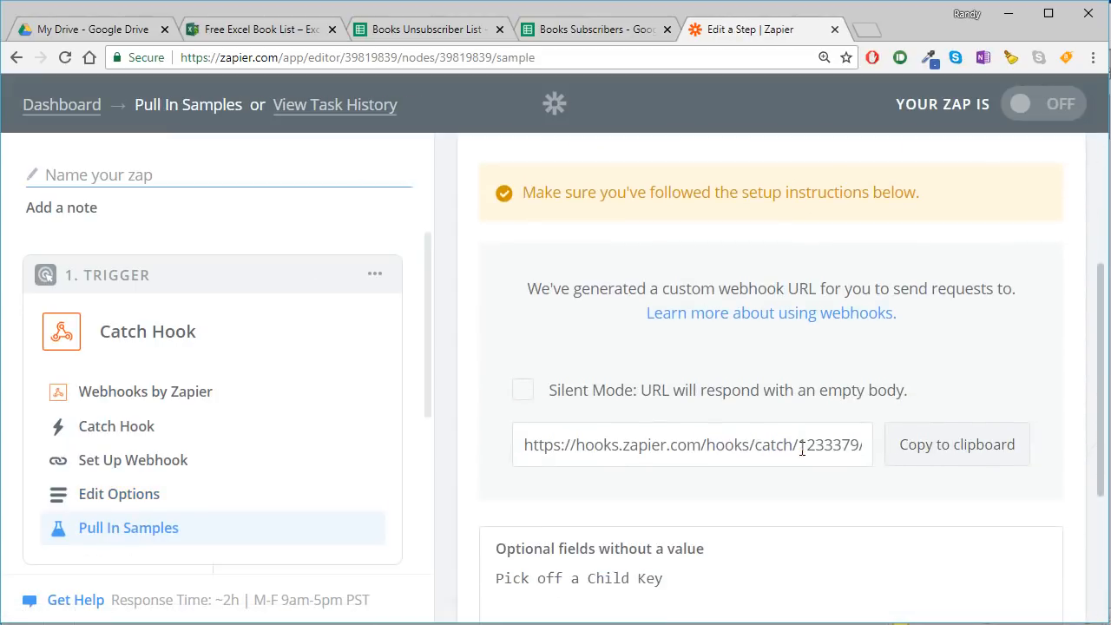
{"action": "left_click", "coordinate": [945, 454]}
{"action": "left_click", "coordinate": [434, 623]}
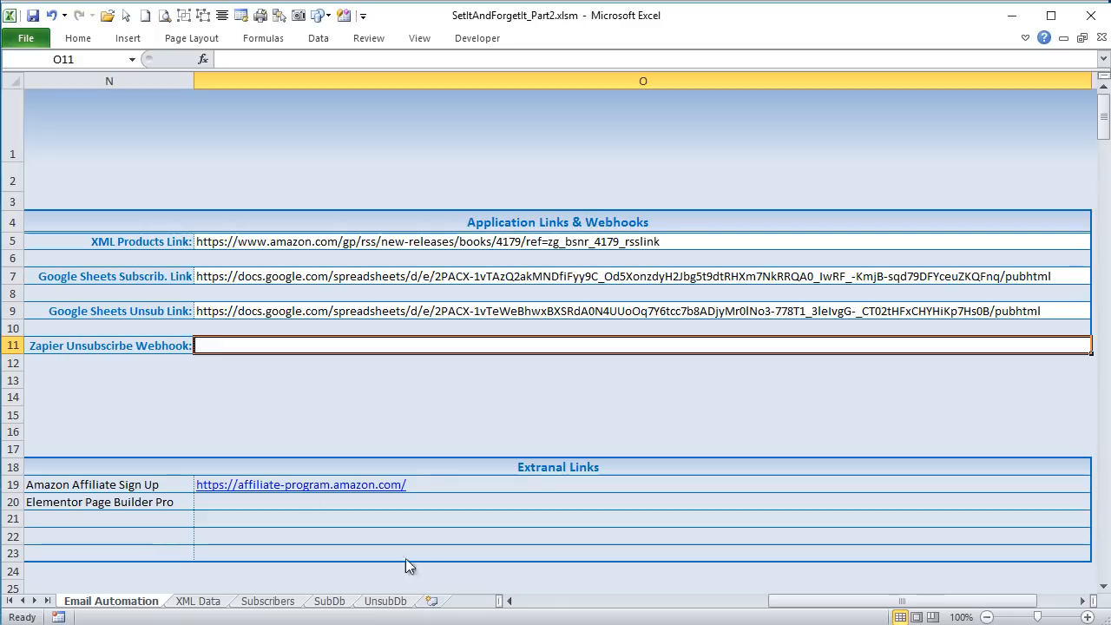
{"action": "double_click", "coordinate": [216, 347]}
{"action": "key", "text": "ctrl+v"}
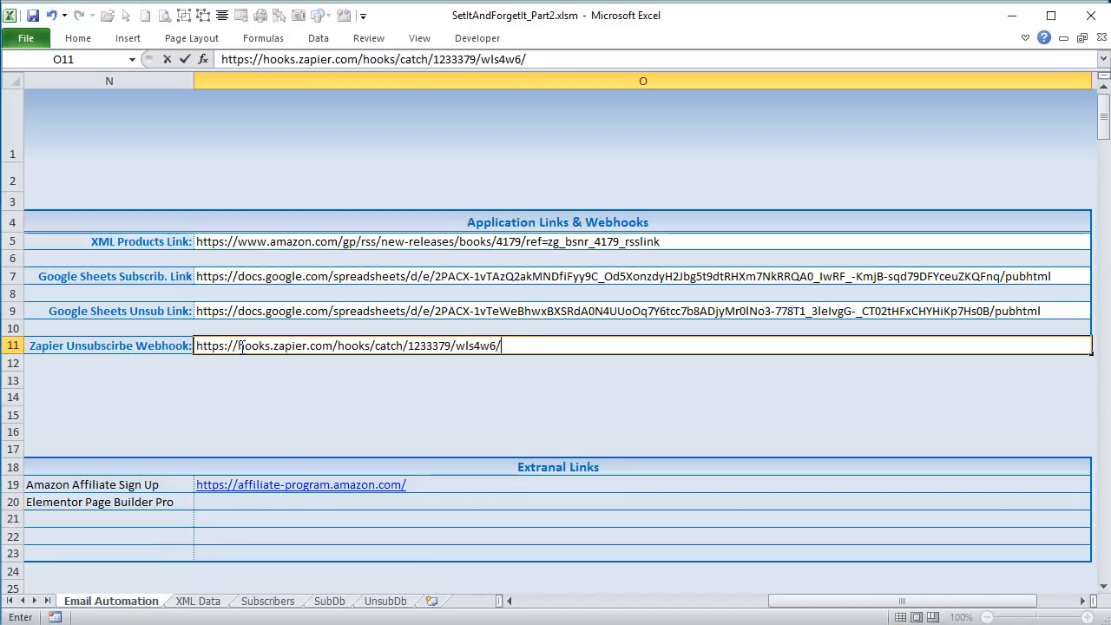
{"action": "key", "text": "Return"}
{"action": "left_click", "coordinate": [275, 343]}
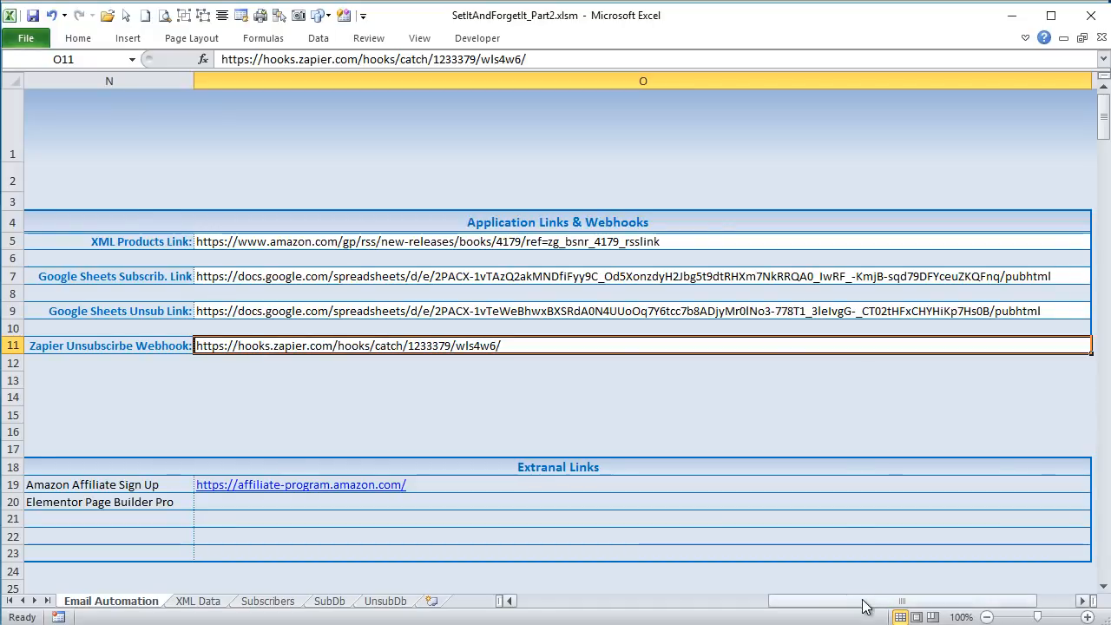
{"action": "left_click_drag", "start_coordinate": [863, 602], "coordinate": [656, 616]}
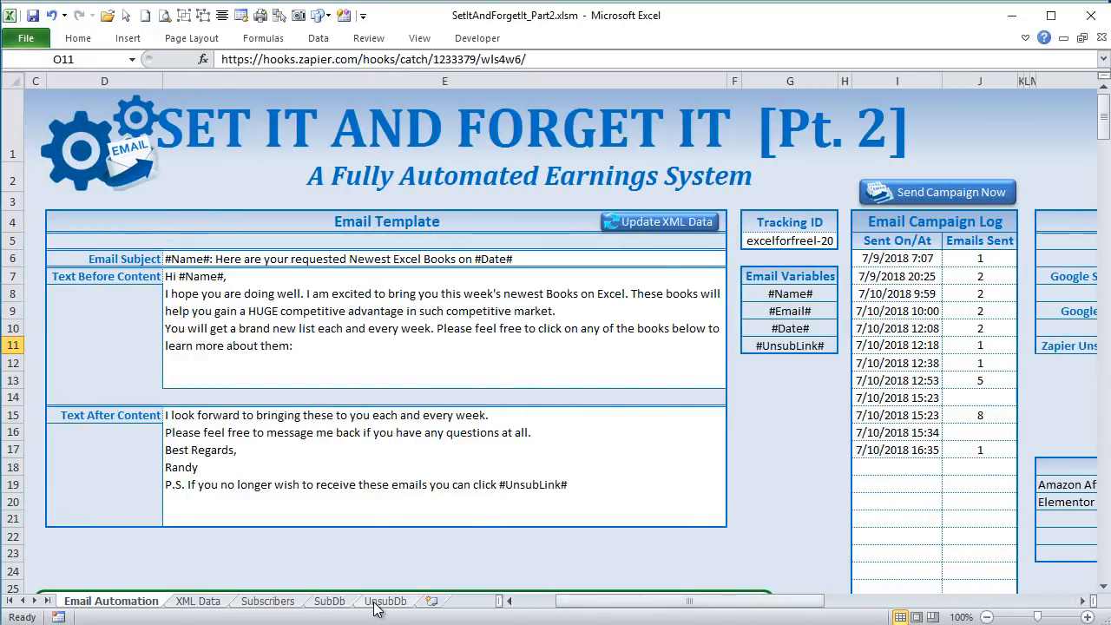
{"action": "left_click_drag", "start_coordinate": [586, 607], "coordinate": [589, 607]}
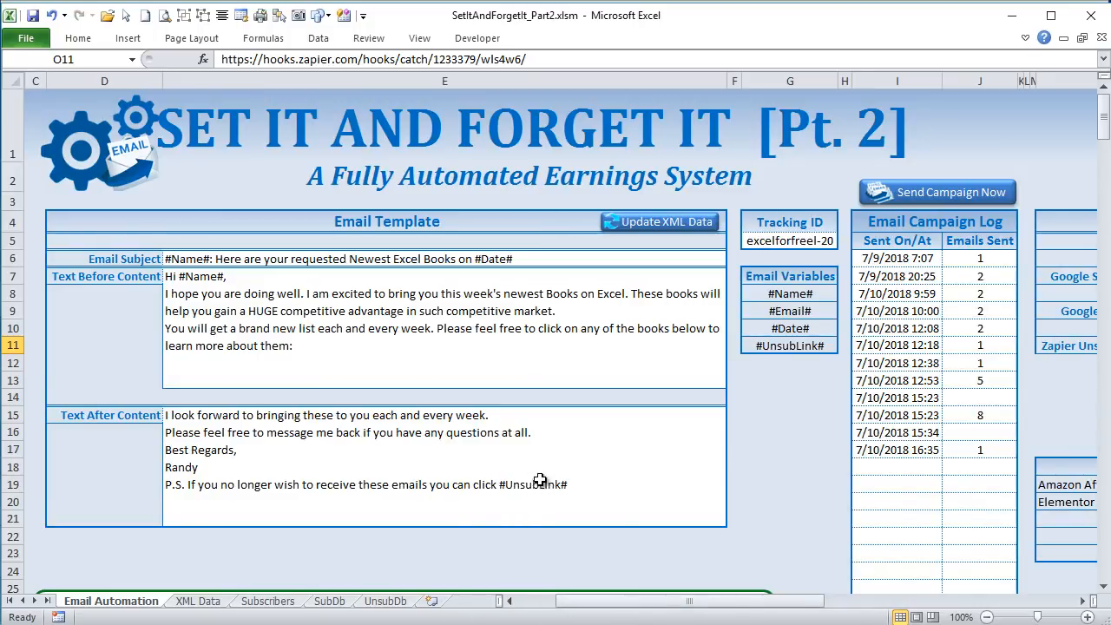
{"action": "left_click_drag", "start_coordinate": [624, 608], "coordinate": [707, 608]}
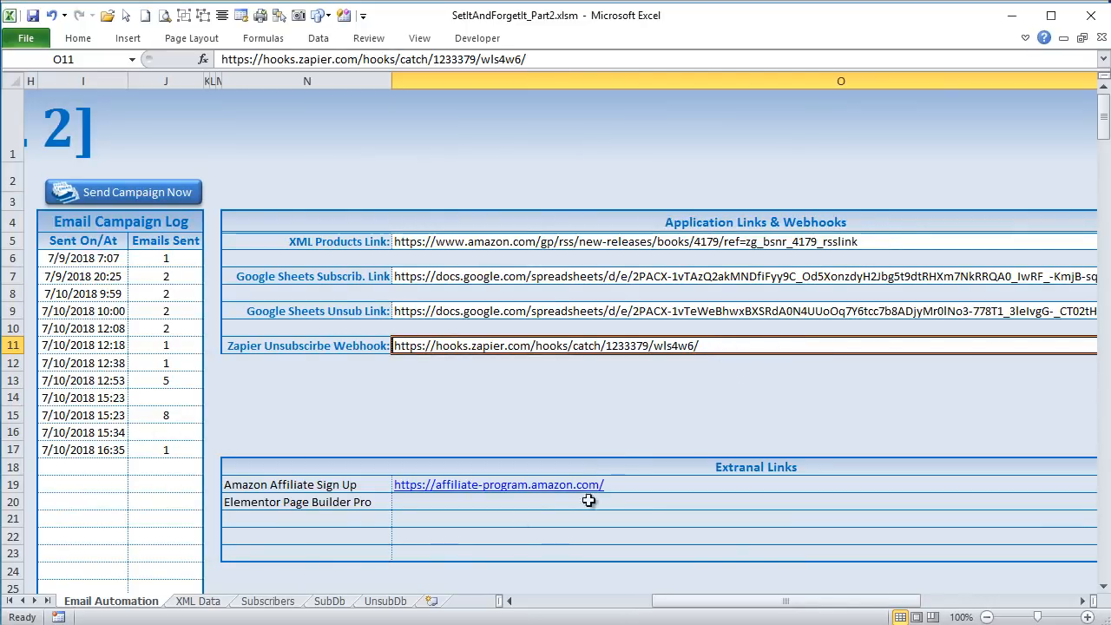
{"action": "left_click", "coordinate": [714, 603]}
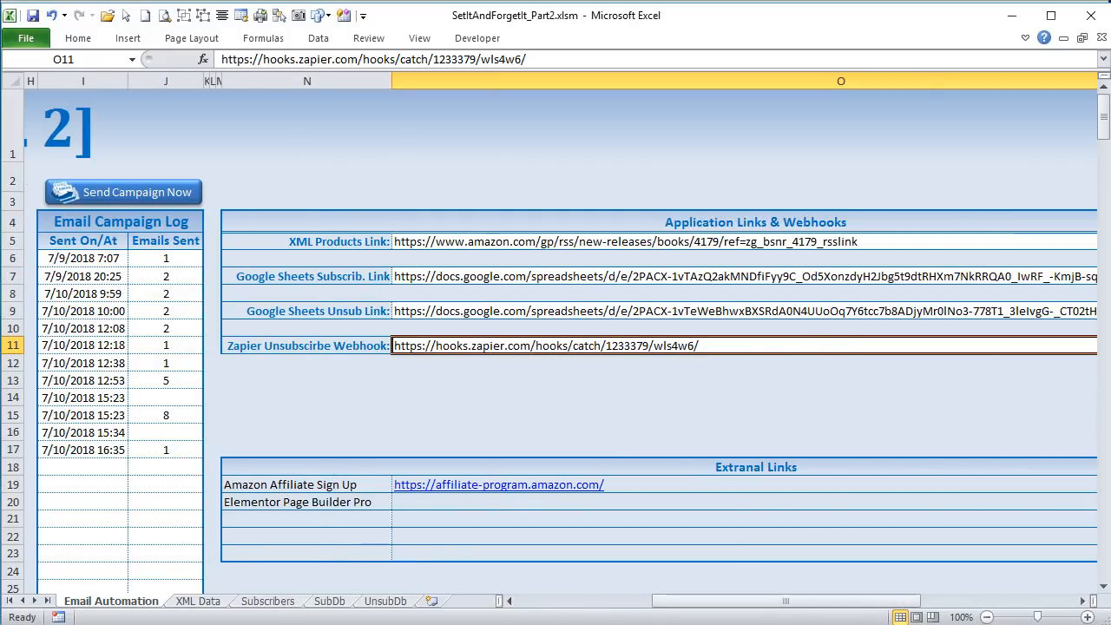
- Return to Zapier in the browser, review the webhook setup instructions and start the test that listens for a hook
{"action": "key", "text": "alt+Tab"}
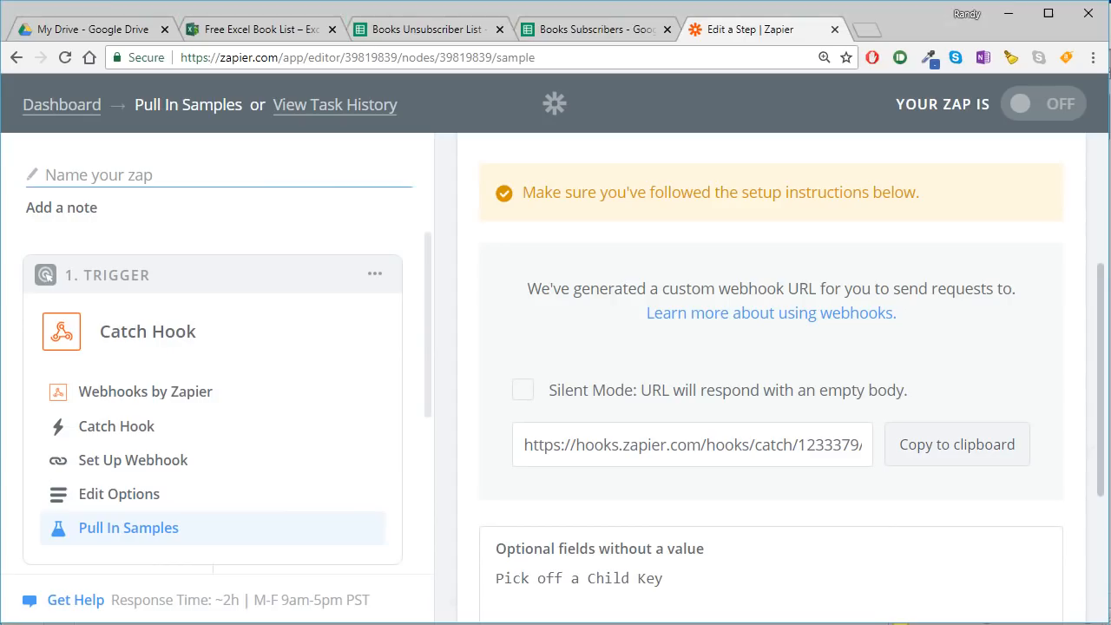
{"action": "scroll", "coordinate": [751, 387], "scroll_direction": "down", "scroll_amount": 3}
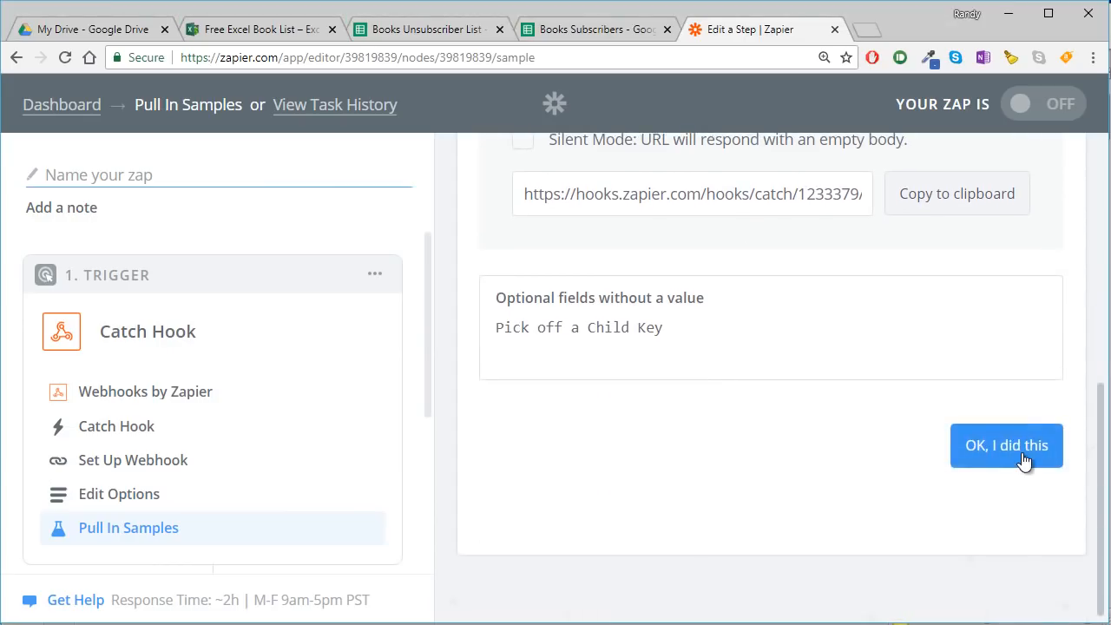
{"action": "scroll", "coordinate": [653, 314], "scroll_direction": "up", "scroll_amount": 3}
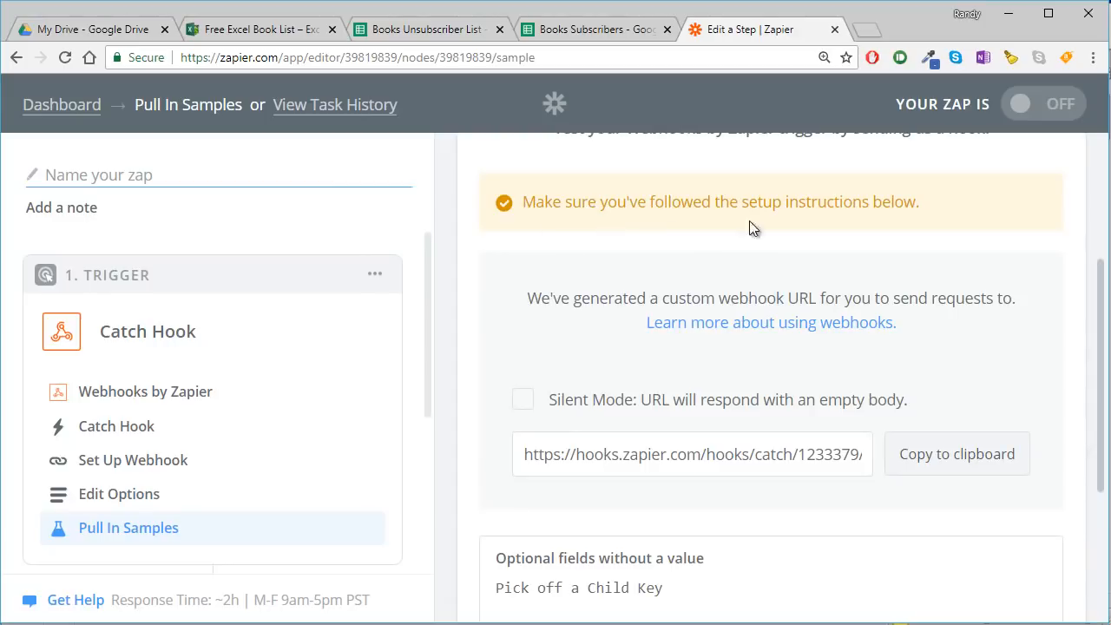
{"action": "scroll", "coordinate": [849, 212], "scroll_direction": "up", "scroll_amount": 3}
{"action": "scroll", "coordinate": [815, 292], "scroll_direction": "down", "scroll_amount": 4}
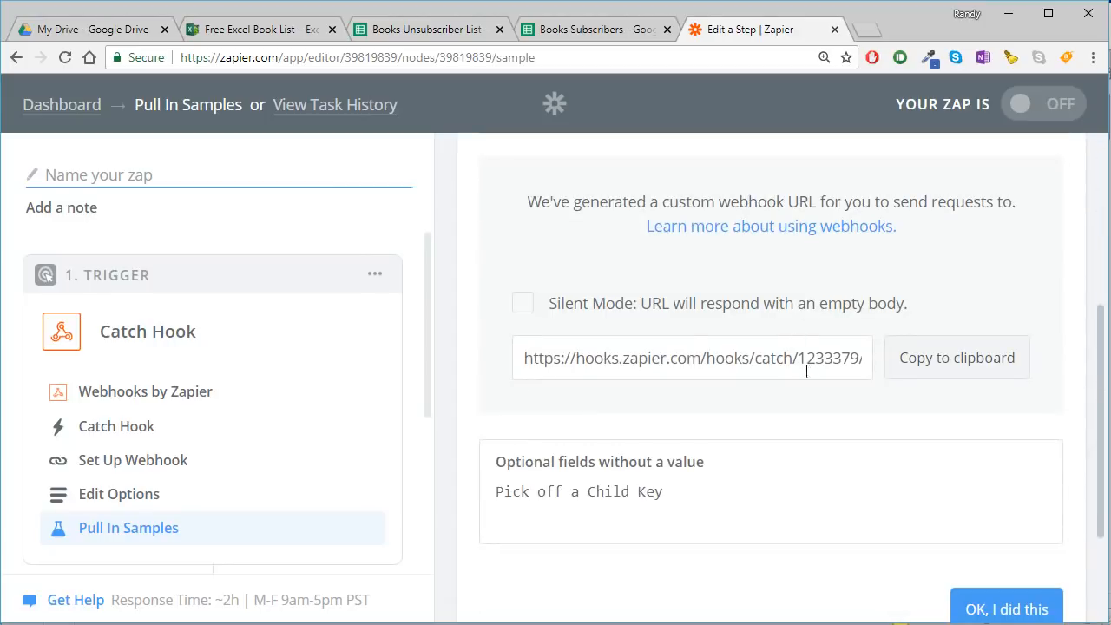
{"action": "scroll", "coordinate": [829, 380], "scroll_direction": "up", "scroll_amount": 1}
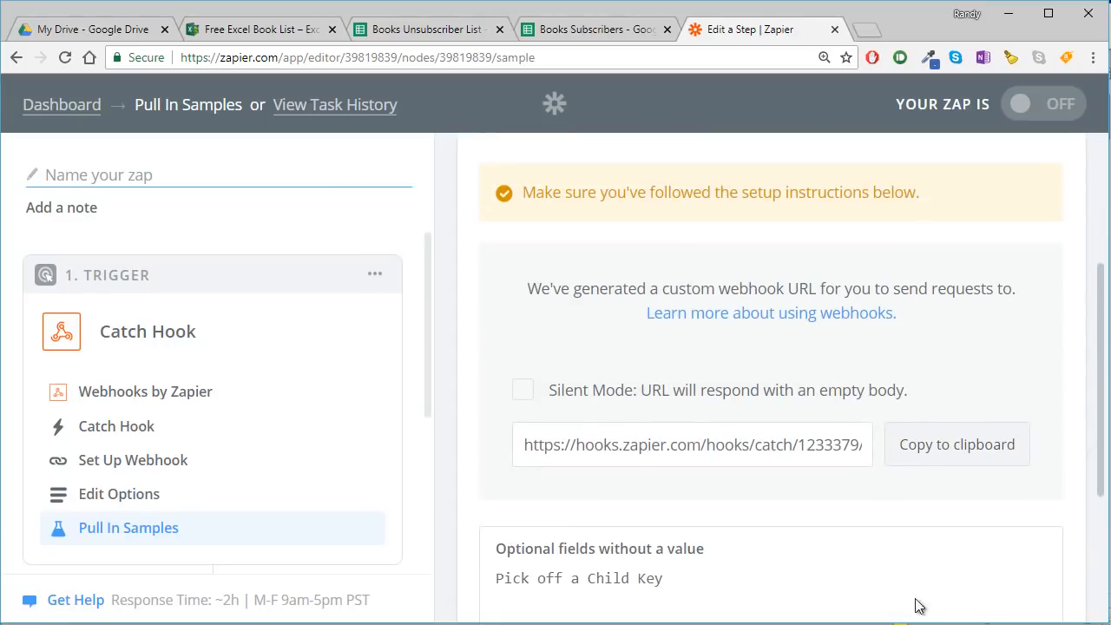
{"action": "scroll", "coordinate": [919, 536], "scroll_direction": "down", "scroll_amount": 2}
{"action": "left_click", "coordinate": [964, 523]}
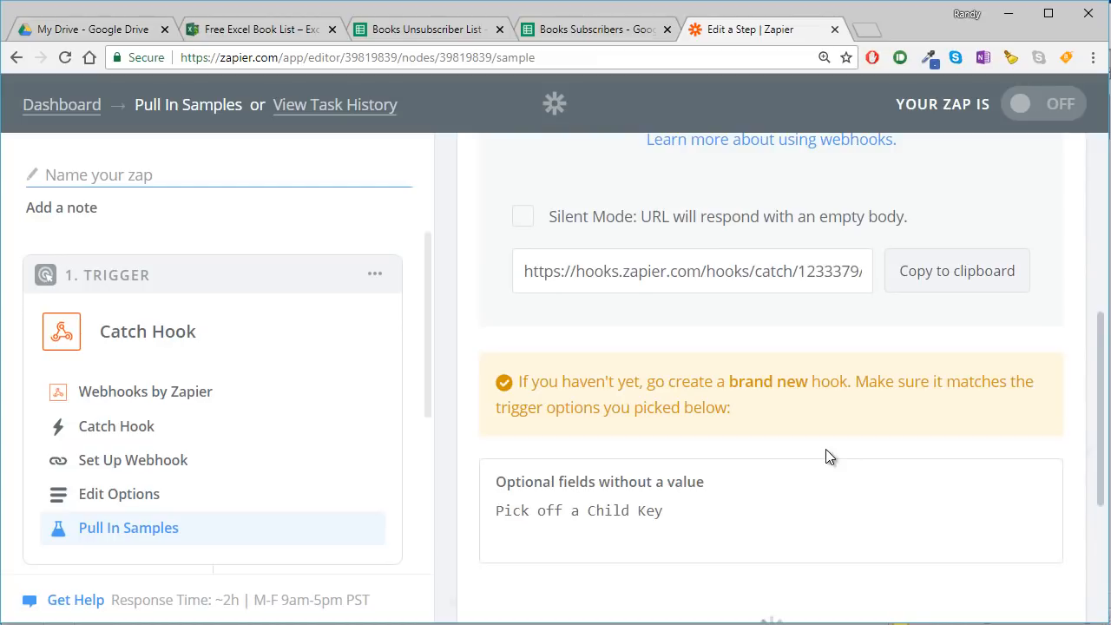
{"action": "scroll", "coordinate": [825, 448], "scroll_direction": "down", "scroll_amount": 2}
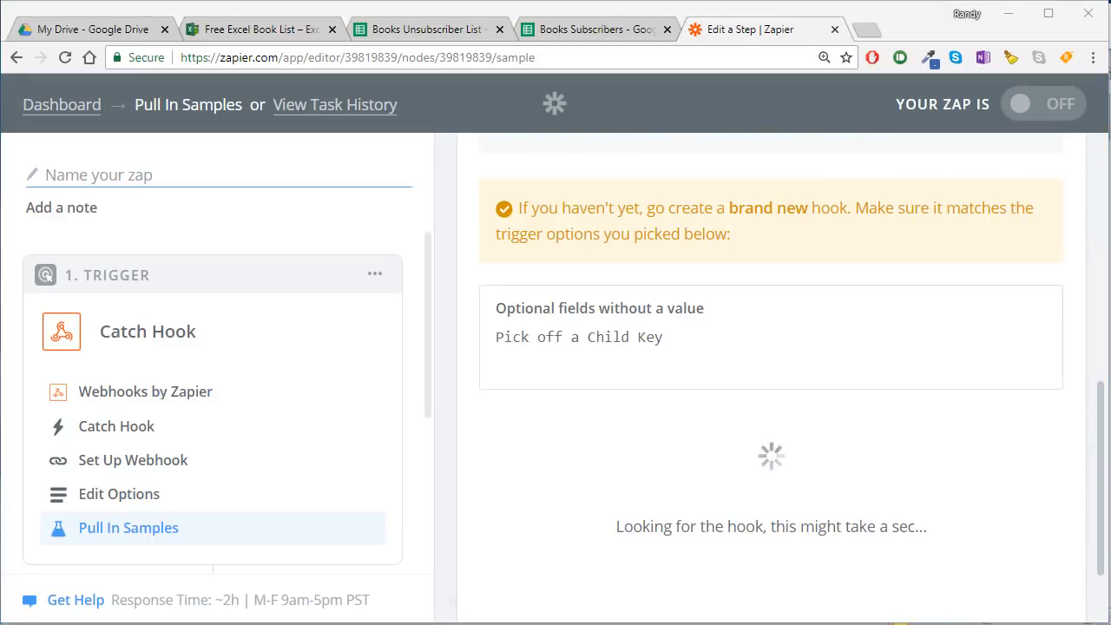
- Switch to the Excel workbook, send the email campaign and check the Unsubscribe link at the end of the generated email
{"action": "key", "text": "alt+Tab"}
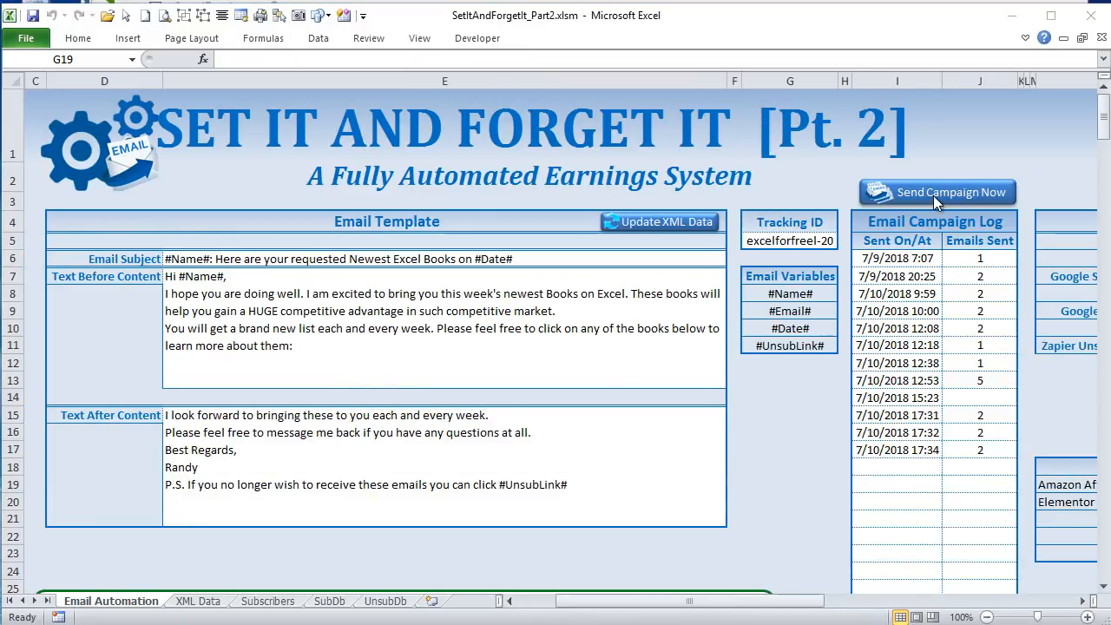
{"action": "left_click", "coordinate": [933, 192]}
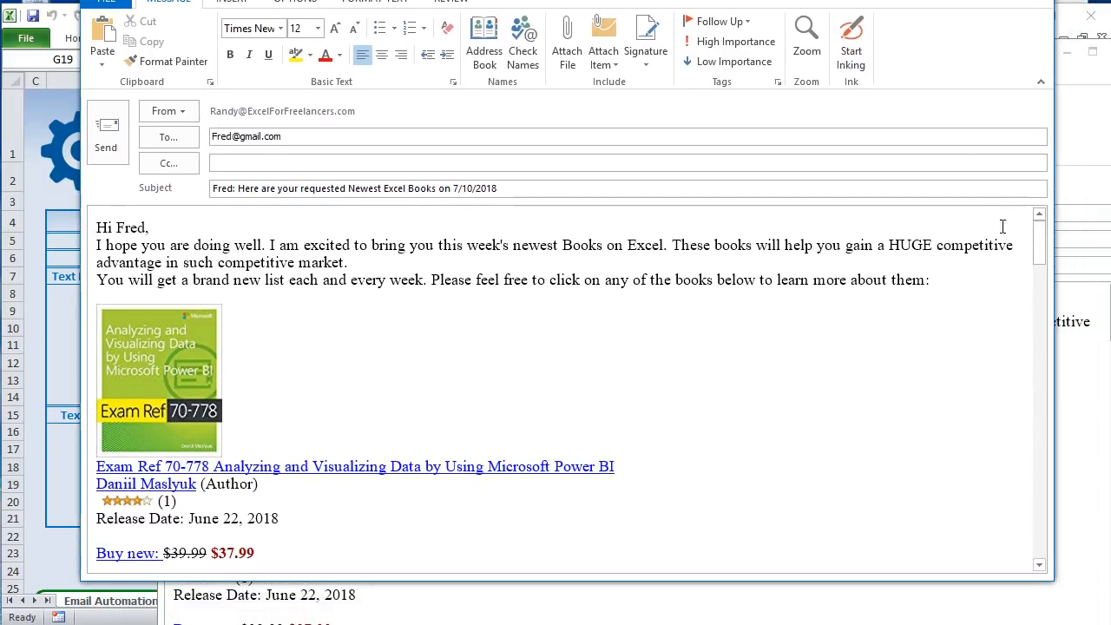
{"action": "left_click_drag", "start_coordinate": [1042, 229], "coordinate": [1048, 554]}
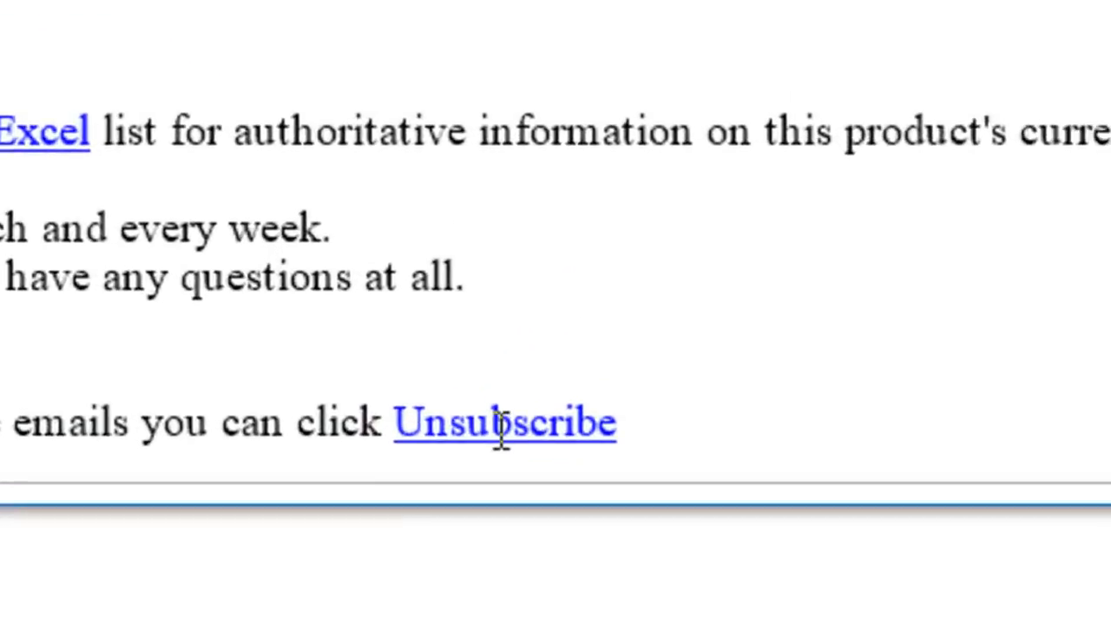
{"action": "mouse_move", "coordinate": [548, 553]}
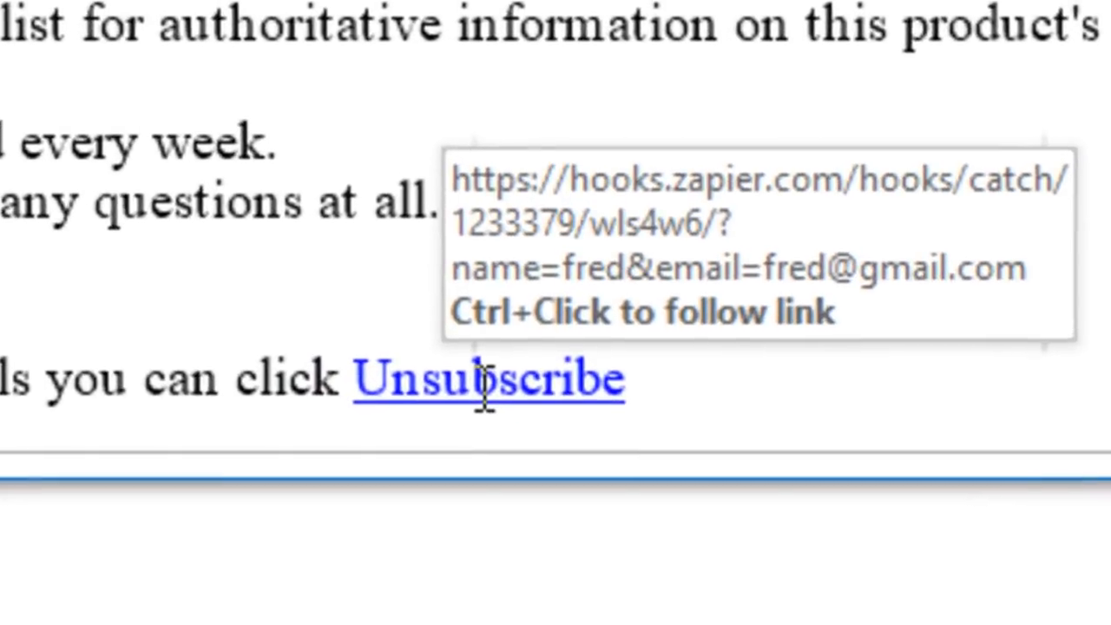
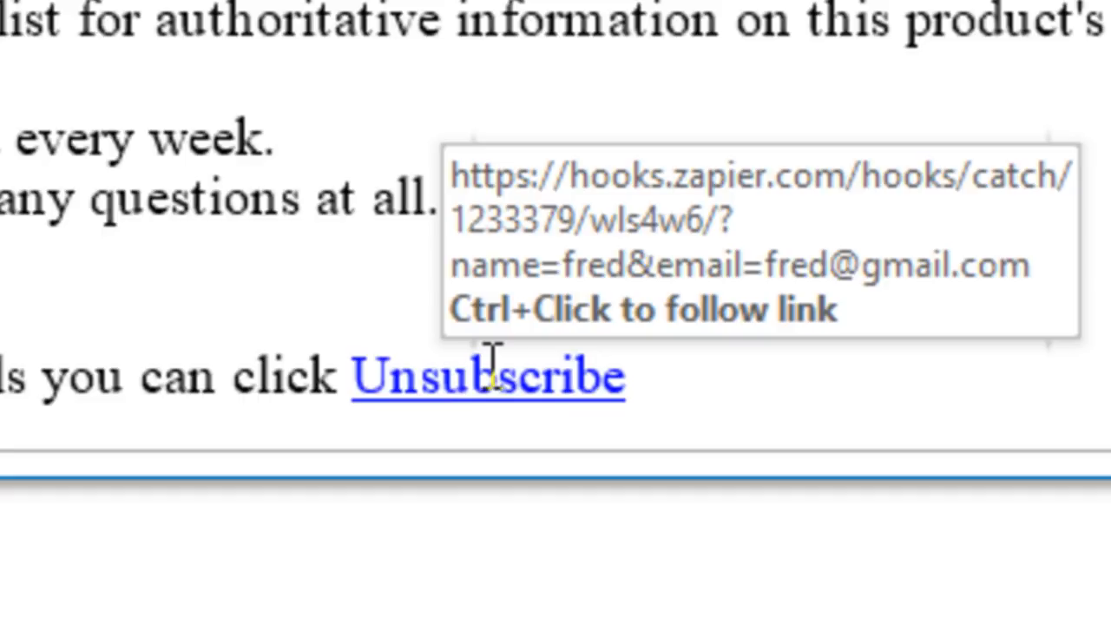
- Follow the email's Unsubscribe link to send a request to the webhook, then return to Zapier and confirm it was done
{"action": "left_click", "coordinate": [492, 368], "text": "ctrl"}
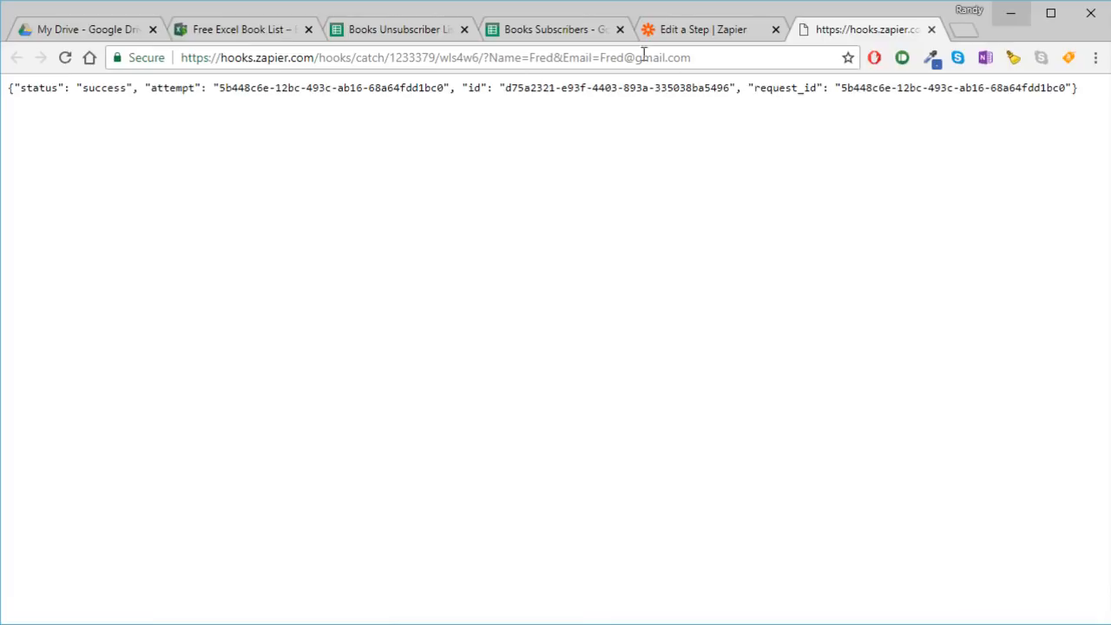
{"action": "left_click", "coordinate": [694, 31]}
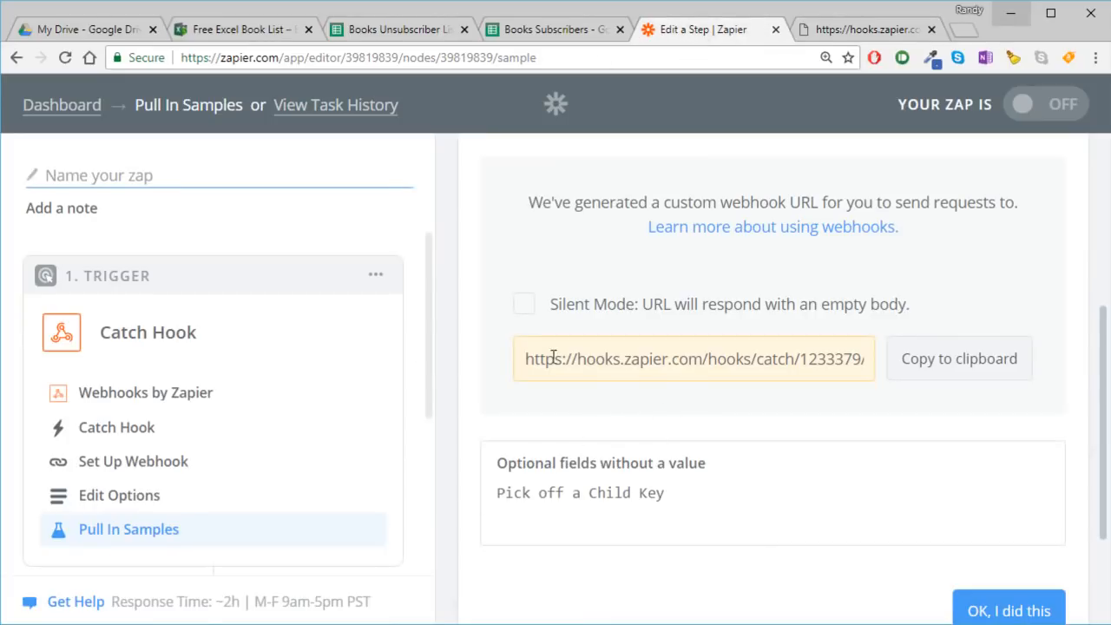
{"action": "left_click", "coordinate": [959, 607]}
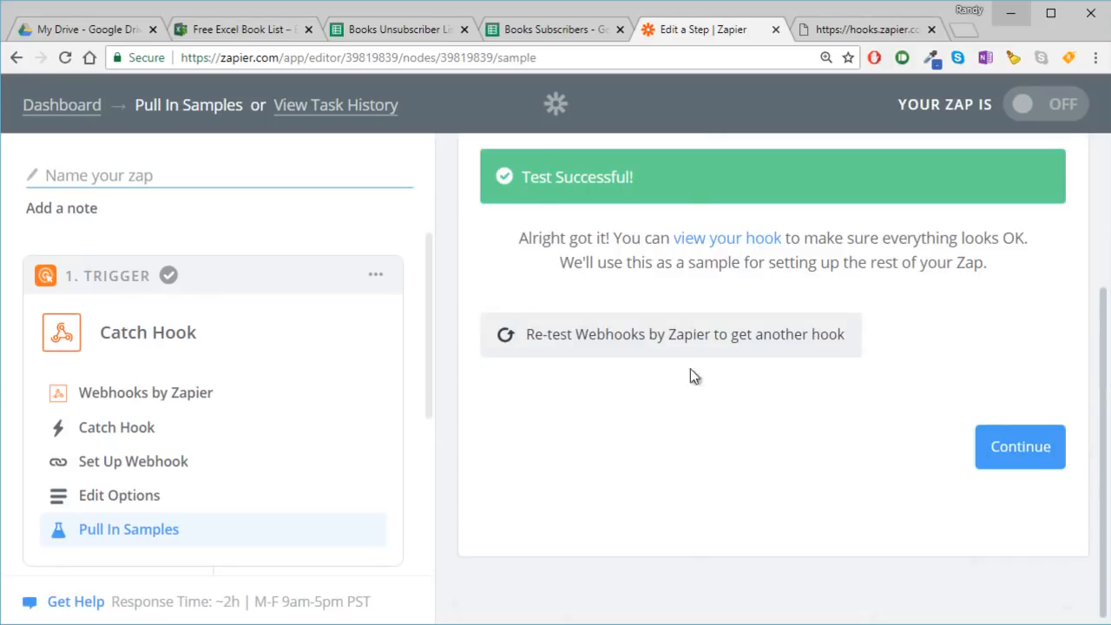
- View the caught hook and check its querystring name and email values
{"action": "left_click", "coordinate": [721, 238]}
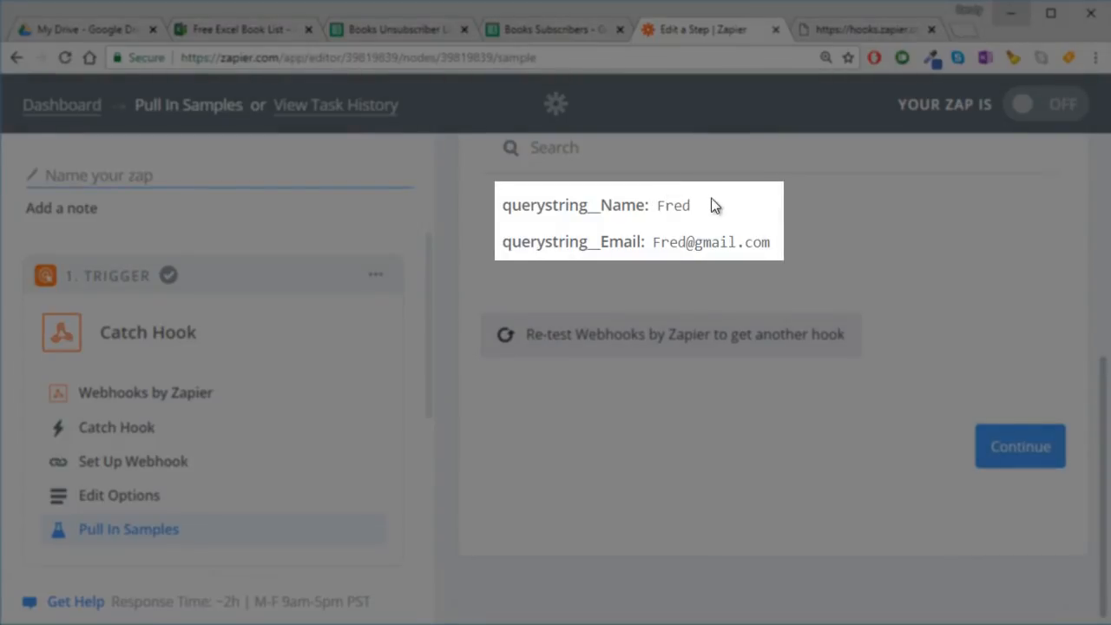
{"action": "left_click_drag", "start_coordinate": [711, 198], "coordinate": [585, 190]}
{"action": "left_click", "coordinate": [708, 205]}
{"action": "left_click_drag", "start_coordinate": [777, 243], "coordinate": [669, 238]}
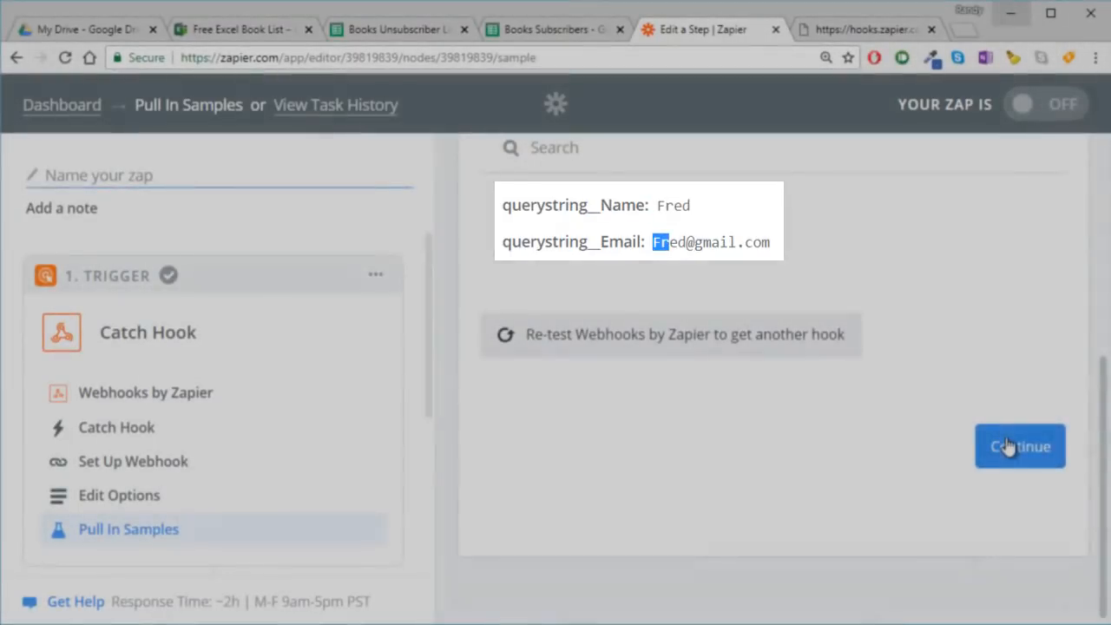
- Continue to the action setup and choose Google Sheets with the Create Spreadsheet Row action
{"action": "left_click", "coordinate": [1007, 445]}
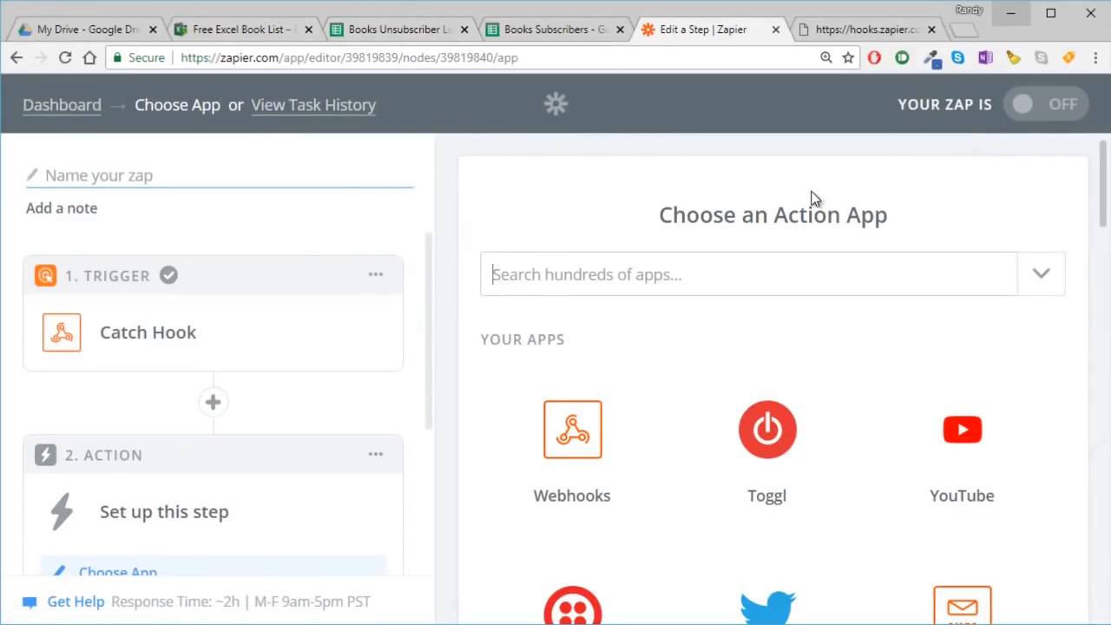
{"action": "type", "text": "goog"}
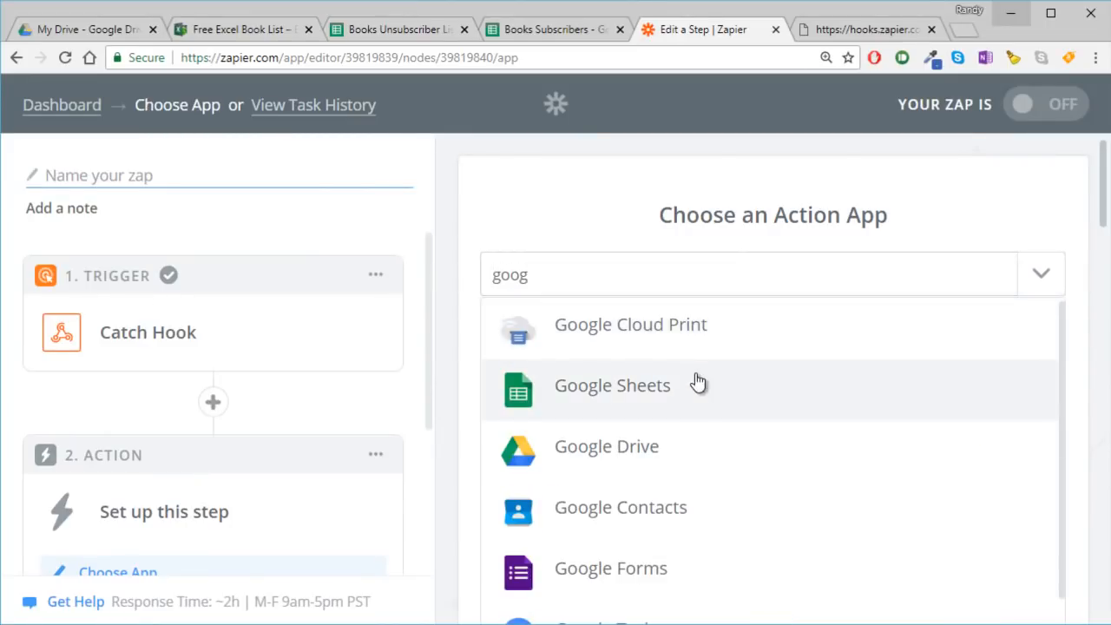
{"action": "left_click", "coordinate": [696, 377]}
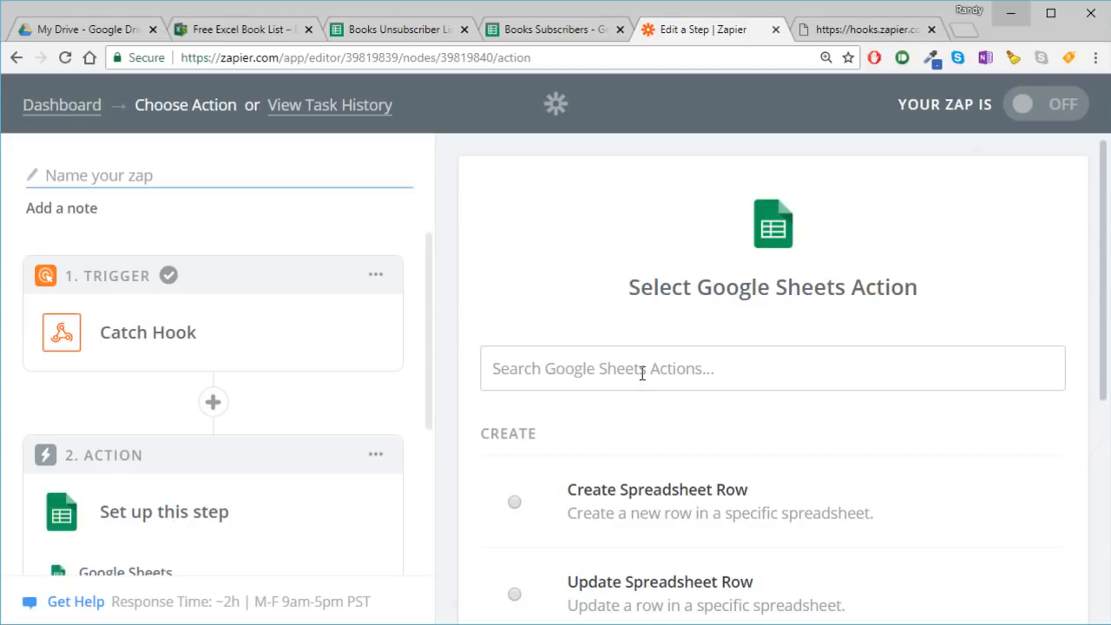
{"action": "scroll", "coordinate": [644, 378], "scroll_direction": "down", "scroll_amount": 2}
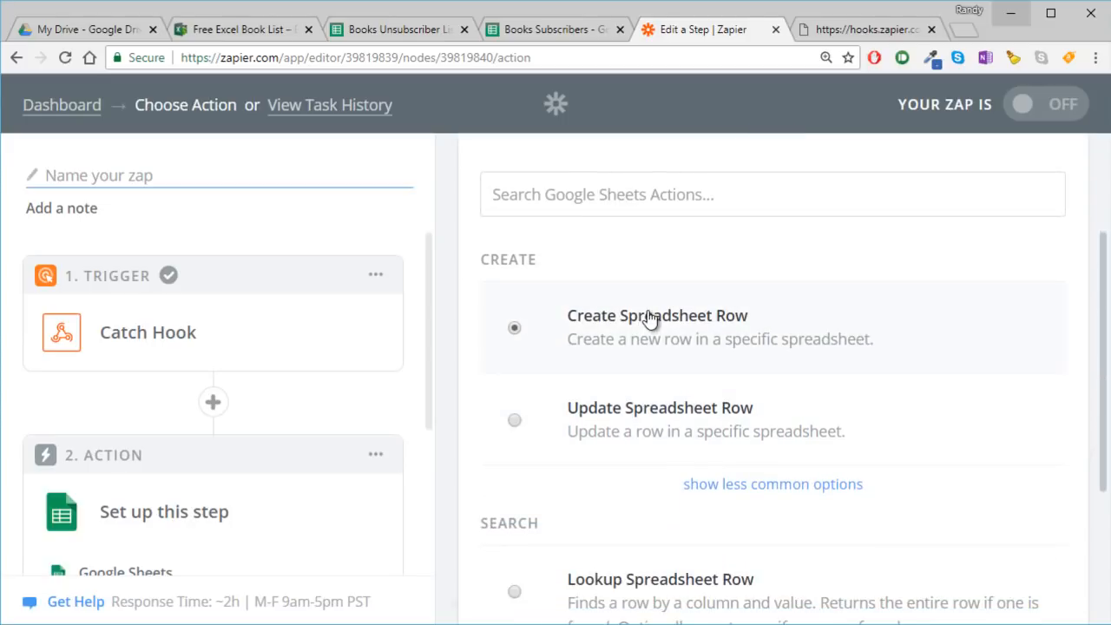
{"action": "left_click", "coordinate": [672, 316]}
{"action": "left_click", "coordinate": [1024, 493]}
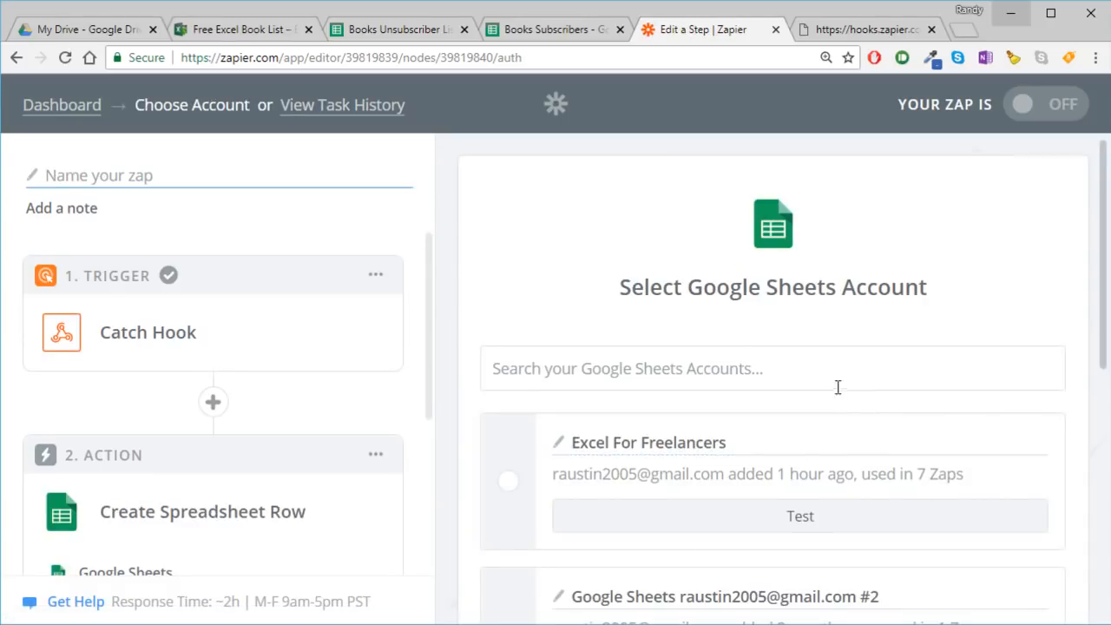
- Select the Excel For Freelancers Google Sheets account for the action and continue
{"action": "scroll", "coordinate": [608, 379], "scroll_direction": "down", "scroll_amount": 1}
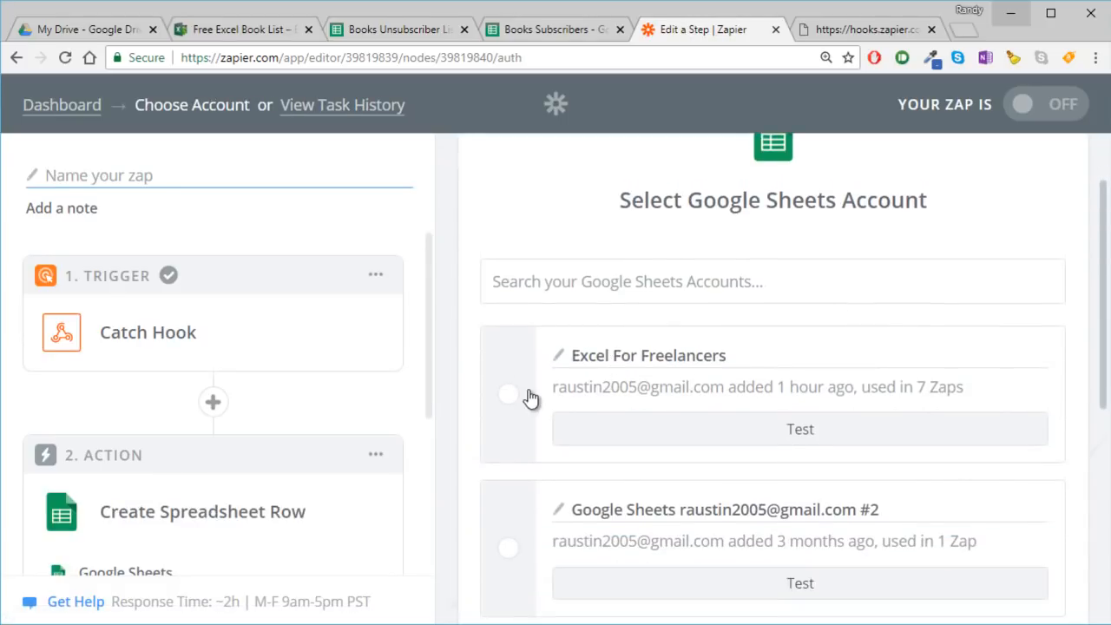
{"action": "left_click", "coordinate": [530, 398]}
{"action": "scroll", "coordinate": [564, 390], "scroll_direction": "down", "scroll_amount": 5}
{"action": "left_click", "coordinate": [1031, 590]}
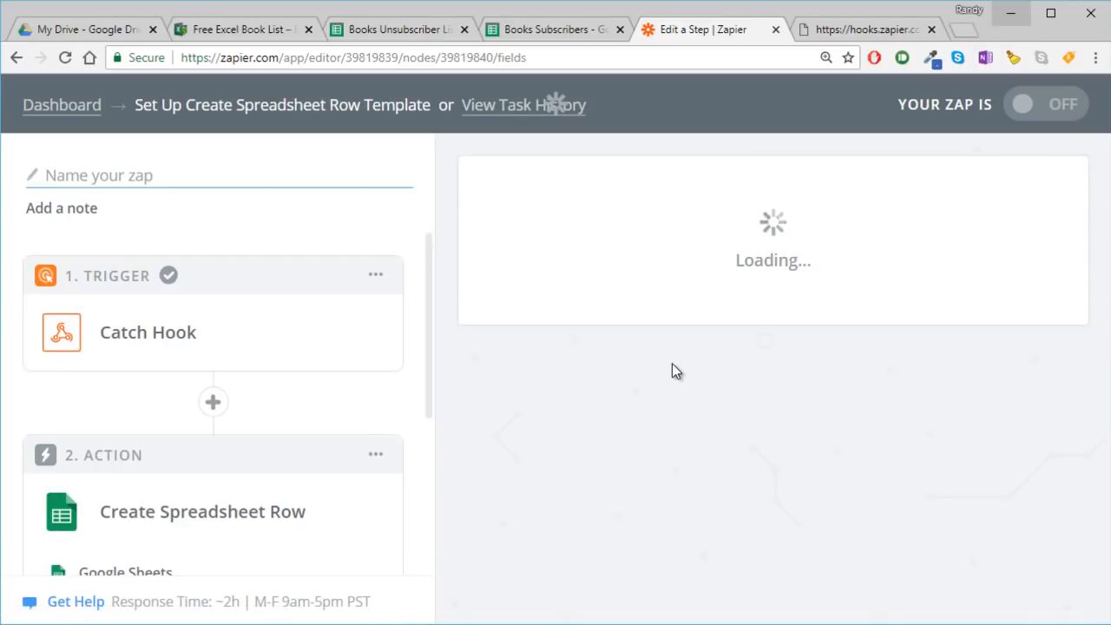
- Set the action's spreadsheet to Books Unsubscriber List and its worksheet to Sheet1
{"action": "scroll", "coordinate": [672, 362], "scroll_direction": "down", "scroll_amount": 2}
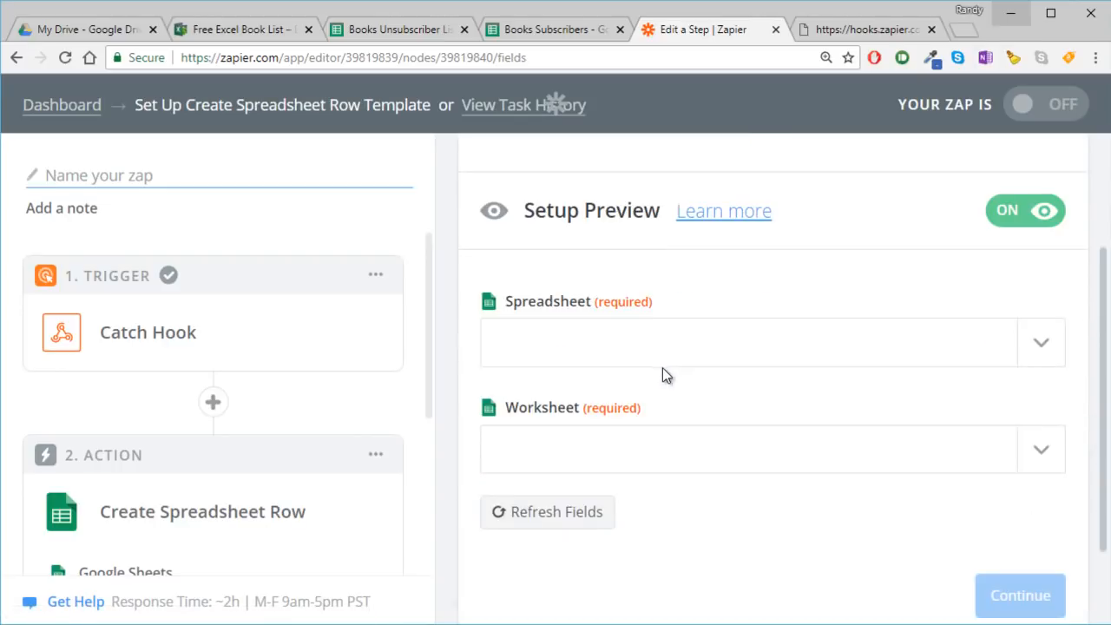
{"action": "left_click", "coordinate": [572, 363]}
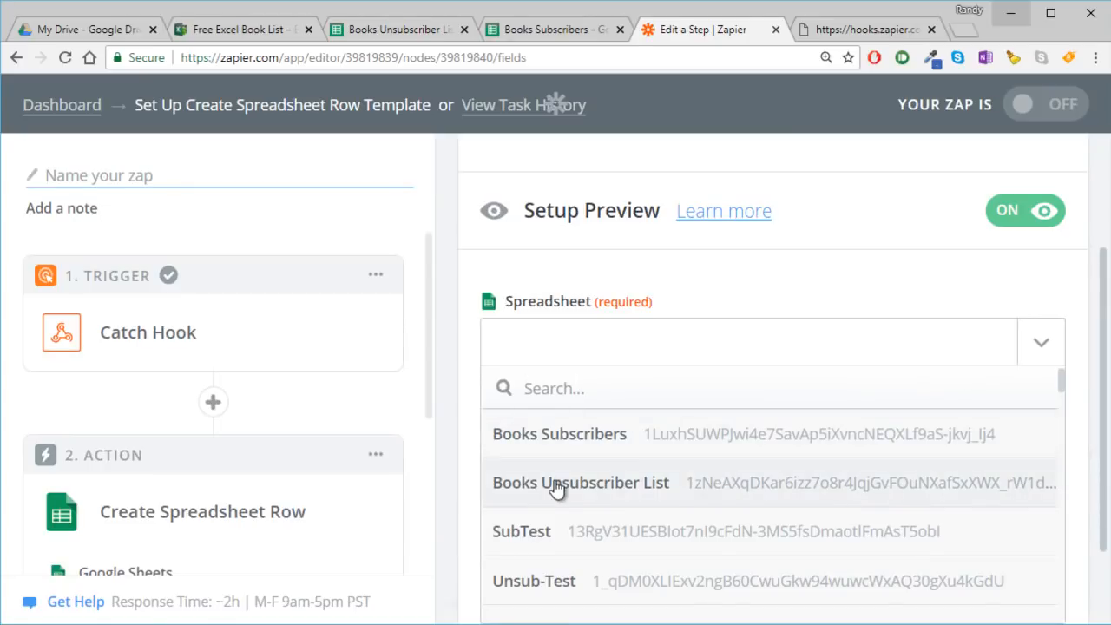
{"action": "left_click", "coordinate": [555, 486]}
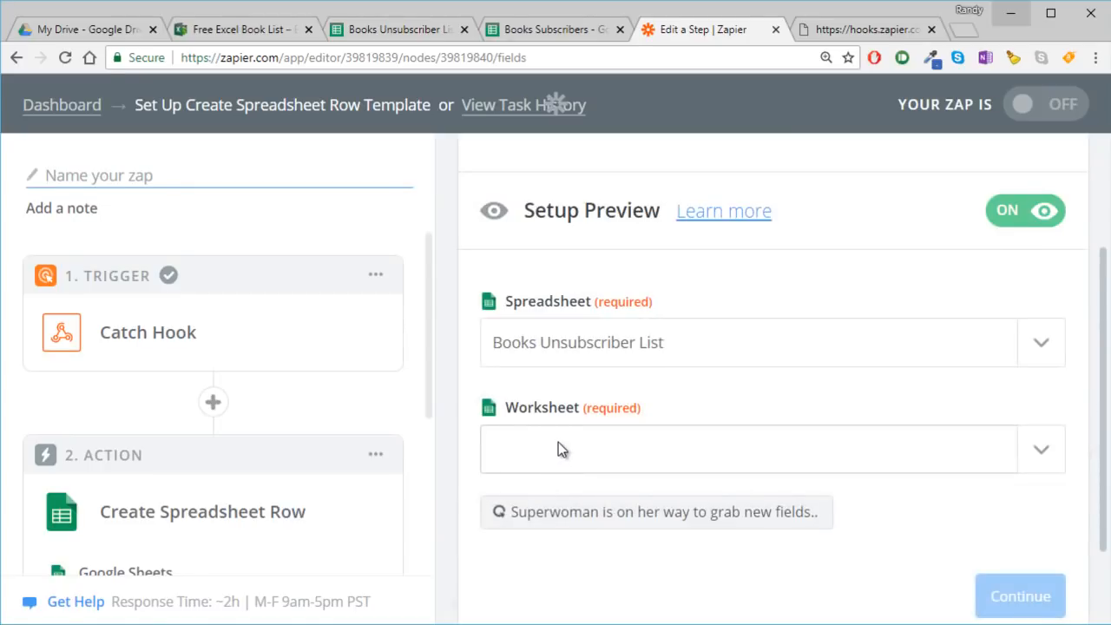
{"action": "scroll", "coordinate": [559, 443], "scroll_direction": "down", "scroll_amount": 2}
{"action": "left_click", "coordinate": [587, 343]}
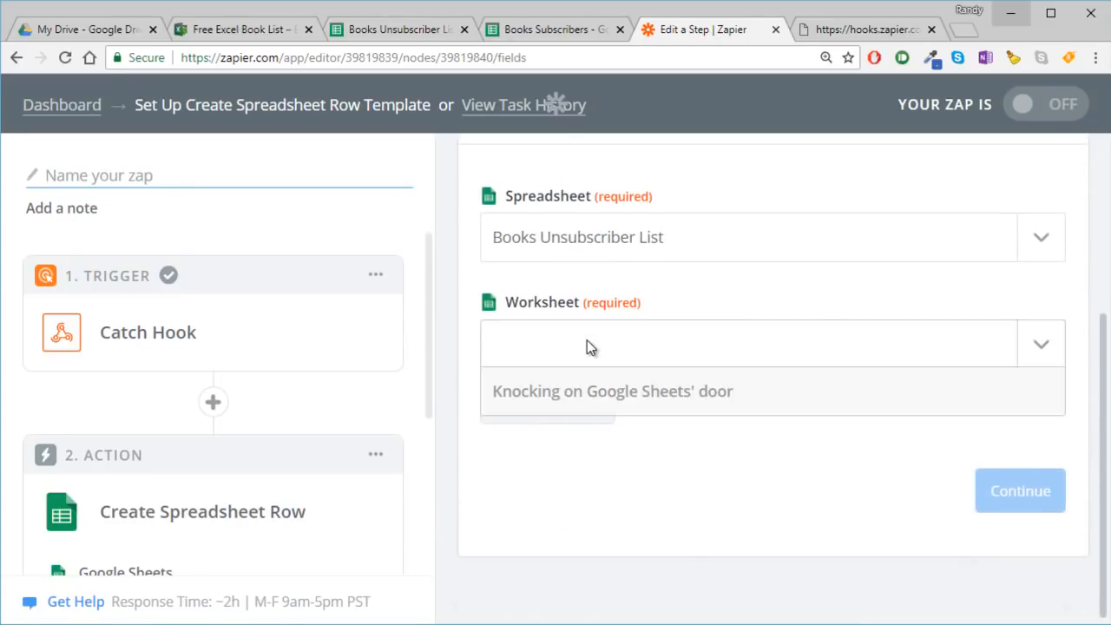
{"action": "left_click", "coordinate": [527, 434]}
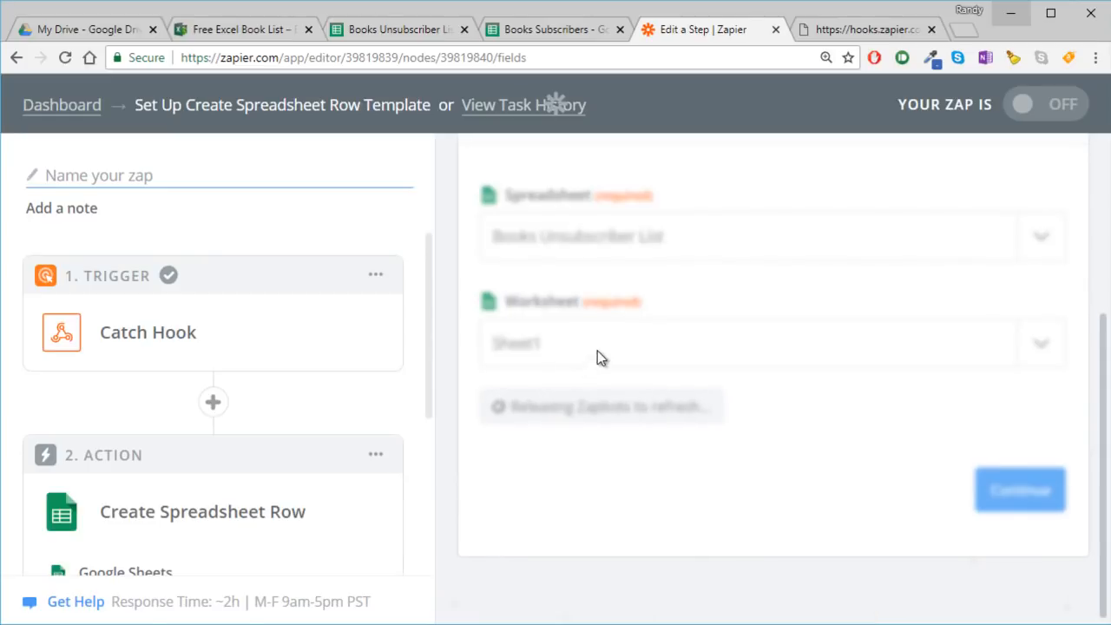
- Map the Name column to Querystring Name and the Email column to Querystring Email from the Catch Hook step, and continue
{"action": "scroll", "coordinate": [603, 376], "scroll_direction": "down", "scroll_amount": 1}
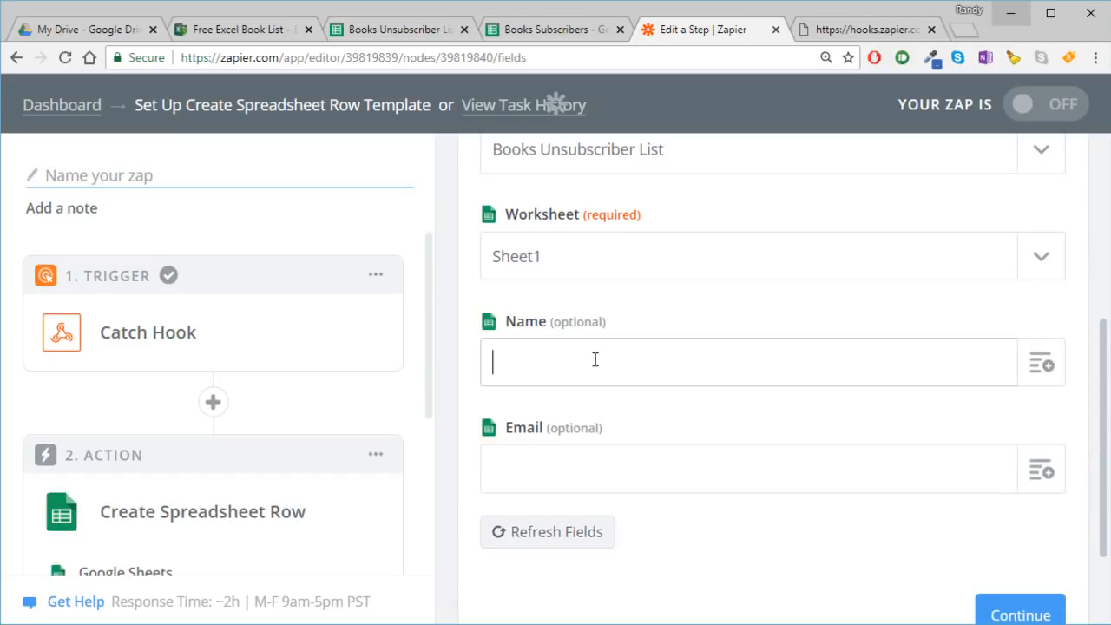
{"action": "left_click", "coordinate": [744, 359]}
{"action": "left_click", "coordinate": [1040, 365]}
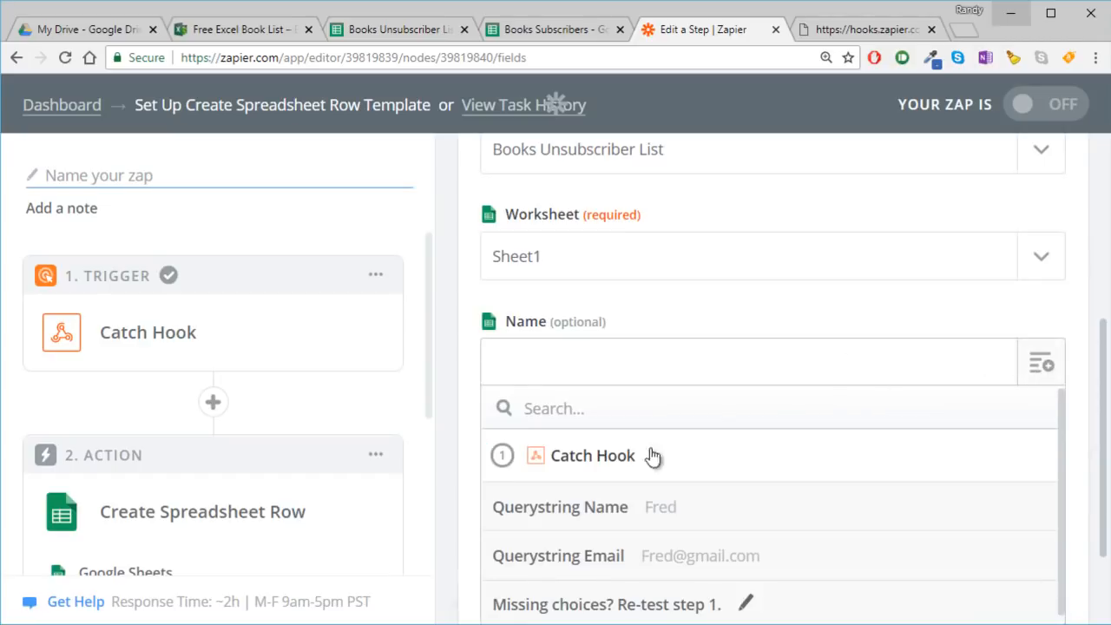
{"action": "left_click", "coordinate": [584, 510]}
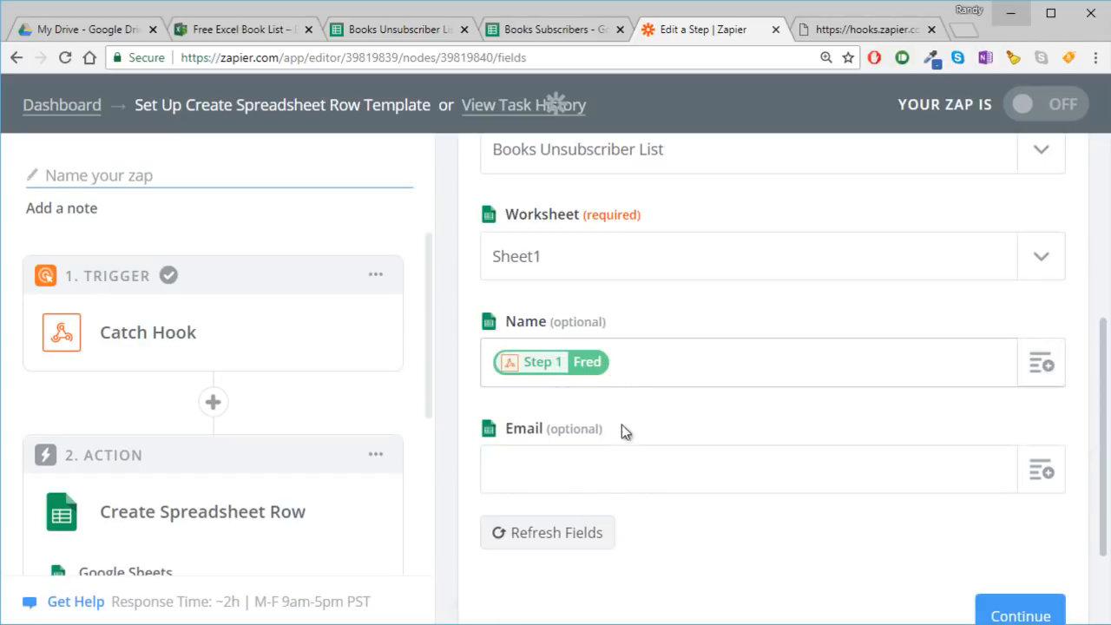
{"action": "left_click", "coordinate": [1042, 470]}
{"action": "scroll", "coordinate": [830, 454], "scroll_direction": "down", "scroll_amount": 2}
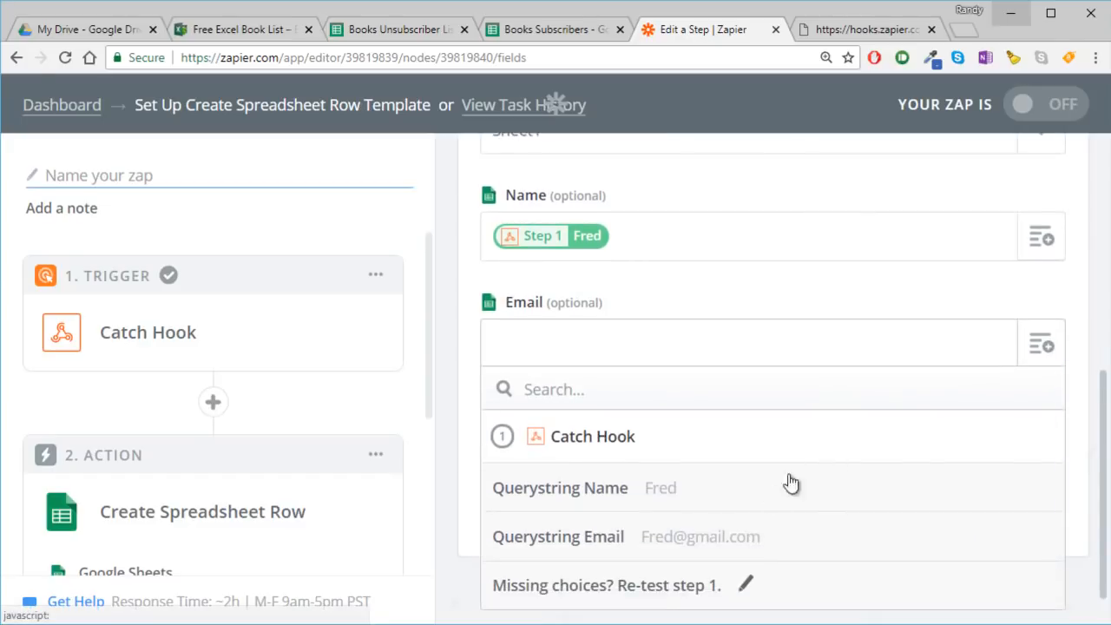
{"action": "left_click", "coordinate": [678, 542]}
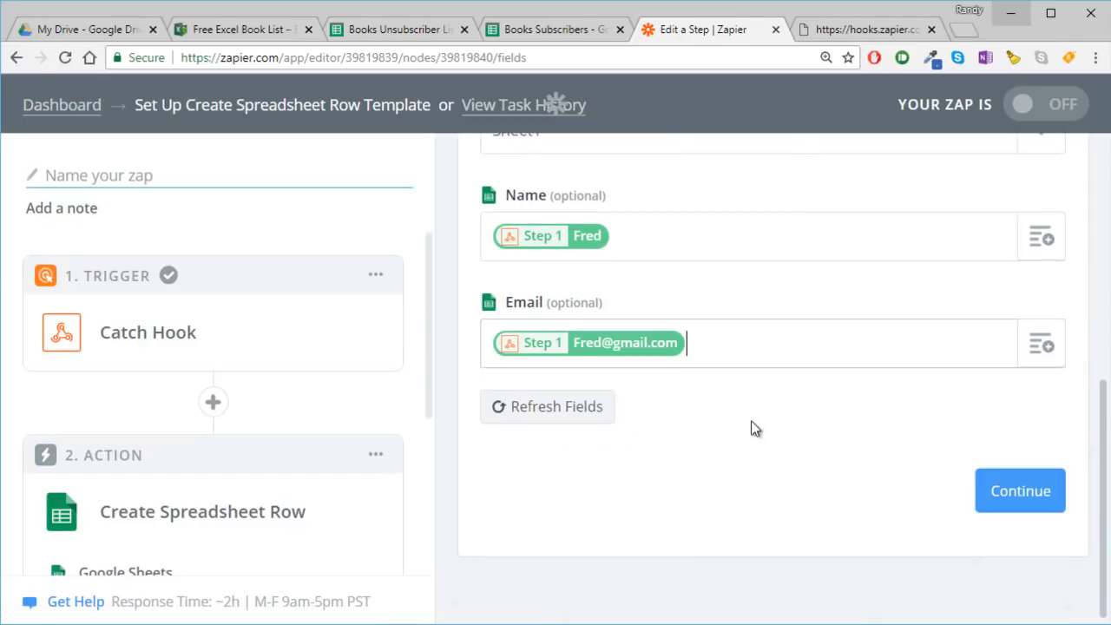
{"action": "left_click", "coordinate": [998, 488]}
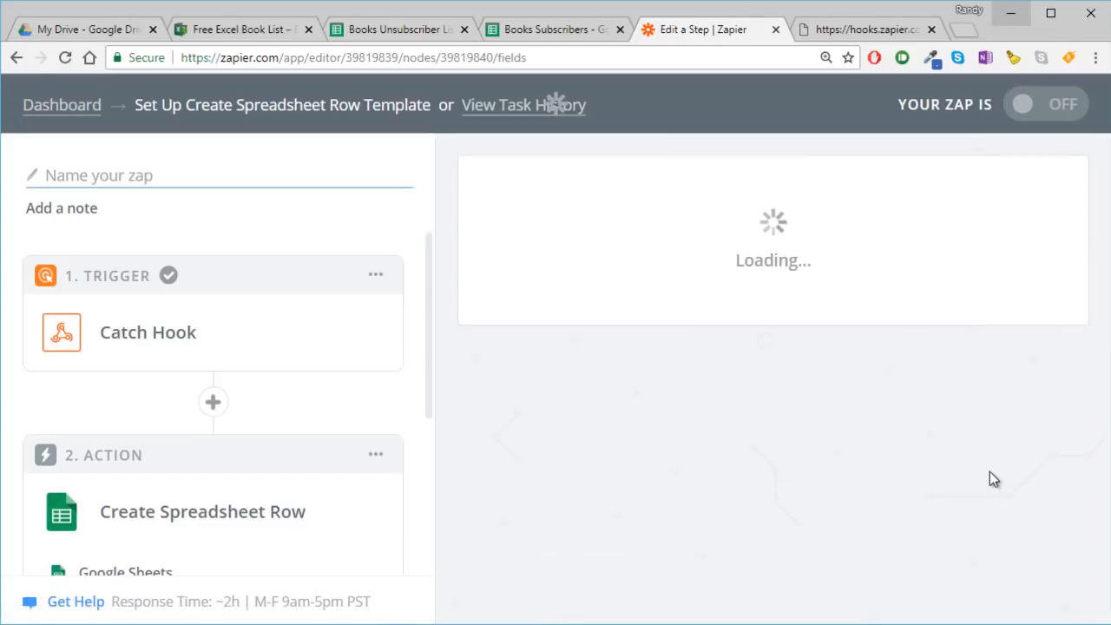
- Send the sample row to Google Sheets as a test of the Create Spreadsheet Row action
{"action": "scroll", "coordinate": [793, 381], "scroll_direction": "down", "scroll_amount": 3}
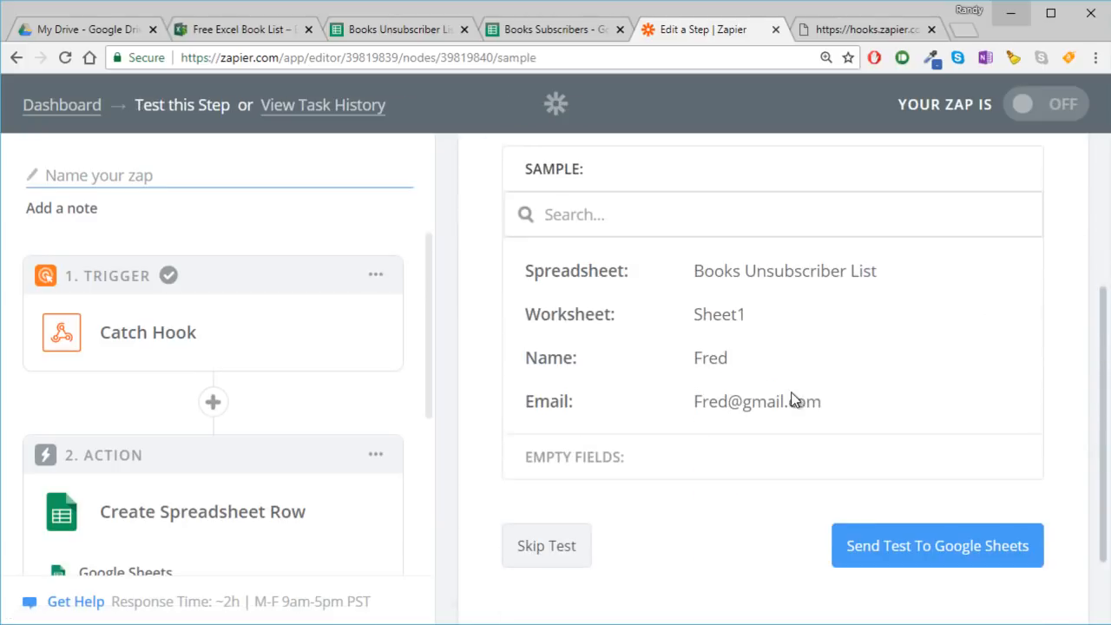
{"action": "left_click", "coordinate": [969, 546]}
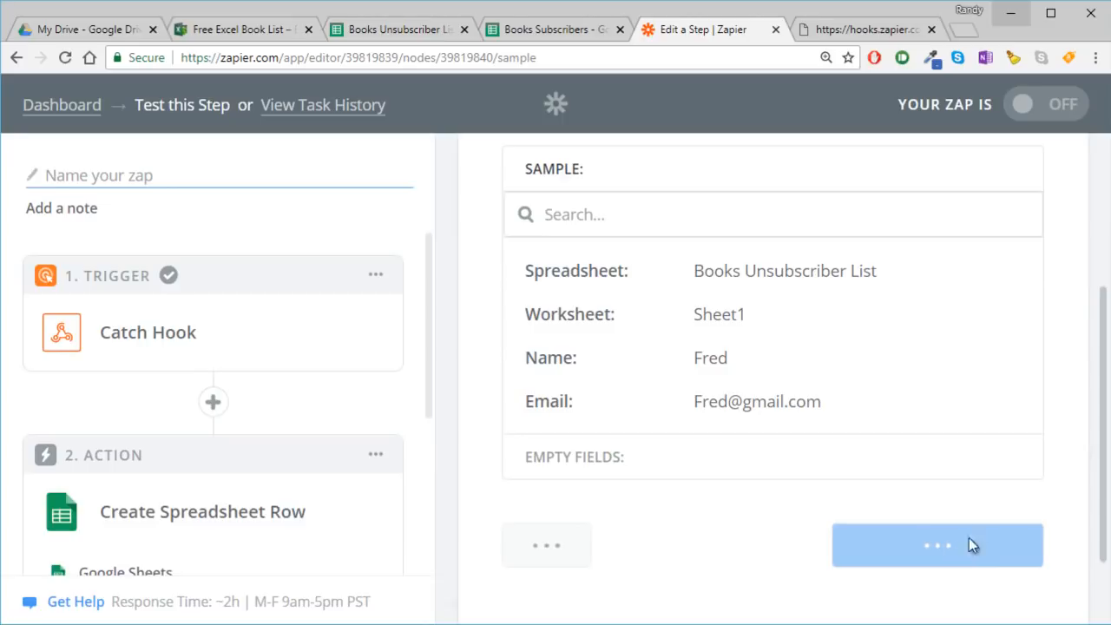
{"action": "scroll", "coordinate": [922, 488], "scroll_direction": "down", "scroll_amount": 1}
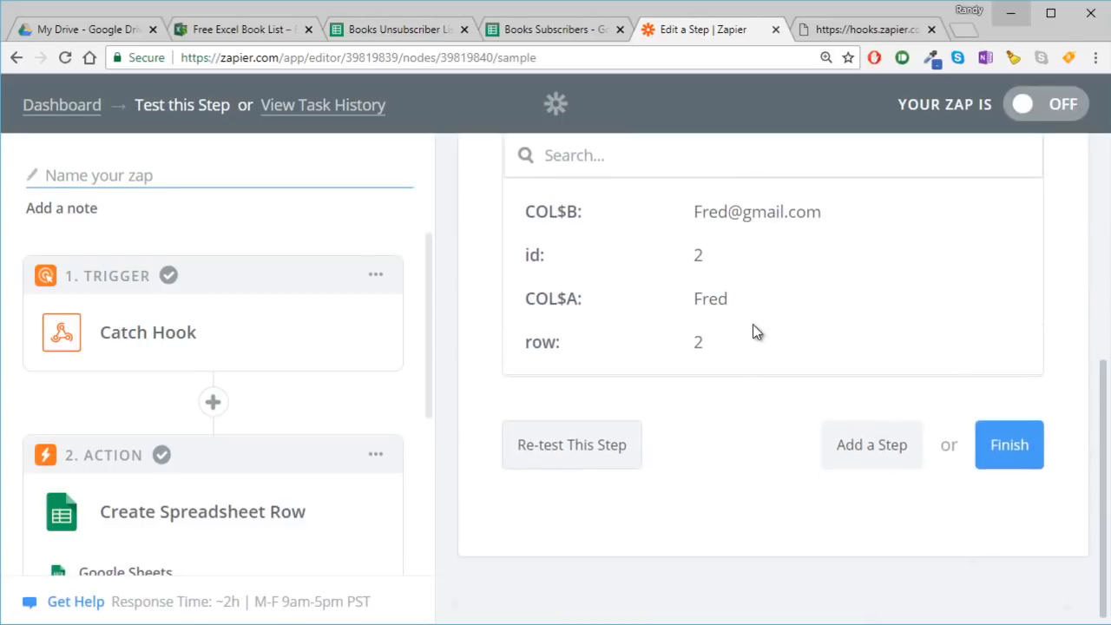
- Switch to the Books Unsubscriber List sheet, close the Publish to the web dialog and check the name and email in row 2
{"action": "left_click", "coordinate": [354, 32]}
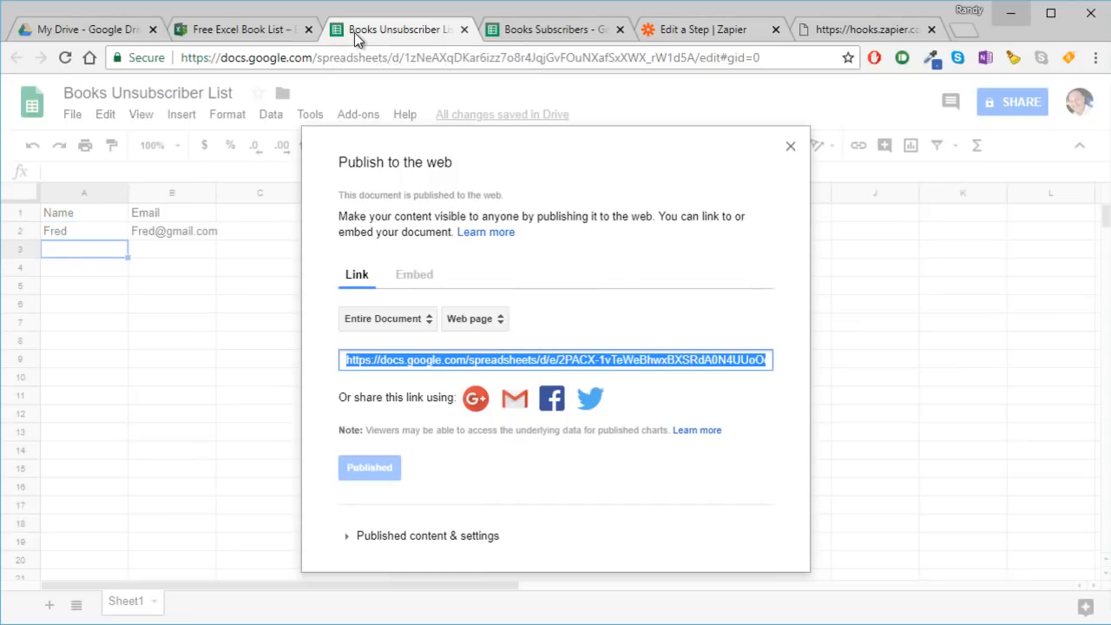
{"action": "left_click", "coordinate": [789, 147]}
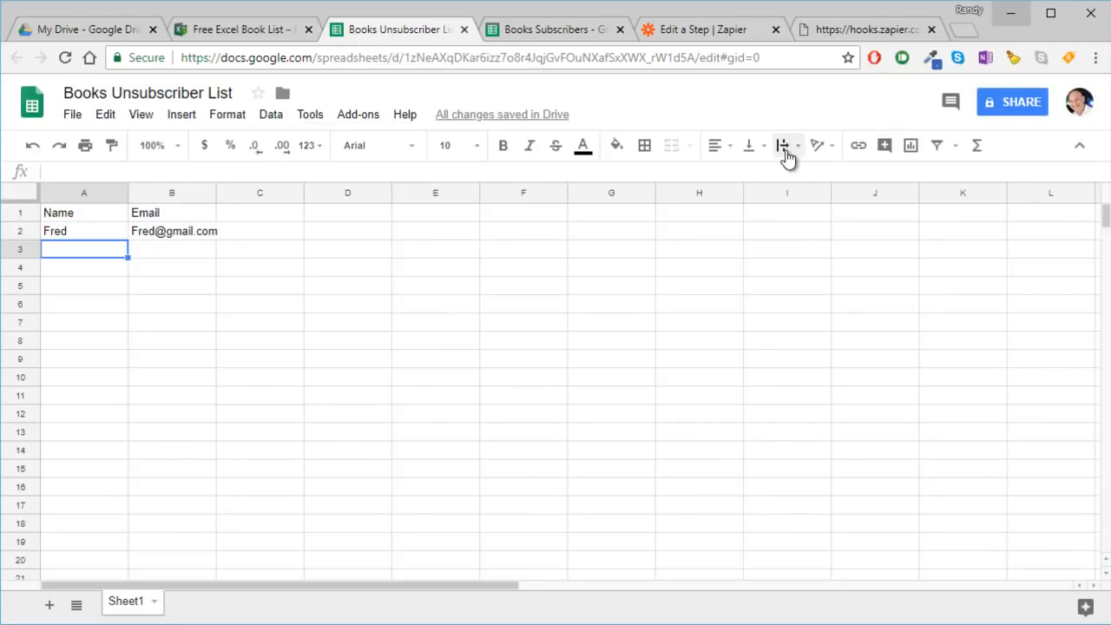
{"action": "left_click", "coordinate": [468, 397]}
{"action": "left_click_drag", "start_coordinate": [74, 236], "coordinate": [156, 236]}
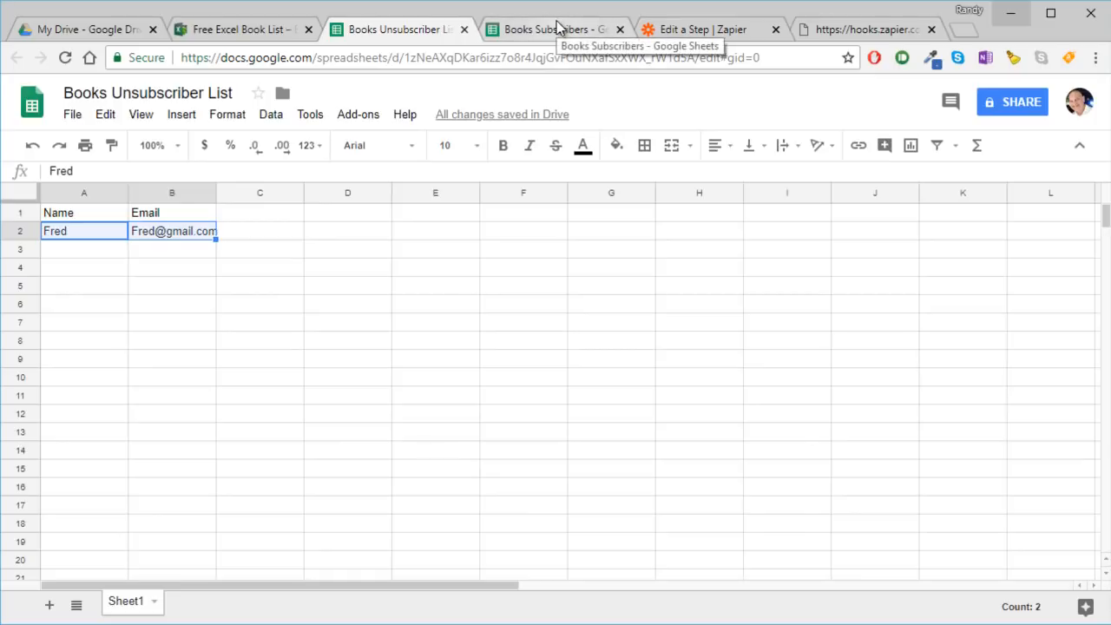
- Return to Zapier, finish the zap's setup and name it "Unsub Hook"
{"action": "left_click", "coordinate": [725, 29]}
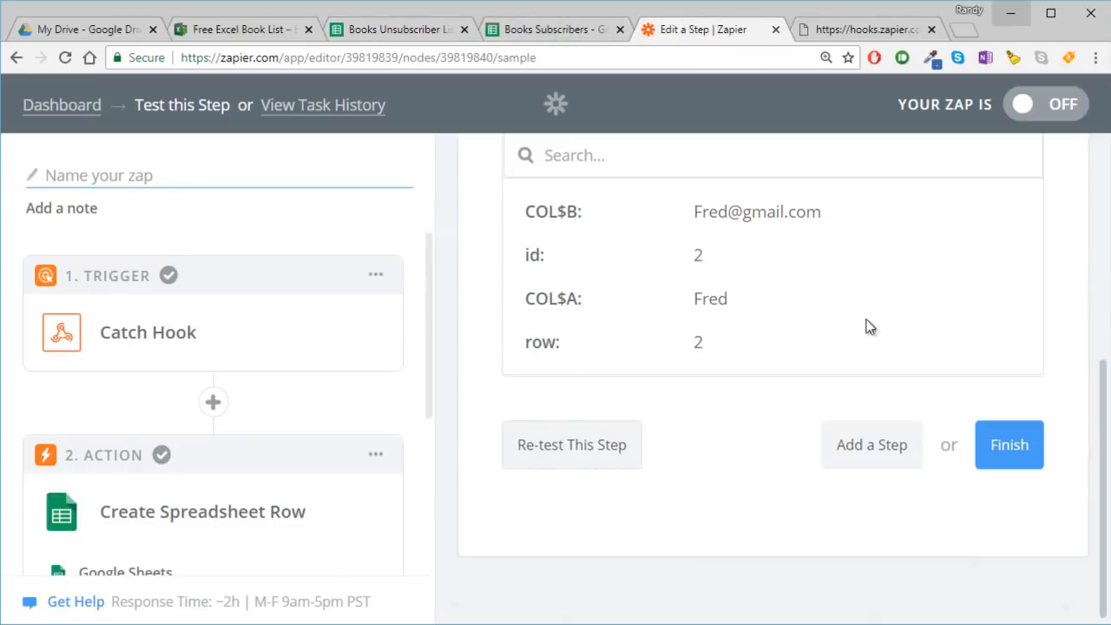
{"action": "left_click", "coordinate": [1007, 458]}
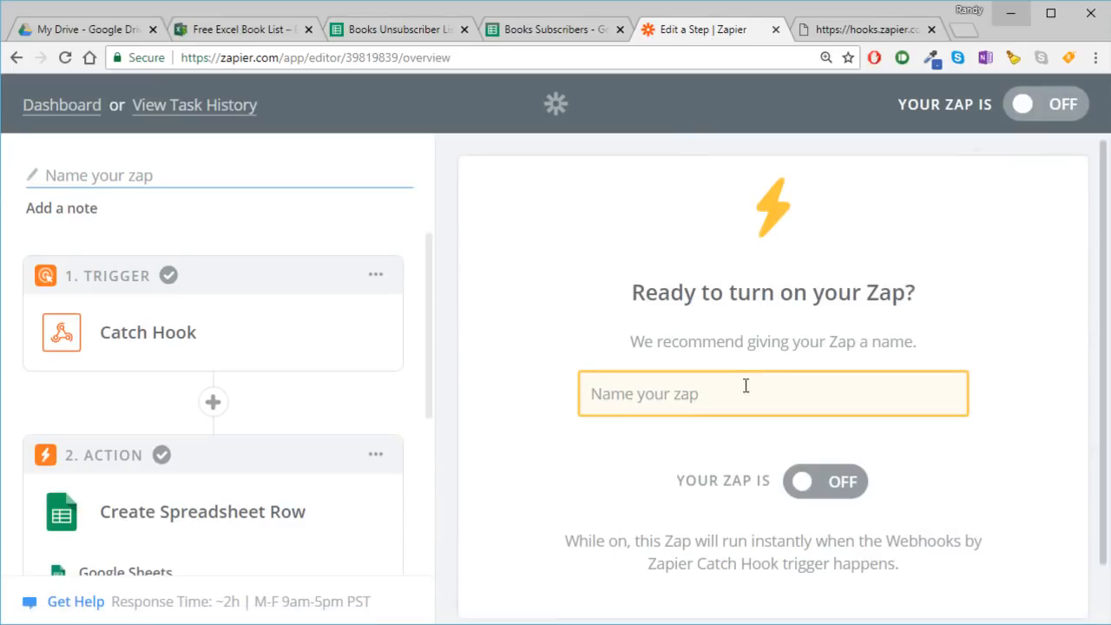
{"action": "left_click", "coordinate": [745, 386]}
{"action": "type", "text": "Uns"}
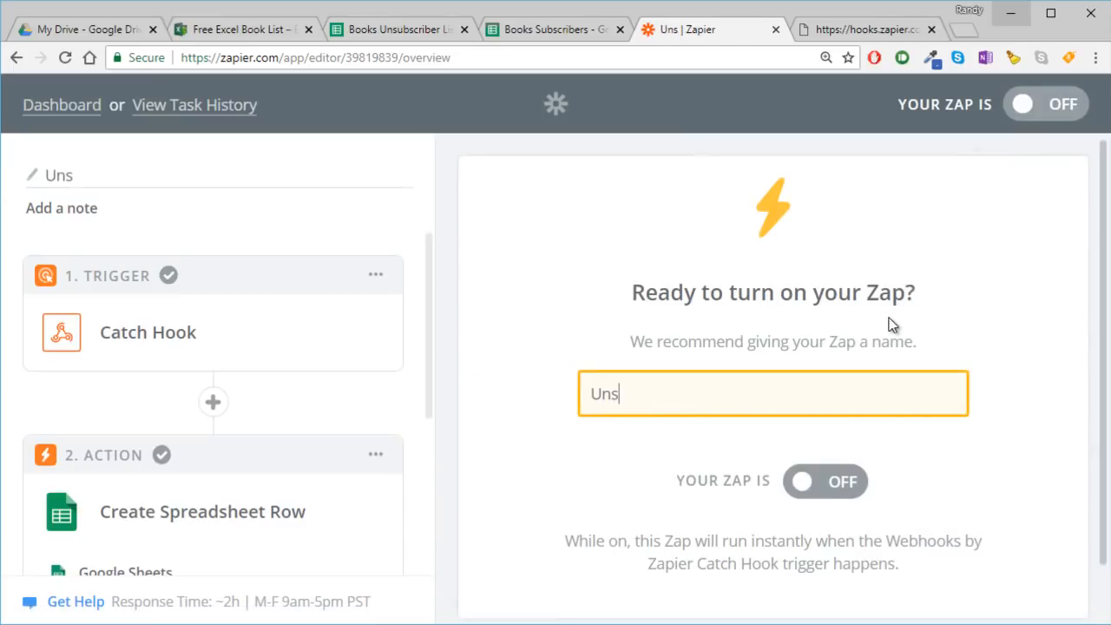
{"action": "type", "text": "ub "}
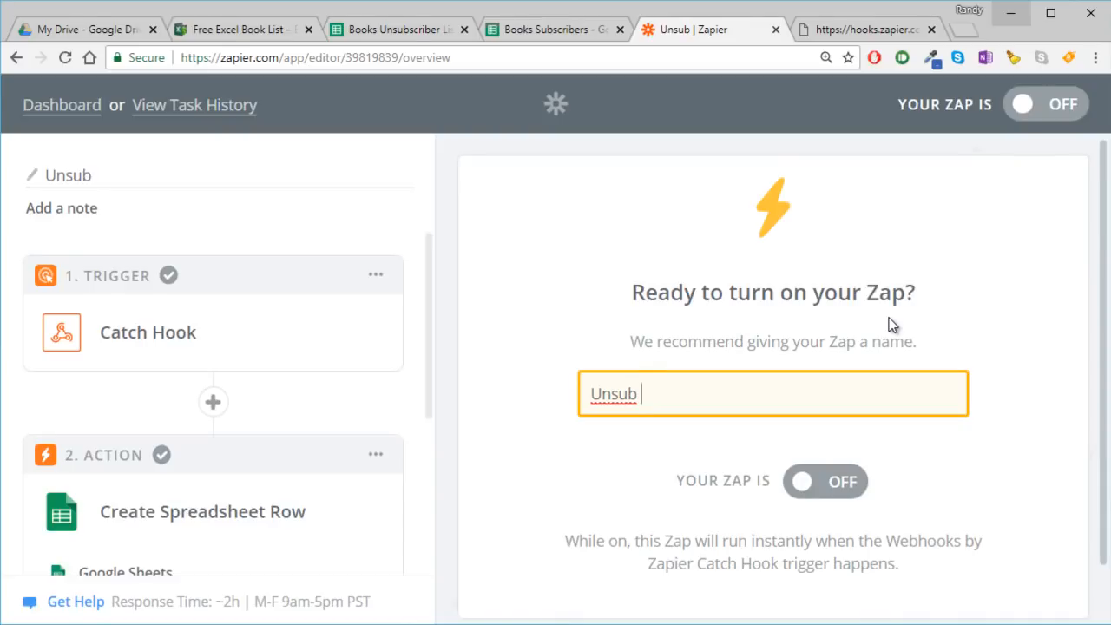
{"action": "type", "text": "Hook"}
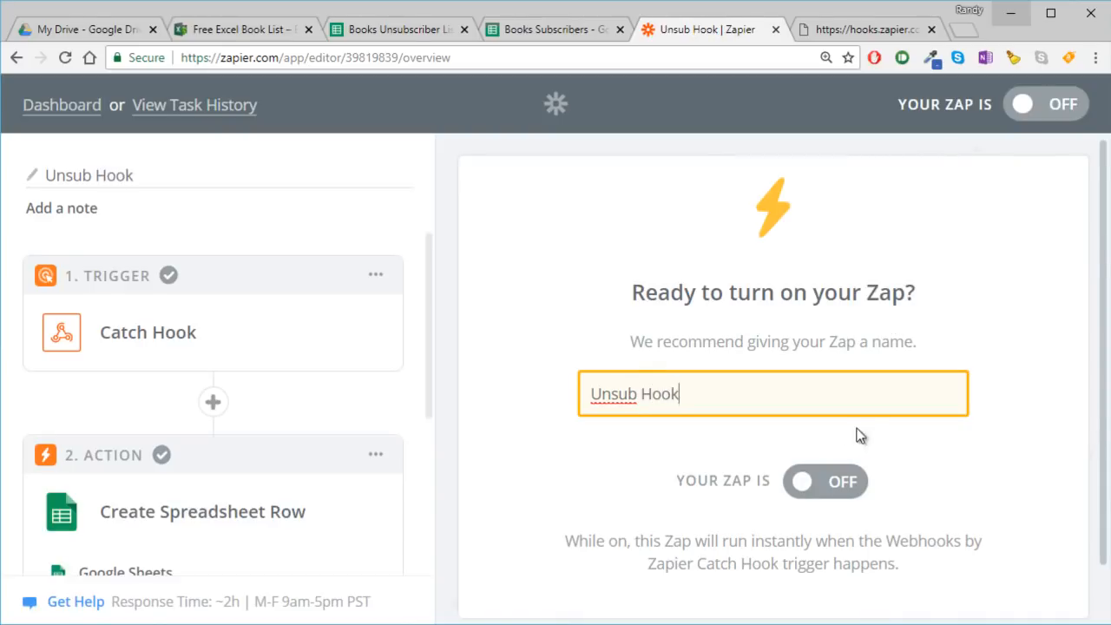
- Turn on the Unsub Hook zap and find it in the list of zaps on the dashboard
{"action": "left_click", "coordinate": [826, 484]}
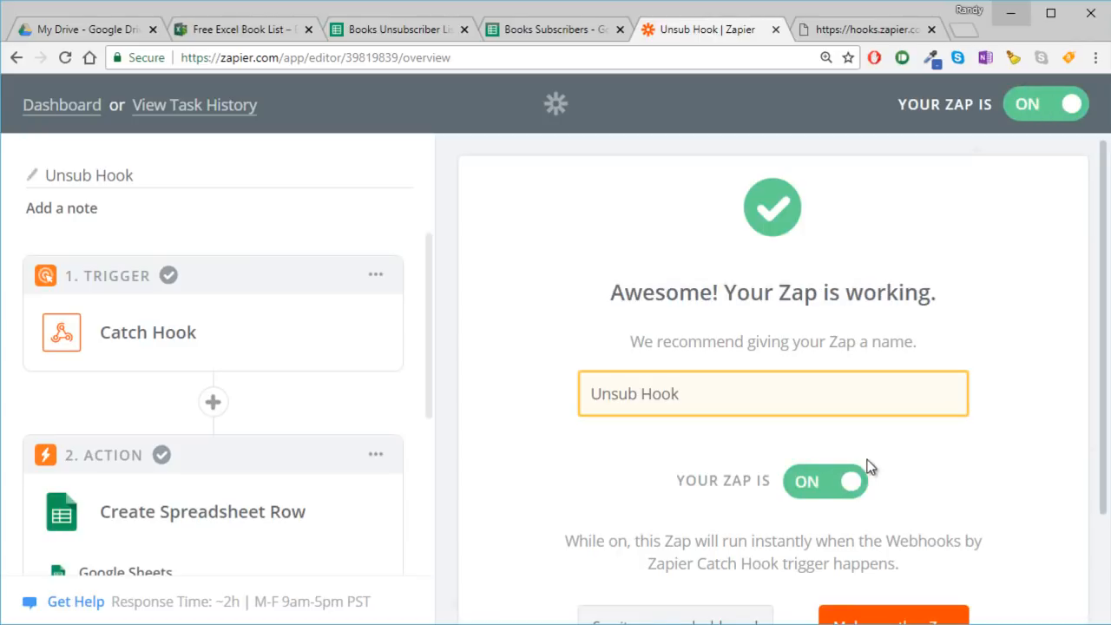
{"action": "scroll", "coordinate": [870, 467], "scroll_direction": "down", "scroll_amount": 2}
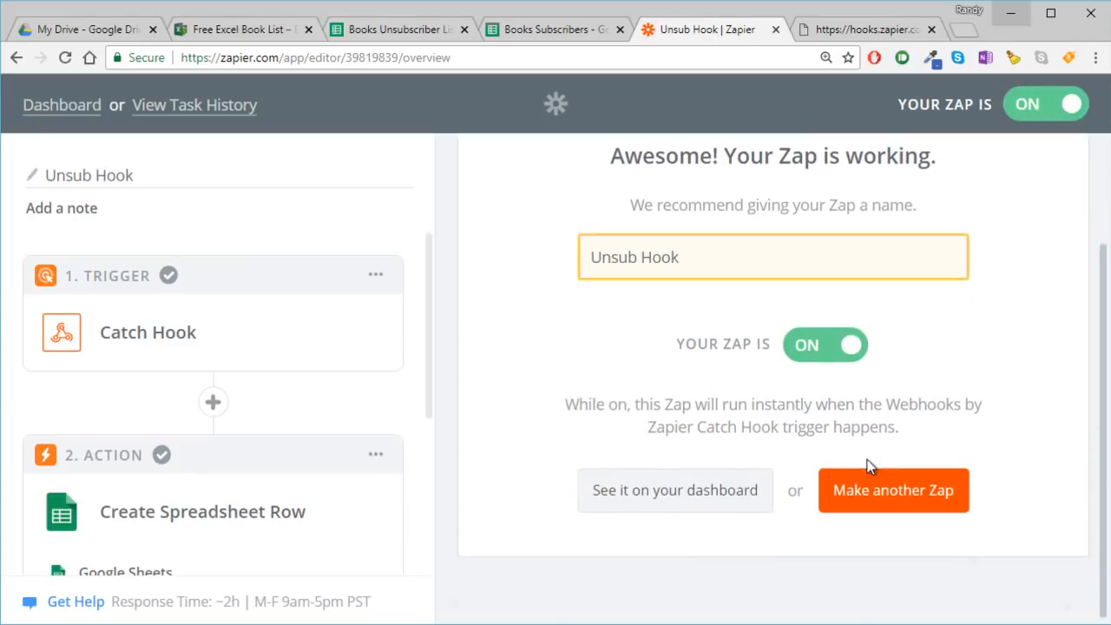
{"action": "left_click", "coordinate": [690, 492]}
{"action": "scroll", "coordinate": [688, 481], "scroll_direction": "down", "scroll_amount": 3}
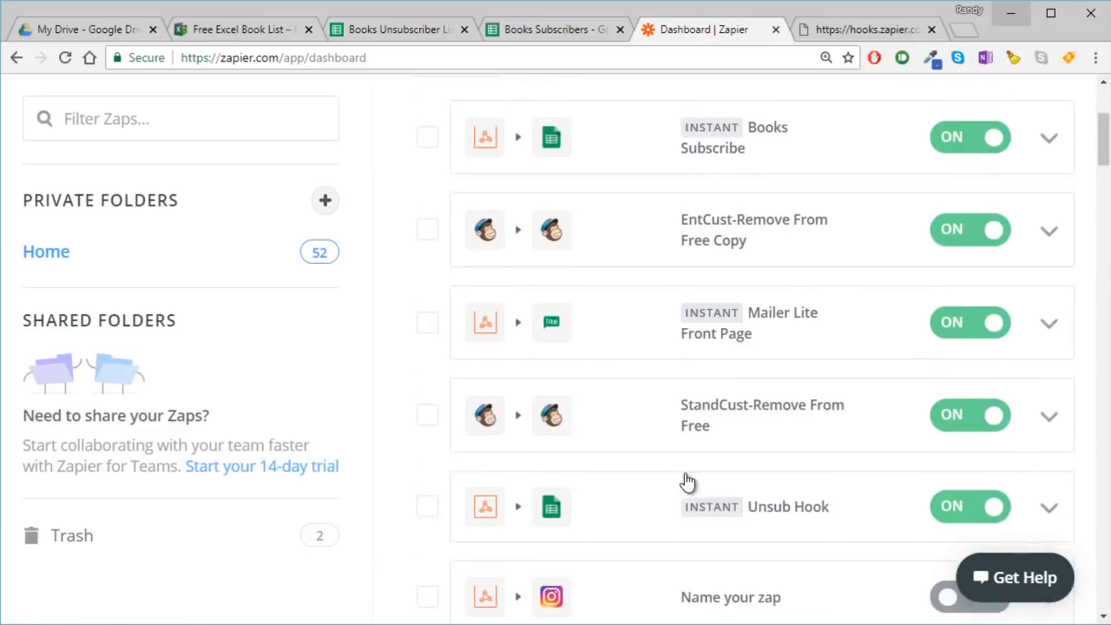
{"action": "scroll", "coordinate": [687, 478], "scroll_direction": "down", "scroll_amount": 2}
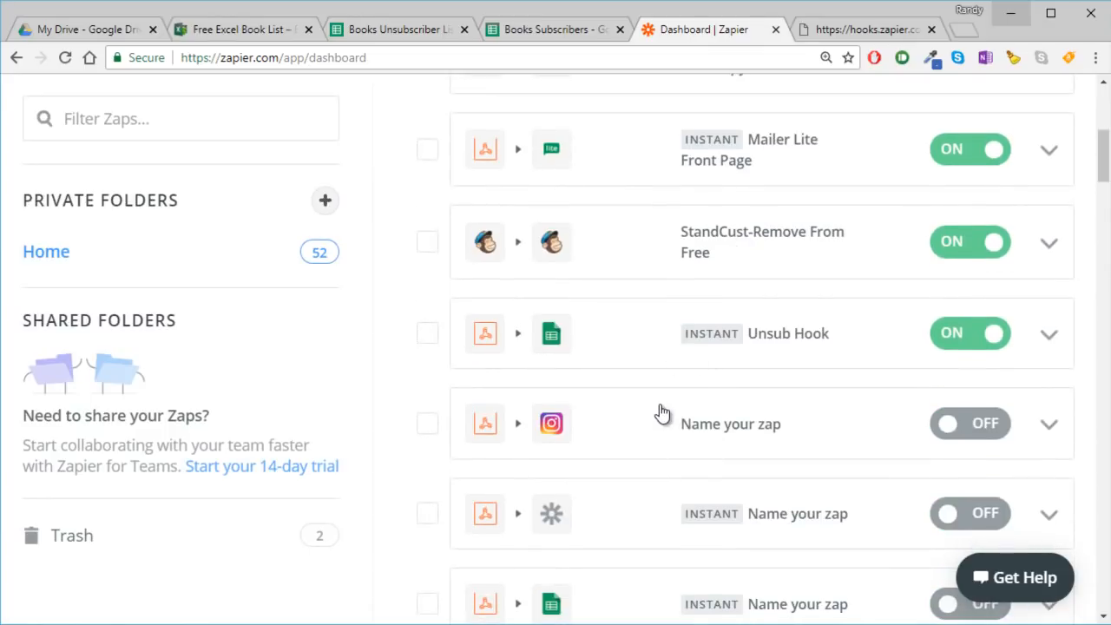
{"action": "scroll", "coordinate": [659, 414], "scroll_direction": "up", "scroll_amount": 5}
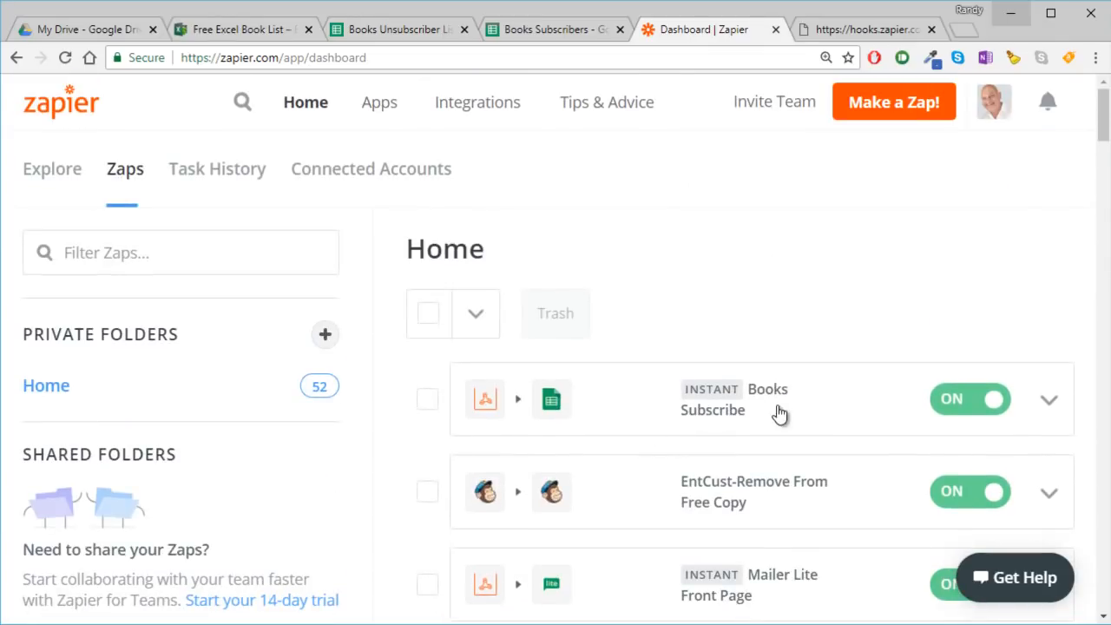
{"action": "scroll", "coordinate": [738, 429], "scroll_direction": "down", "scroll_amount": 2}
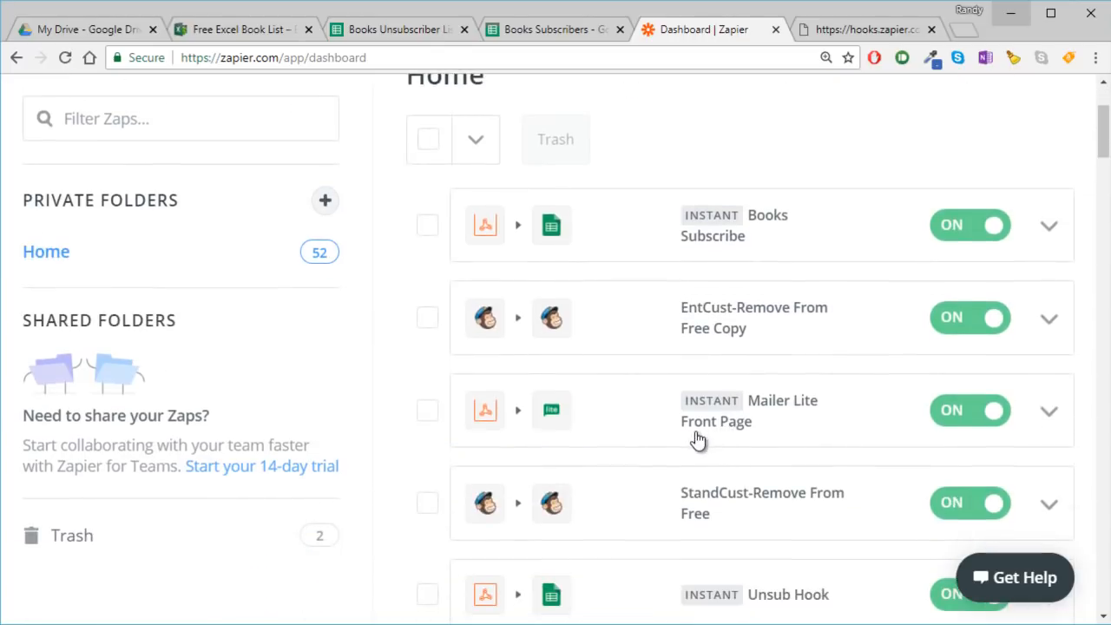
{"action": "scroll", "coordinate": [763, 469], "scroll_direction": "down", "scroll_amount": 2}
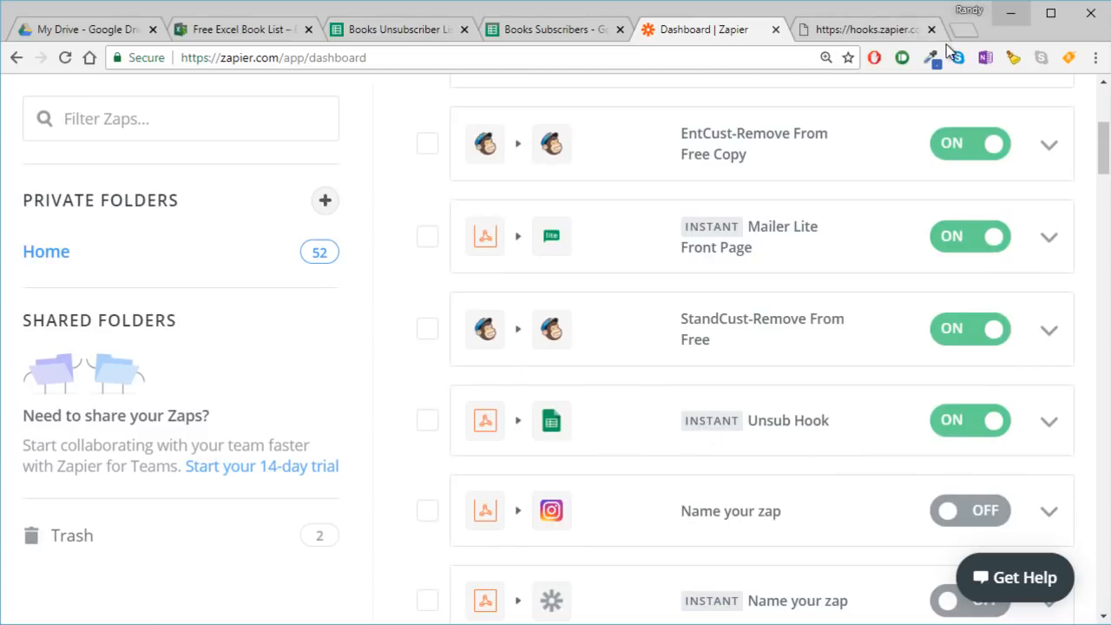
- Check the webhook response page, the Books Subscribers sheet and the Books Unsubscriber List sheet
{"action": "left_click", "coordinate": [853, 33]}
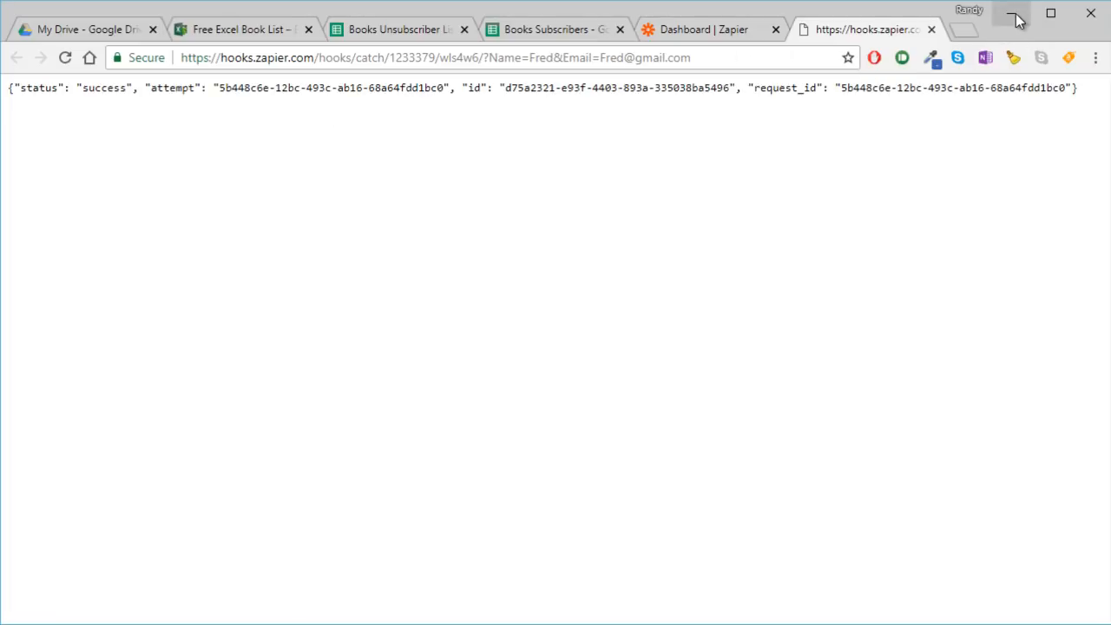
{"action": "left_click", "coordinate": [537, 26]}
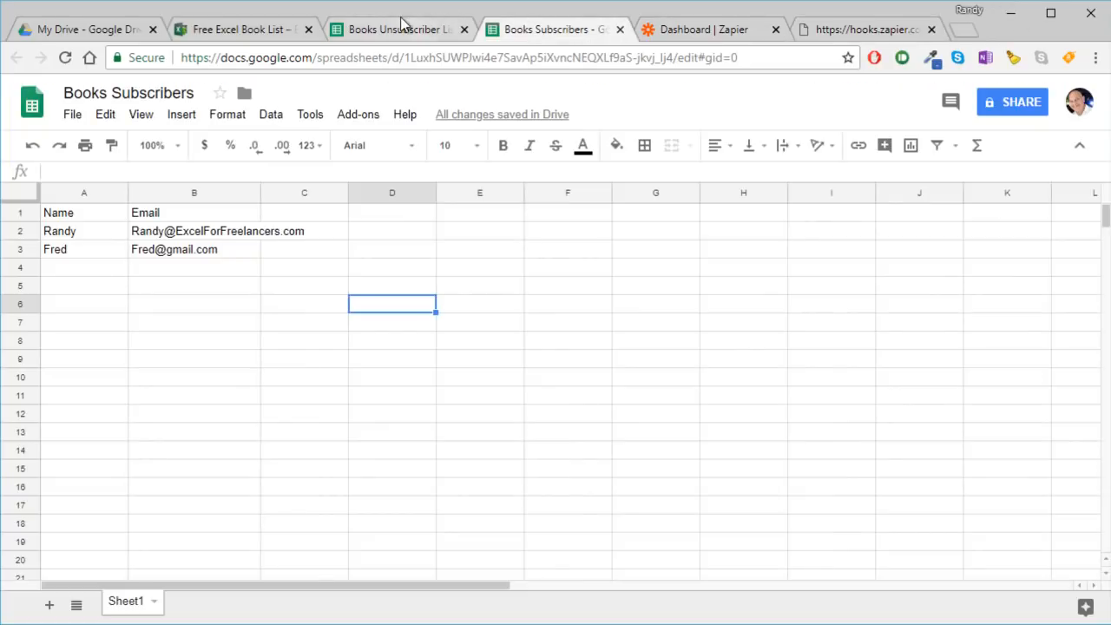
{"action": "left_click", "coordinate": [399, 27]}
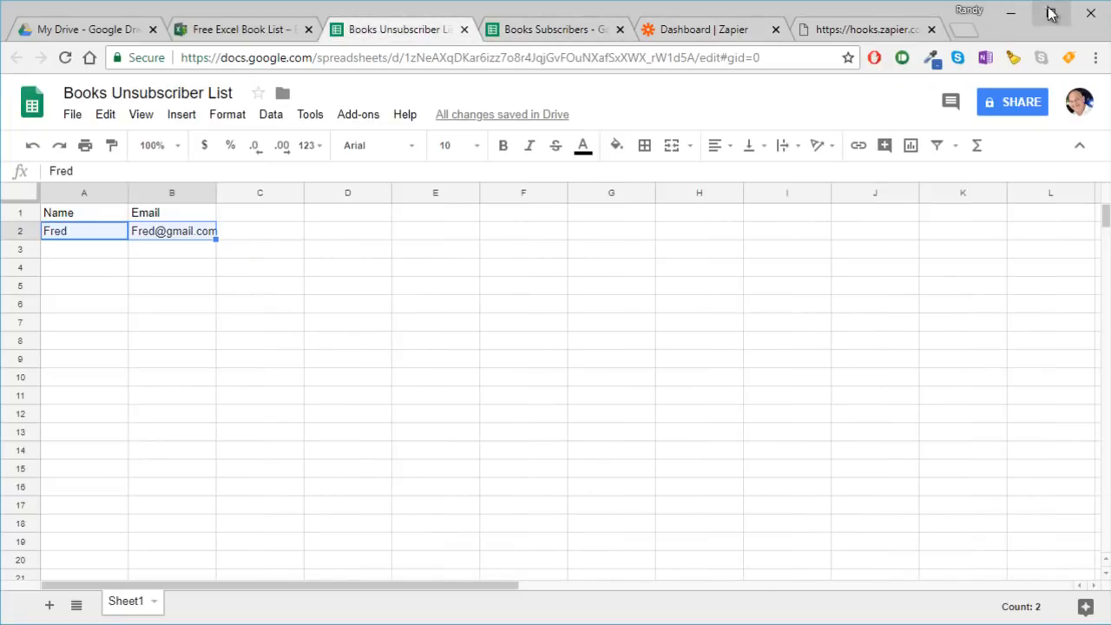
- Minimize the browser and close both open Outlook email drafts without saving changes
{"action": "left_click", "coordinate": [1012, 13]}
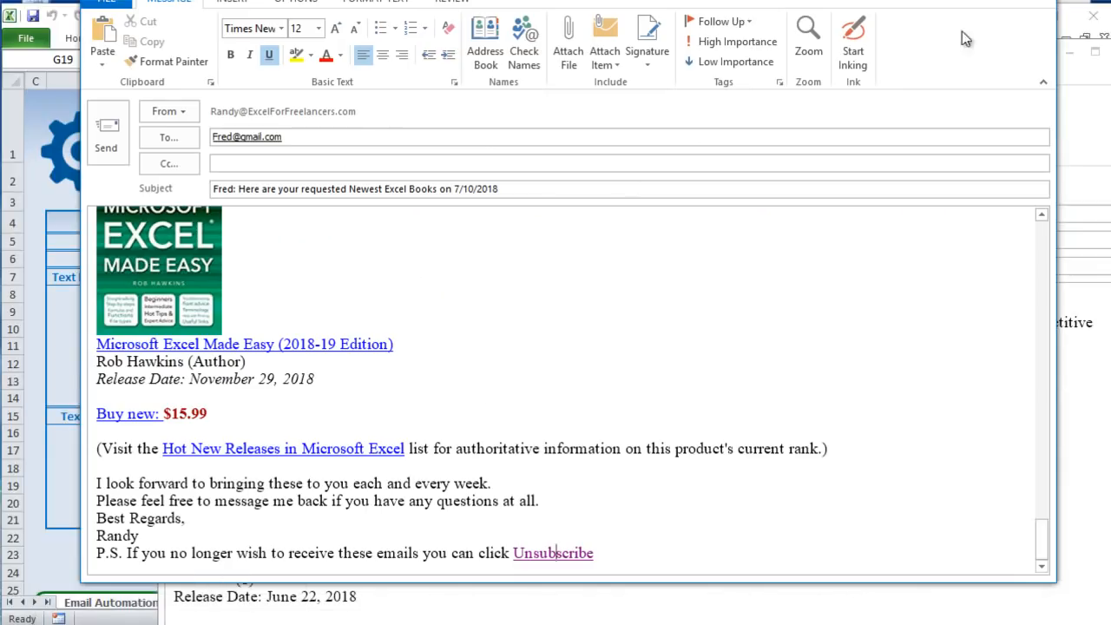
{"action": "key", "text": "Escape"}
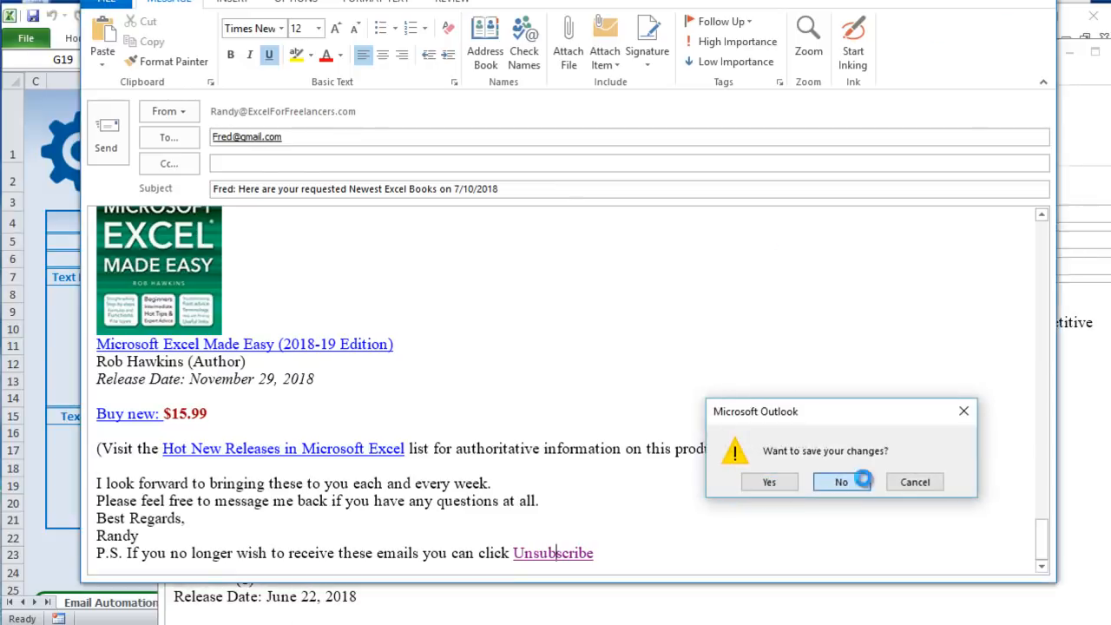
{"action": "left_click", "coordinate": [825, 479]}
{"action": "key", "text": "Escape"}
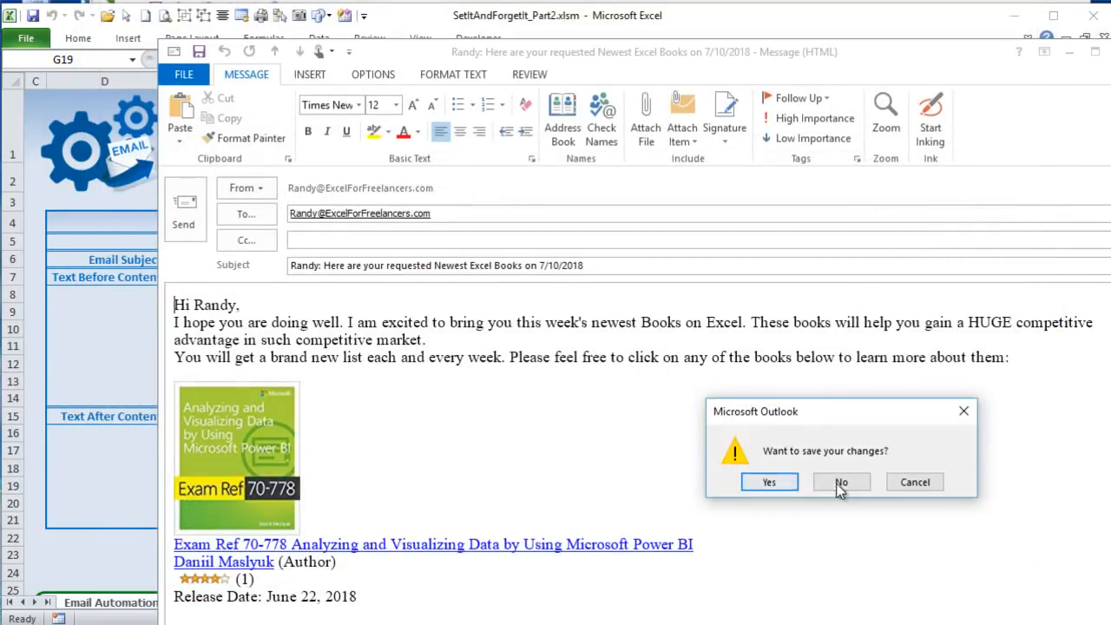
{"action": "left_click", "coordinate": [836, 480]}
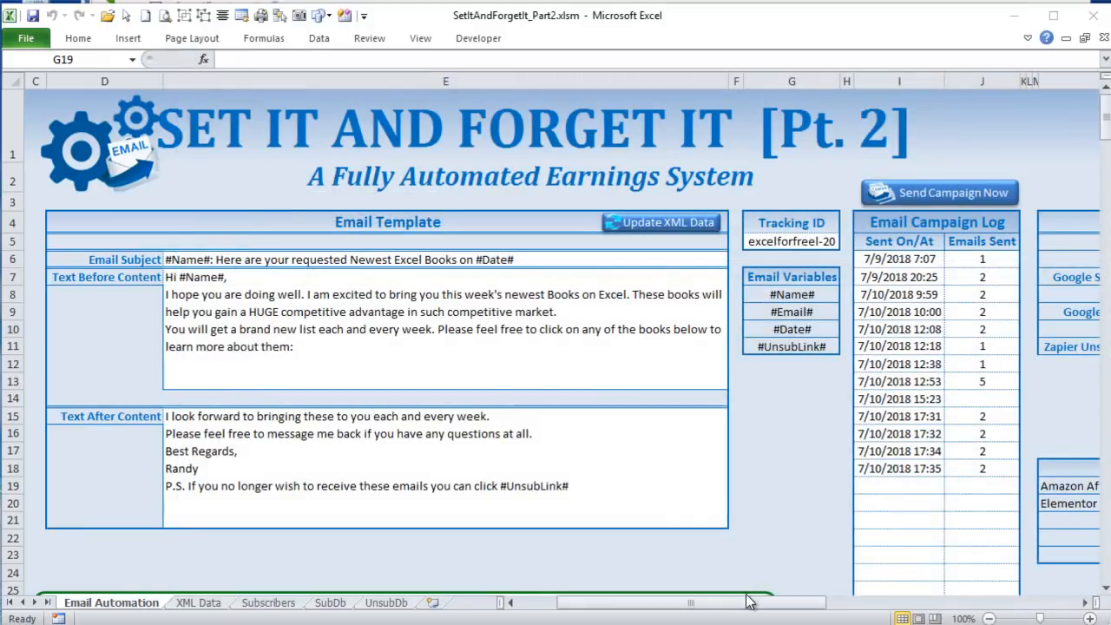
- Review the subscriber sheet, unsubscriber sheet and Zapier webhook links in cells O7, O9 and O11 of the Email Automation sheet
{"action": "left_click_drag", "start_coordinate": [807, 602], "coordinate": [952, 613]}
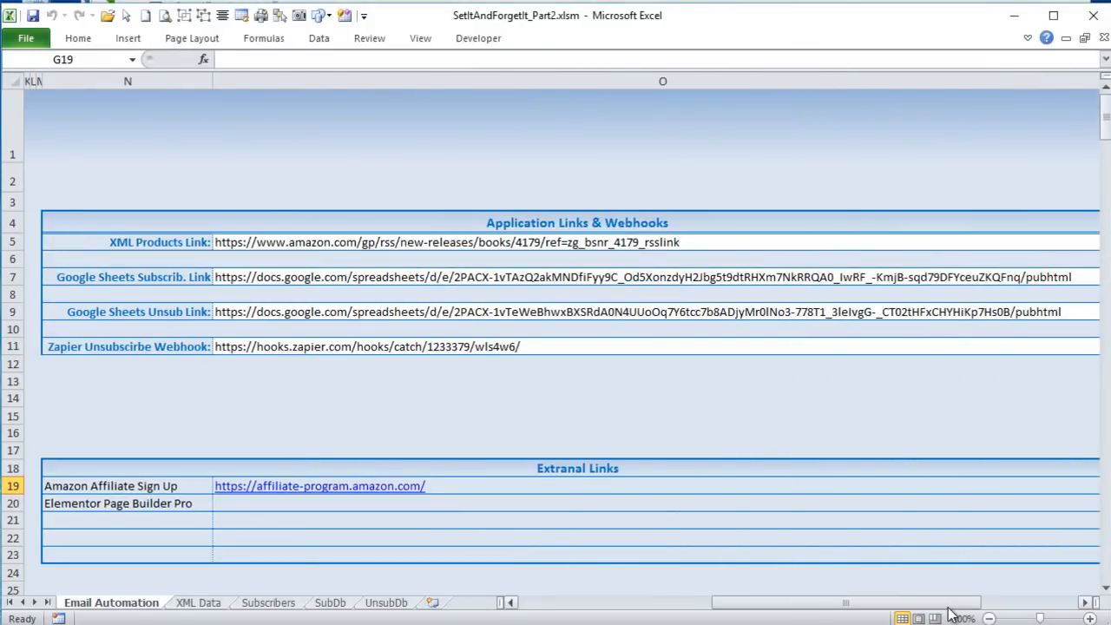
{"action": "left_click", "coordinate": [300, 279]}
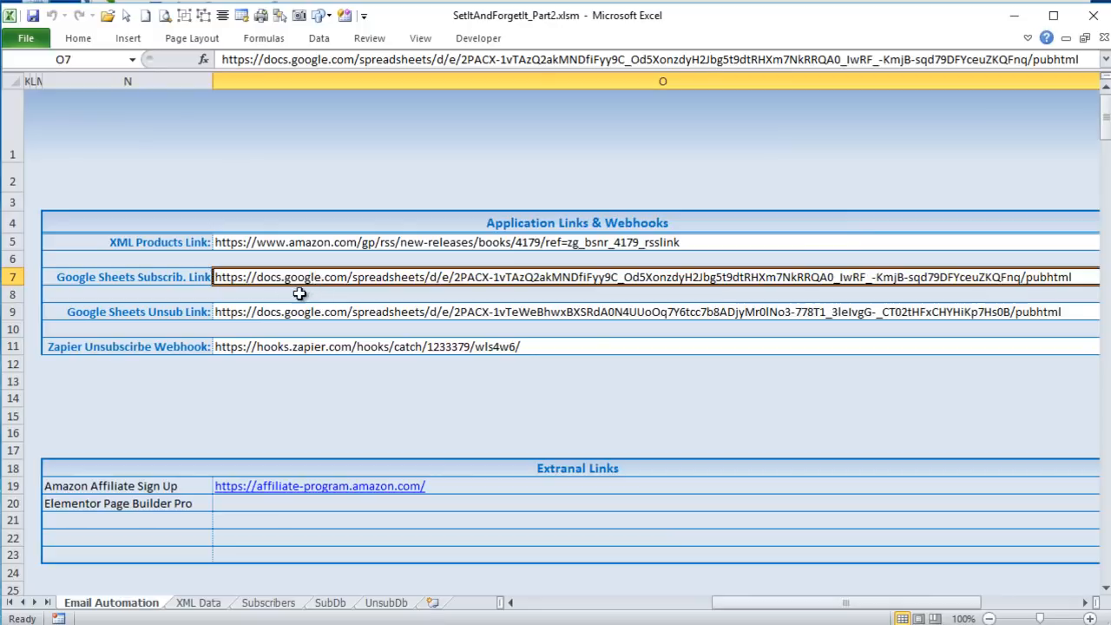
{"action": "left_click", "coordinate": [279, 312]}
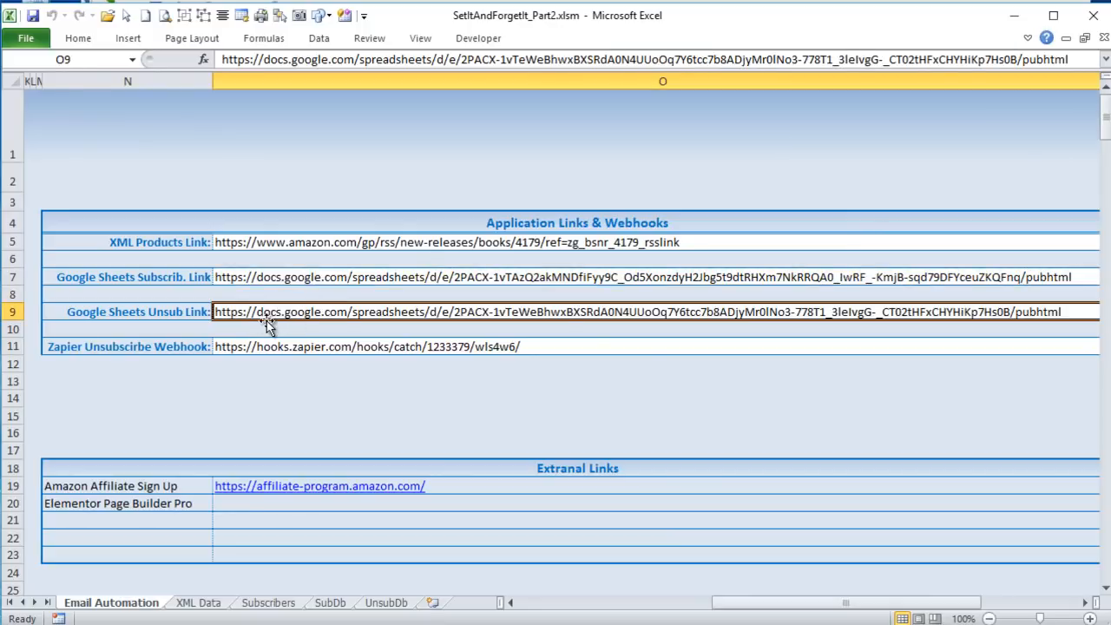
{"action": "left_click", "coordinate": [276, 346]}
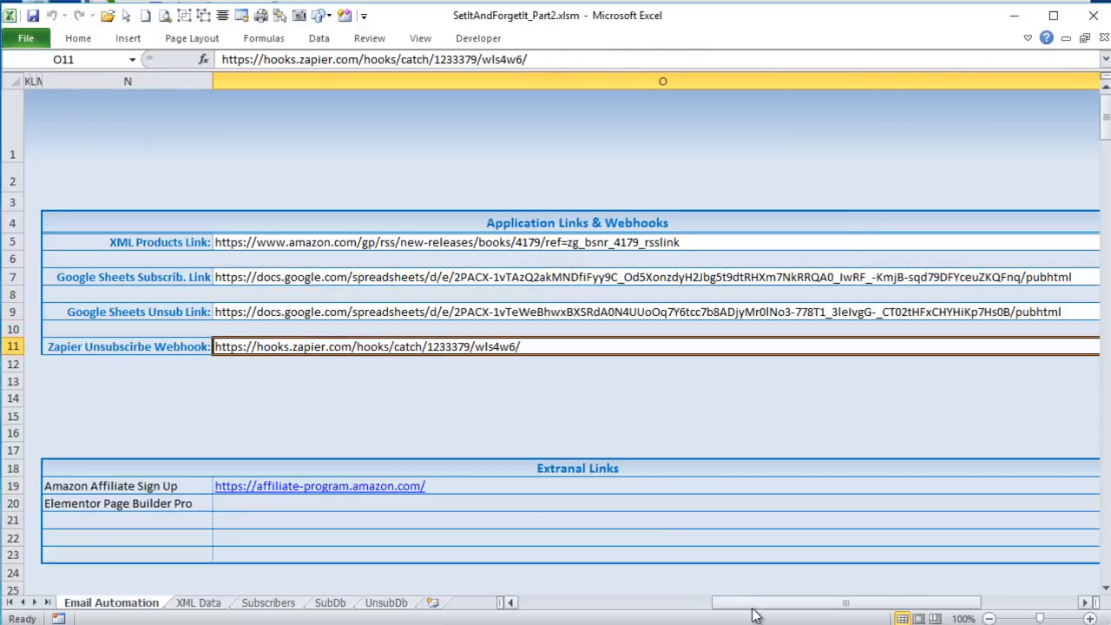
{"action": "left_click_drag", "start_coordinate": [758, 602], "coordinate": [707, 599]}
{"action": "left_click_drag", "start_coordinate": [564, 595], "coordinate": [561, 591]}
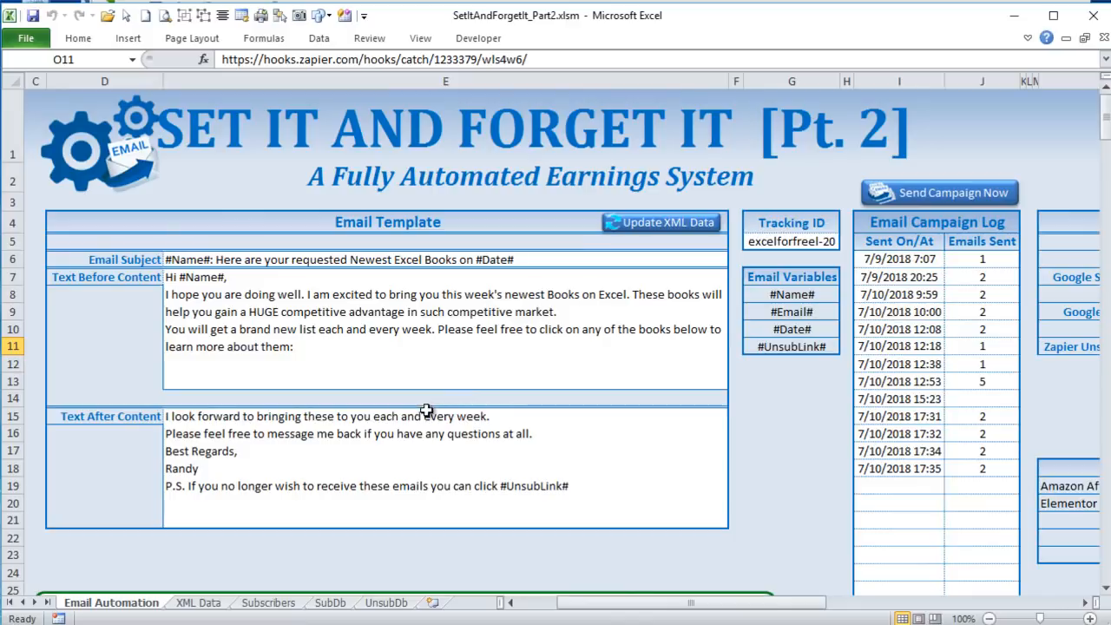
- Check the imported names and emails in the SubDb sheet and the Name and Email columns of the UnsubDb sheet
{"action": "left_click", "coordinate": [324, 605]}
{"action": "left_click_drag", "start_coordinate": [86, 151], "coordinate": [176, 178]}
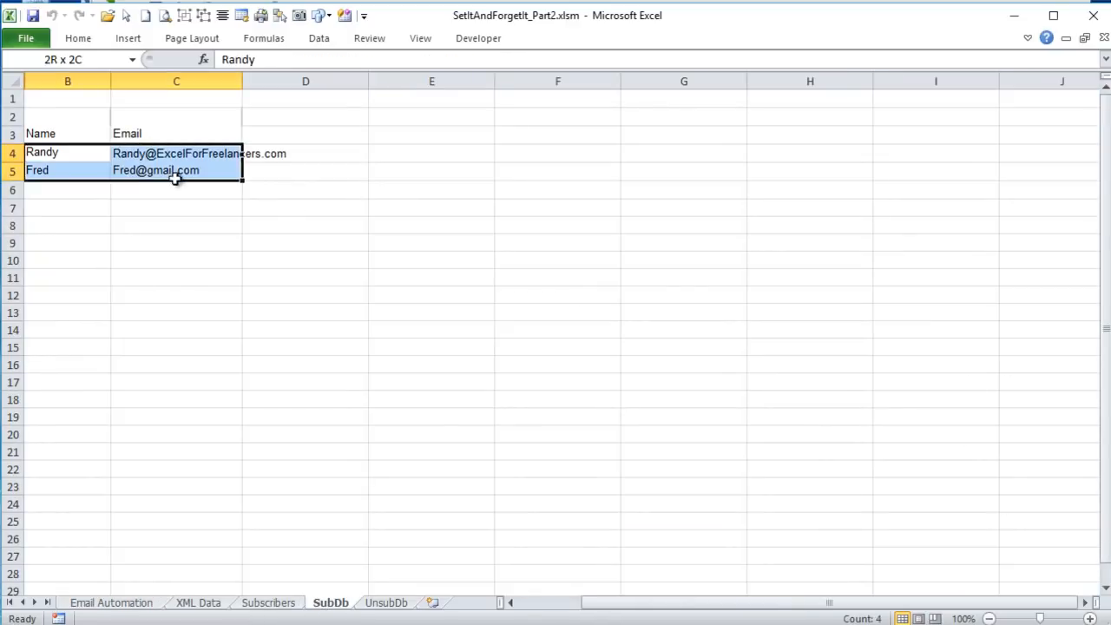
{"action": "left_click", "coordinate": [390, 604]}
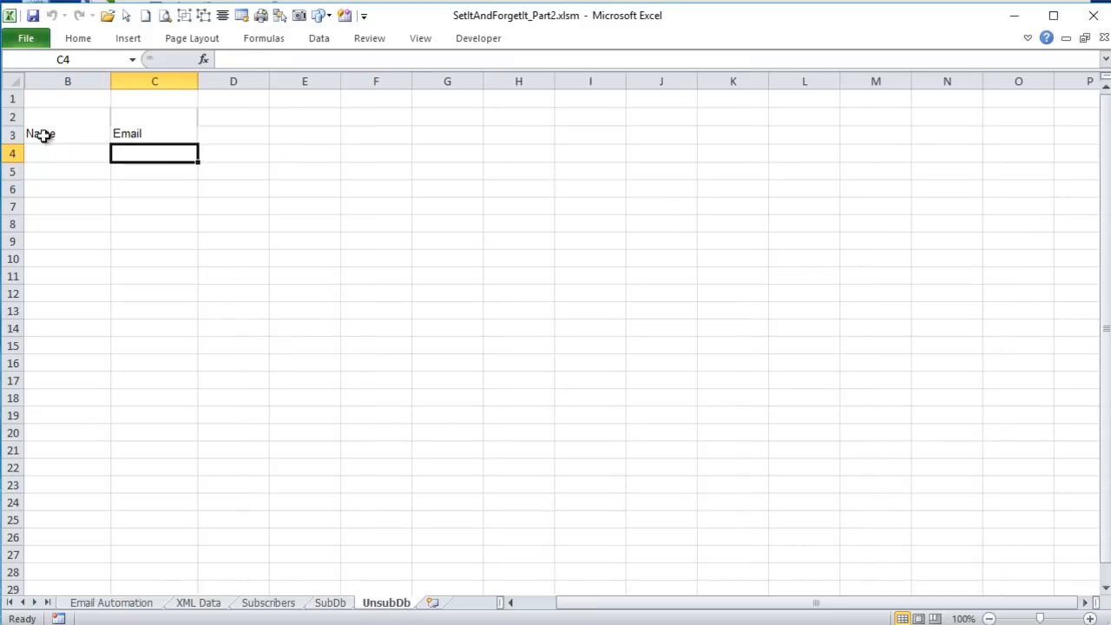
{"action": "left_click_drag", "start_coordinate": [43, 154], "coordinate": [169, 173]}
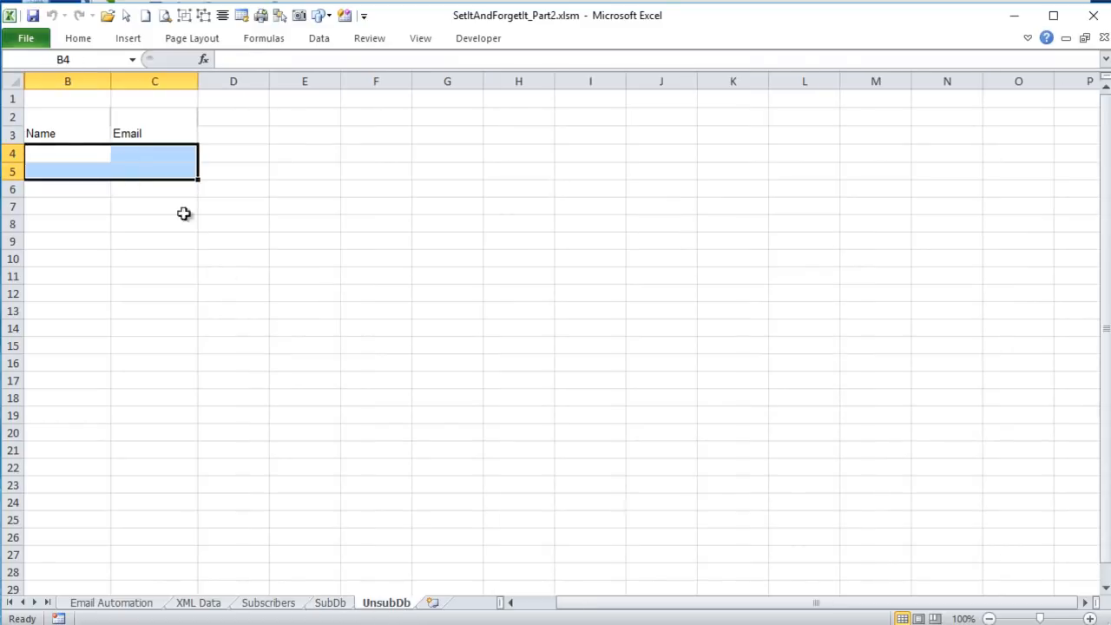
{"action": "left_click", "coordinate": [95, 169]}
{"action": "left_click_drag", "start_coordinate": [92, 151], "coordinate": [143, 161]}
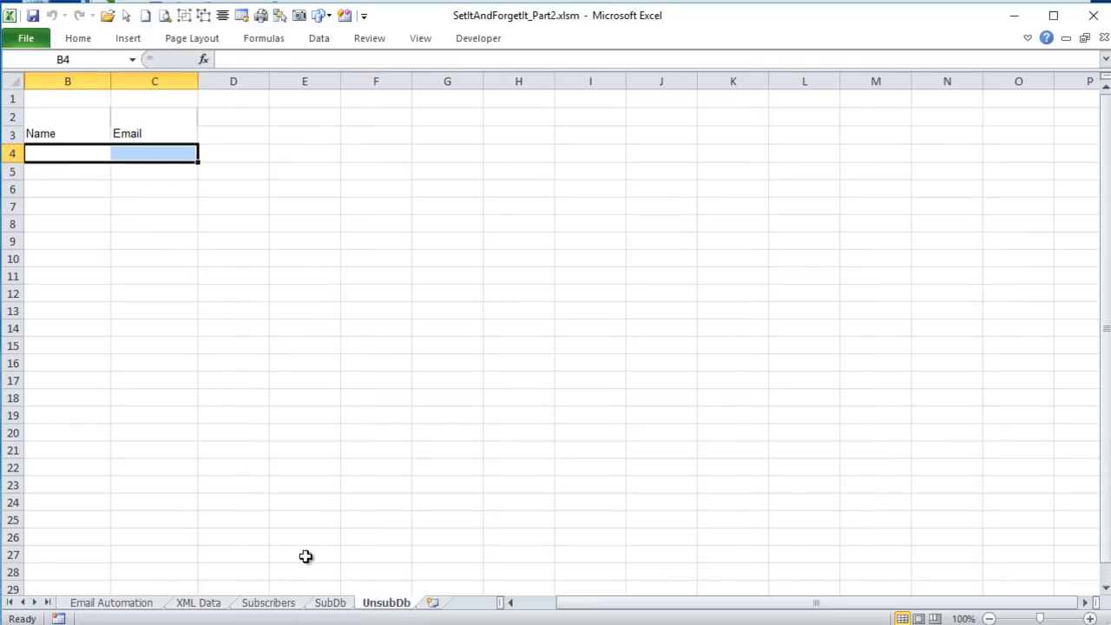
- Run Send Campaign Now from the Email Automation sheet and close the generated email draft without saving
{"action": "left_click", "coordinate": [89, 606]}
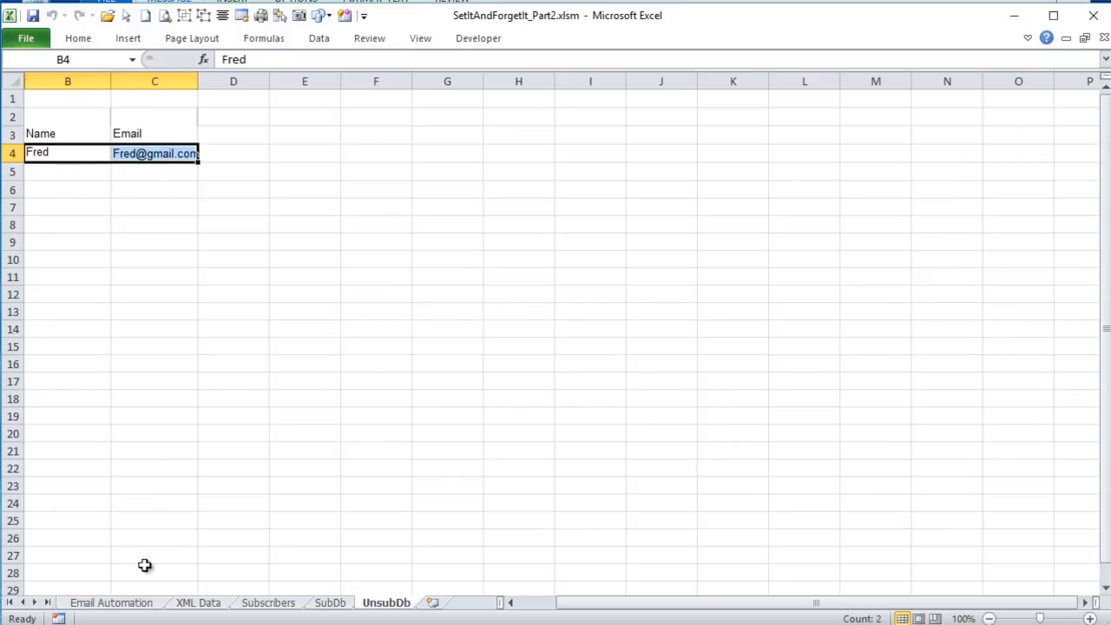
{"action": "left_click", "coordinate": [134, 603]}
{"action": "left_click", "coordinate": [965, 192]}
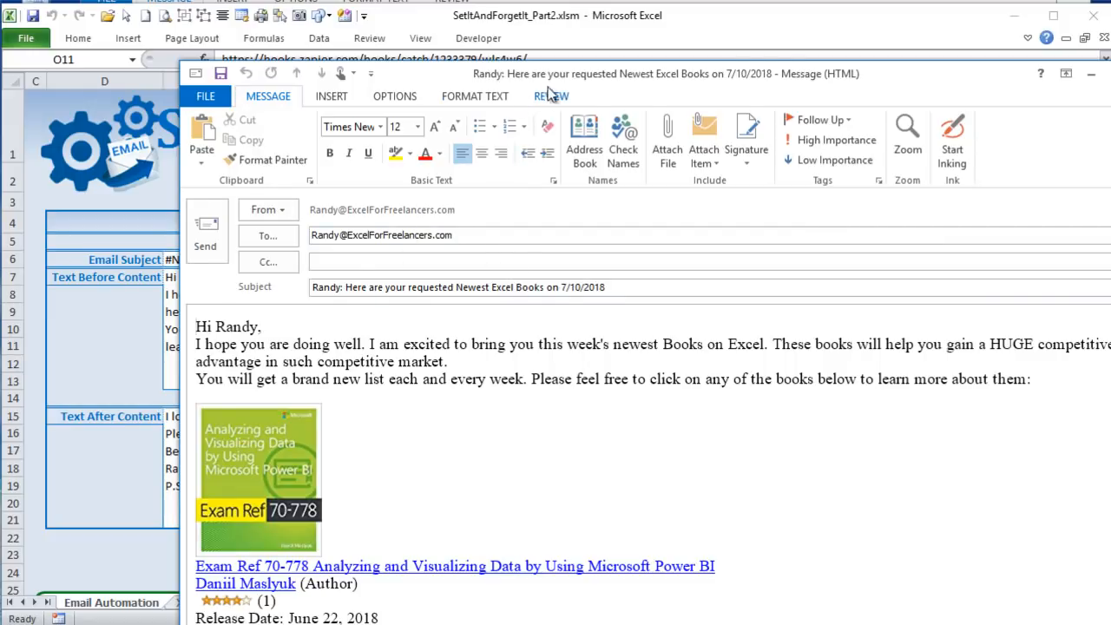
{"action": "left_click_drag", "start_coordinate": [452, 79], "coordinate": [424, 36]}
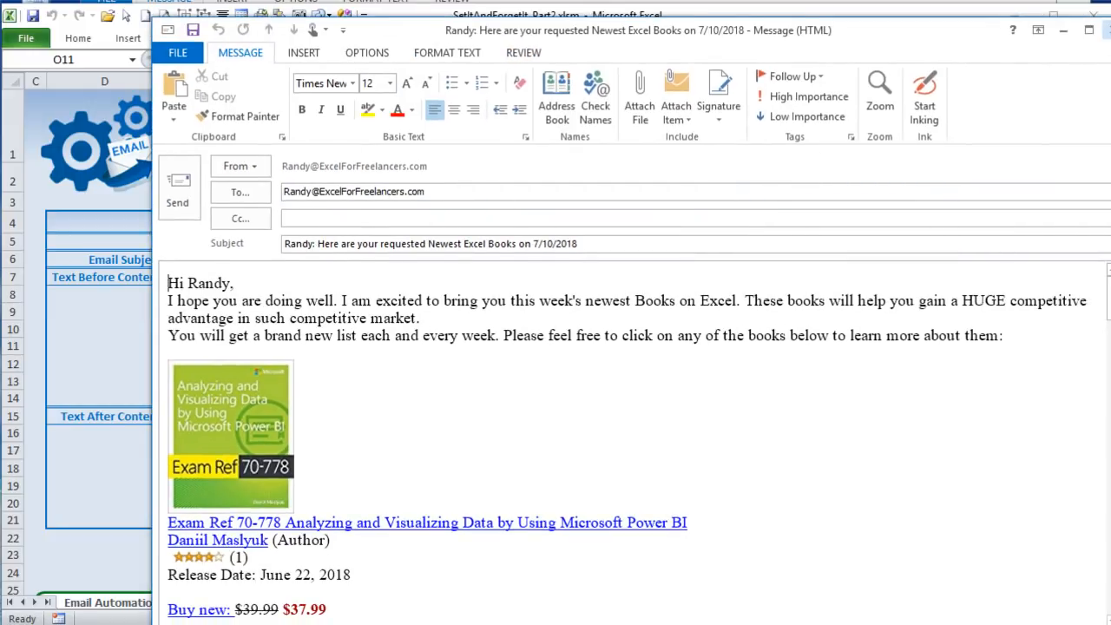
{"action": "left_click", "coordinate": [1104, 30]}
{"action": "left_click", "coordinate": [839, 480]}
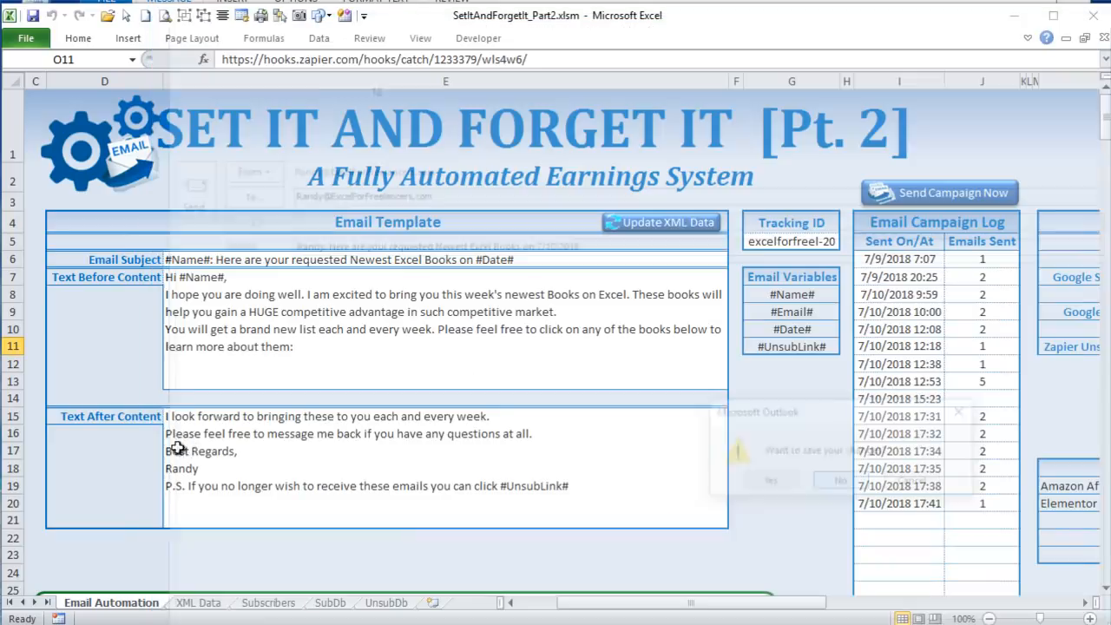
- Examine the unsubscribed contact's row in the Subscribers sheet and its Send Emails formula in D4
{"action": "left_click", "coordinate": [265, 602]}
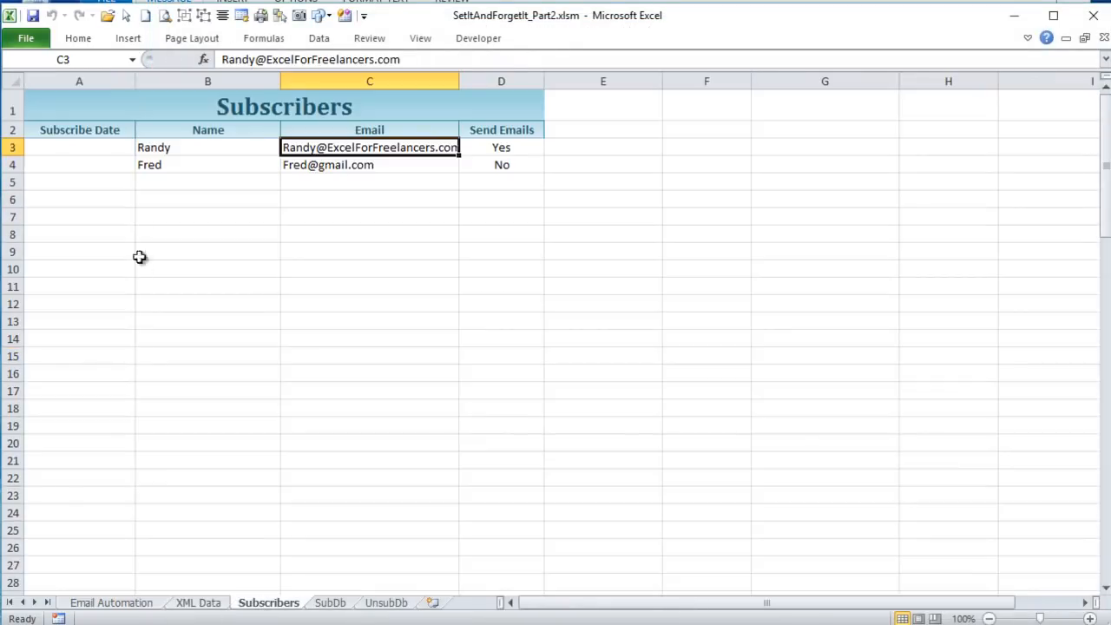
{"action": "left_click", "coordinate": [154, 163]}
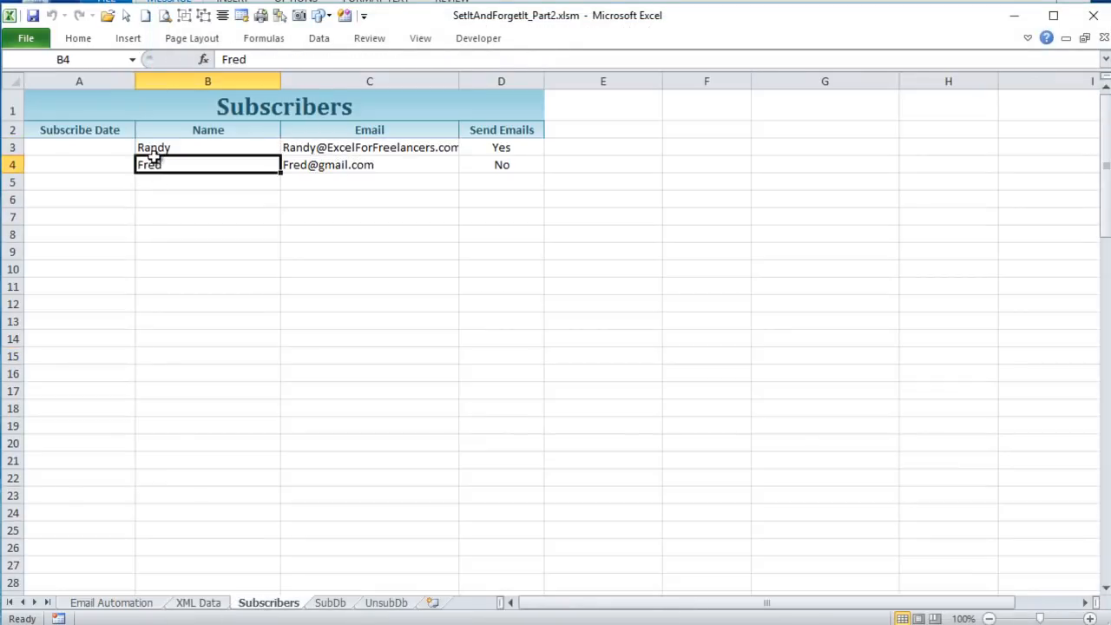
{"action": "left_click", "coordinate": [483, 167]}
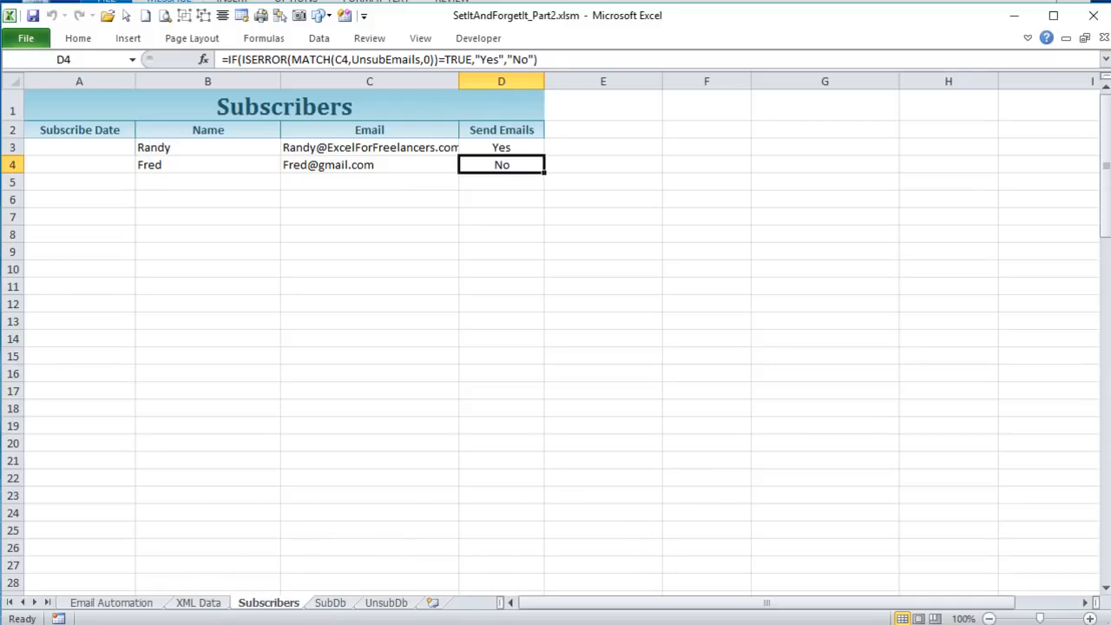
- Examine the #UnsubLink# variable at the end of the Text After Content in the Email Automation sheet's template
{"action": "left_click", "coordinate": [111, 602]}
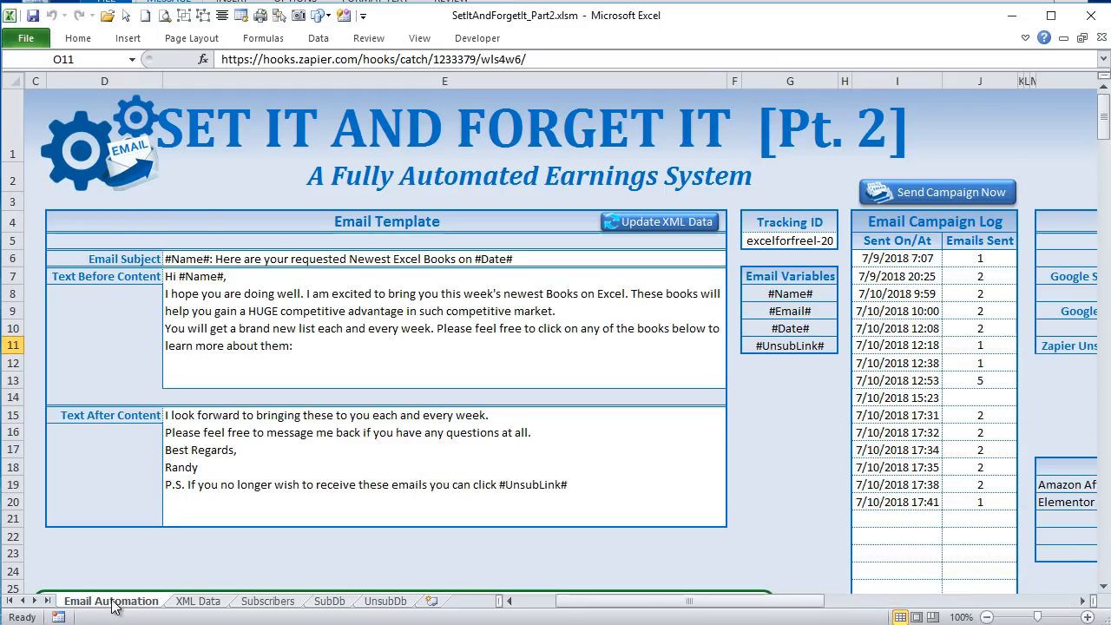
{"action": "left_click", "coordinate": [286, 480]}
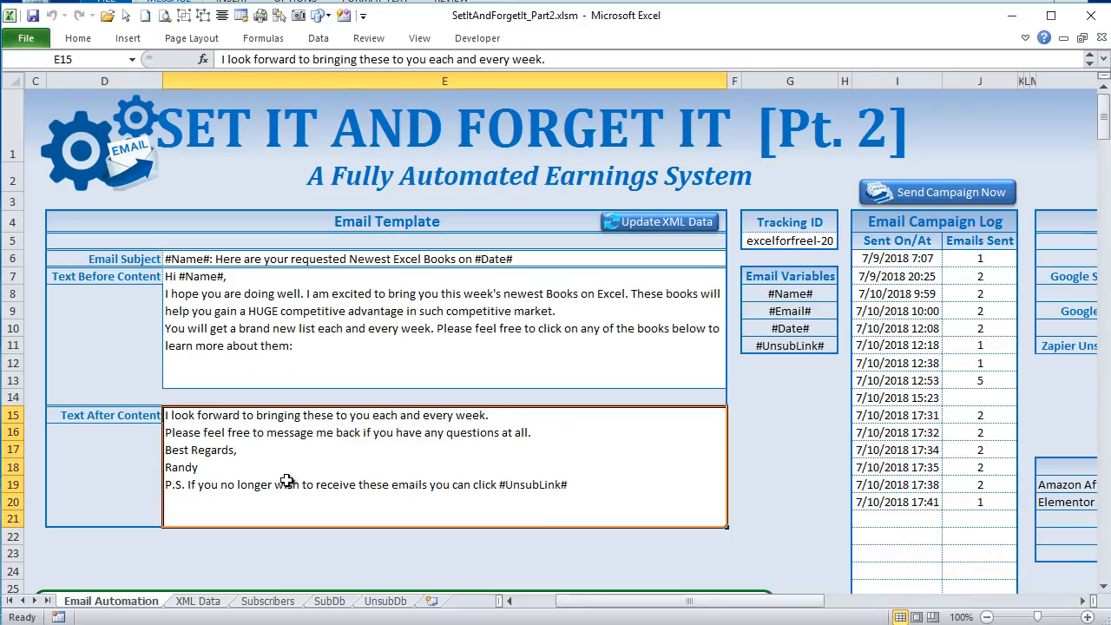
{"action": "double_click", "coordinate": [583, 486]}
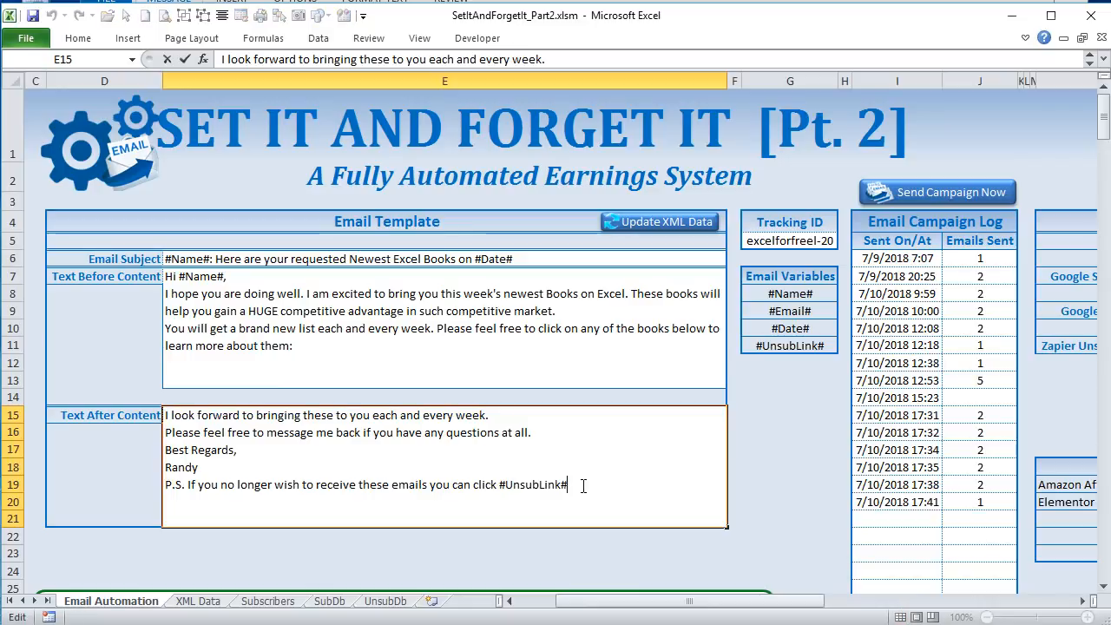
{"action": "left_click_drag", "start_coordinate": [583, 486], "coordinate": [505, 484]}
{"action": "left_click", "coordinate": [527, 453]}
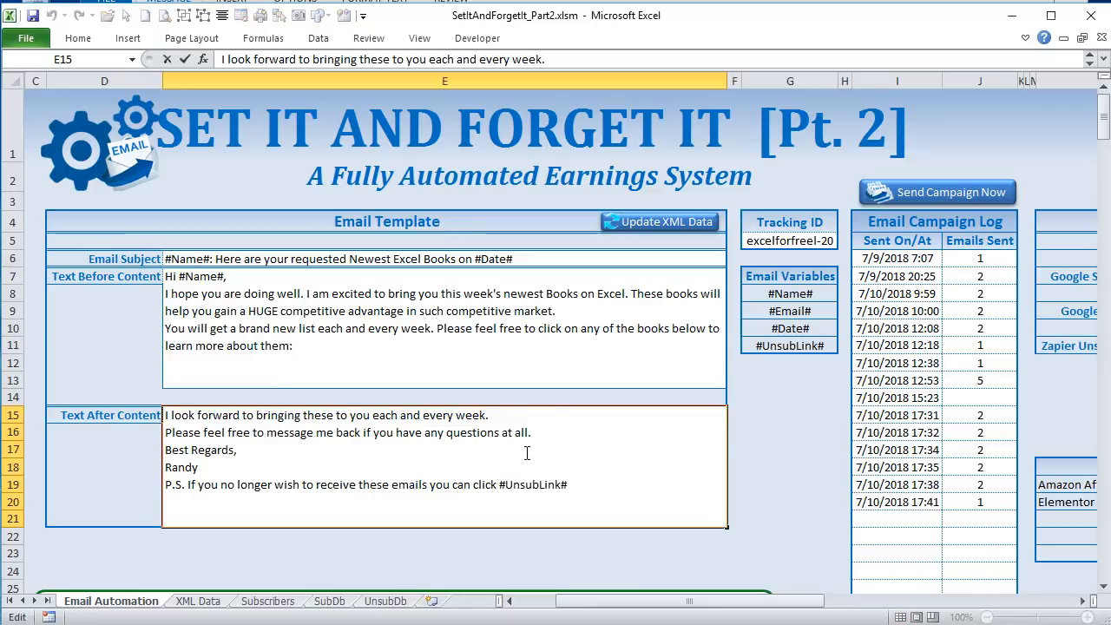
{"action": "left_click", "coordinate": [443, 322]}
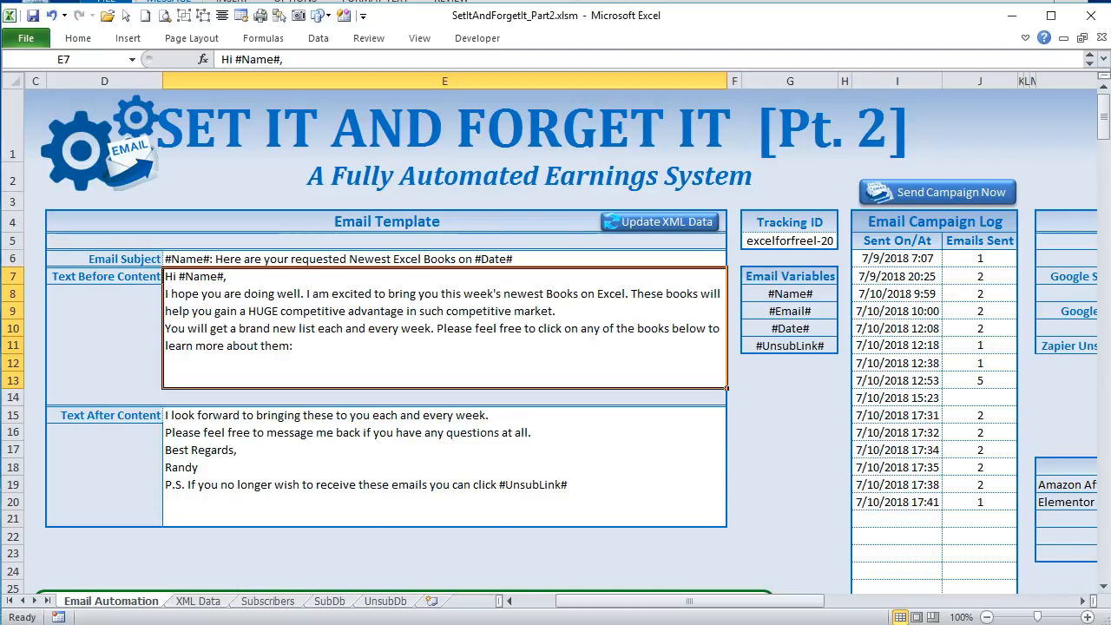
- Open the CreateEmails module in the VBA editor and find the start of the SendCampaignEmails macro
{"action": "key", "text": "alt+F11"}
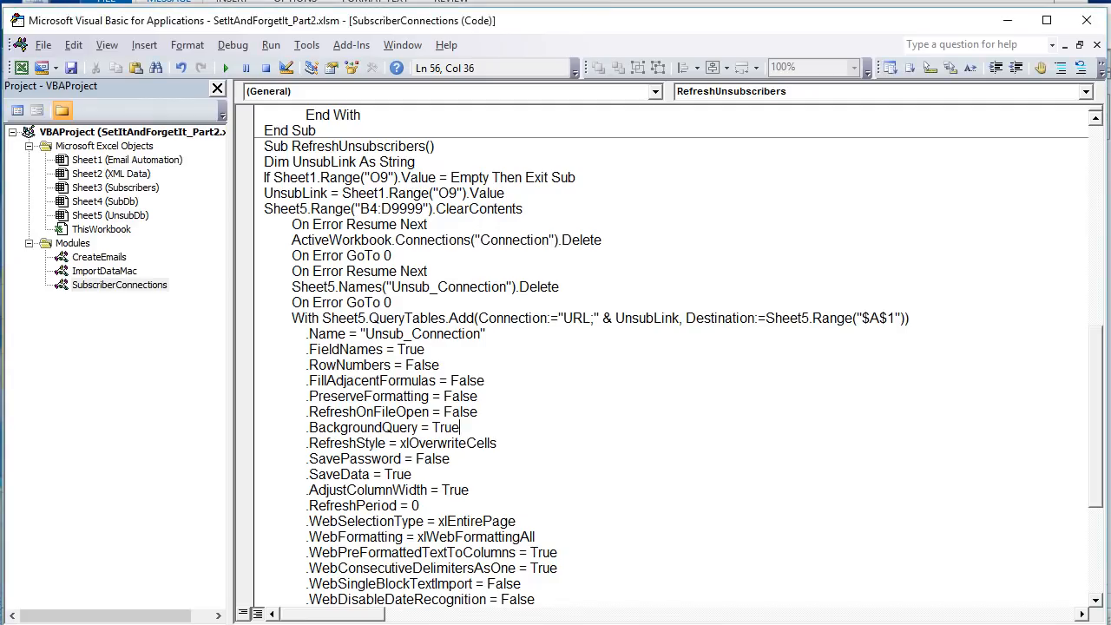
{"action": "double_click", "coordinate": [101, 257]}
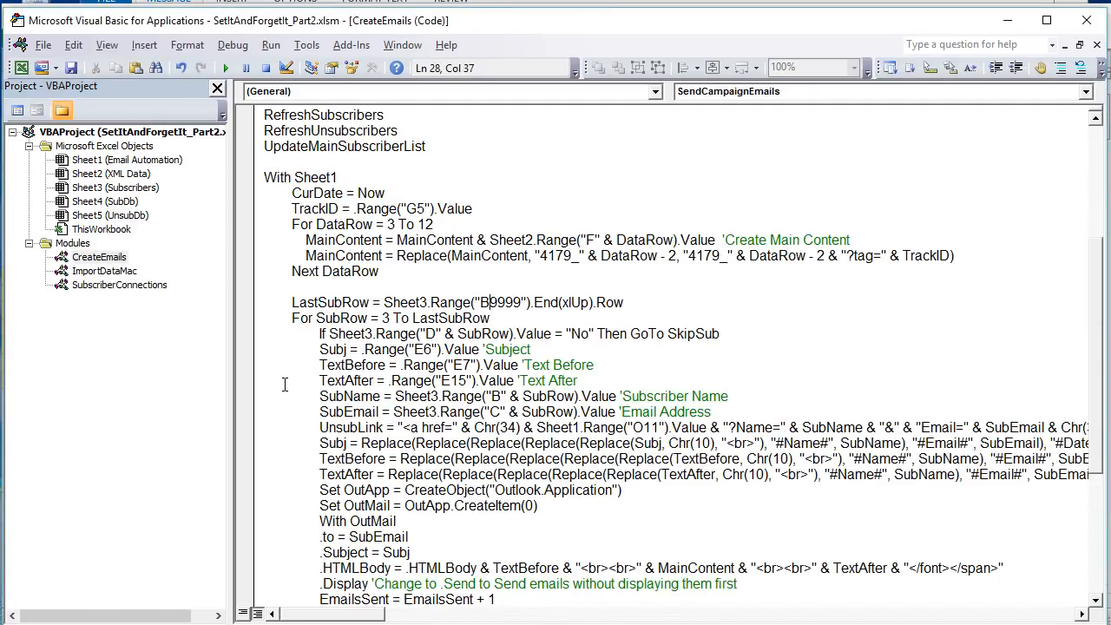
{"action": "scroll", "coordinate": [283, 385], "scroll_direction": "up", "scroll_amount": 5}
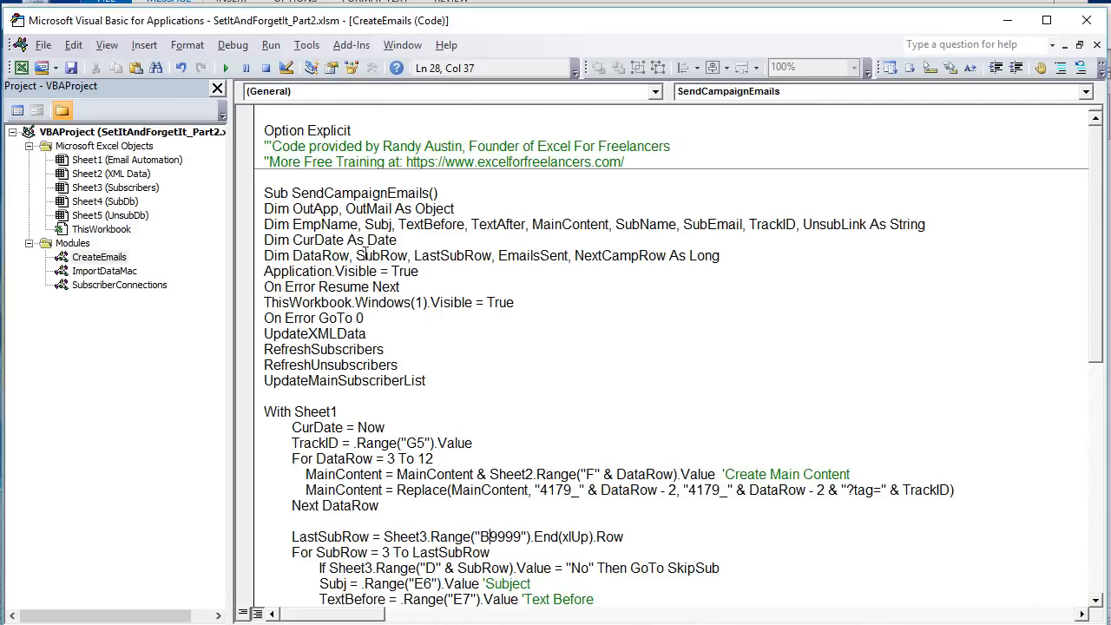
{"action": "left_click_drag", "start_coordinate": [430, 193], "coordinate": [301, 195]}
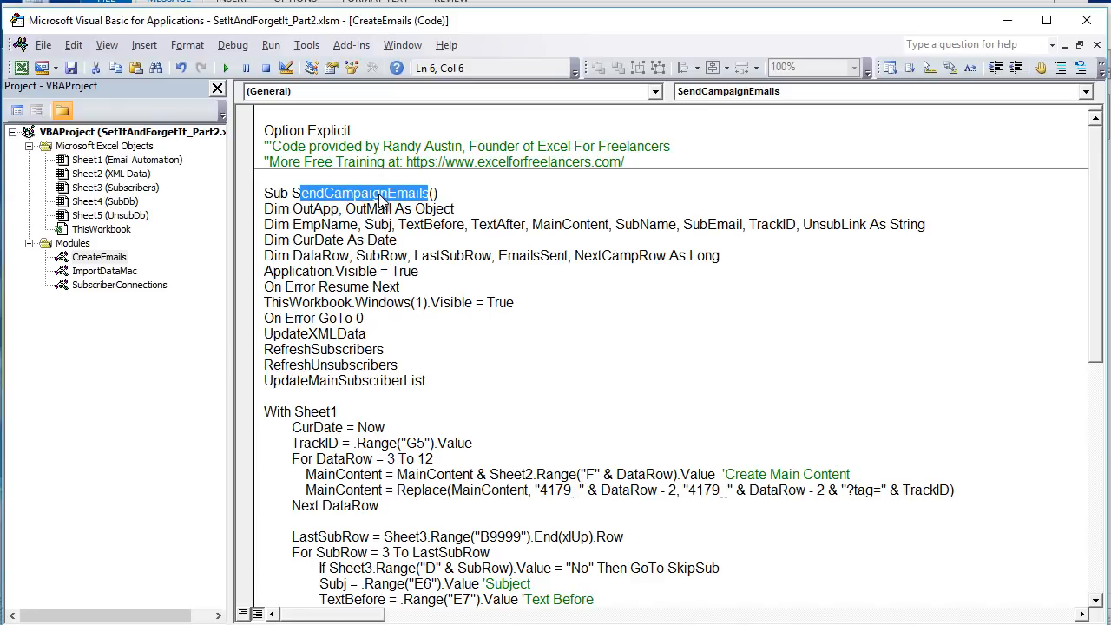
- Examine the UpdateXMLData, RefreshSubscribers, RefreshUnsubscribers and UpdateMainSubscriberList calls in SendCampaignEmails
{"action": "left_click_drag", "start_coordinate": [461, 380], "coordinate": [238, 334]}
{"action": "left_click", "coordinate": [318, 335]}
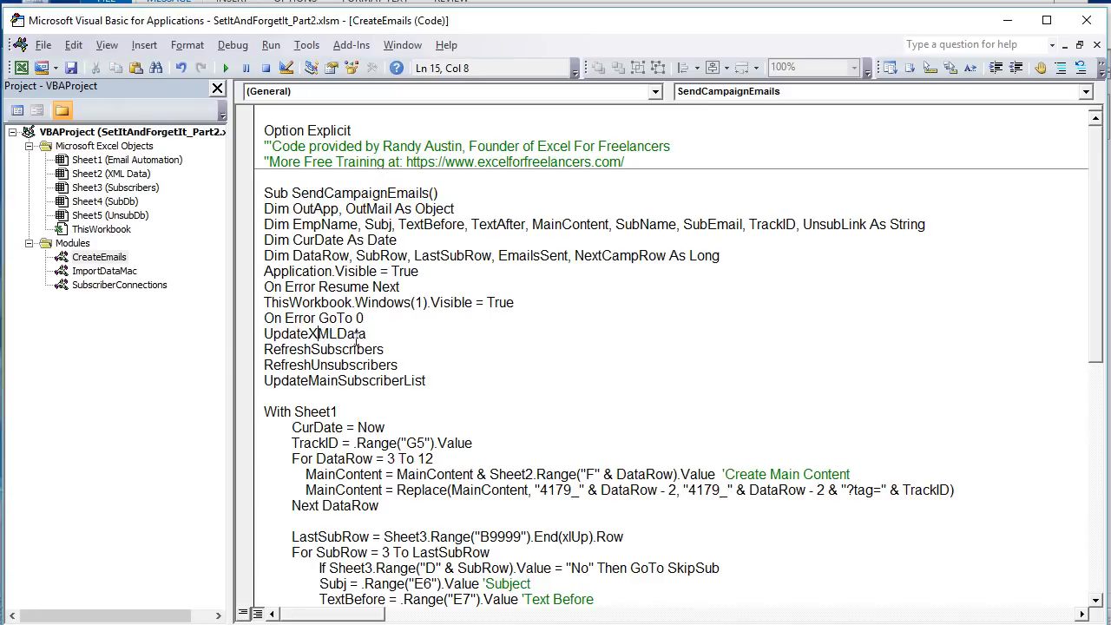
{"action": "left_click_drag", "start_coordinate": [365, 333], "coordinate": [266, 333]}
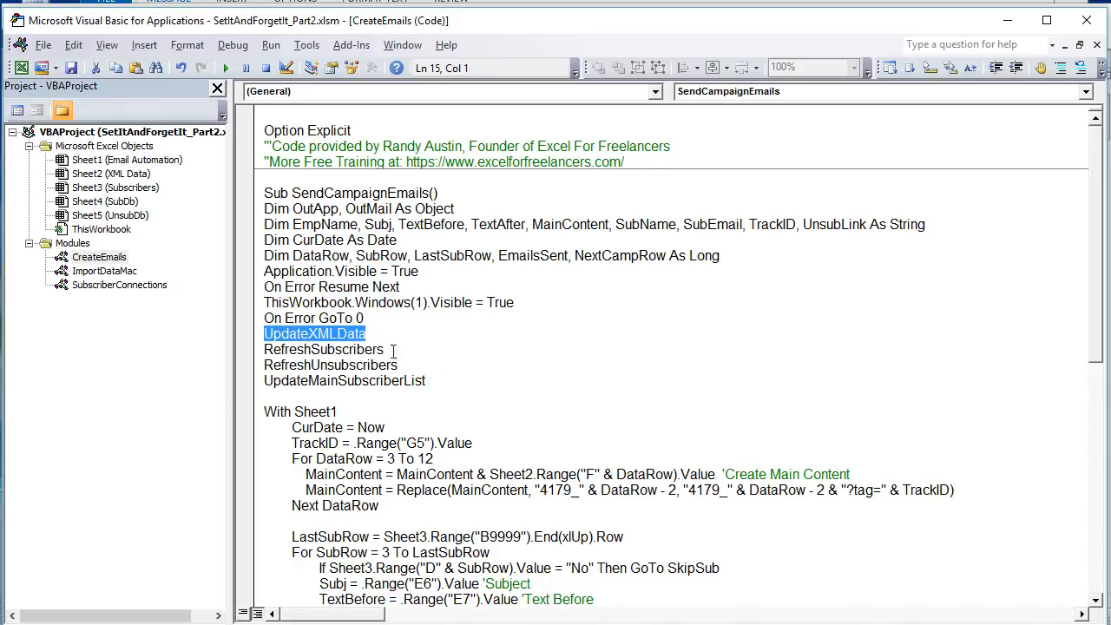
{"action": "left_click_drag", "start_coordinate": [410, 354], "coordinate": [297, 349]}
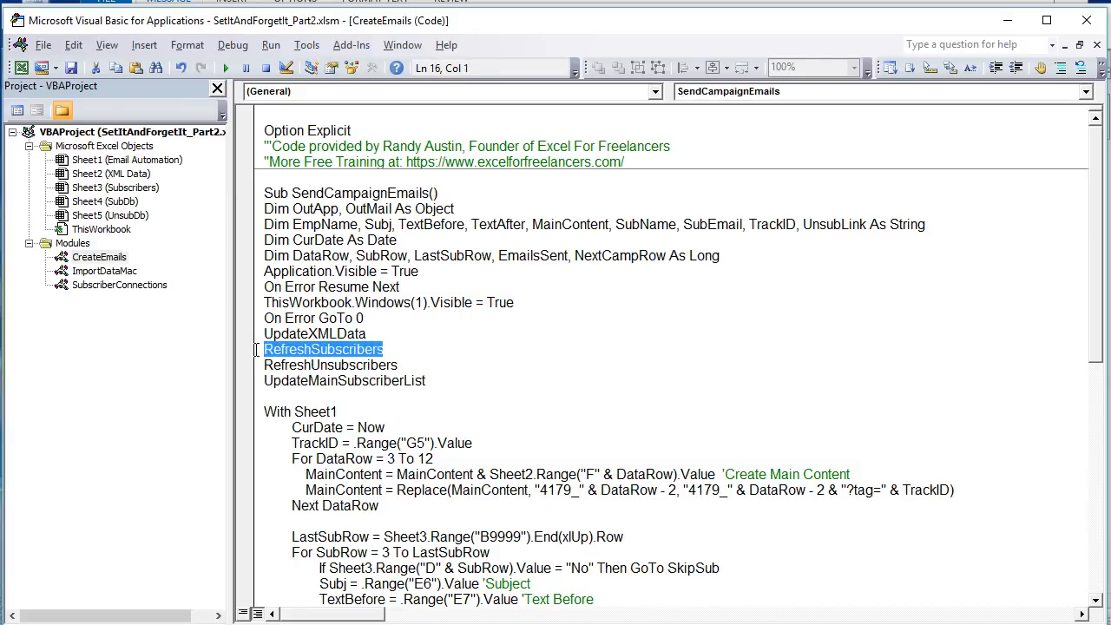
{"action": "left_click_drag", "start_coordinate": [398, 365], "coordinate": [266, 363]}
{"action": "left_click_drag", "start_coordinate": [426, 380], "coordinate": [265, 348]}
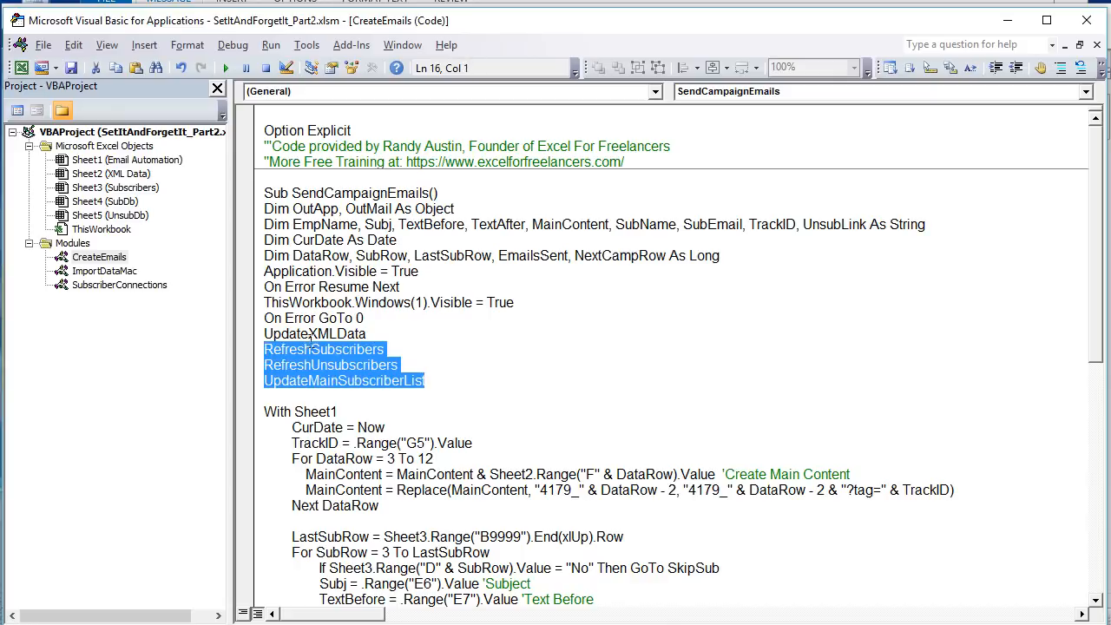
- Open the SubscriberConnections module and examine the RefreshSubscribers lines that check O7, set SubLink and clear Sheet4's B4:D9999
{"action": "left_click", "coordinate": [104, 287]}
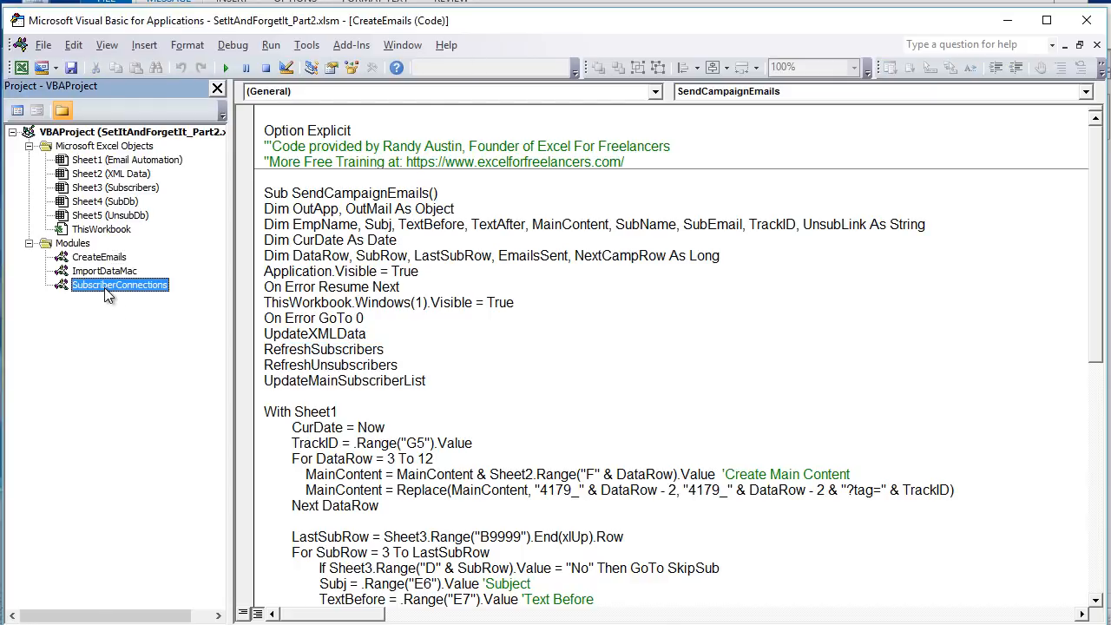
{"action": "double_click", "coordinate": [105, 287]}
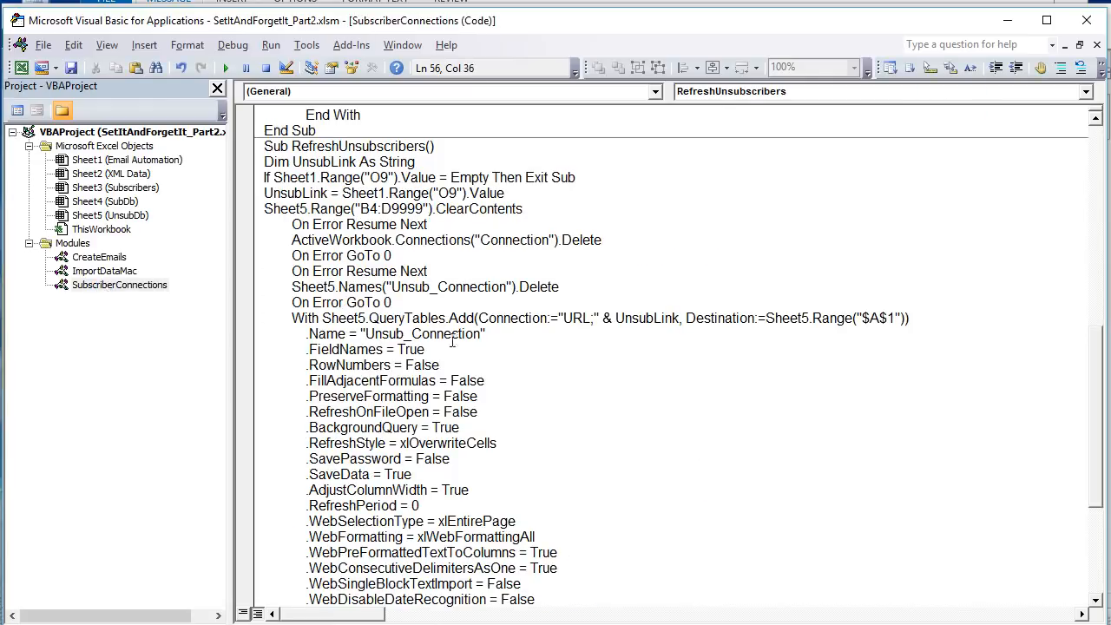
{"action": "scroll", "coordinate": [442, 359], "scroll_direction": "up", "scroll_amount": 12}
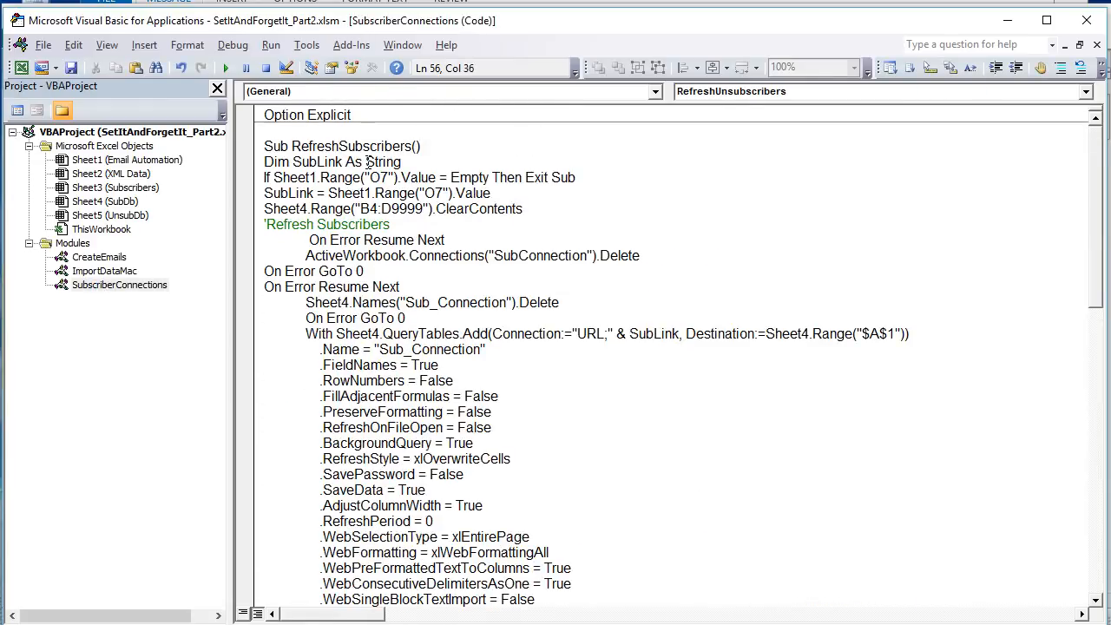
{"action": "left_click_drag", "start_coordinate": [413, 146], "coordinate": [299, 146]}
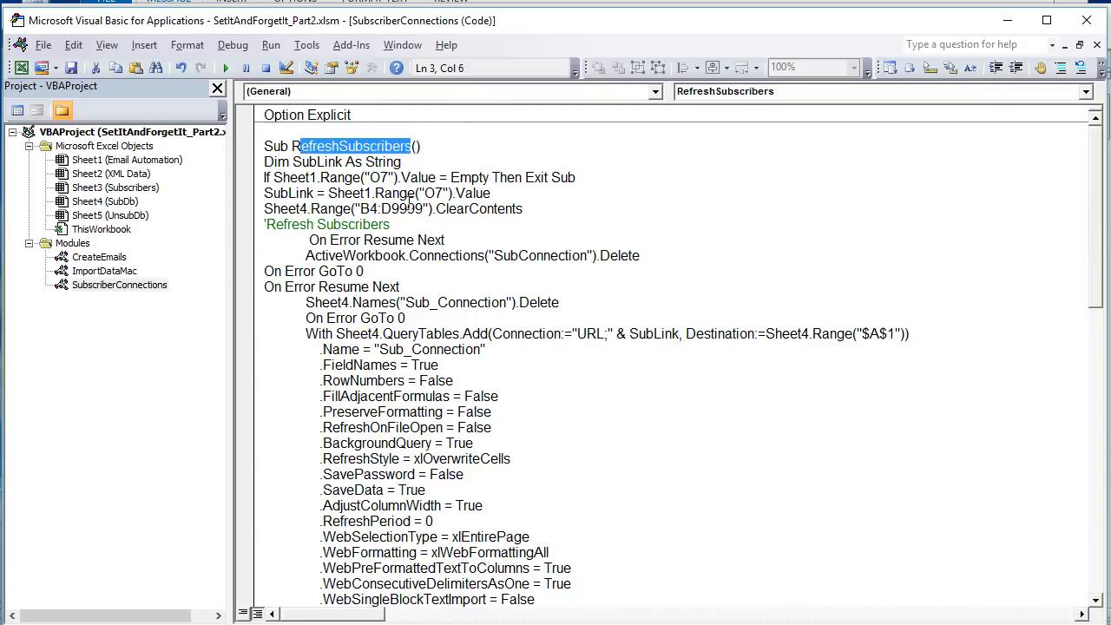
{"action": "left_click_drag", "start_coordinate": [531, 212], "coordinate": [265, 177]}
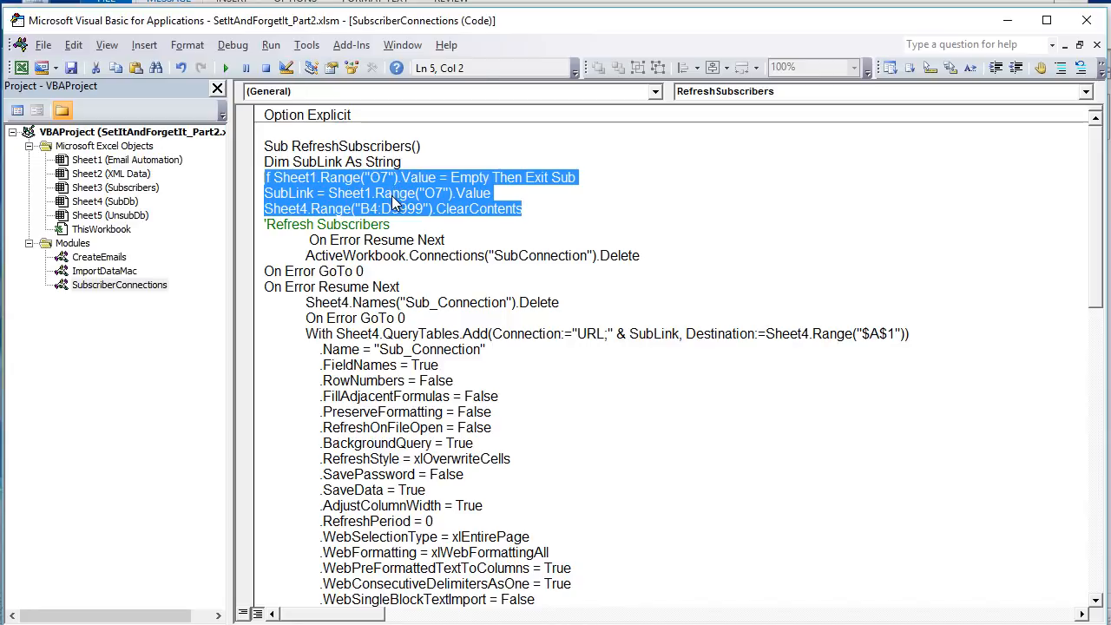
{"action": "left_click", "coordinate": [391, 194]}
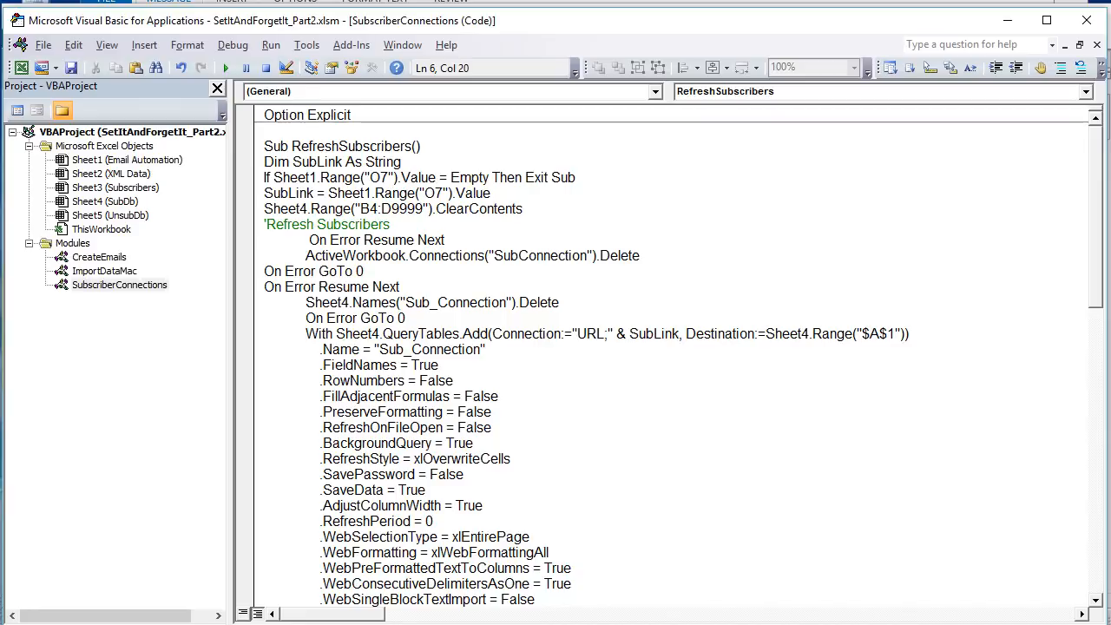
- Check the Google Sheets subscriber link in O7, the unsubscribe link in O9 and the Zapier webhook in O11 of the Email Automation sheet
{"action": "key", "text": "alt+F11"}
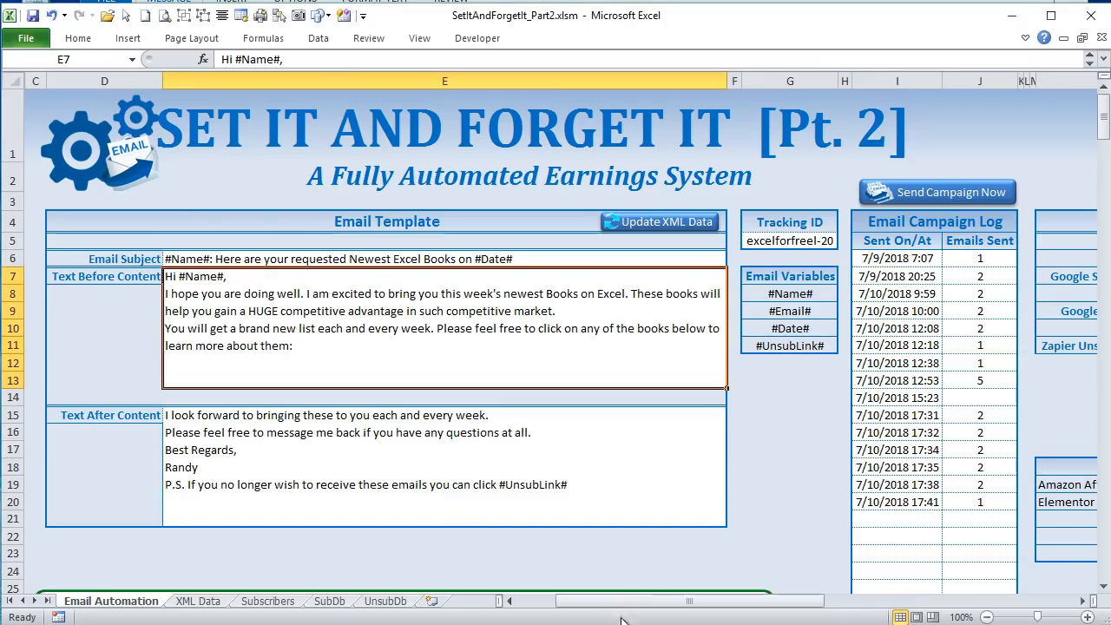
{"action": "left_click_drag", "start_coordinate": [625, 600], "coordinate": [759, 601]}
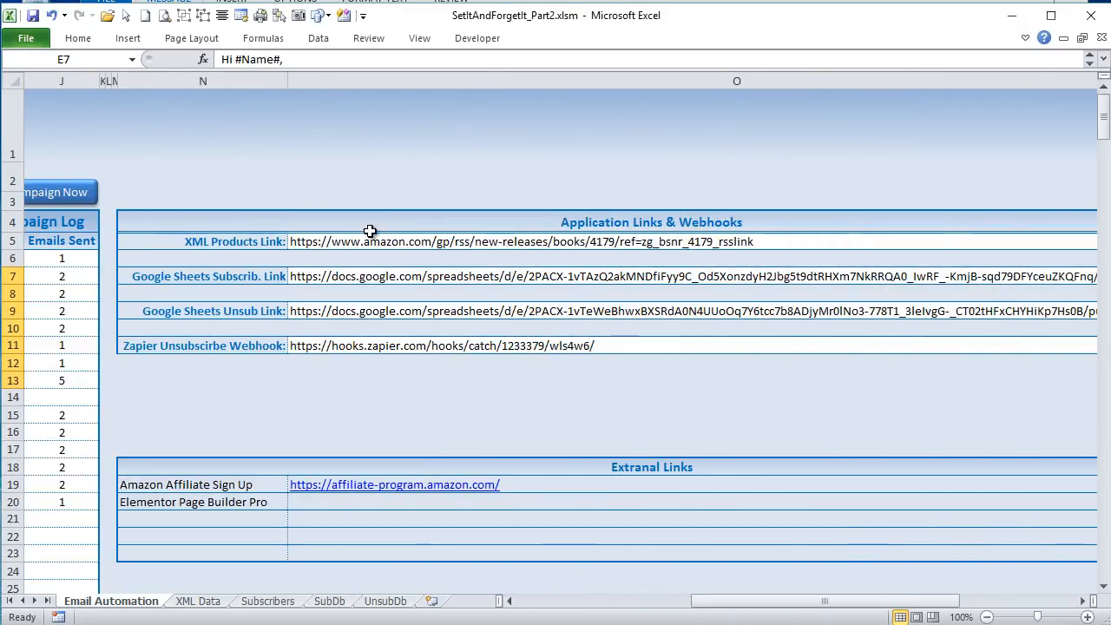
{"action": "left_click", "coordinate": [362, 271]}
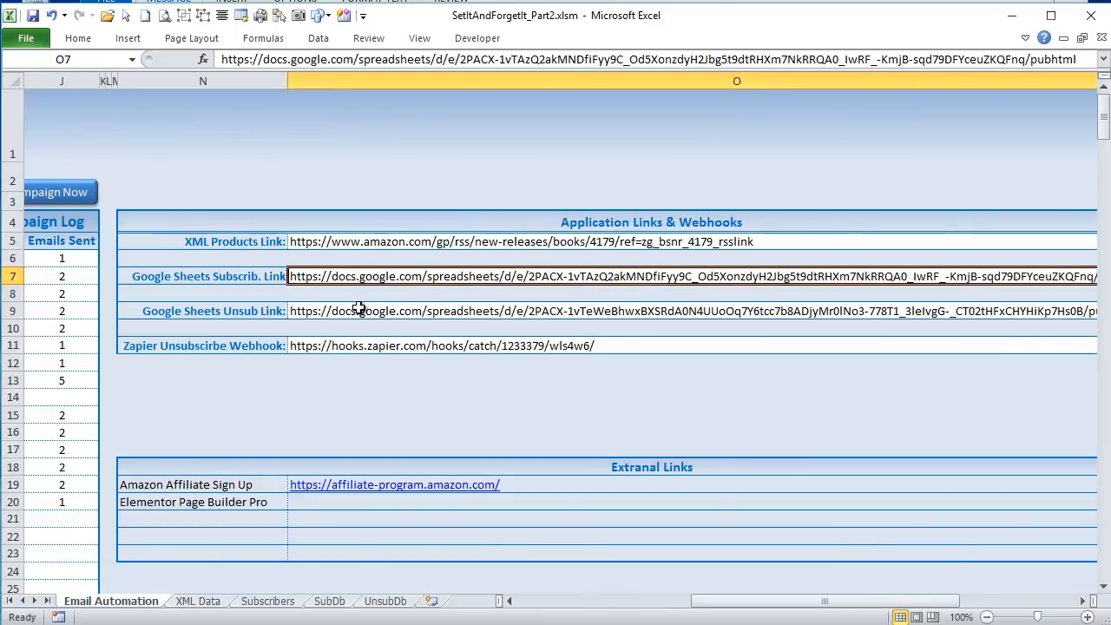
{"action": "left_click", "coordinate": [358, 308]}
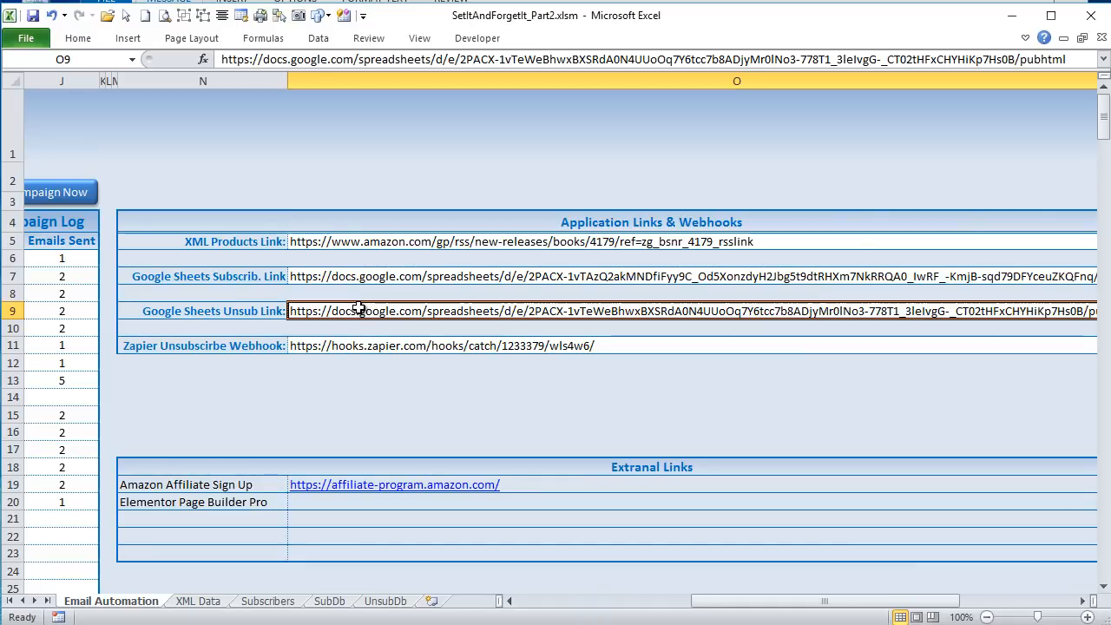
{"action": "left_click", "coordinate": [337, 347]}
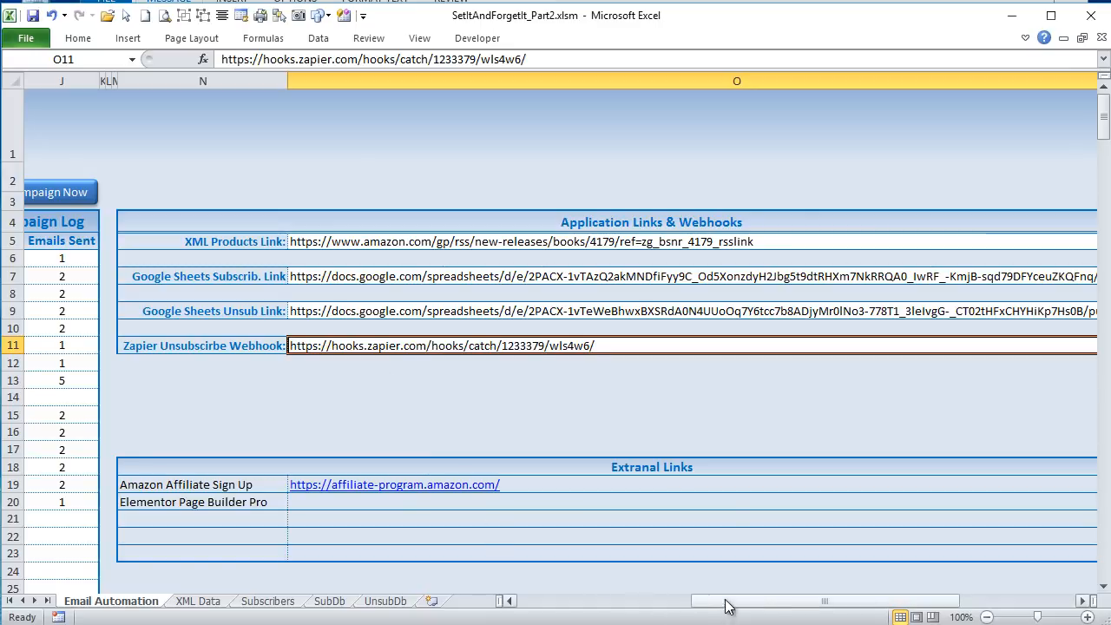
{"action": "left_click_drag", "start_coordinate": [733, 603], "coordinate": [560, 604]}
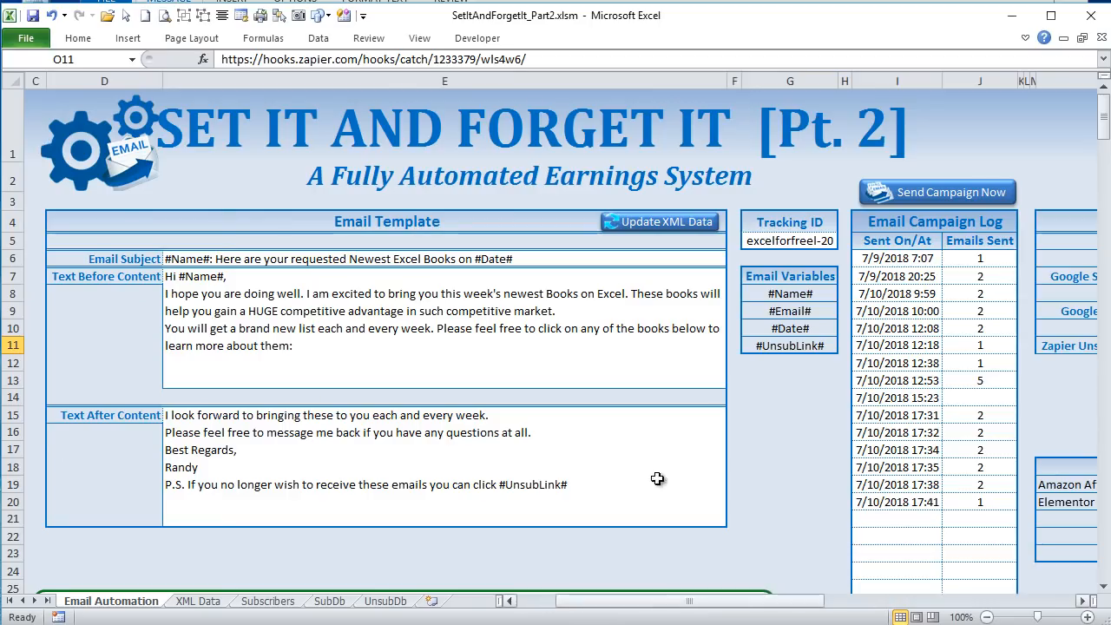
- Return to the RefreshSubscribers code and examine the line that clears the contents of B4:D9999 on Sheet4
{"action": "left_click", "coordinate": [1013, 24]}
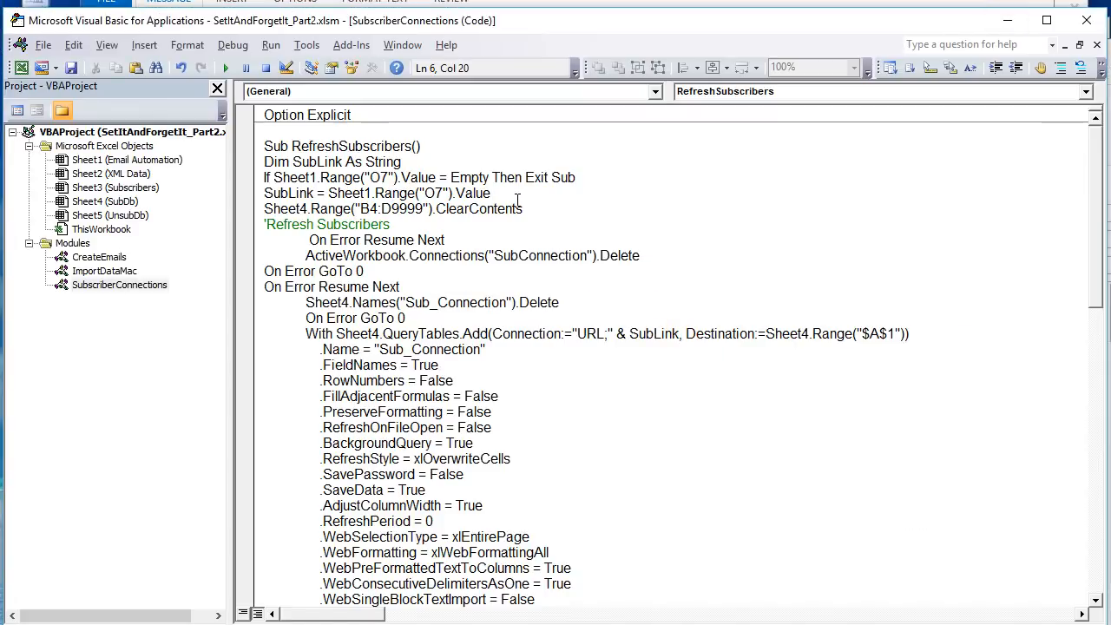
{"action": "left_click_drag", "start_coordinate": [523, 208], "coordinate": [85, 177]}
{"action": "left_click", "coordinate": [297, 239]}
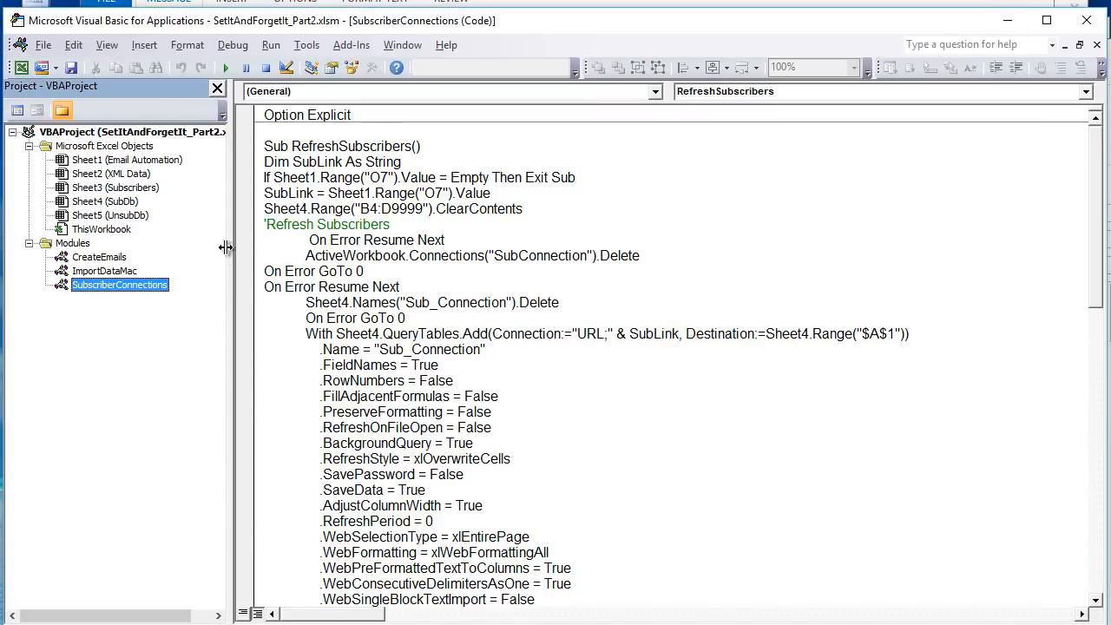
{"action": "left_click_drag", "start_coordinate": [550, 217], "coordinate": [260, 207]}
{"action": "left_click", "coordinate": [395, 238]}
{"action": "left_click_drag", "start_coordinate": [527, 208], "coordinate": [240, 211]}
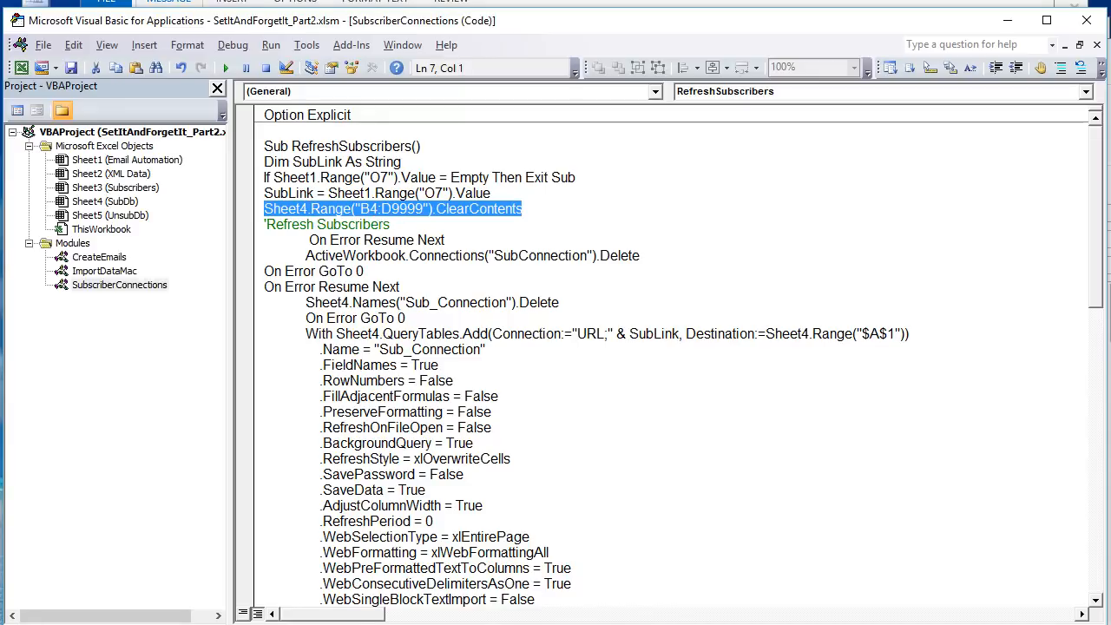
- Examine the Subscribe Date, Name and Email entries in rows 3 and 4 of the Subscribers sheet
{"action": "key", "text": "alt+Tab"}
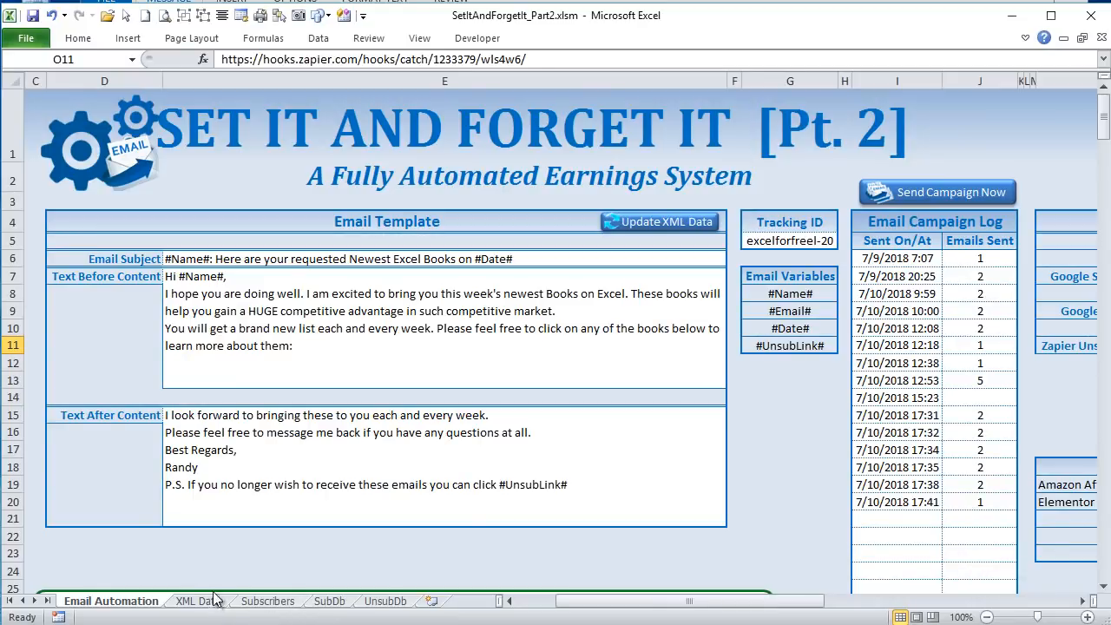
{"action": "left_click", "coordinate": [268, 602]}
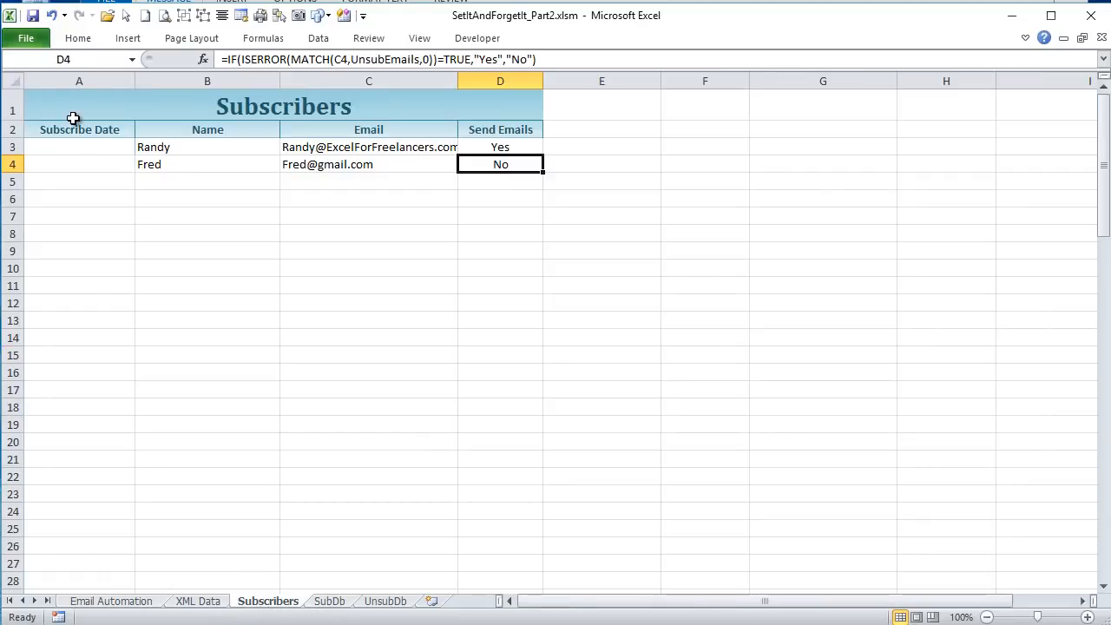
{"action": "left_click_drag", "start_coordinate": [152, 152], "coordinate": [356, 165]}
{"action": "left_click_drag", "start_coordinate": [54, 147], "coordinate": [76, 157]}
{"action": "left_click_drag", "start_coordinate": [156, 146], "coordinate": [494, 159]}
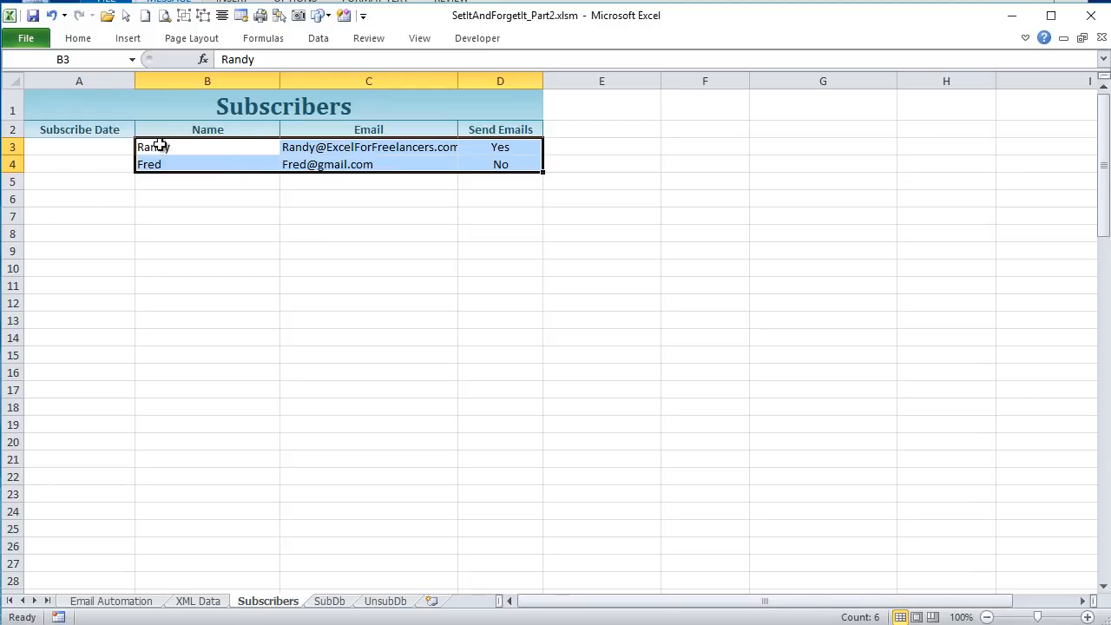
{"action": "left_click_drag", "start_coordinate": [162, 146], "coordinate": [496, 154]}
- Examine the Send Emails values in D3 and D4 against each subscriber's row, along with the empty rows below
{"action": "left_click", "coordinate": [485, 150]}
{"action": "left_click", "coordinate": [493, 178]}
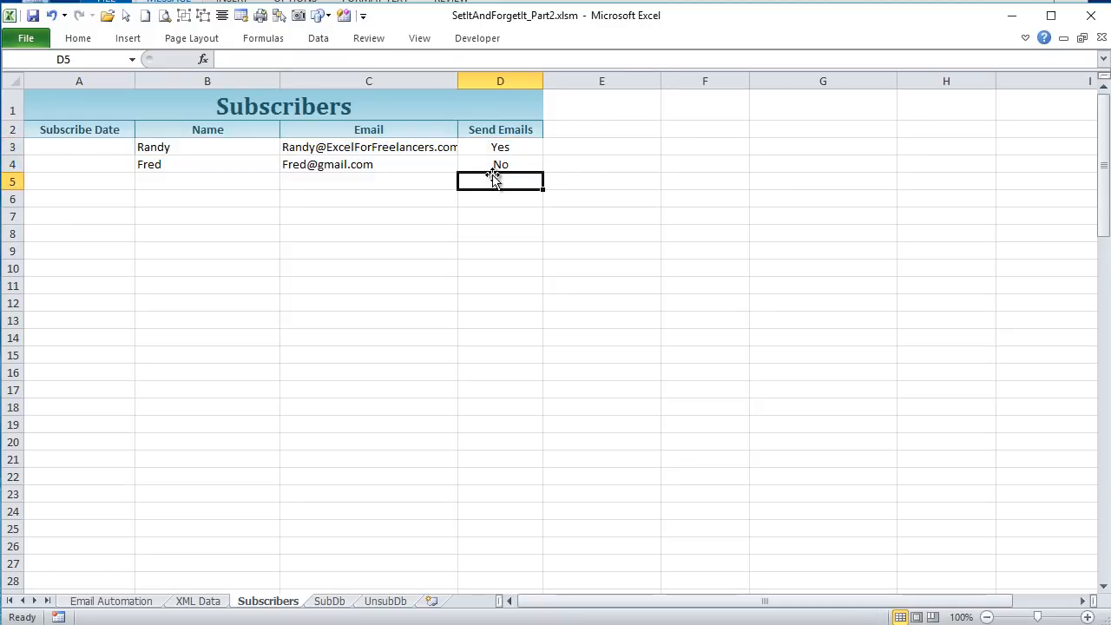
{"action": "left_click", "coordinate": [494, 164]}
{"action": "left_click_drag", "start_coordinate": [494, 231], "coordinate": [491, 356]}
{"action": "left_click", "coordinate": [496, 236]}
{"action": "left_click", "coordinate": [498, 198]}
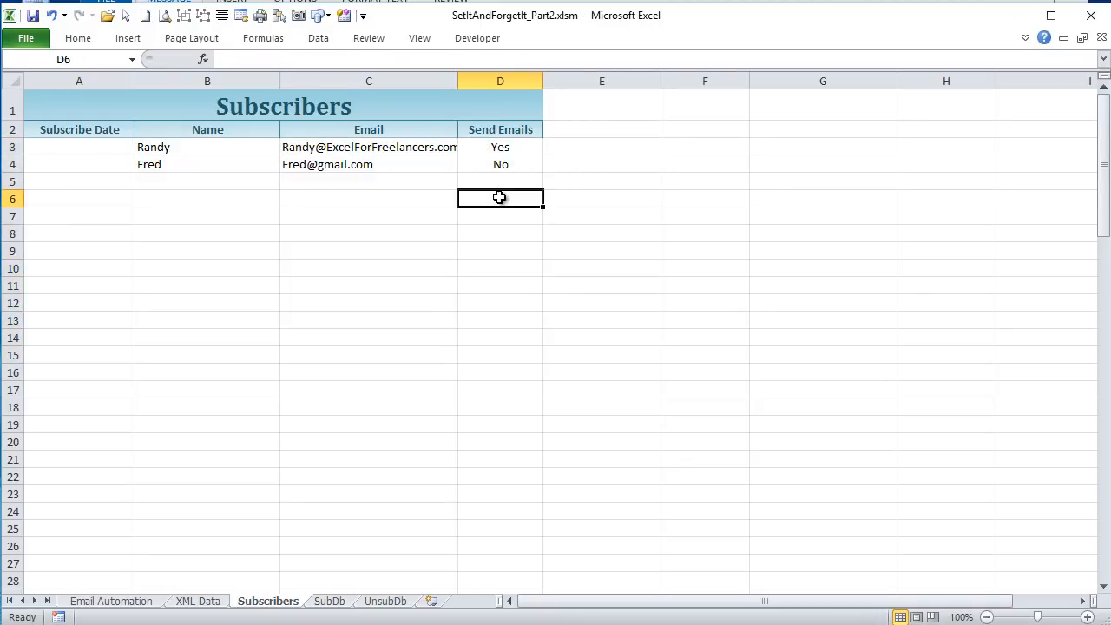
{"action": "left_click", "coordinate": [498, 148]}
{"action": "left_click", "coordinate": [501, 164]}
{"action": "left_click", "coordinate": [498, 204]}
{"action": "left_click_drag", "start_coordinate": [501, 148], "coordinate": [206, 164]}
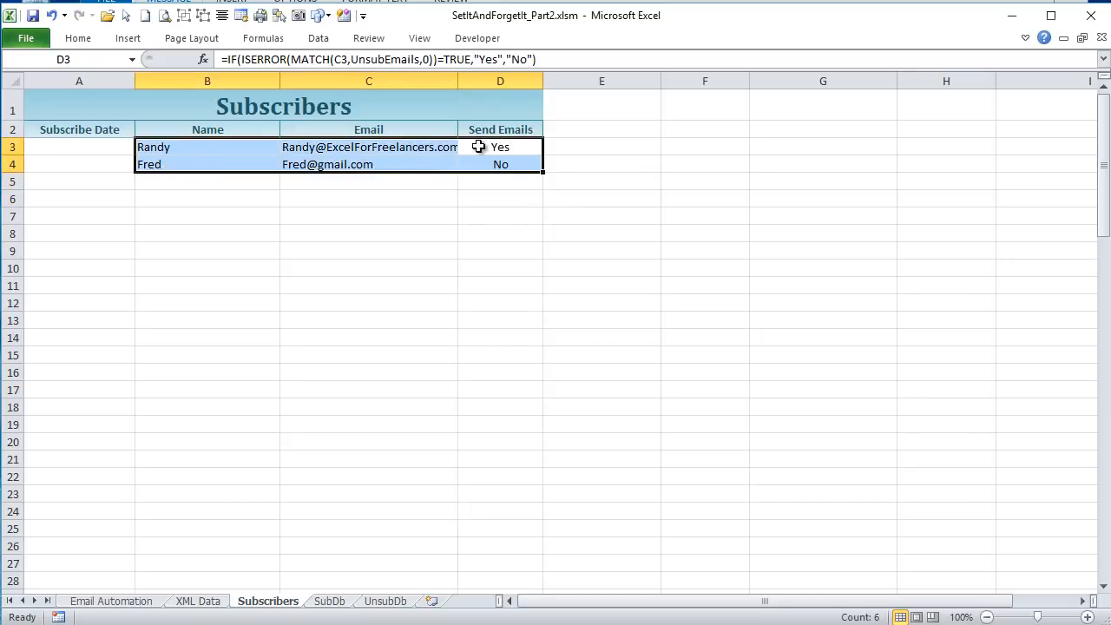
{"action": "left_click", "coordinate": [503, 198]}
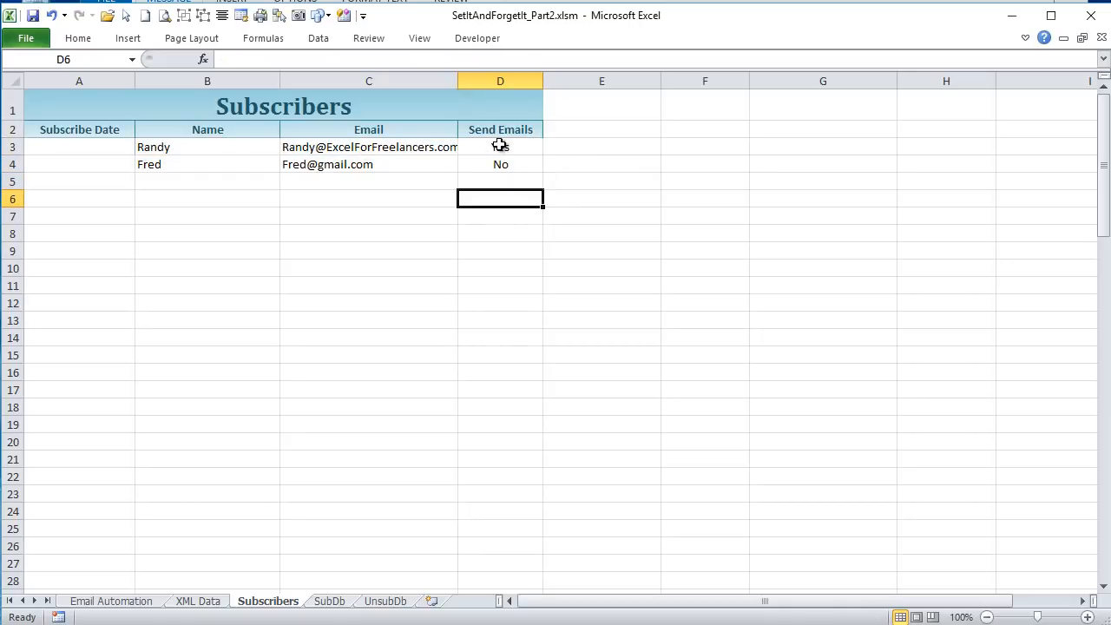
{"action": "left_click_drag", "start_coordinate": [498, 147], "coordinate": [165, 169]}
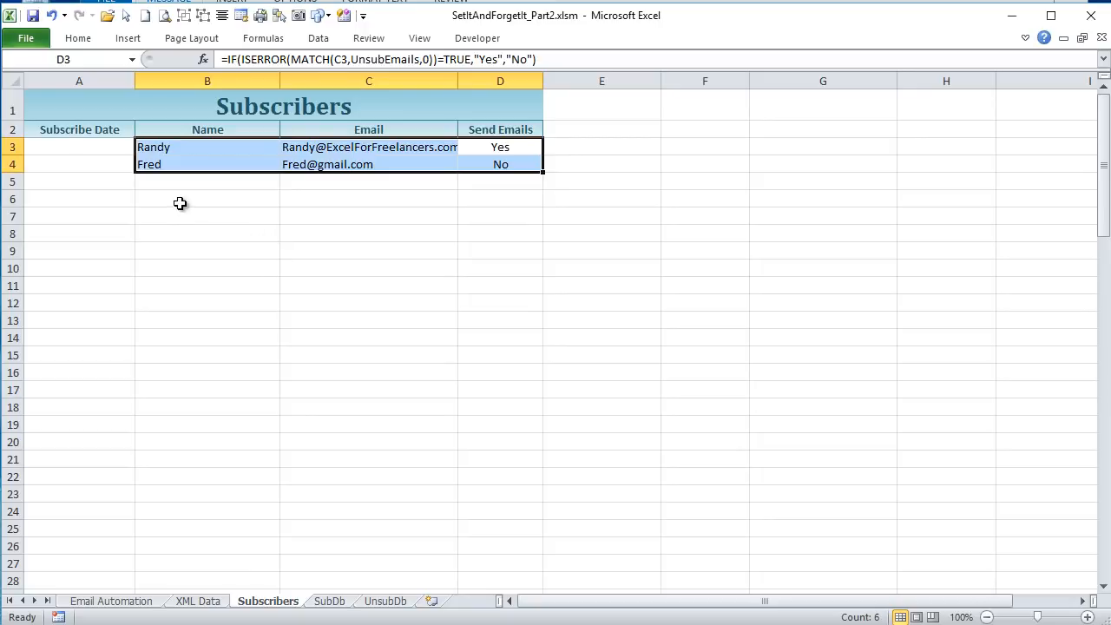
{"action": "left_click", "coordinate": [192, 146]}
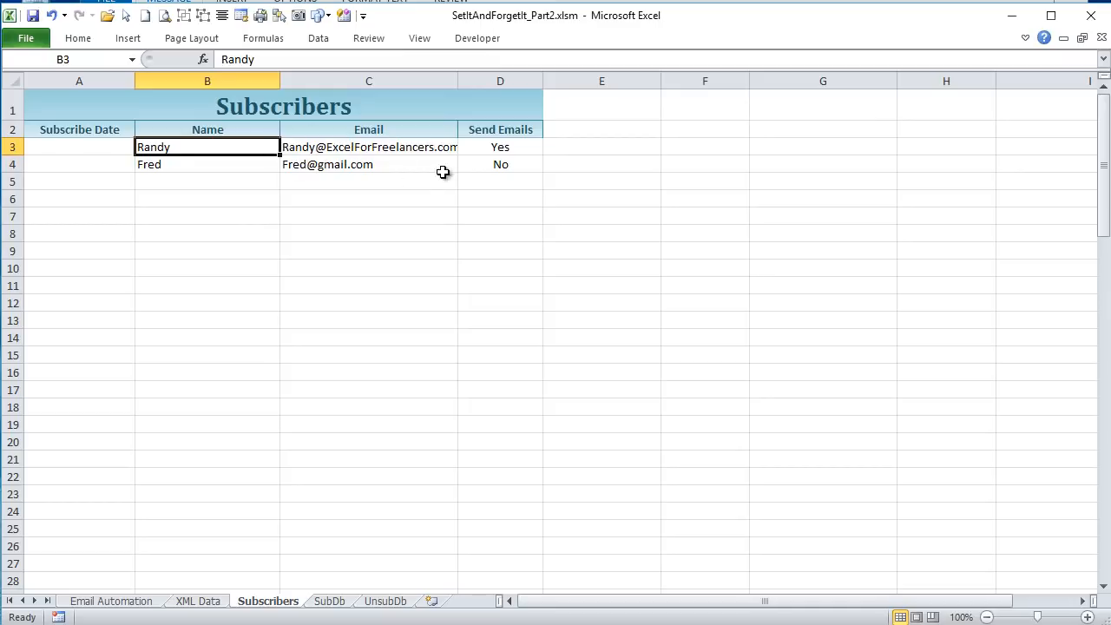
{"action": "left_click_drag", "start_coordinate": [238, 146], "coordinate": [503, 179]}
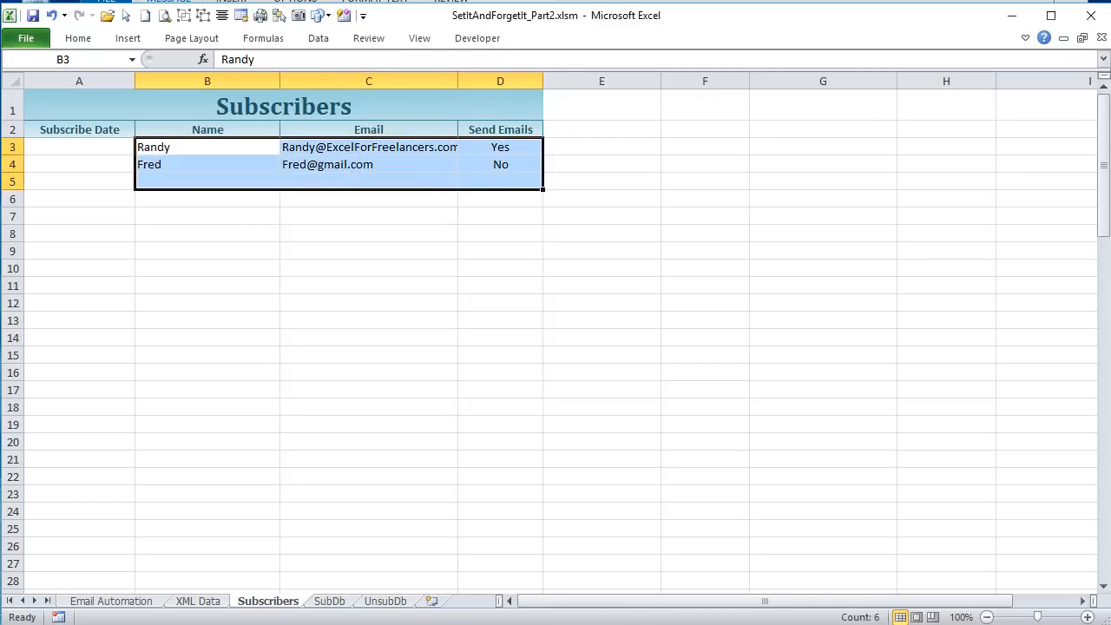
- Return to the RefreshSubscribers code and examine the lines that delete the SubConnection connection and Sheet4's Sub_Connection name
{"action": "key", "text": "alt+F11"}
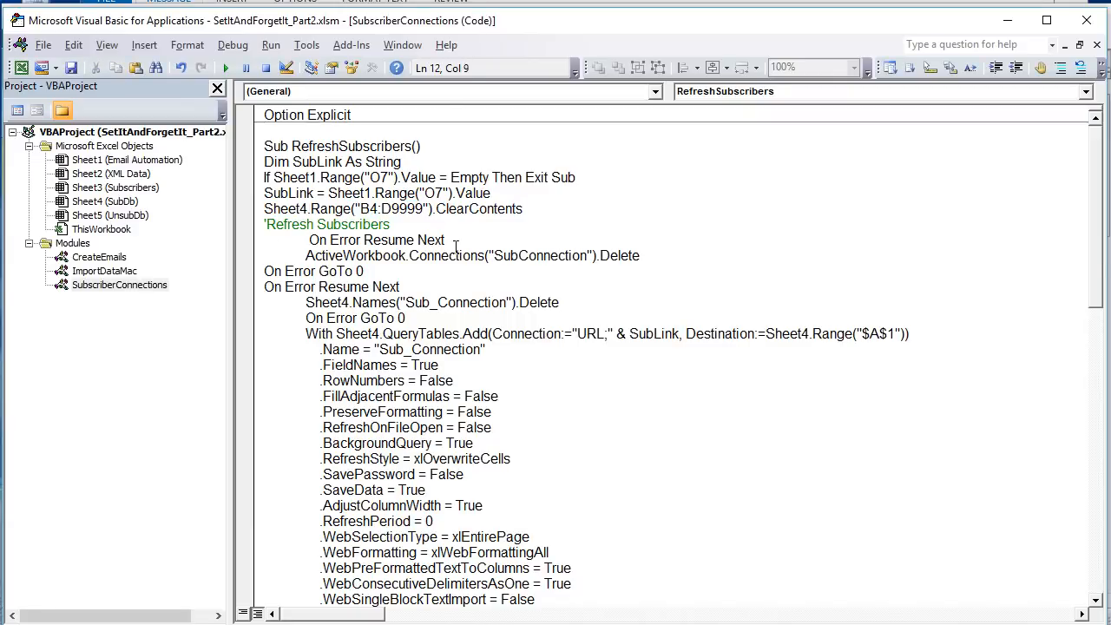
{"action": "left_click_drag", "start_coordinate": [652, 251], "coordinate": [305, 257]}
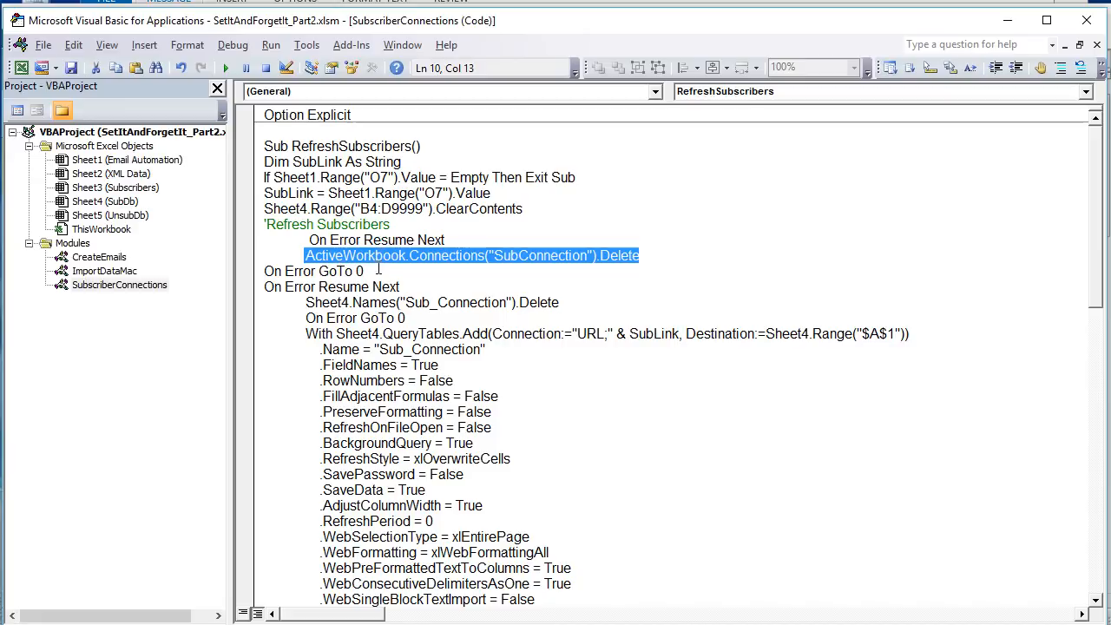
{"action": "left_click", "coordinate": [429, 279]}
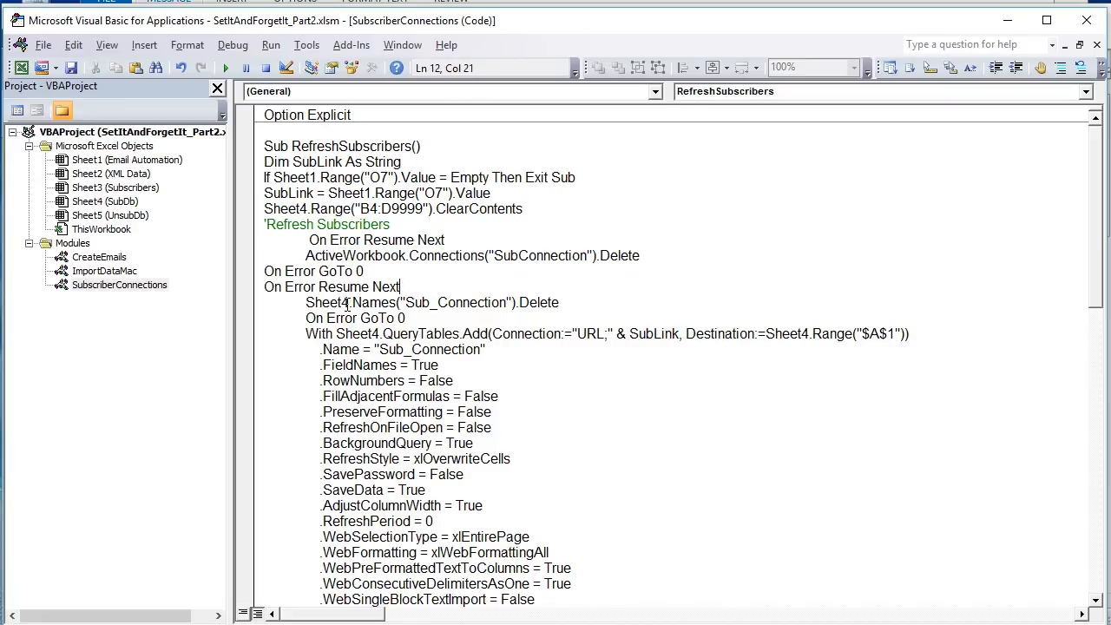
{"action": "mouse_move", "coordinate": [305, 303]}
{"action": "left_mouse_down"}
{"action": "mouse_move", "coordinate": [550, 302]}
{"action": "mouse_move", "coordinate": [334, 318]}
{"action": "mouse_move", "coordinate": [304, 287]}
{"action": "mouse_move", "coordinate": [295, 305]}
{"action": "mouse_move", "coordinate": [312, 312]}
{"action": "left_mouse_up"}
{"action": "left_click", "coordinate": [565, 303]}
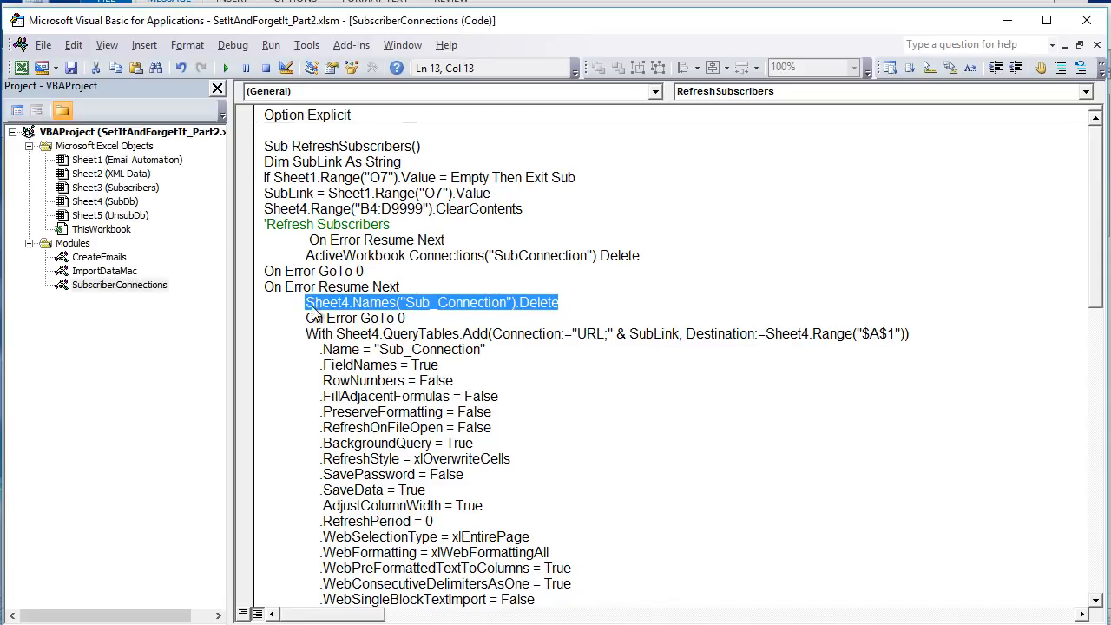
{"action": "left_click", "coordinate": [363, 318]}
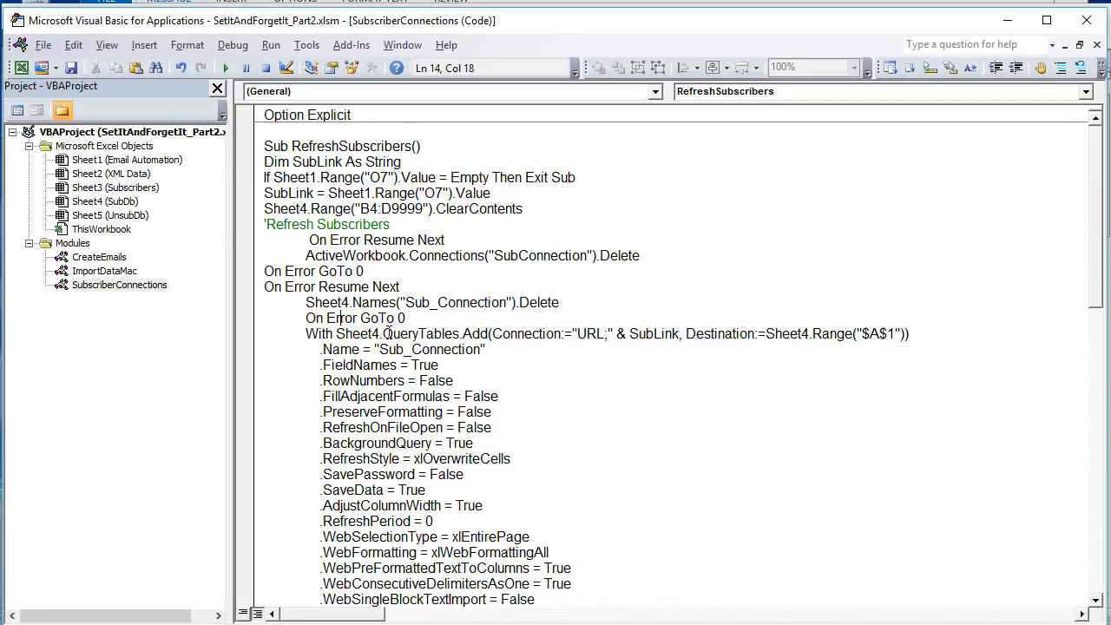
- Examine the QueryTables.Add line, tracing SubLink back to O7 and checking the Sheet4 A1 destination
{"action": "scroll", "coordinate": [361, 340], "scroll_direction": "down", "scroll_amount": 1}
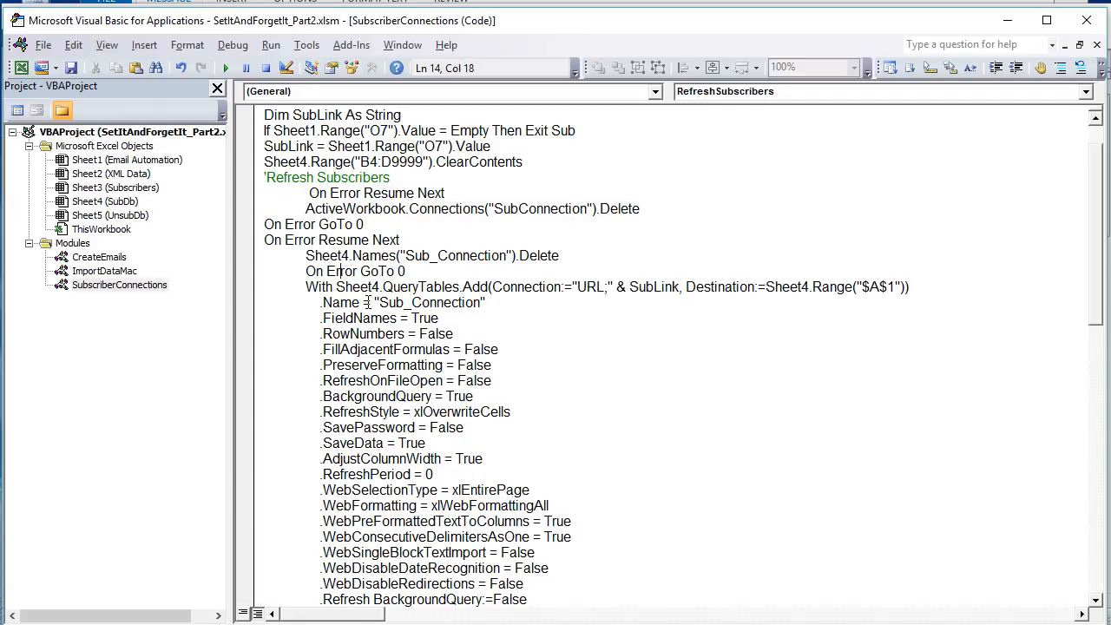
{"action": "left_click_drag", "start_coordinate": [302, 286], "coordinate": [493, 290]}
{"action": "left_click_drag", "start_coordinate": [606, 289], "coordinate": [678, 286]}
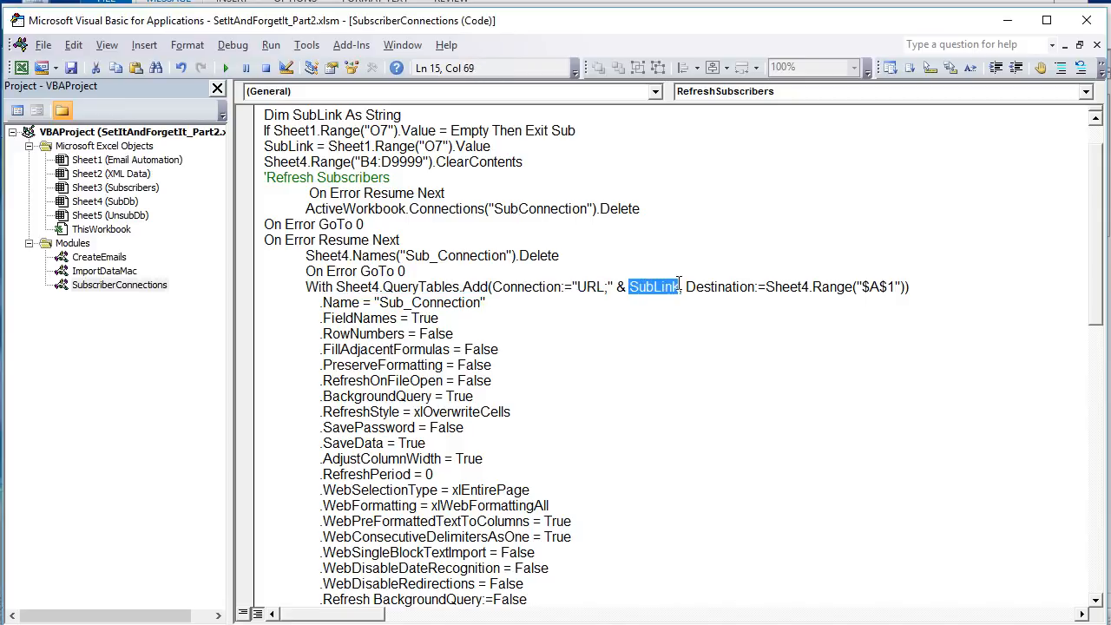
{"action": "left_click_drag", "start_coordinate": [432, 146], "coordinate": [423, 146]}
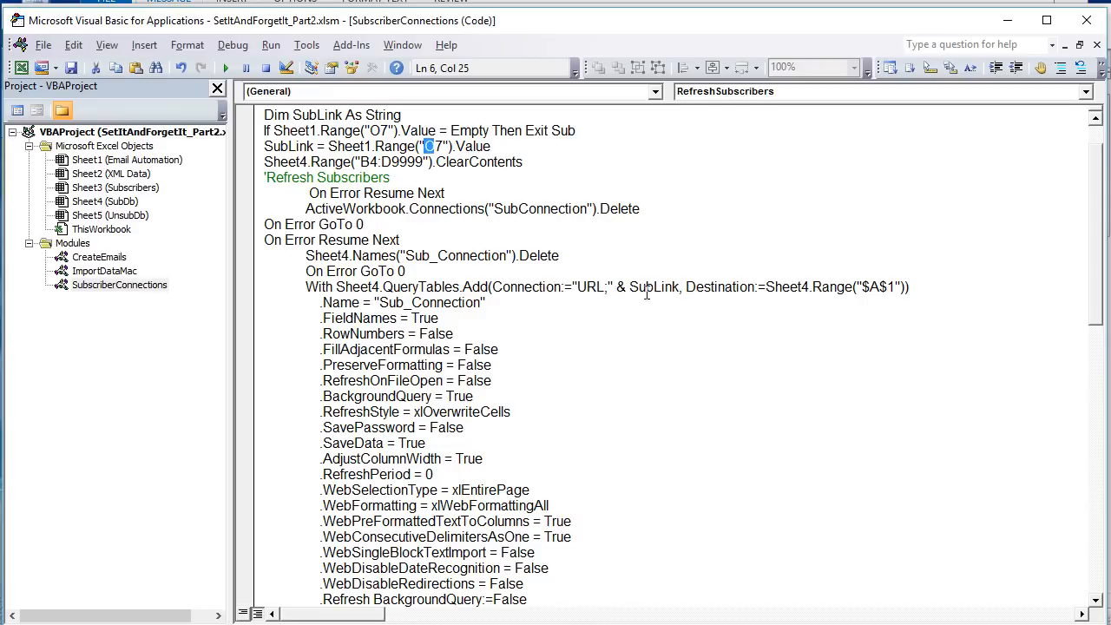
{"action": "left_click_drag", "start_coordinate": [679, 292], "coordinate": [639, 289]}
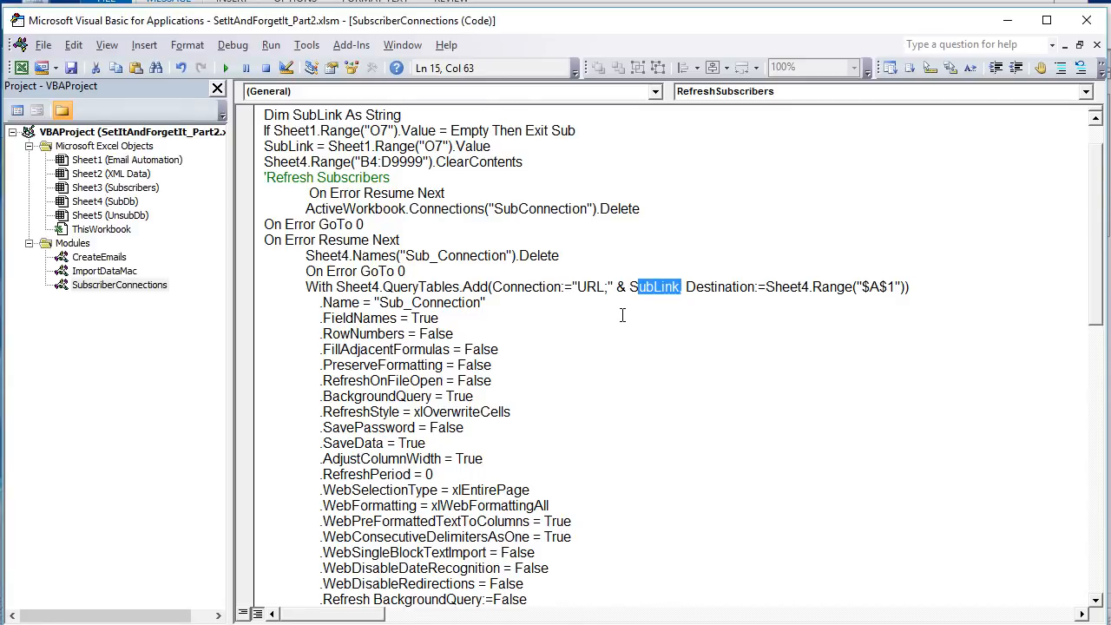
{"action": "left_click_drag", "start_coordinate": [905, 286], "coordinate": [768, 284]}
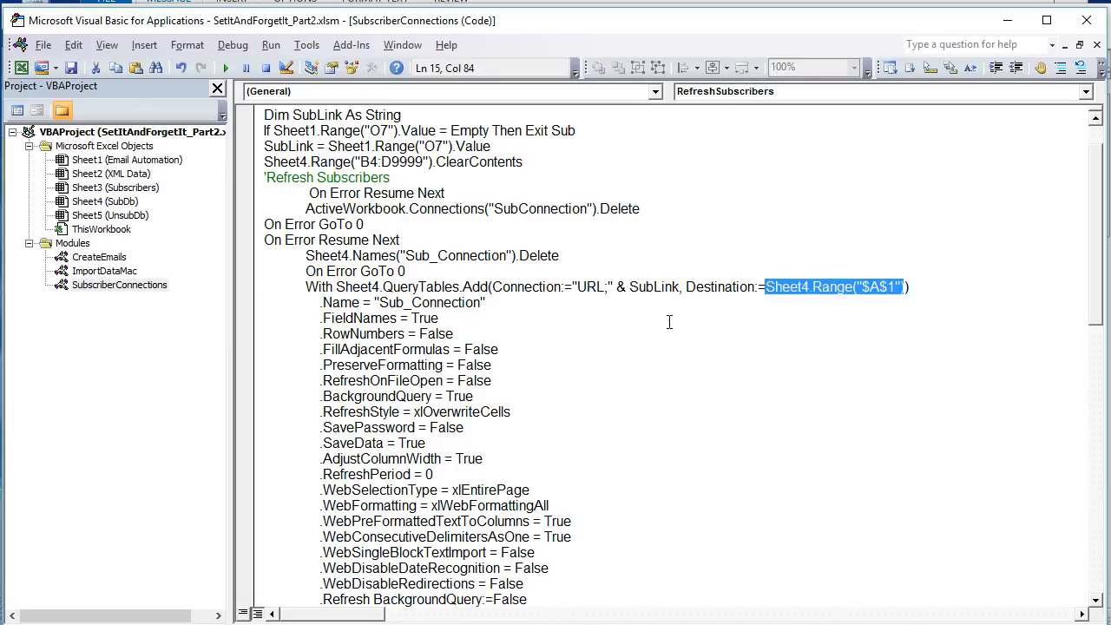
- Identify which worksheet Sheet4 is among the project's Excel objects
{"action": "left_click", "coordinate": [160, 187]}
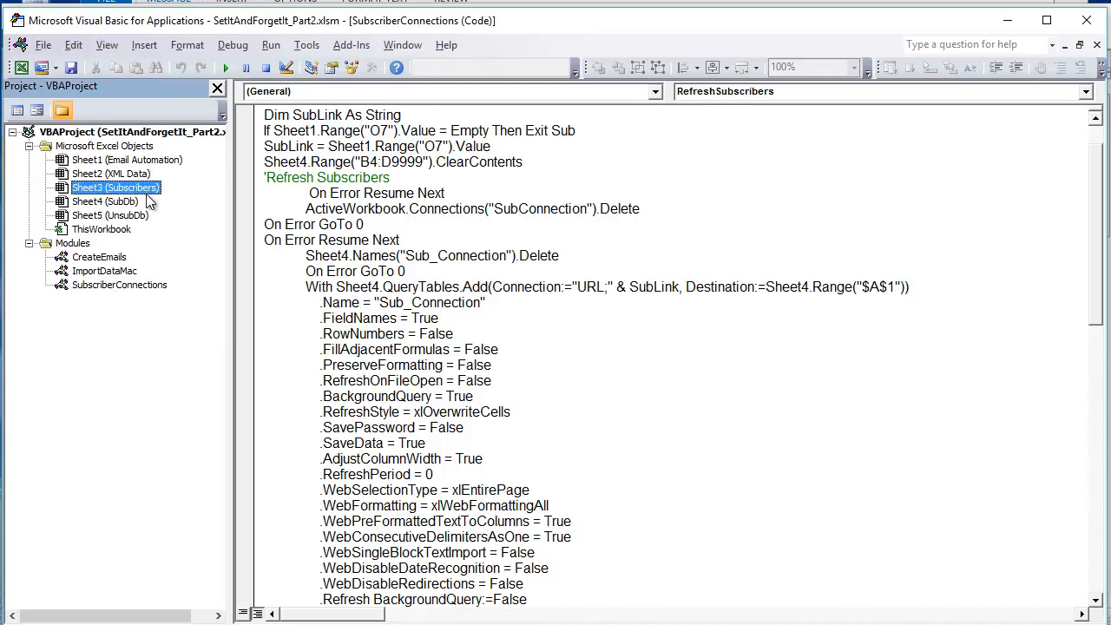
{"action": "left_click", "coordinate": [128, 202]}
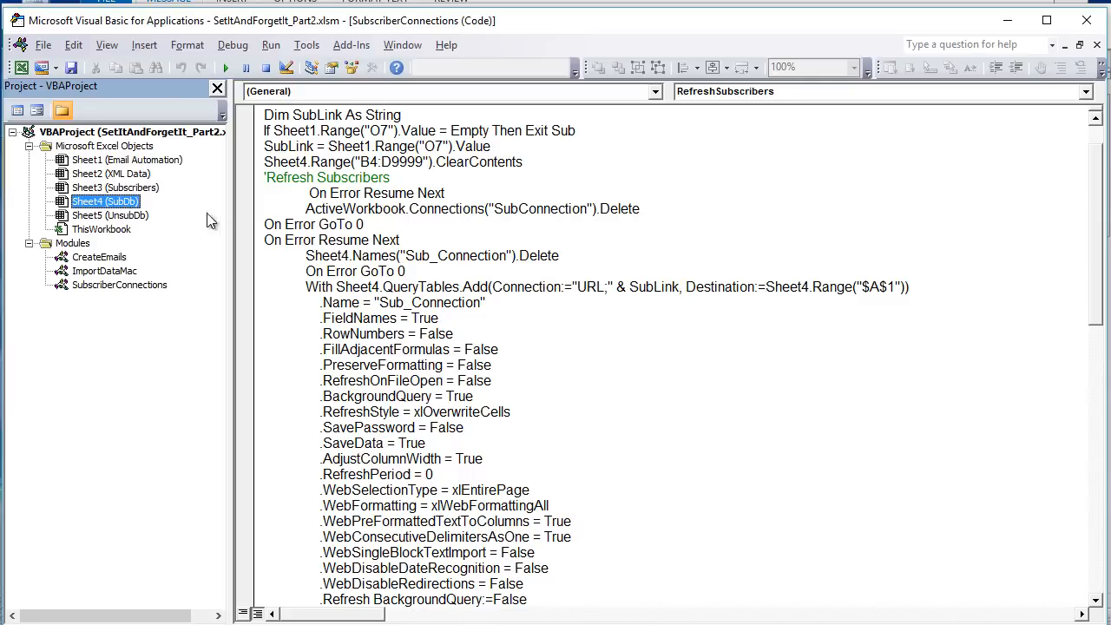
{"action": "left_click", "coordinate": [116, 216]}
{"action": "left_click", "coordinate": [112, 205]}
{"action": "left_click", "coordinate": [636, 339]}
- Examine the Sub_Connection query settings, including RefreshOnFileOpen, RefreshStyle and the background query refresh
{"action": "left_click_drag", "start_coordinate": [396, 302], "coordinate": [491, 313]}
{"action": "scroll", "coordinate": [475, 321], "scroll_direction": "down", "scroll_amount": 1}
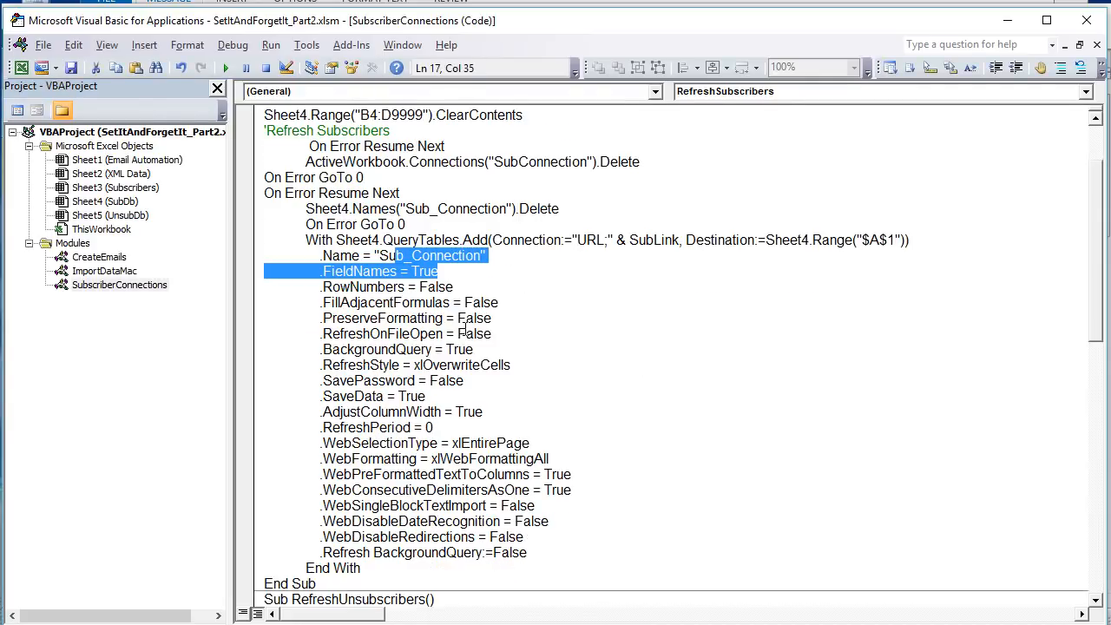
{"action": "left_click", "coordinate": [476, 276]}
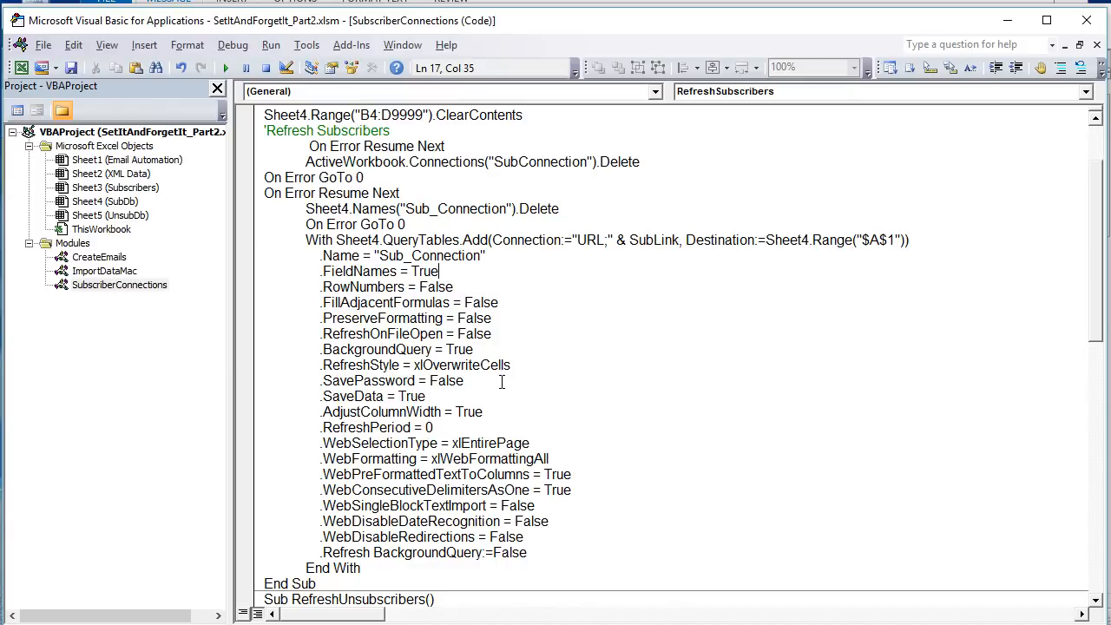
{"action": "scroll", "coordinate": [506, 409], "scroll_direction": "down", "scroll_amount": 1}
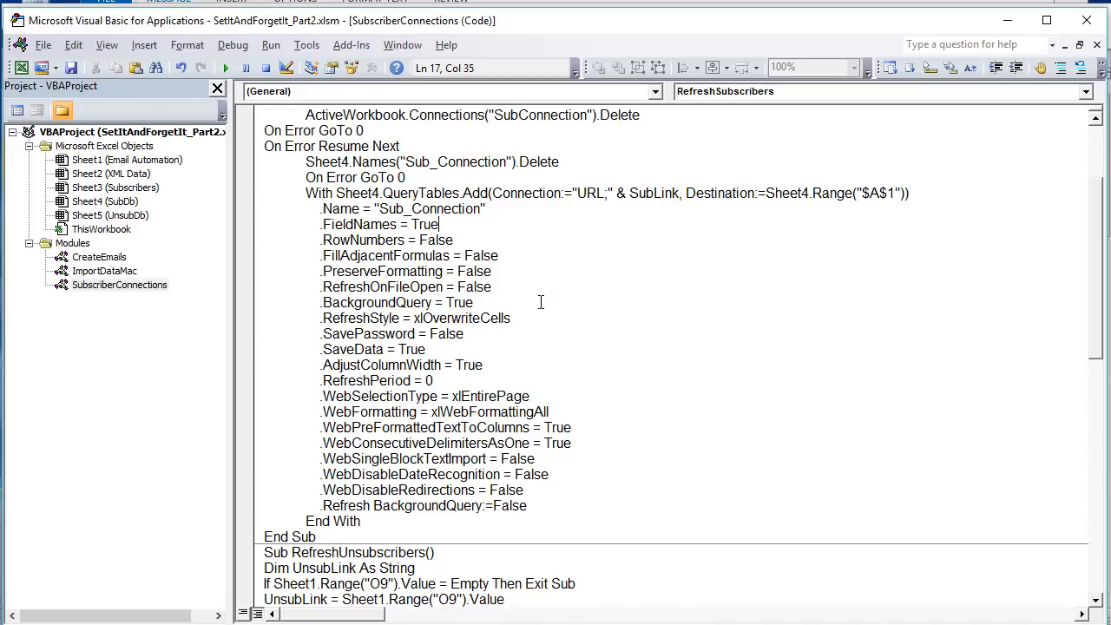
{"action": "left_click_drag", "start_coordinate": [526, 289], "coordinate": [322, 286]}
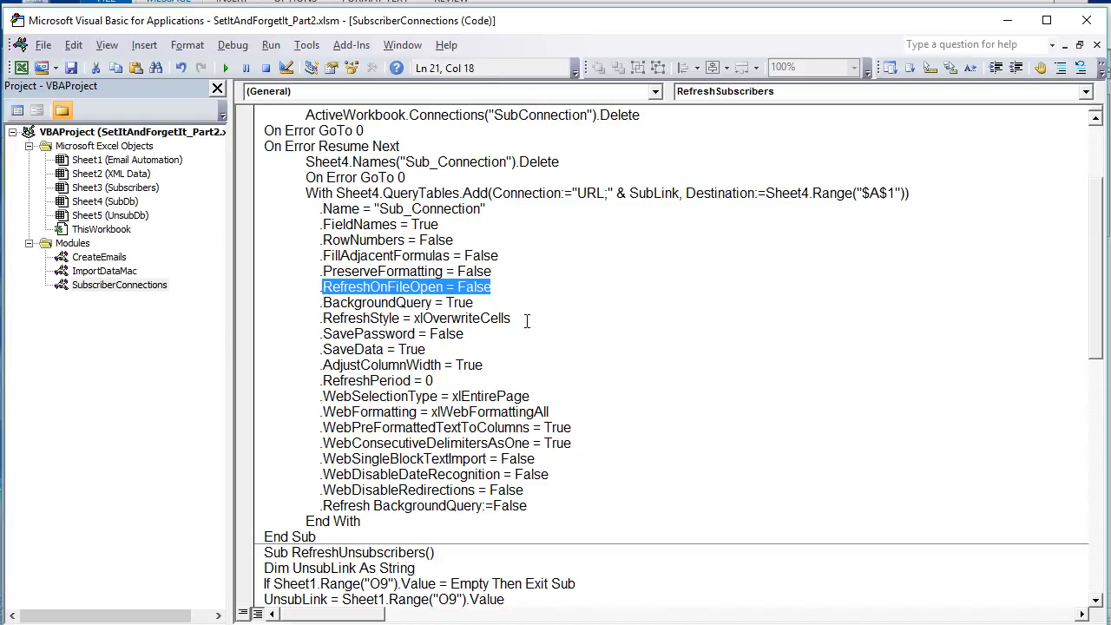
{"action": "left_click_drag", "start_coordinate": [527, 321], "coordinate": [413, 320]}
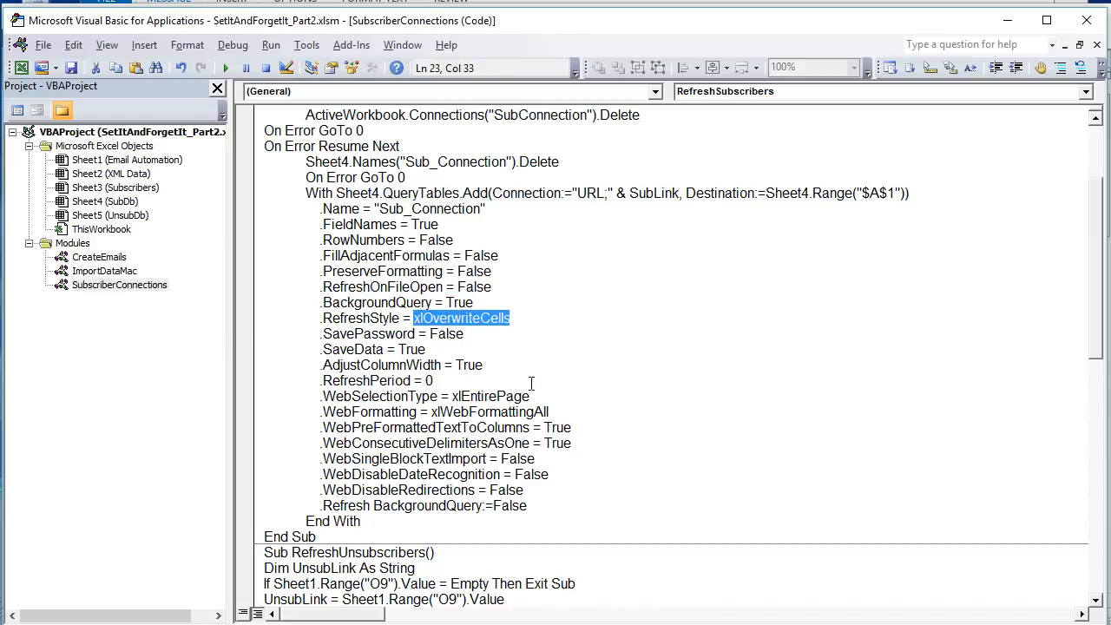
{"action": "left_click_drag", "start_coordinate": [570, 490], "coordinate": [493, 507]}
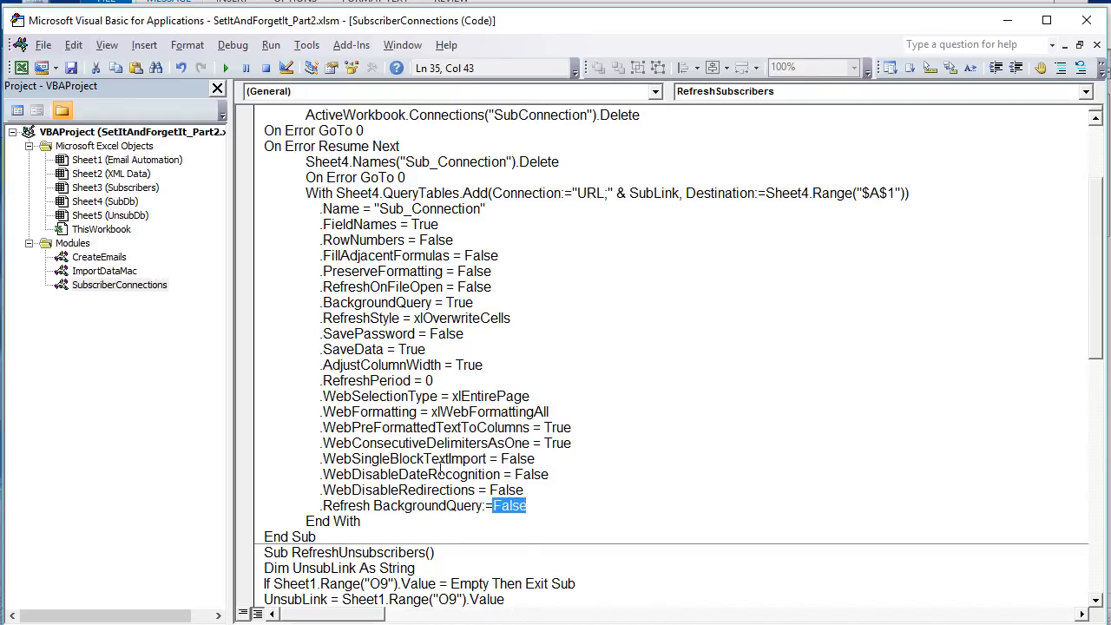
- Examine the start of RefreshUnsubscribers, including its O9 link check, and compare it with RefreshSubscribers
{"action": "scroll", "coordinate": [439, 460], "scroll_direction": "down", "scroll_amount": 4}
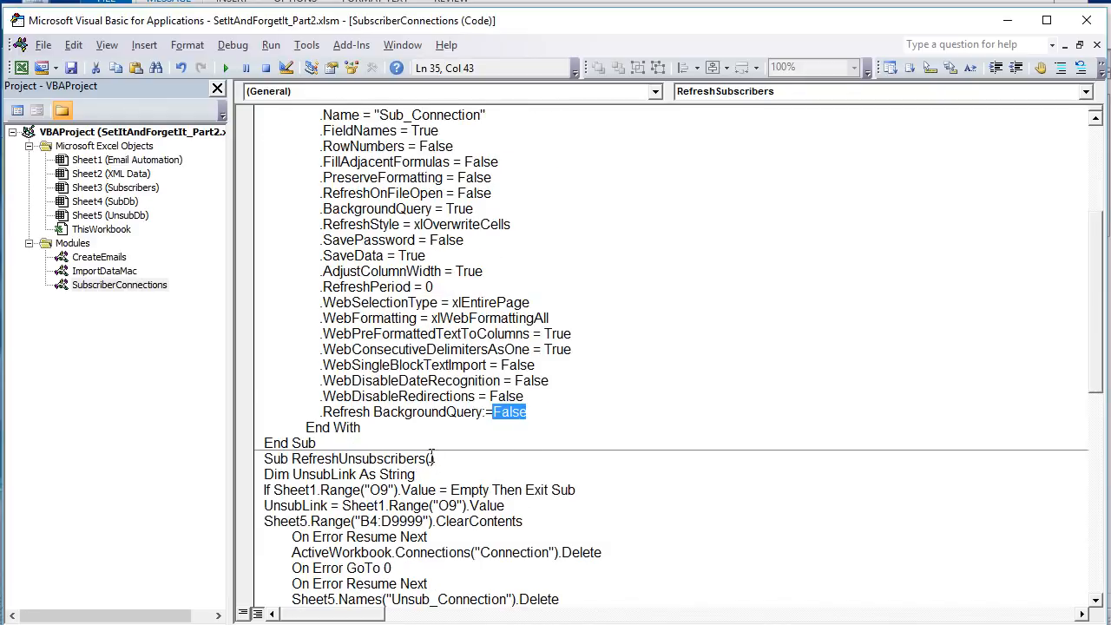
{"action": "scroll", "coordinate": [464, 384], "scroll_direction": "up", "scroll_amount": 1}
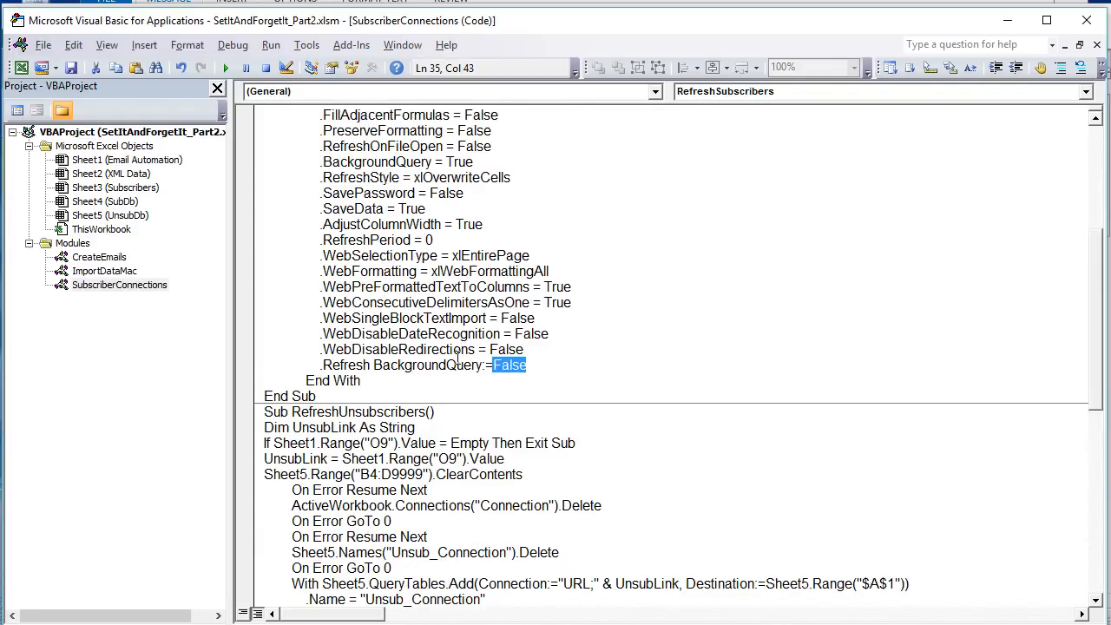
{"action": "scroll", "coordinate": [457, 355], "scroll_direction": "down", "scroll_amount": 3}
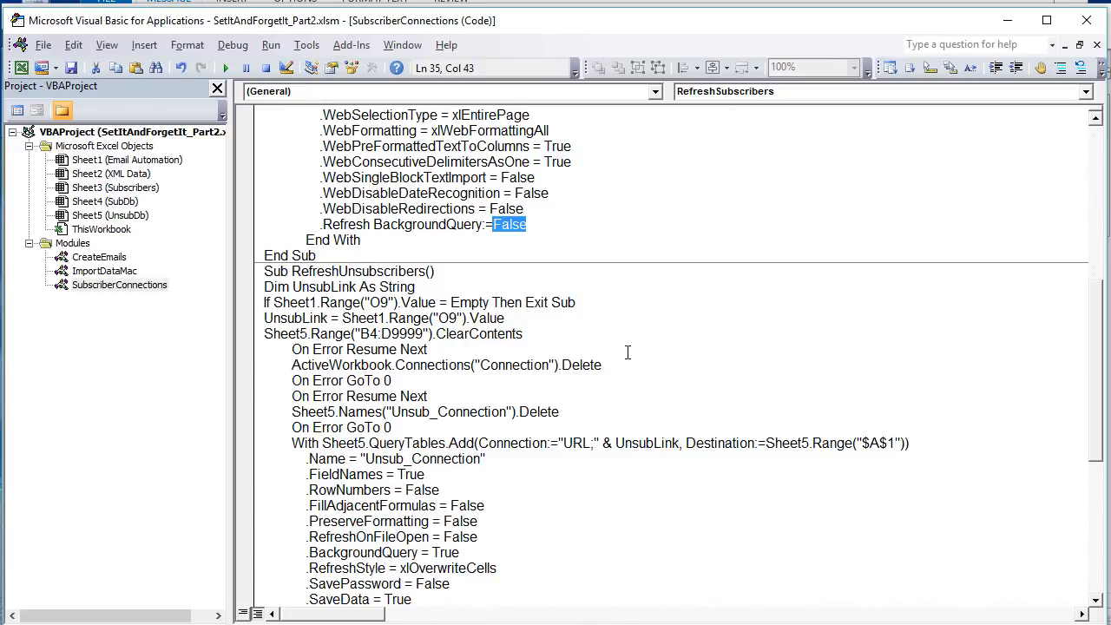
{"action": "double_click", "coordinate": [380, 302]}
{"action": "scroll", "coordinate": [387, 321], "scroll_direction": "up", "scroll_amount": 9}
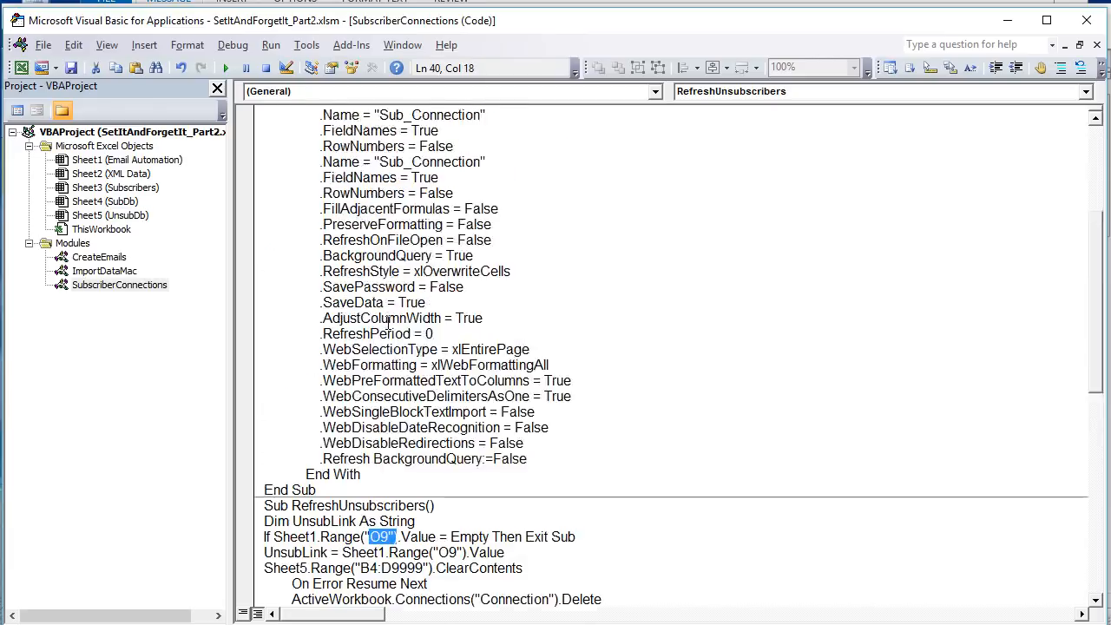
{"action": "scroll", "coordinate": [374, 189], "scroll_direction": "down", "scroll_amount": 10}
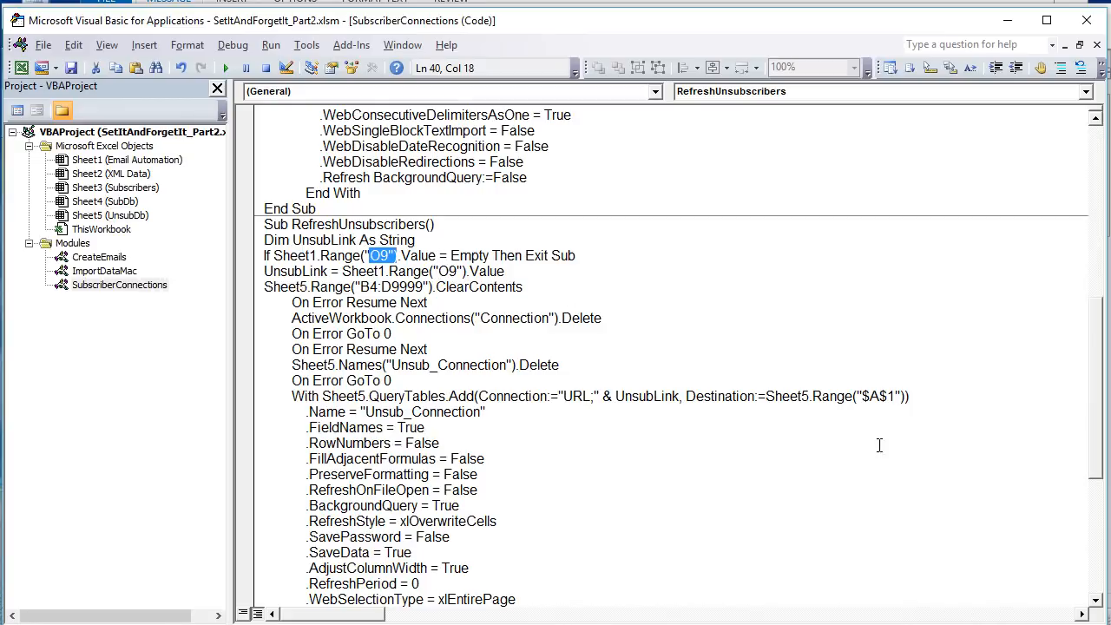
- Examine the UnsubLink query's Sheet5 destination and the remaining Unsub_Connection settings in RefreshUnsubscribers
{"action": "left_click_drag", "start_coordinate": [914, 399], "coordinate": [631, 406]}
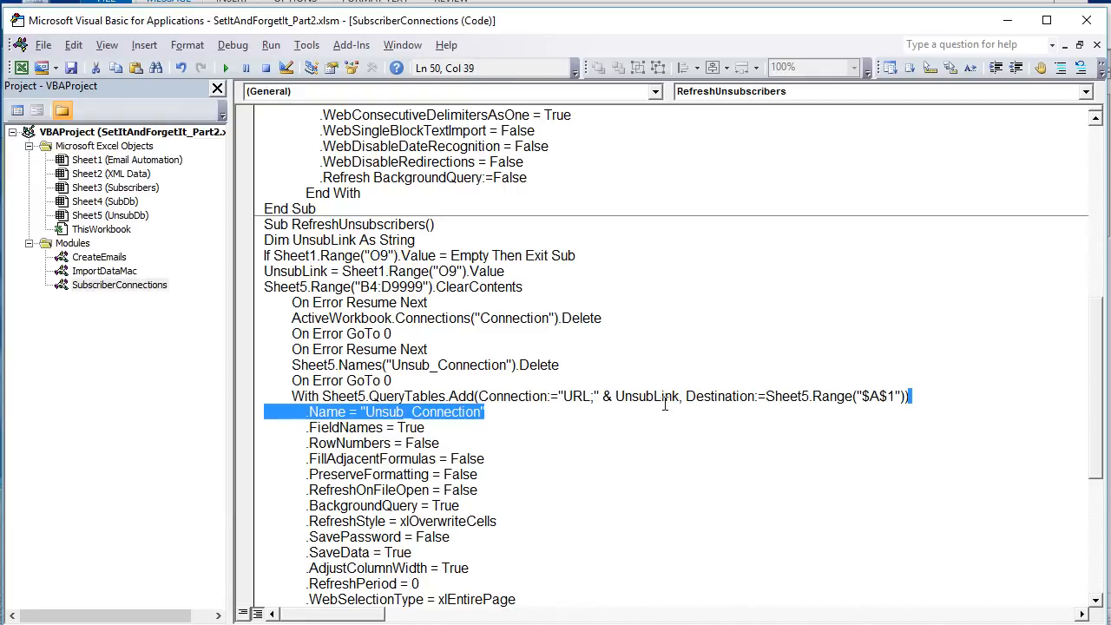
{"action": "left_click", "coordinate": [769, 402]}
{"action": "left_click_drag", "start_coordinate": [808, 396], "coordinate": [760, 395]}
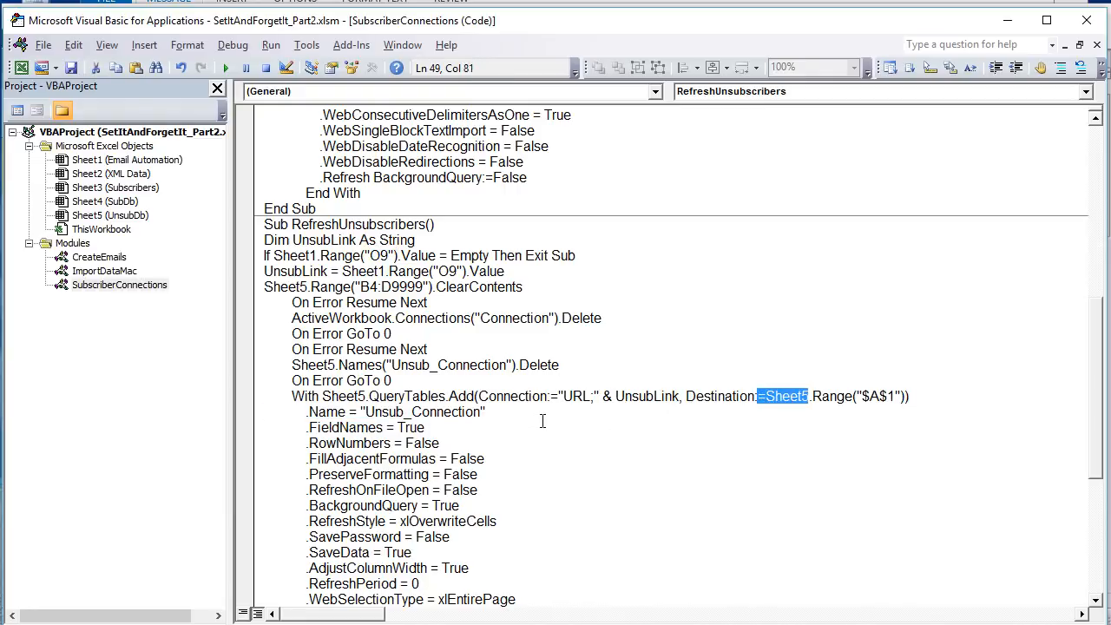
{"action": "scroll", "coordinate": [542, 421], "scroll_direction": "down", "scroll_amount": 6}
{"action": "left_click_drag", "start_coordinate": [535, 425], "coordinate": [536, 253]}
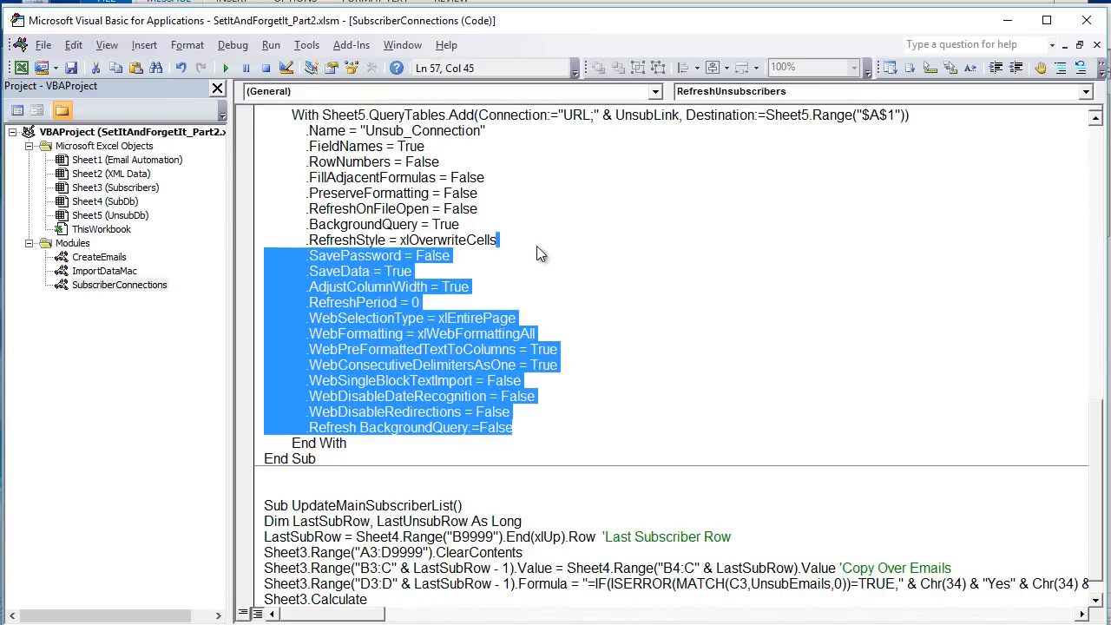
{"action": "scroll", "coordinate": [530, 277], "scroll_direction": "up", "scroll_amount": 8}
{"action": "scroll", "coordinate": [505, 313], "scroll_direction": "down", "scroll_amount": 6}
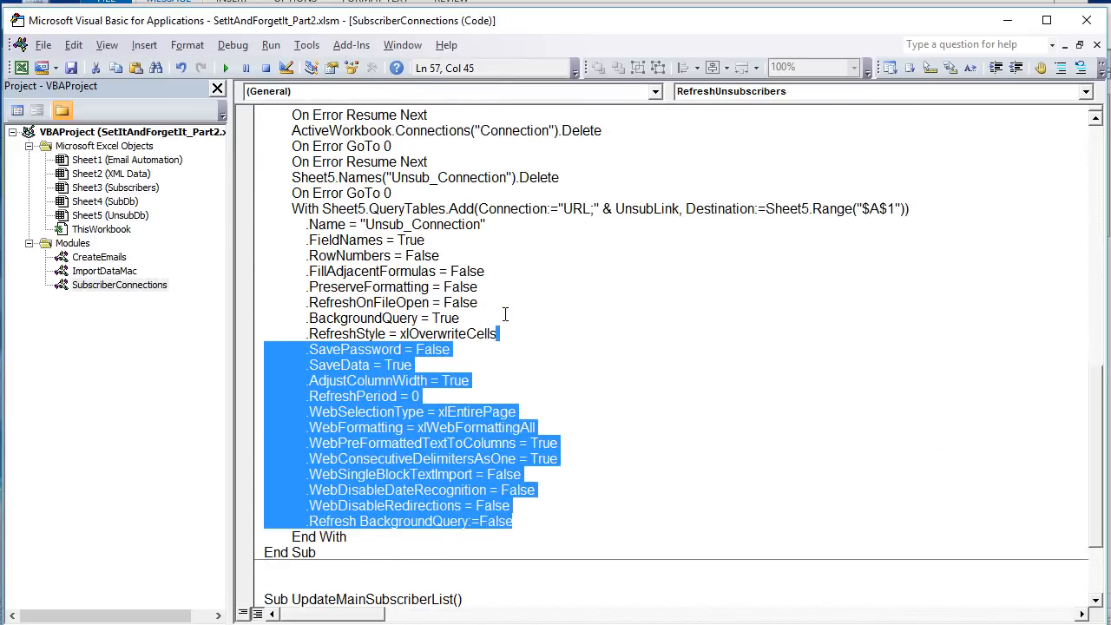
- Review UpdateMainSubscriberList, and compare the SubDb names and emails with the Subscribers rows and their Send Emails formulas in D3:D4
{"action": "scroll", "coordinate": [505, 314], "scroll_direction": "down", "scroll_amount": 3}
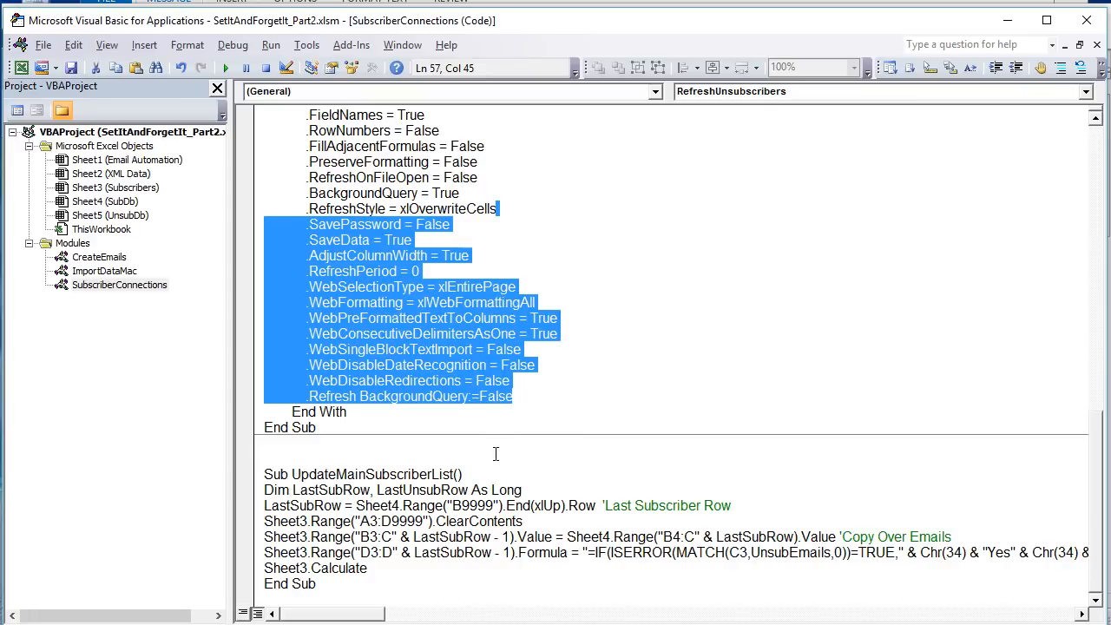
{"action": "left_click", "coordinate": [493, 489]}
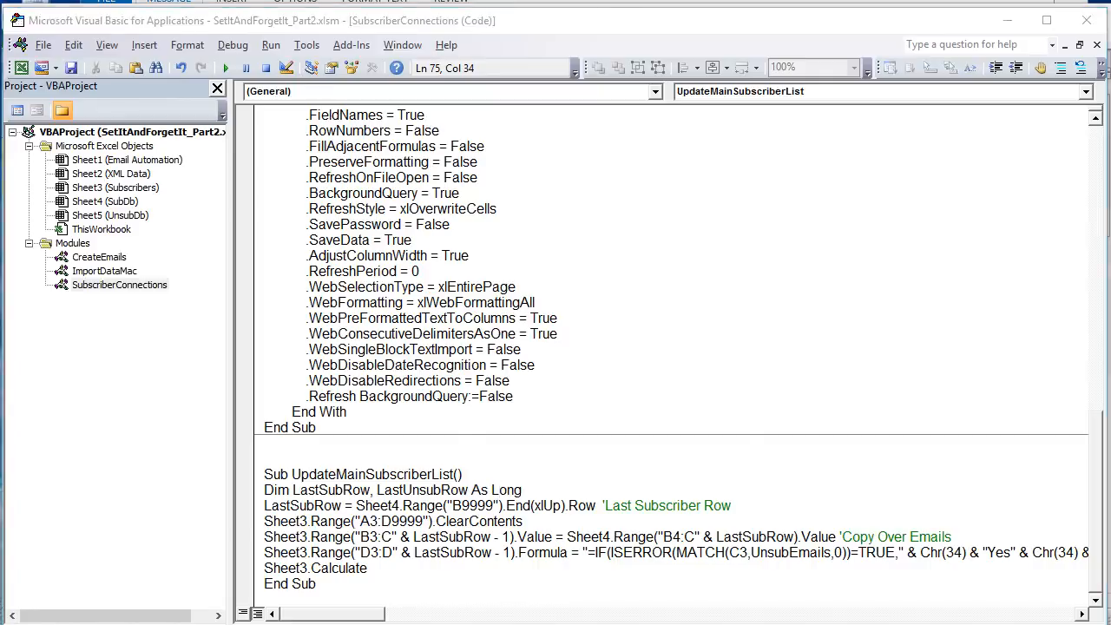
{"action": "key", "text": "alt+F11"}
{"action": "left_click", "coordinate": [341, 601]}
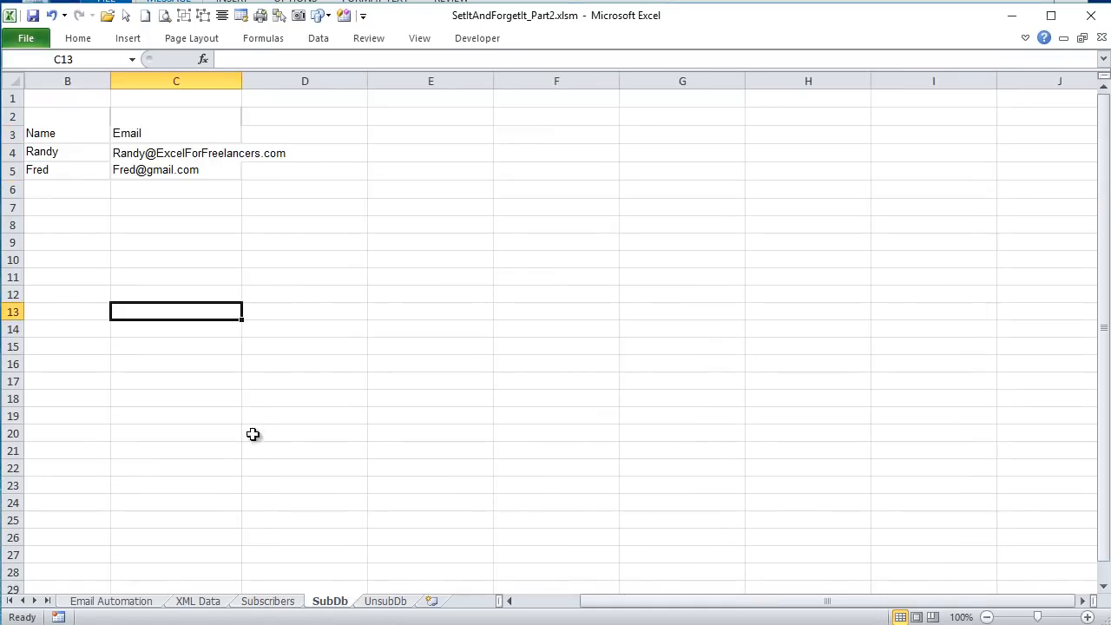
{"action": "left_click_drag", "start_coordinate": [82, 147], "coordinate": [377, 163]}
{"action": "left_click", "coordinate": [268, 601]}
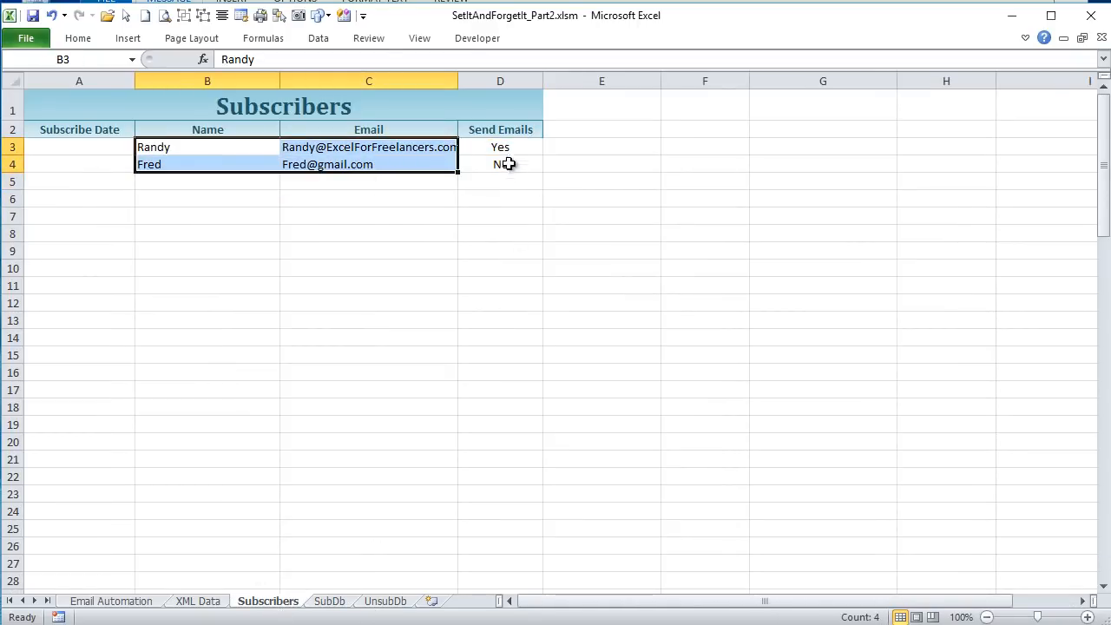
{"action": "left_click_drag", "start_coordinate": [511, 146], "coordinate": [503, 164]}
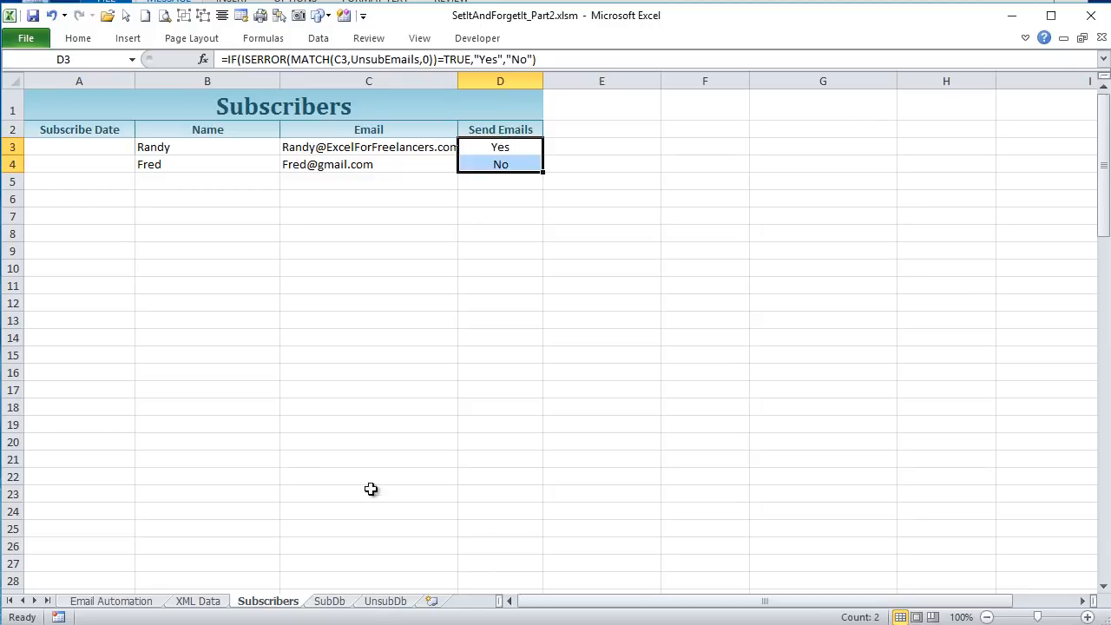
- Open the list of defined names from the UnsubDb sheet and locate the UnsubEmails name
{"action": "left_click", "coordinate": [389, 600]}
{"action": "left_click", "coordinate": [167, 153]}
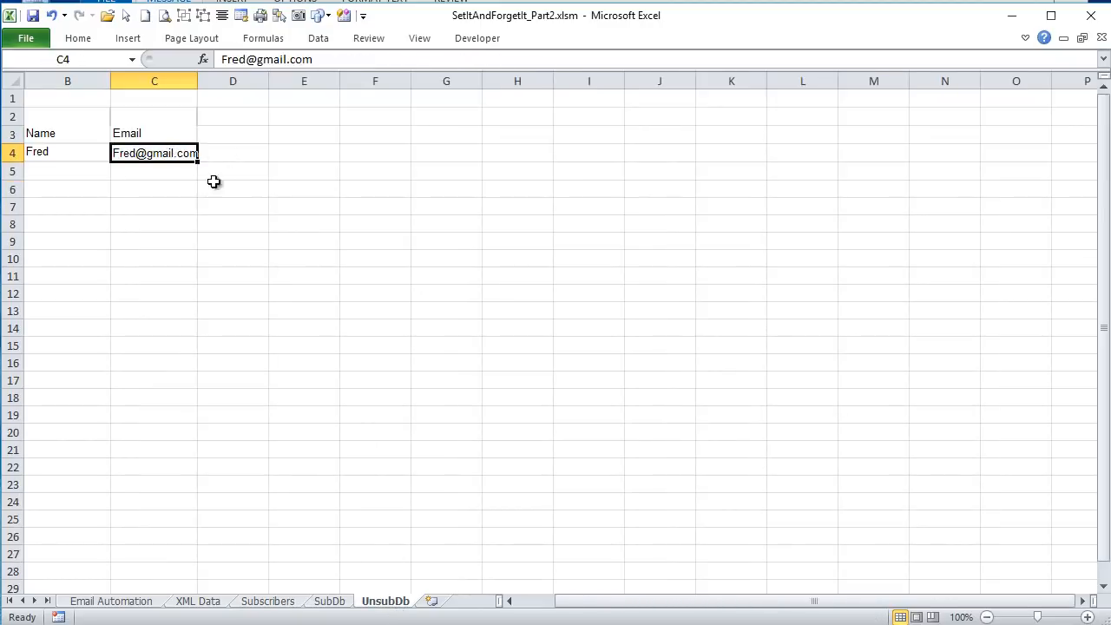
{"action": "left_click", "coordinate": [260, 46]}
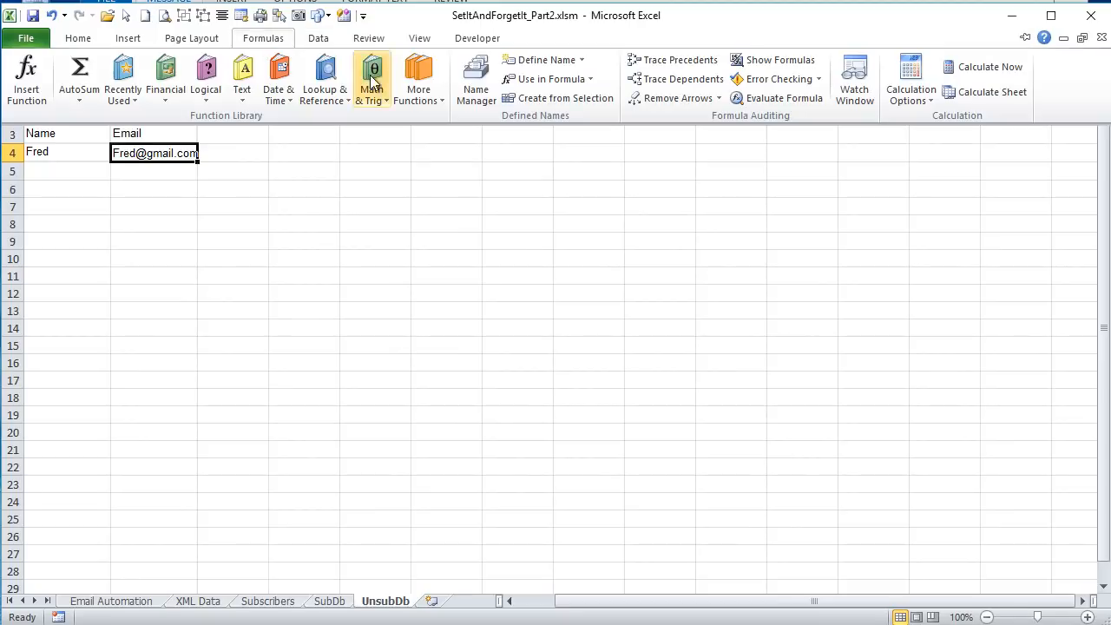
{"action": "left_click", "coordinate": [469, 78]}
{"action": "key", "text": "ctrl+F3"}
{"action": "scroll", "coordinate": [390, 295], "scroll_direction": "down", "scroll_amount": 3}
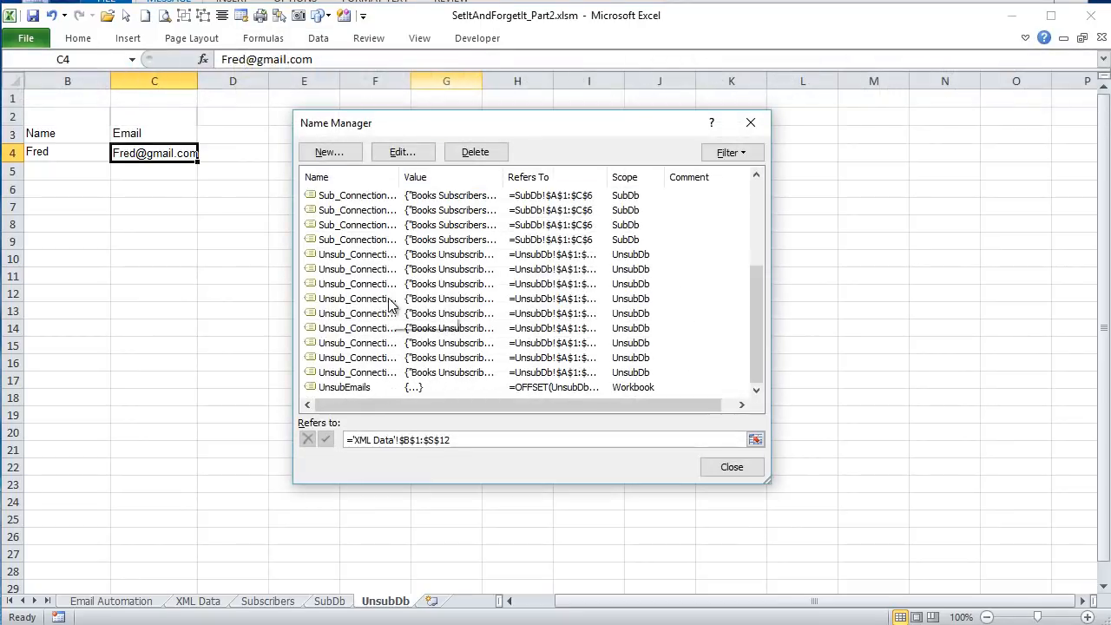
{"action": "left_click", "coordinate": [354, 386]}
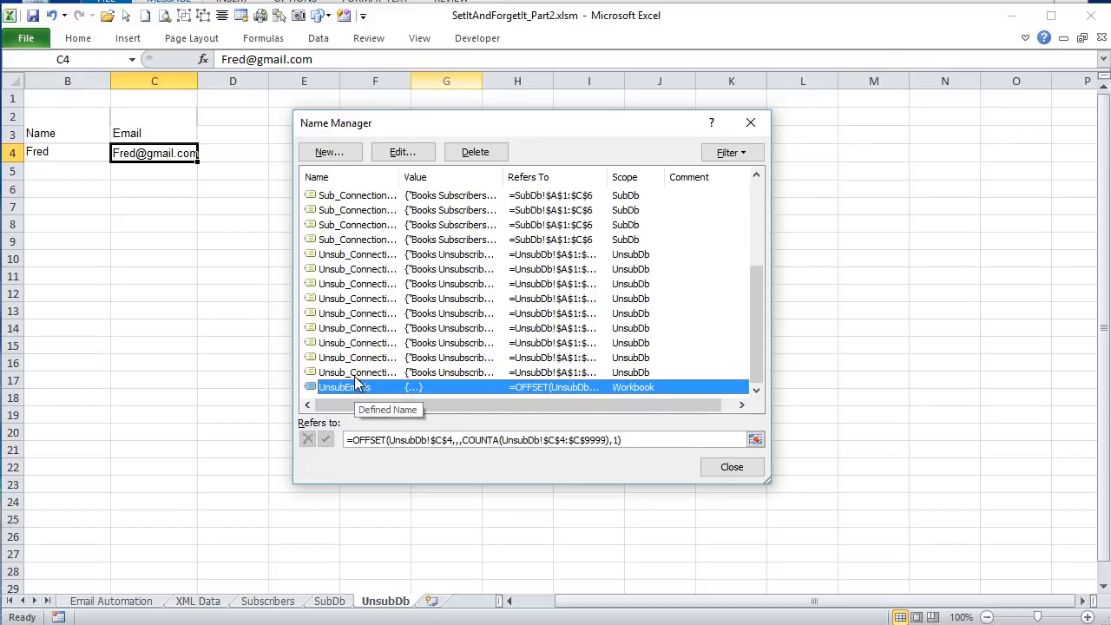
- Delete all the Connection, Sub_Connection and Unsub_Connection defined names, keeping only UnsubEmails
{"action": "left_click", "coordinate": [353, 374]}
{"action": "left_click_drag", "start_coordinate": [751, 325], "coordinate": [734, 208]}
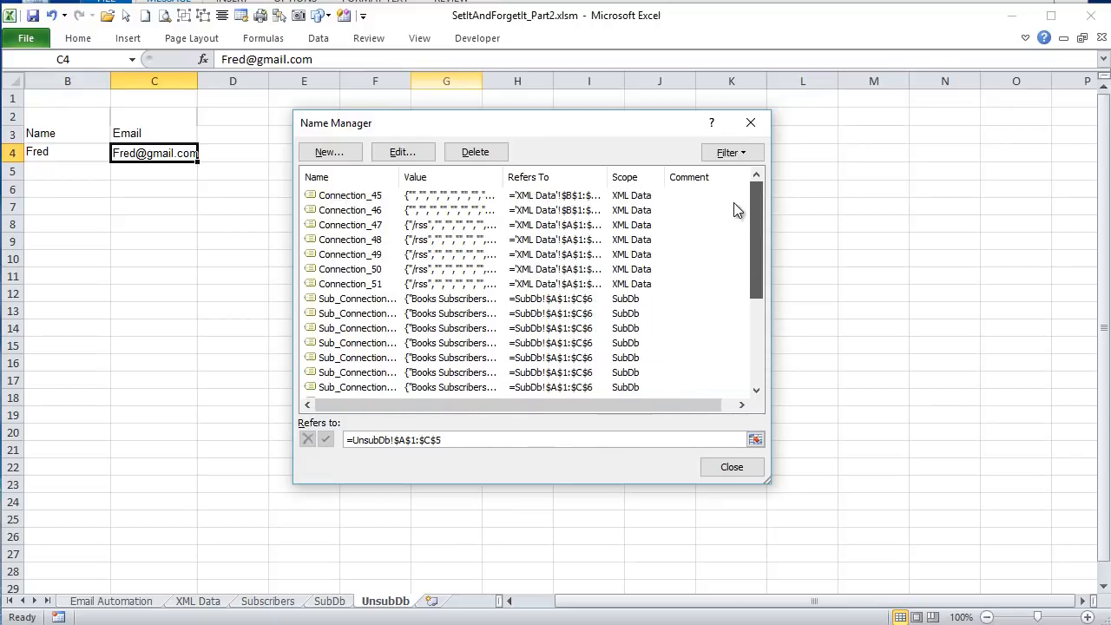
{"action": "left_click", "coordinate": [343, 200], "text": "shift"}
{"action": "left_click", "coordinate": [468, 152]}
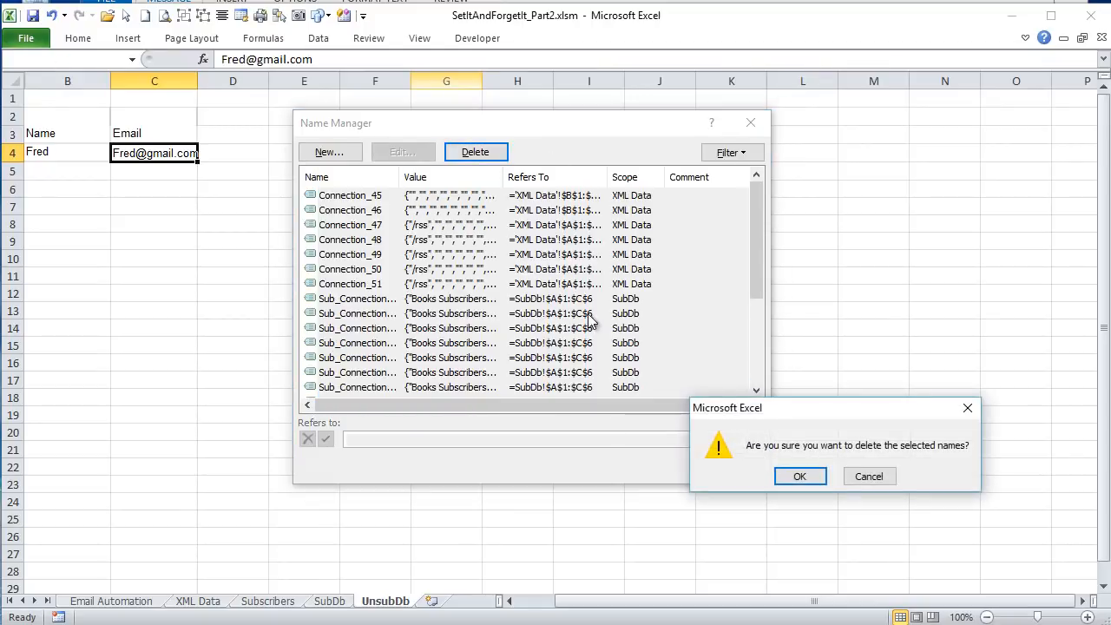
{"action": "left_click", "coordinate": [803, 476]}
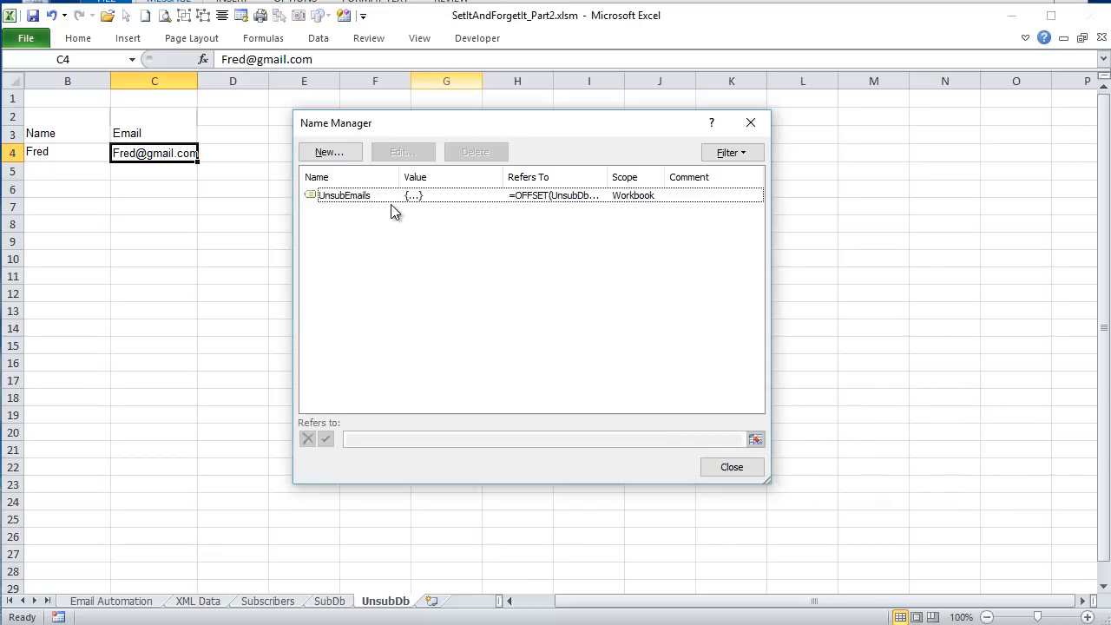
- Examine the OFFSET and COUNTA formula behind UnsubEmails and the UnsubDb cells it covers, and close the Name Manager
{"action": "left_click", "coordinate": [377, 192]}
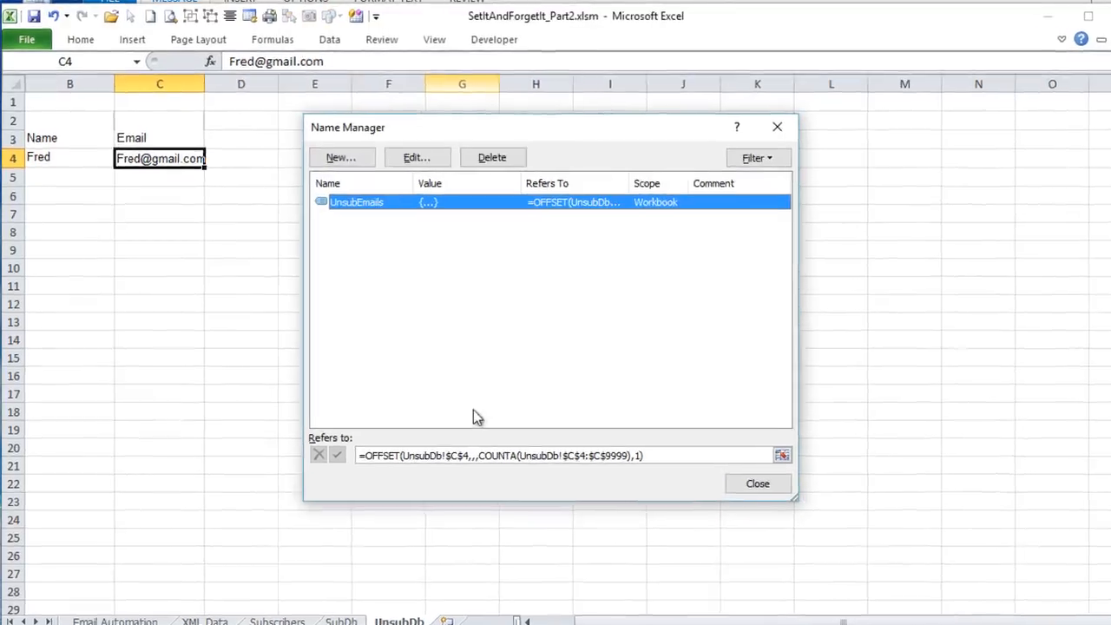
{"action": "left_click", "coordinate": [475, 439]}
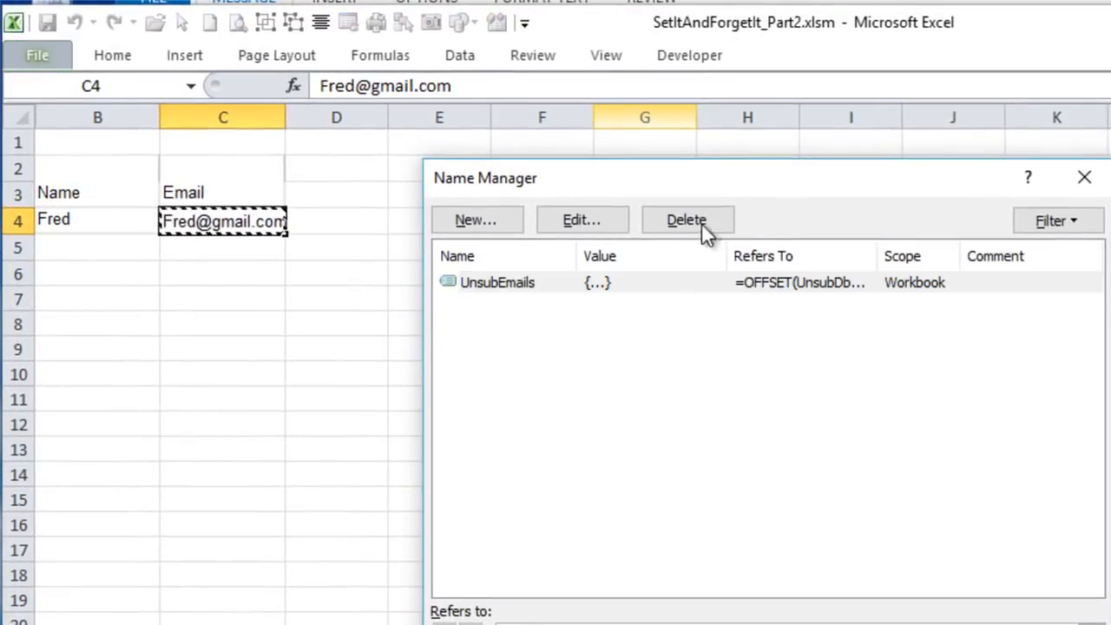
{"action": "left_click_drag", "start_coordinate": [709, 180], "coordinate": [674, 120]}
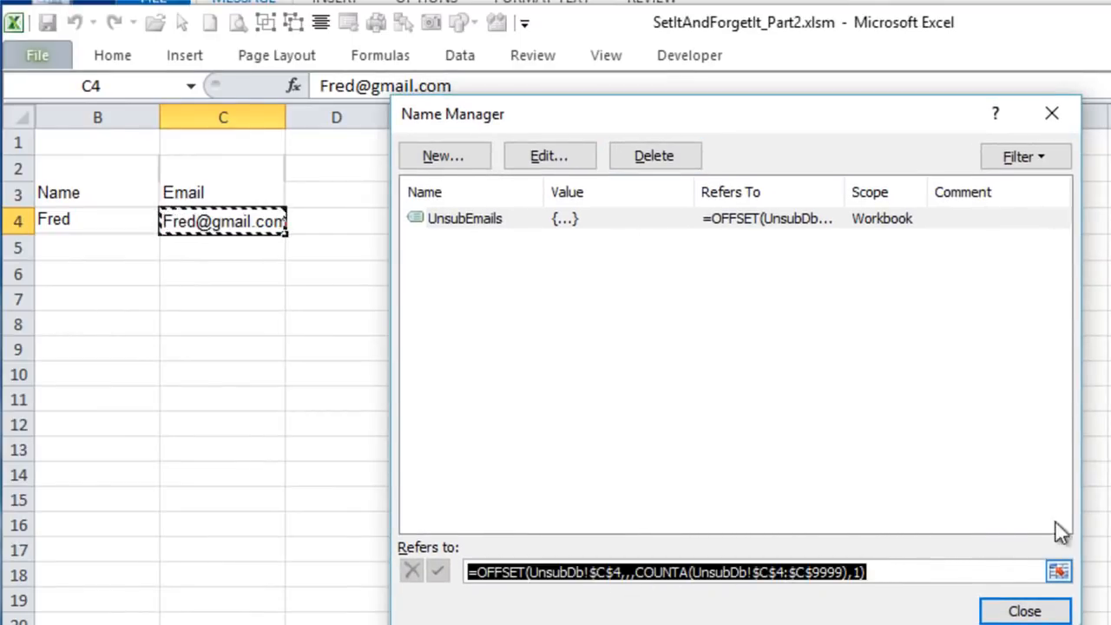
{"action": "left_click", "coordinate": [1052, 609]}
- Enter the test text "ss" in cells C5 and C6 of the UnsubDb Email column
{"action": "left_click", "coordinate": [191, 246]}
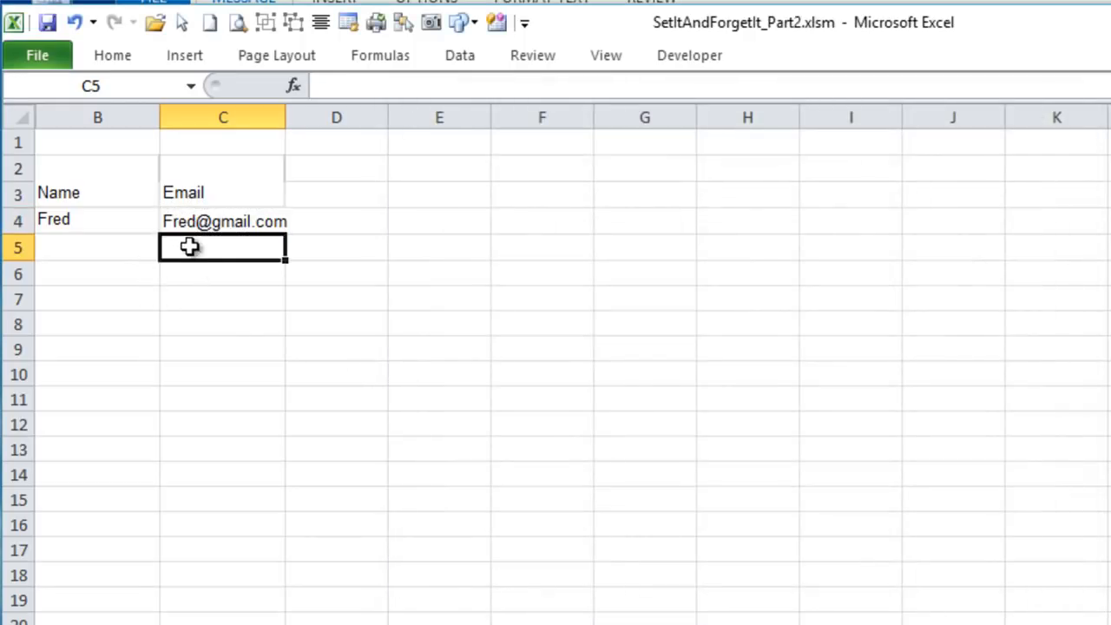
{"action": "type", "text": "ss"}
{"action": "left_click", "coordinate": [225, 298]}
{"action": "double_click", "coordinate": [221, 275]}
{"action": "type", "text": "ss"}
{"action": "key", "text": "Return"}
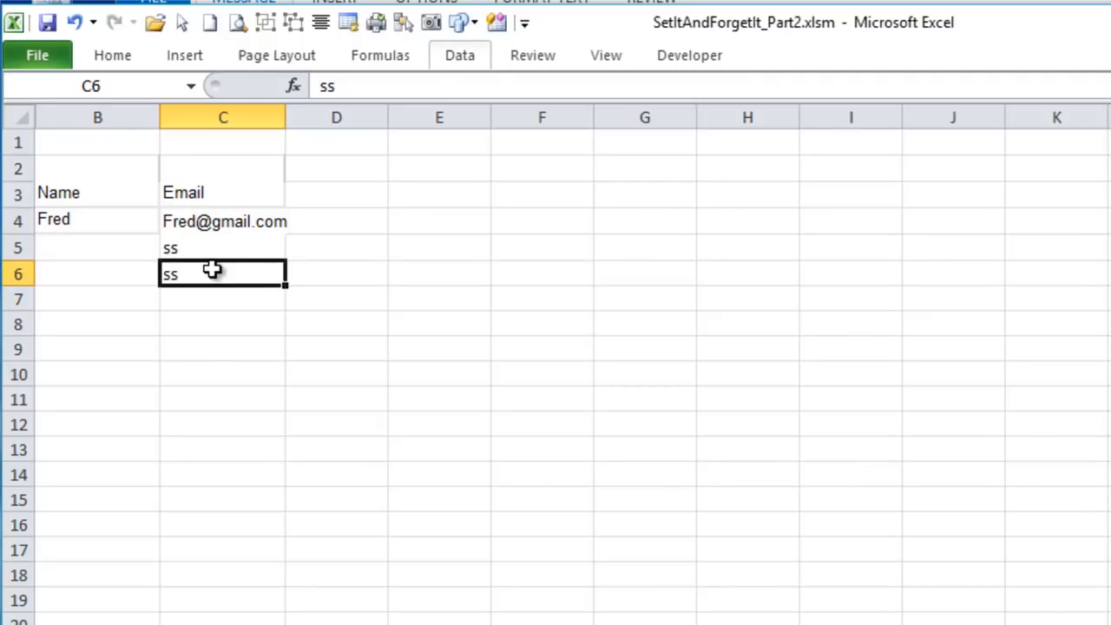
- Check which cells UnsubEmails covers with the test entries in place, and clear those entries from C5:C6
{"action": "left_click", "coordinate": [370, 64]}
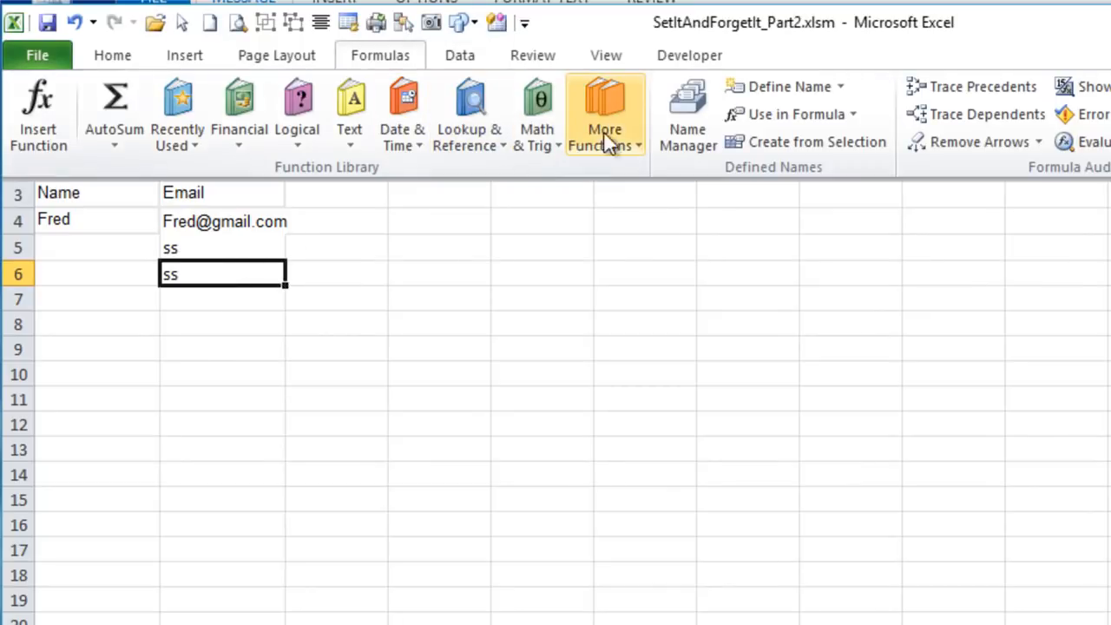
{"action": "left_click", "coordinate": [681, 122]}
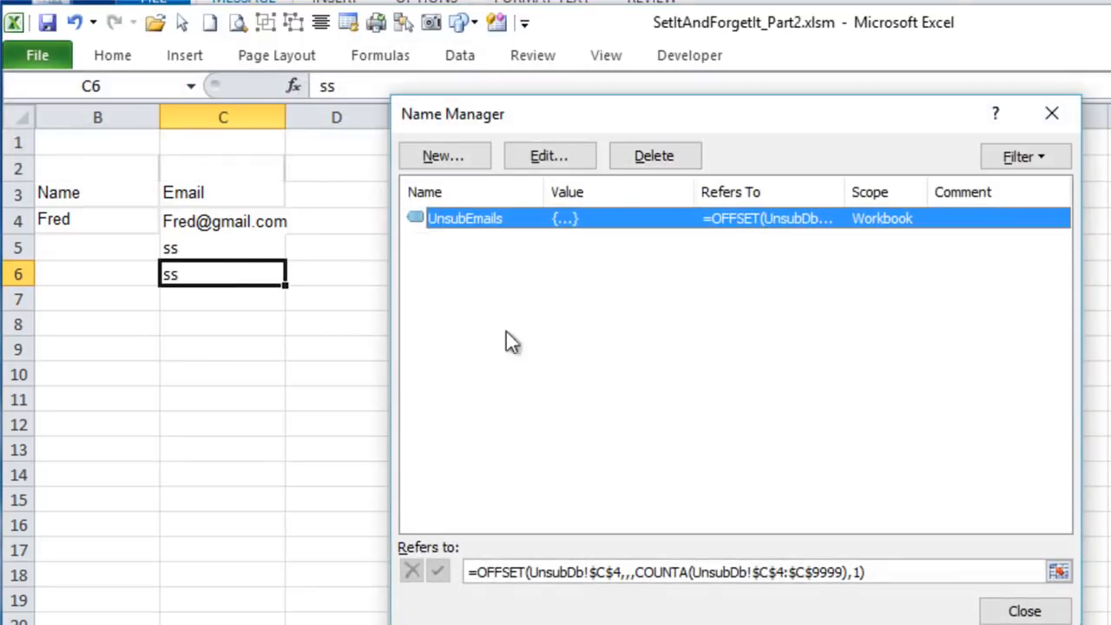
{"action": "key", "text": "Tab"}
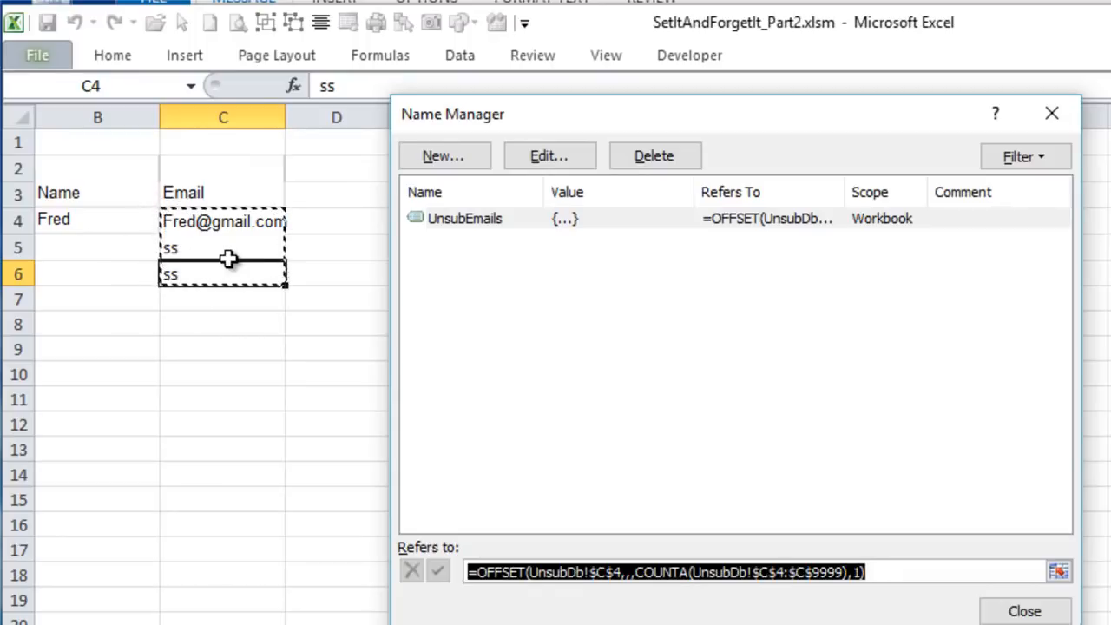
{"action": "left_click", "coordinate": [1010, 612]}
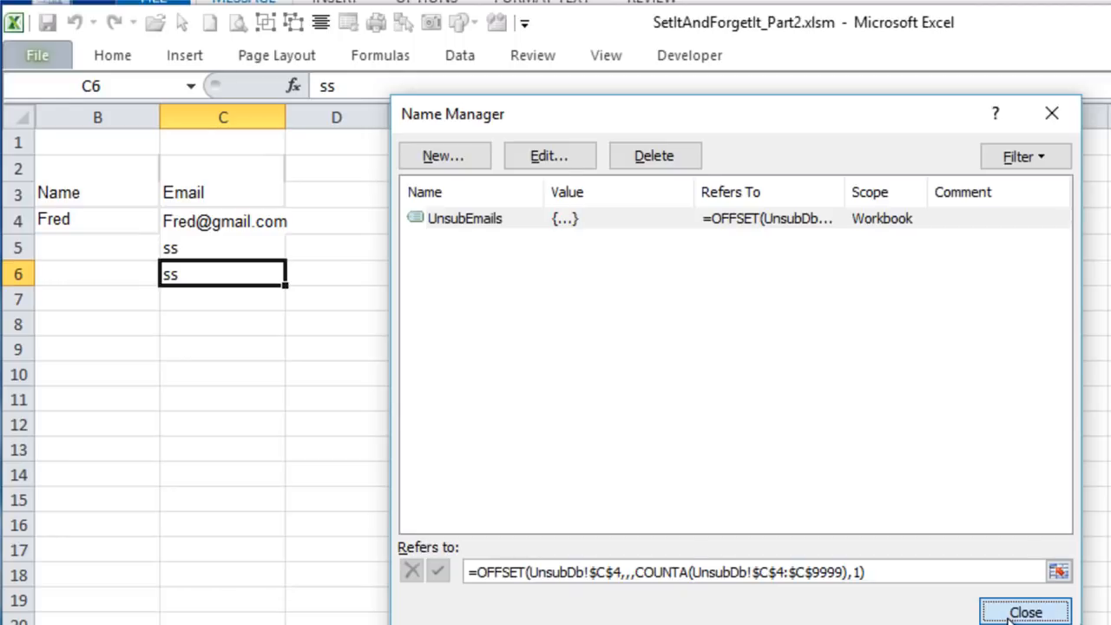
{"action": "left_click_drag", "start_coordinate": [171, 246], "coordinate": [172, 269]}
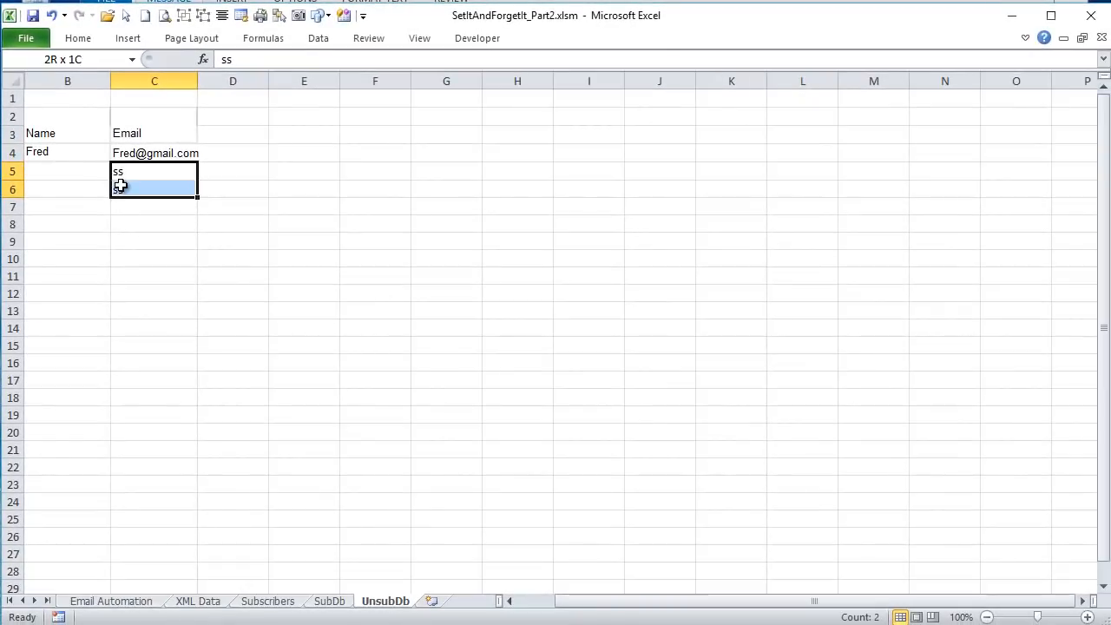
{"action": "key", "text": "Delete"}
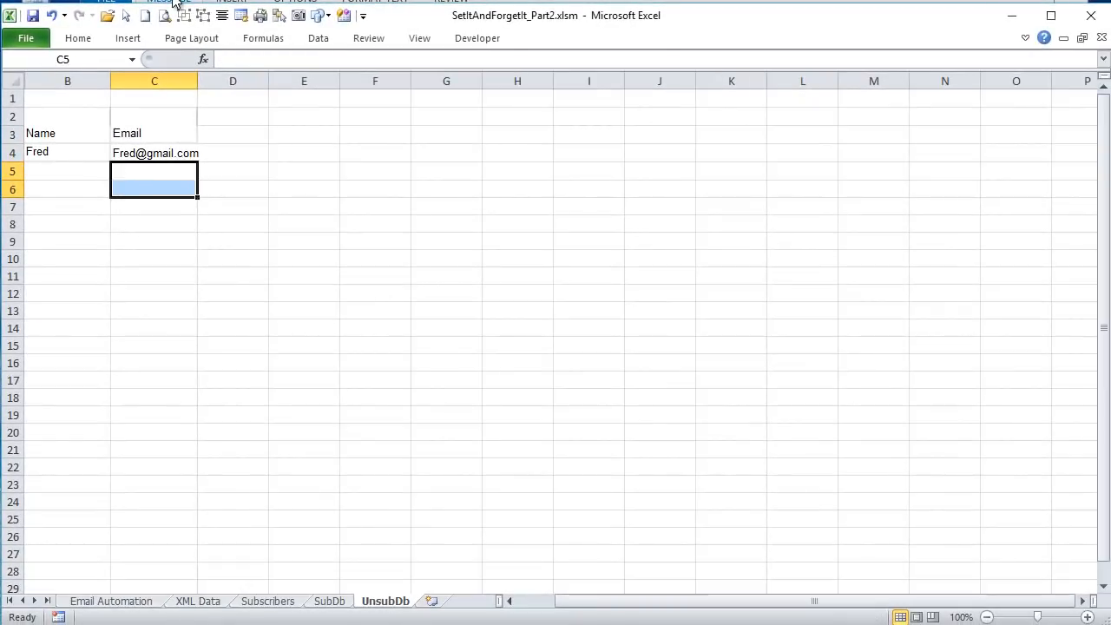
- Examine the Send Emails formula in D3 of the Subscribers sheet, especially its MATCH of C3 against UnsubEmails
{"action": "left_click", "coordinate": [328, 601]}
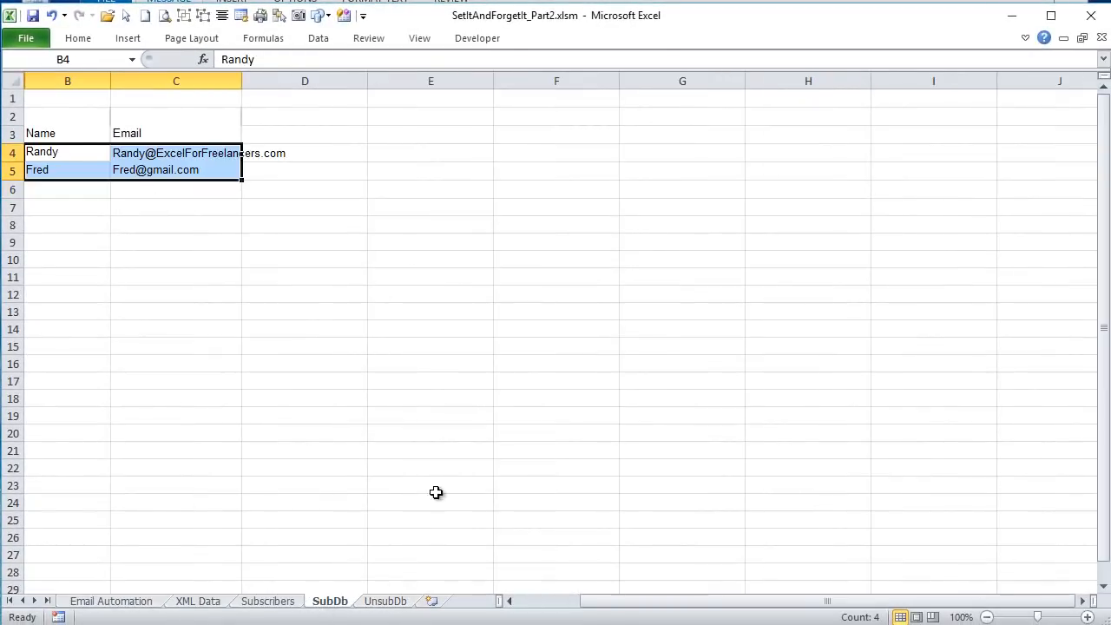
{"action": "left_click", "coordinate": [268, 602]}
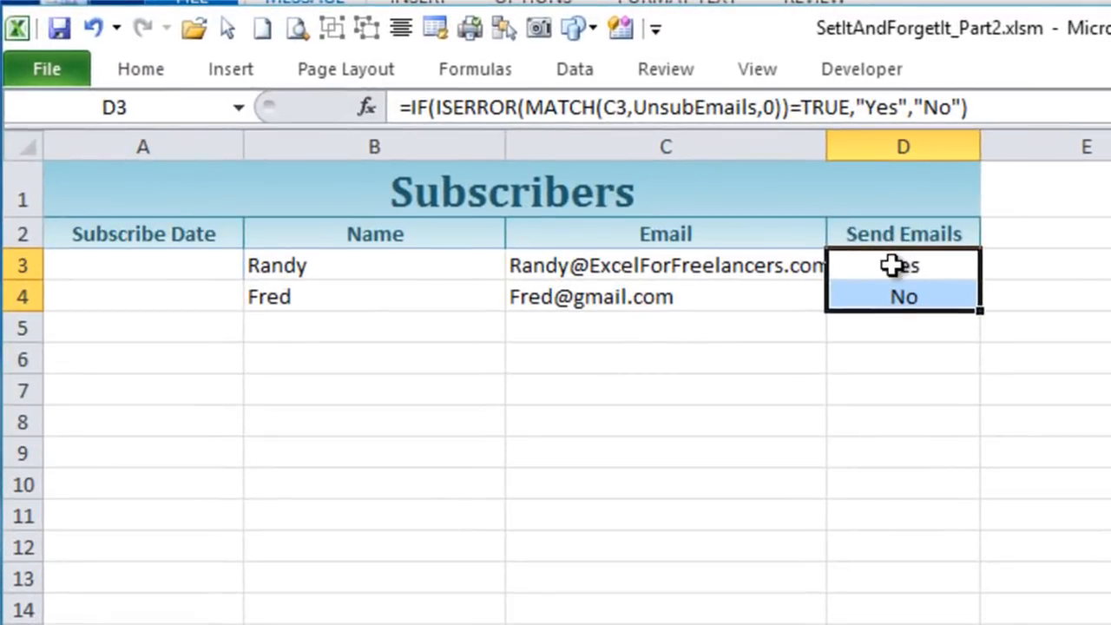
{"action": "left_click", "coordinate": [651, 191]}
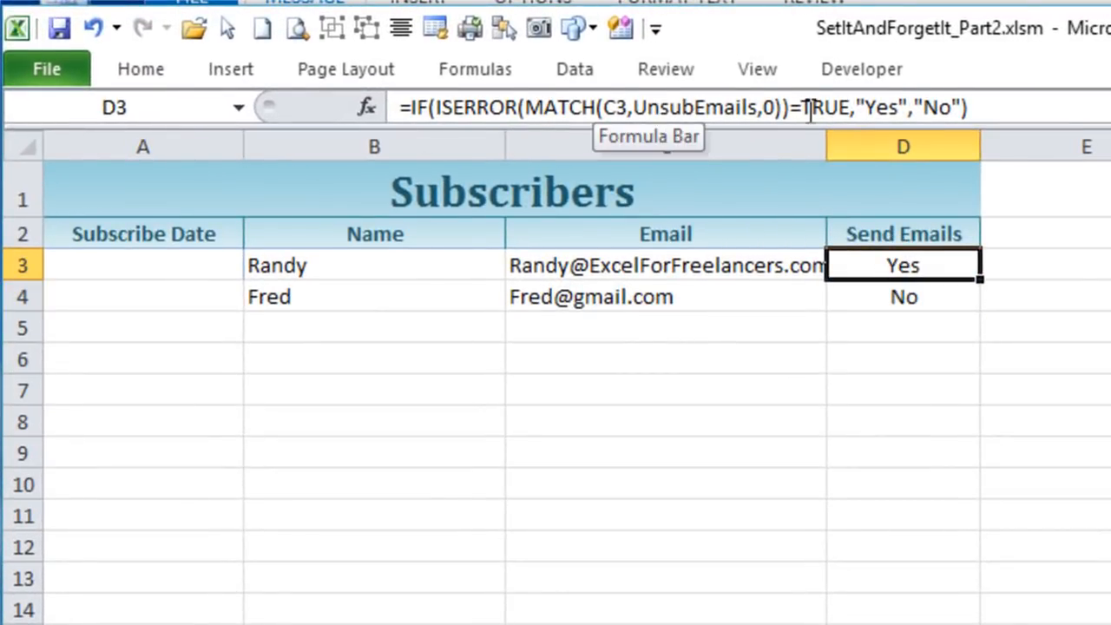
{"action": "left_click", "coordinate": [604, 109]}
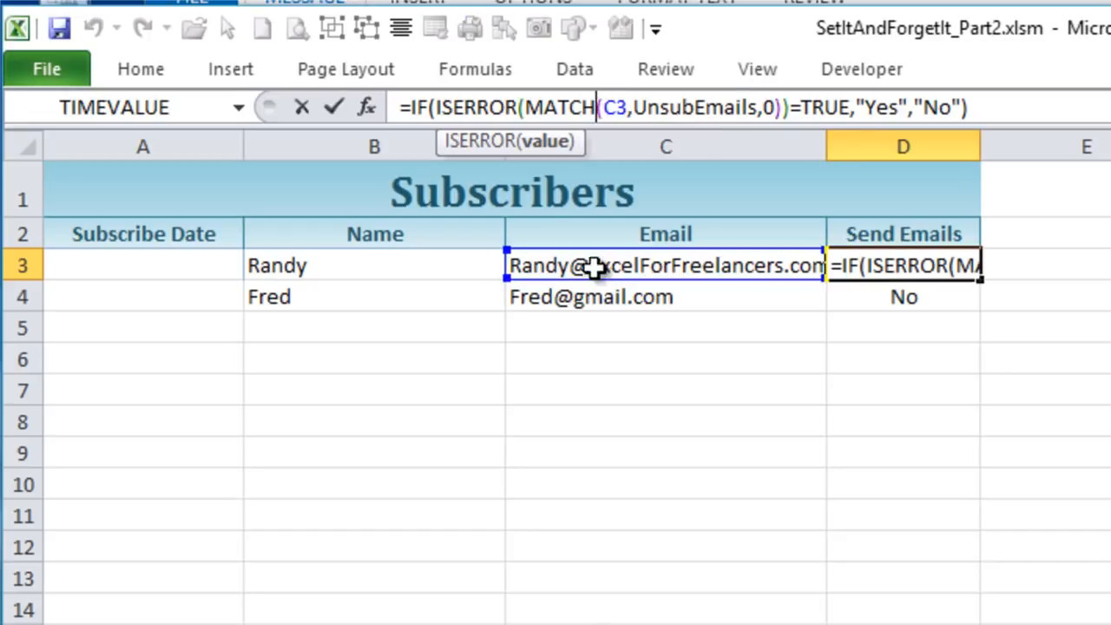
{"action": "left_click_drag", "start_coordinate": [627, 104], "coordinate": [531, 106]}
{"action": "double_click", "coordinate": [767, 107]}
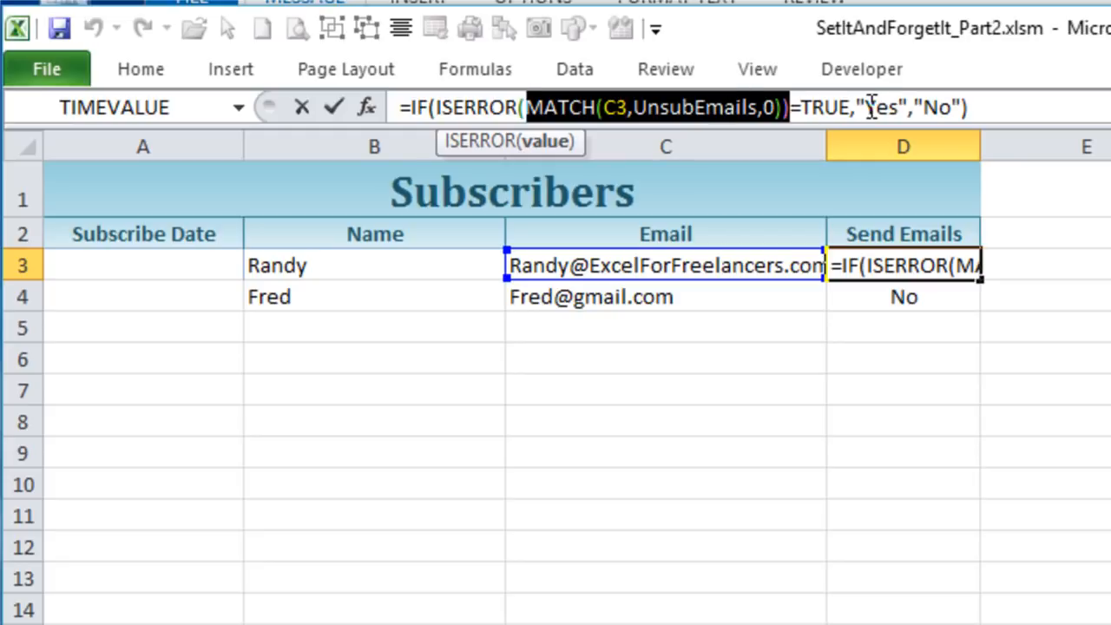
{"action": "key", "text": "Return"}
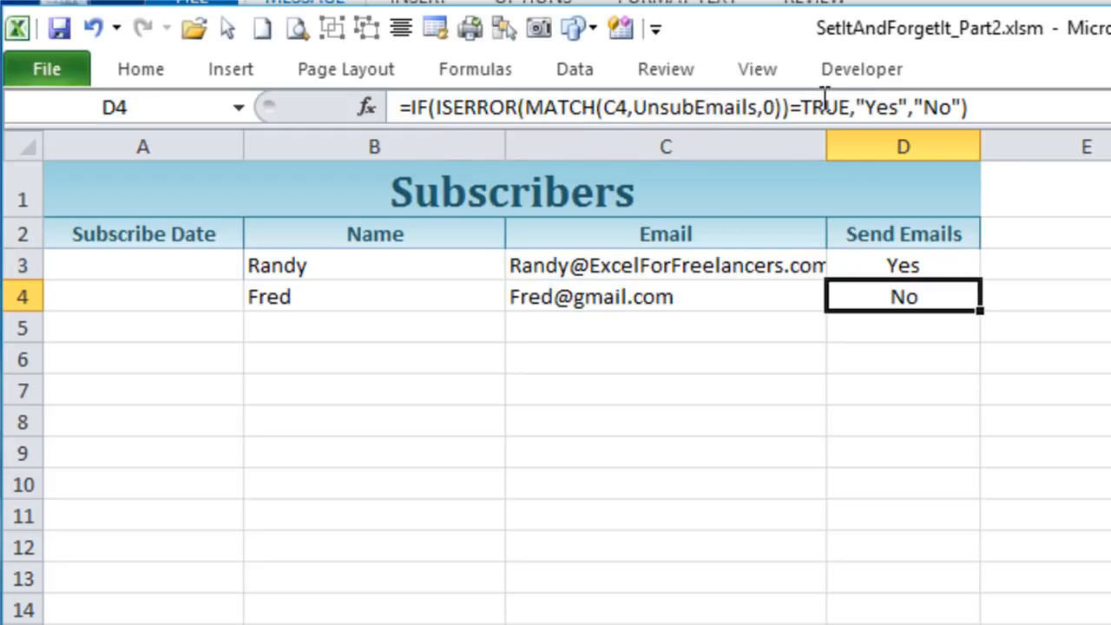
- Compare the email in Subscribers C3 with the UnsubDb email list, and review the Send Emails results in D3:D4
{"action": "left_click", "coordinate": [917, 265]}
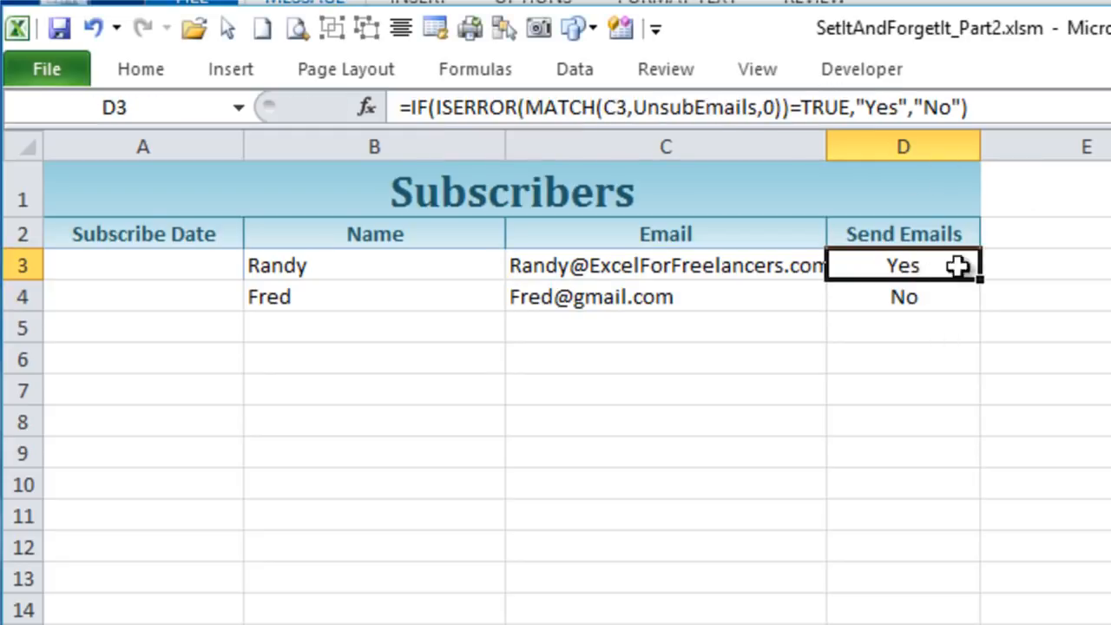
{"action": "left_click", "coordinate": [599, 254]}
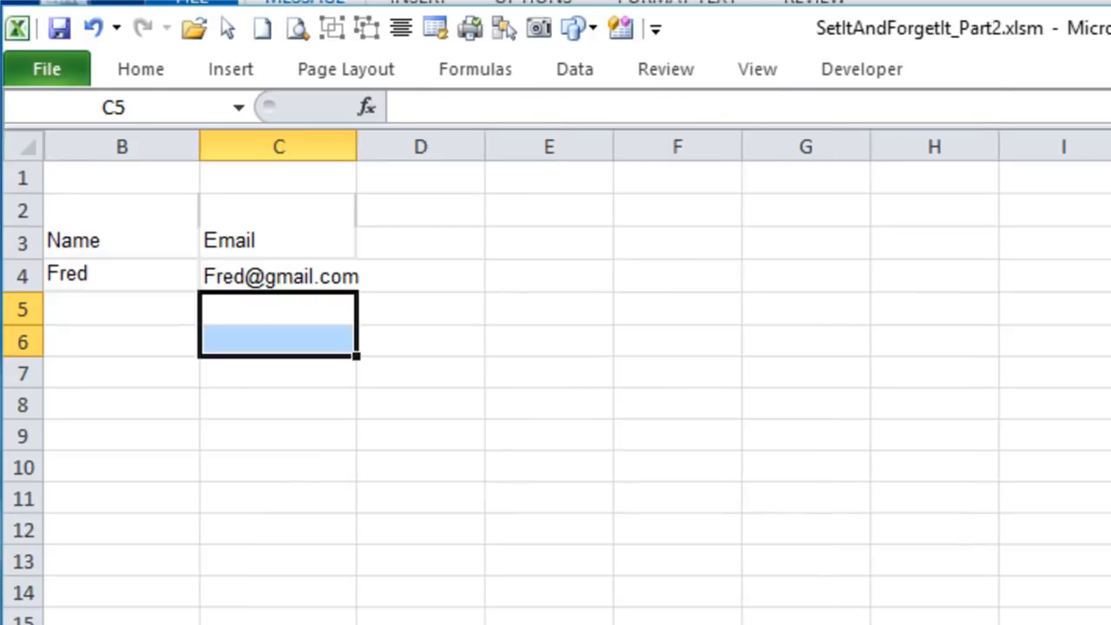
{"action": "left_click", "coordinate": [266, 271]}
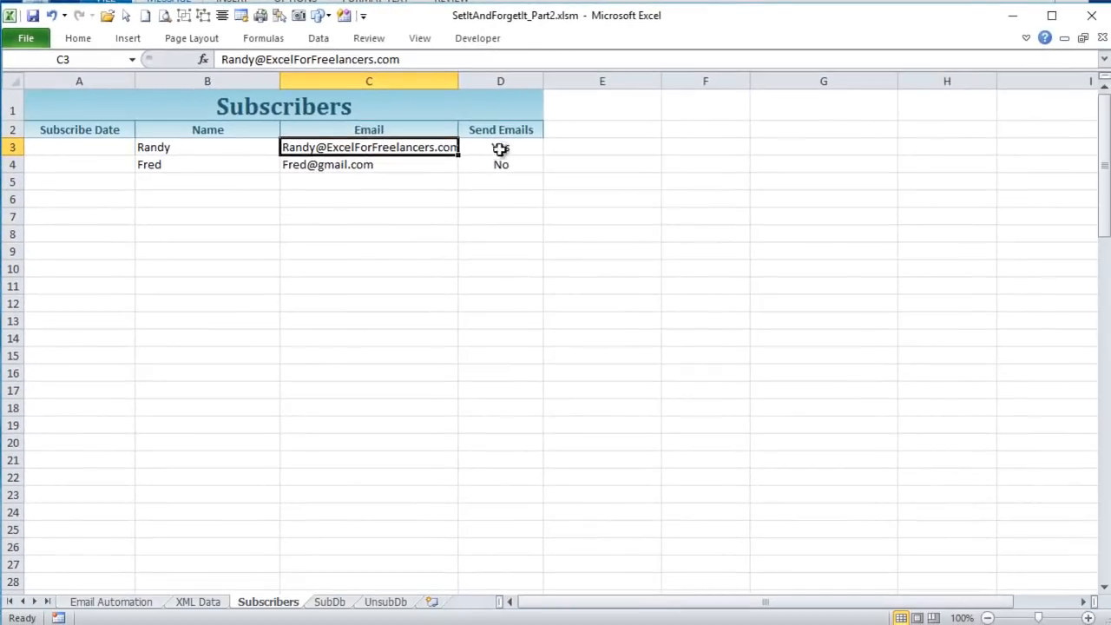
{"action": "left_click", "coordinate": [500, 145]}
{"action": "left_click_drag", "start_coordinate": [501, 145], "coordinate": [498, 164]}
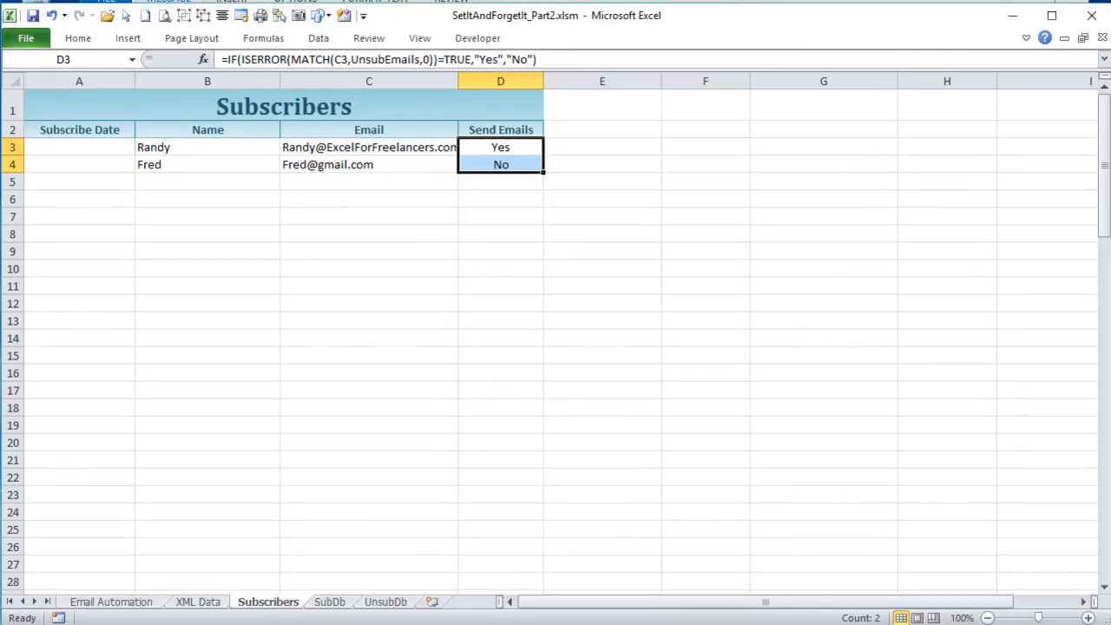
- Examine the LastSubRow line in UpdateMainSubscriberList and compare it with the last filled Name row on SubDb
{"action": "key", "text": "alt+F11"}
{"action": "left_click", "coordinate": [565, 572]}
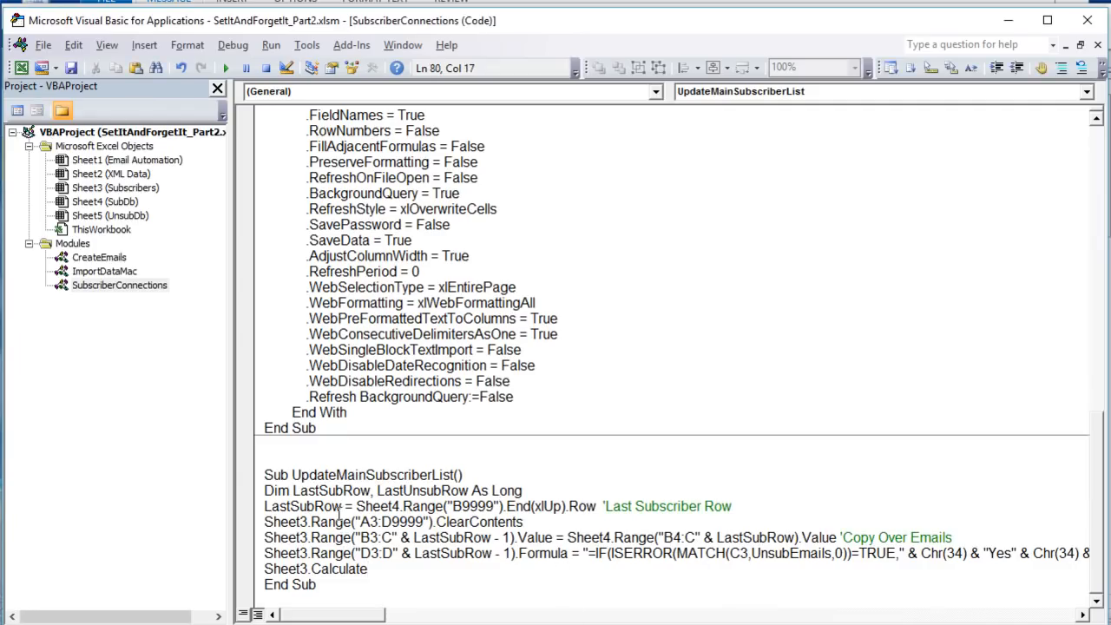
{"action": "left_click", "coordinate": [726, 500]}
{"action": "left_click_drag", "start_coordinate": [726, 500], "coordinate": [243, 505]}
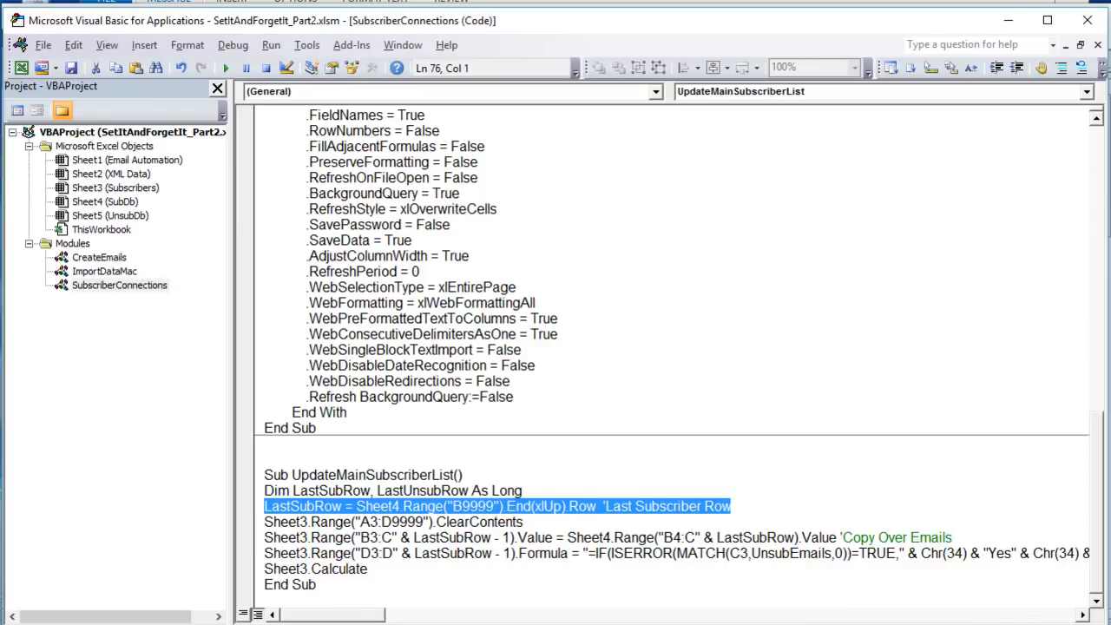
{"action": "key", "text": "alt+Tab"}
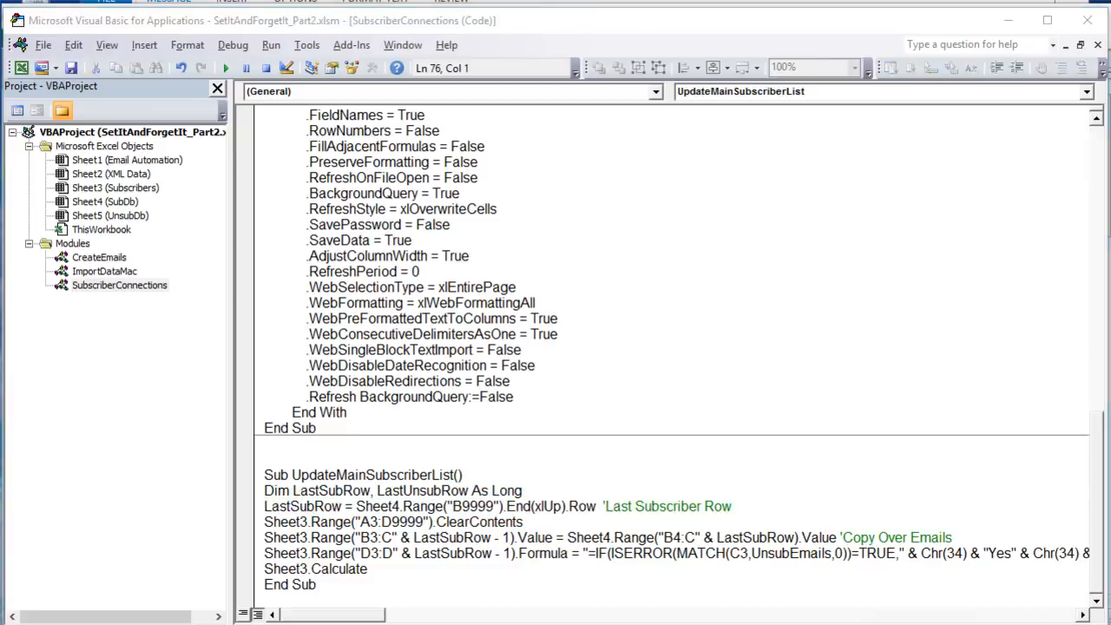
{"action": "left_click", "coordinate": [330, 601]}
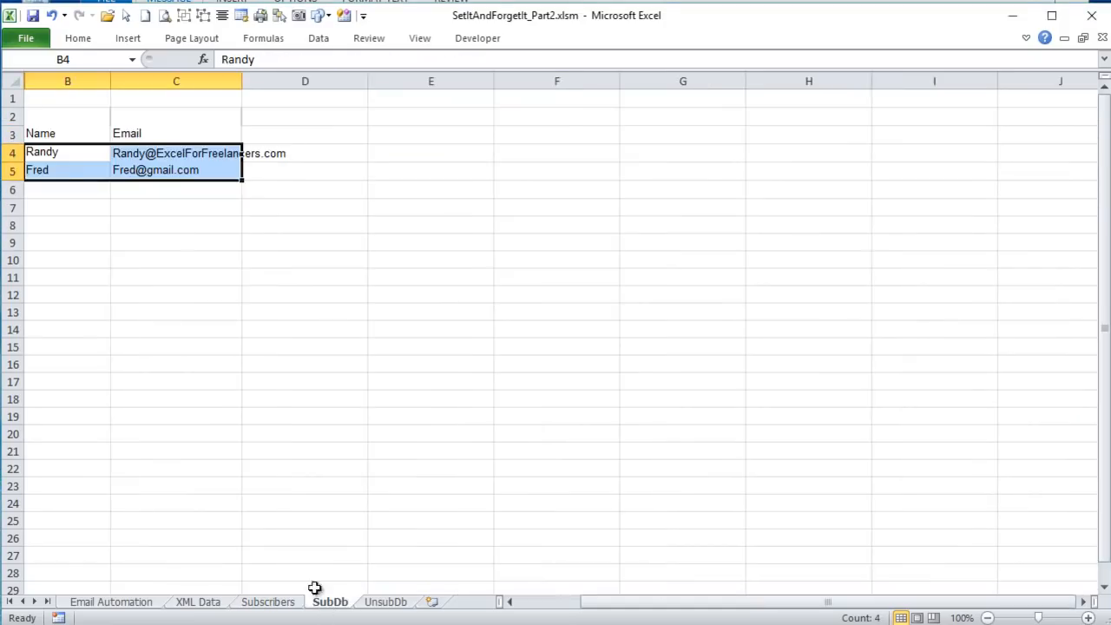
{"action": "left_click_drag", "start_coordinate": [69, 156], "coordinate": [66, 169]}
{"action": "left_click", "coordinate": [67, 184]}
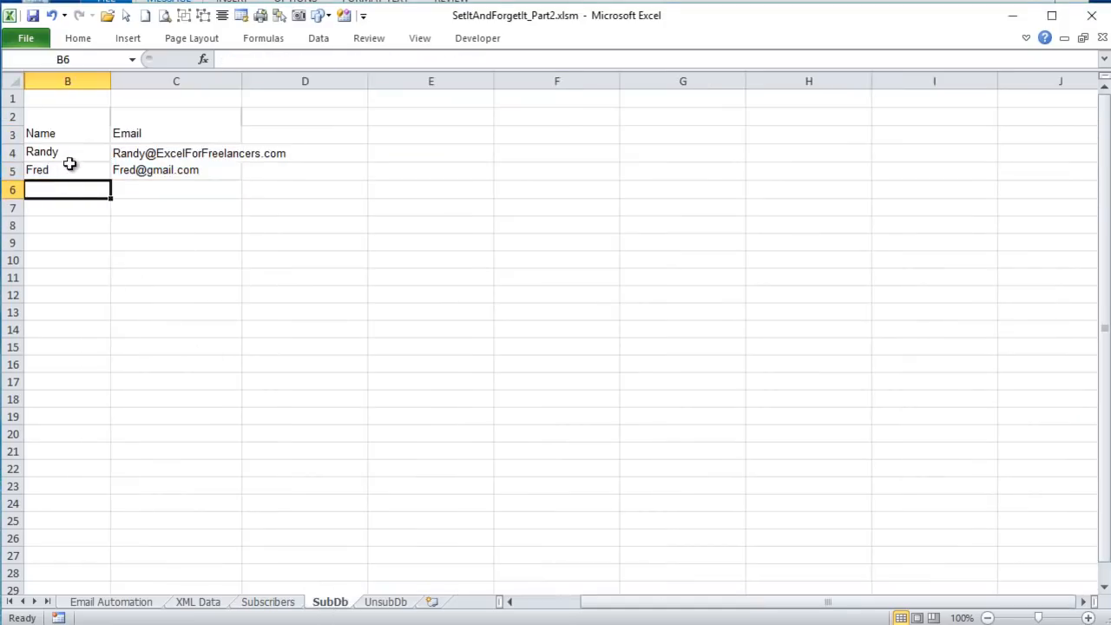
{"action": "left_click", "coordinate": [69, 163]}
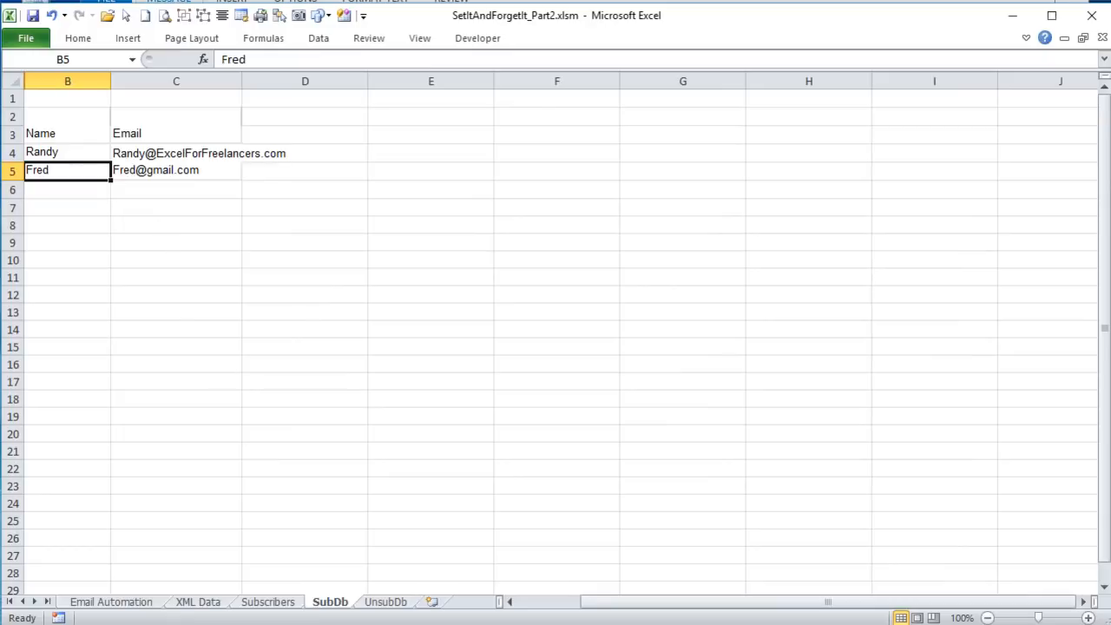
{"action": "key", "text": "alt+Tab"}
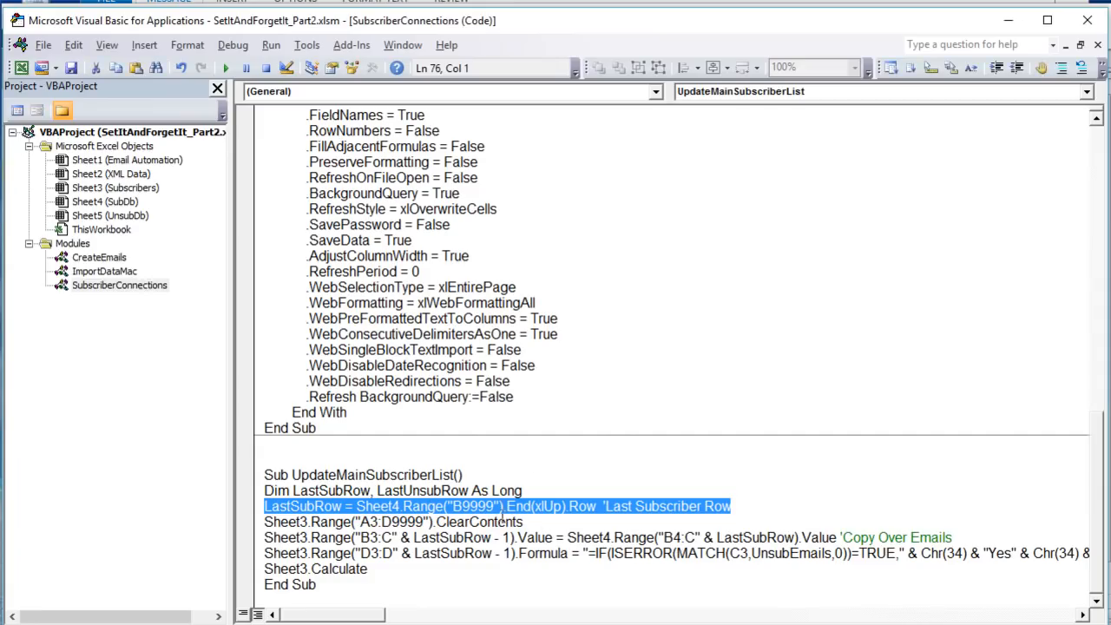
- Examine the ClearContents line for A3:D9999 and the B3:C target range with its LastSubRow - 1 offset in UpdateMainSubscriberList
{"action": "left_click_drag", "start_coordinate": [539, 520], "coordinate": [261, 517]}
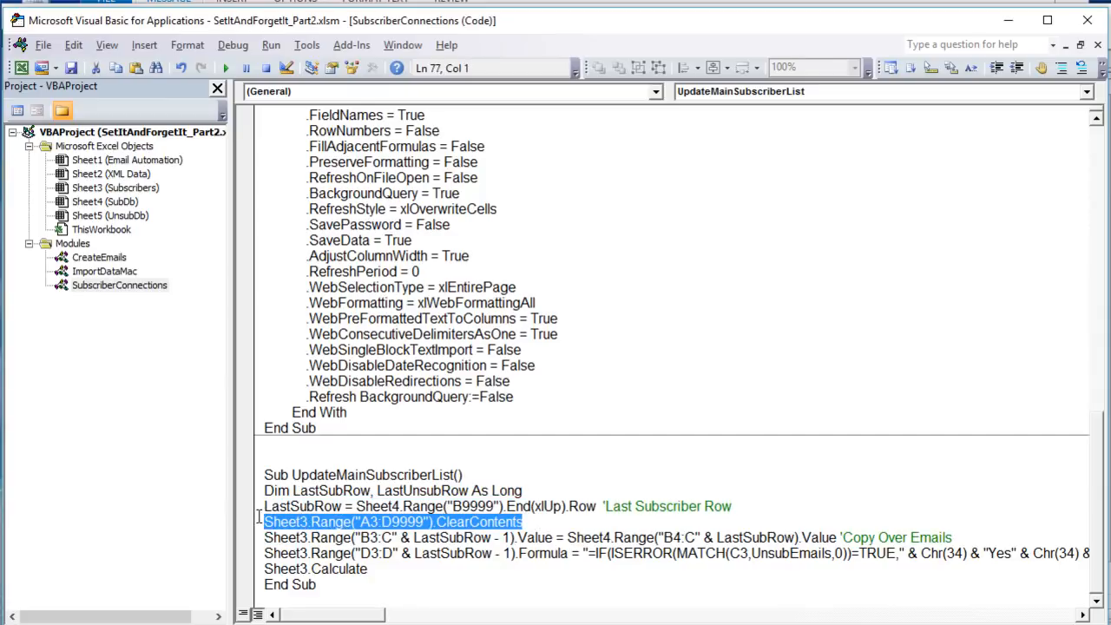
{"action": "left_click_drag", "start_coordinate": [259, 517], "coordinate": [298, 537]}
{"action": "left_click", "coordinate": [362, 538]}
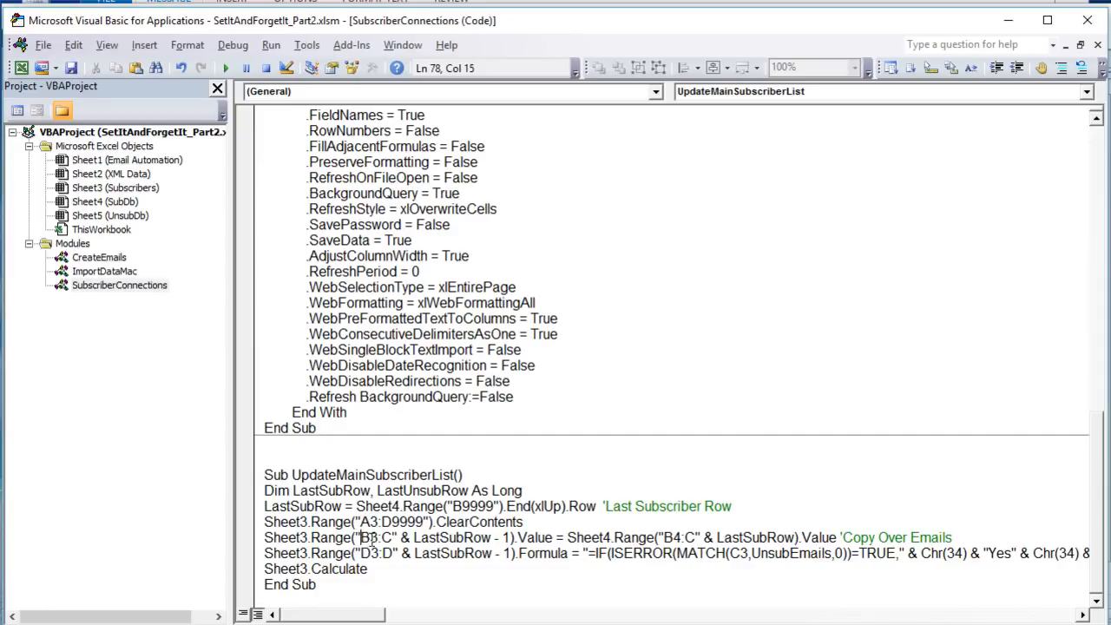
{"action": "left_click_drag", "start_coordinate": [384, 538], "coordinate": [352, 538]}
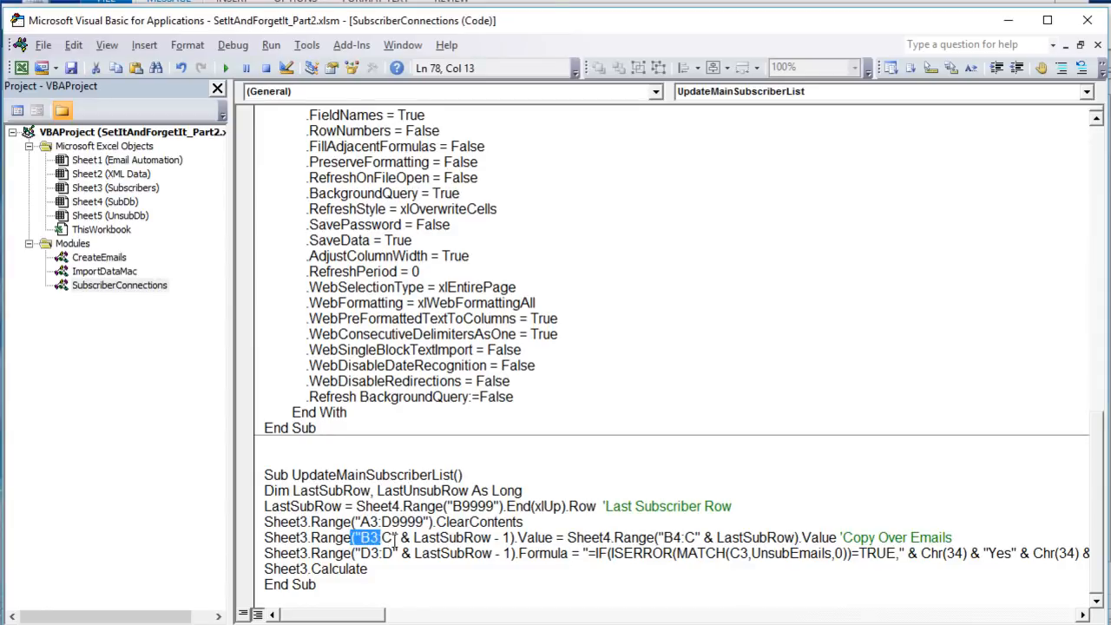
{"action": "left_click_drag", "start_coordinate": [504, 538], "coordinate": [496, 542]}
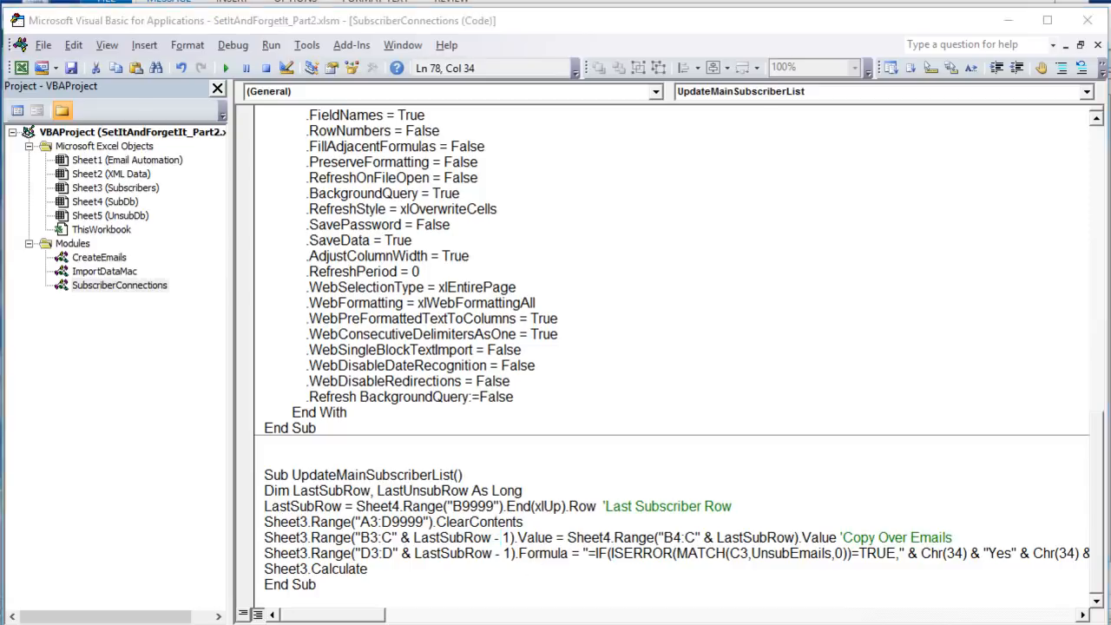
- Compare the first data row on the SubDb sheet with the first data row on the Subscribers sheet
{"action": "key", "text": "alt+F11"}
{"action": "left_click", "coordinate": [57, 156]}
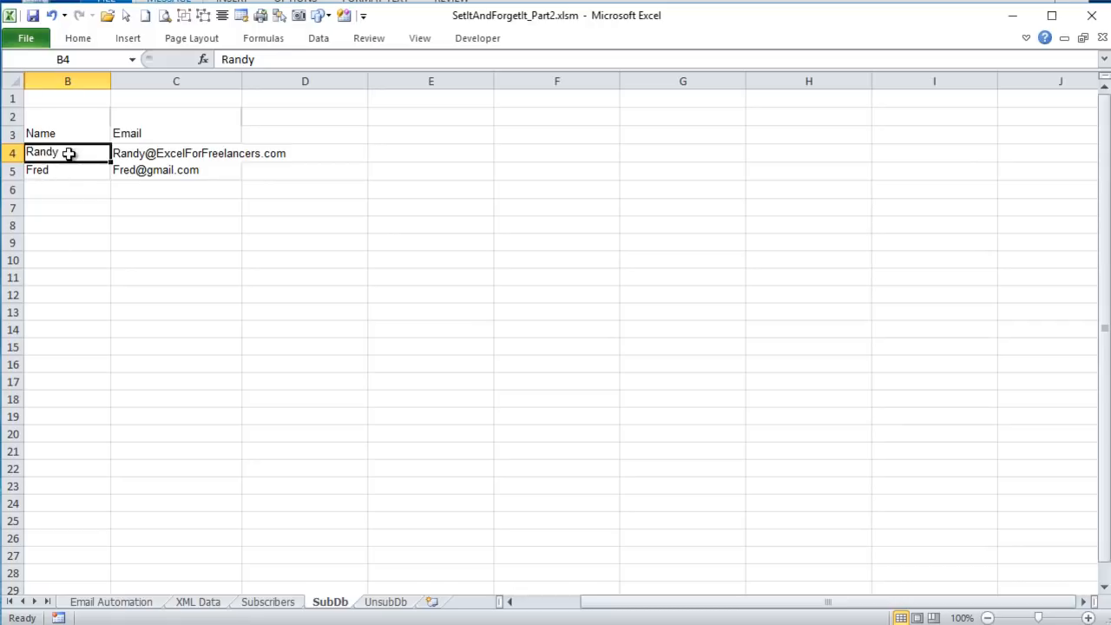
{"action": "left_click", "coordinate": [263, 601]}
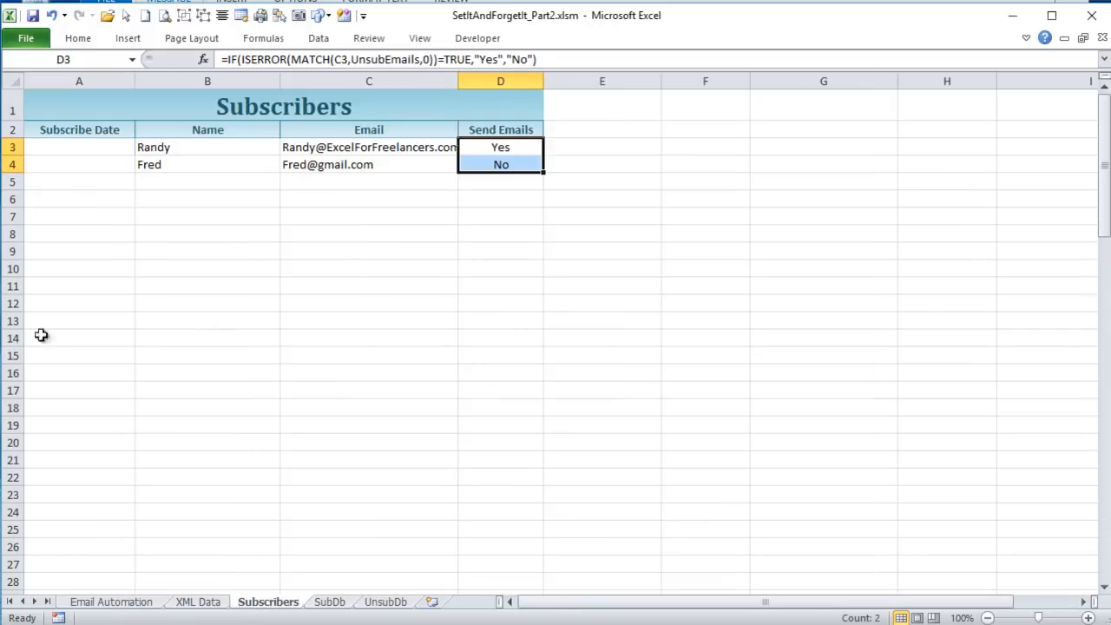
{"action": "left_click", "coordinate": [12, 147]}
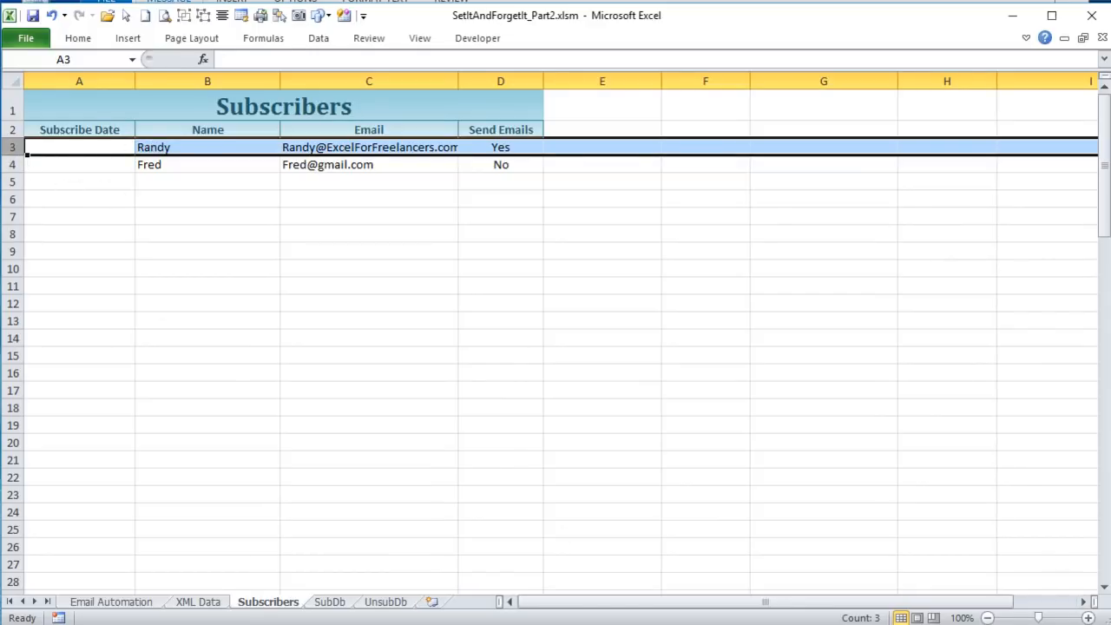
- Examine the Copy Over Emails line in UpdateMainSubscriberList, from its Sheet3 B3:C target range to its Sheet4 source
{"action": "key", "text": "alt+F11"}
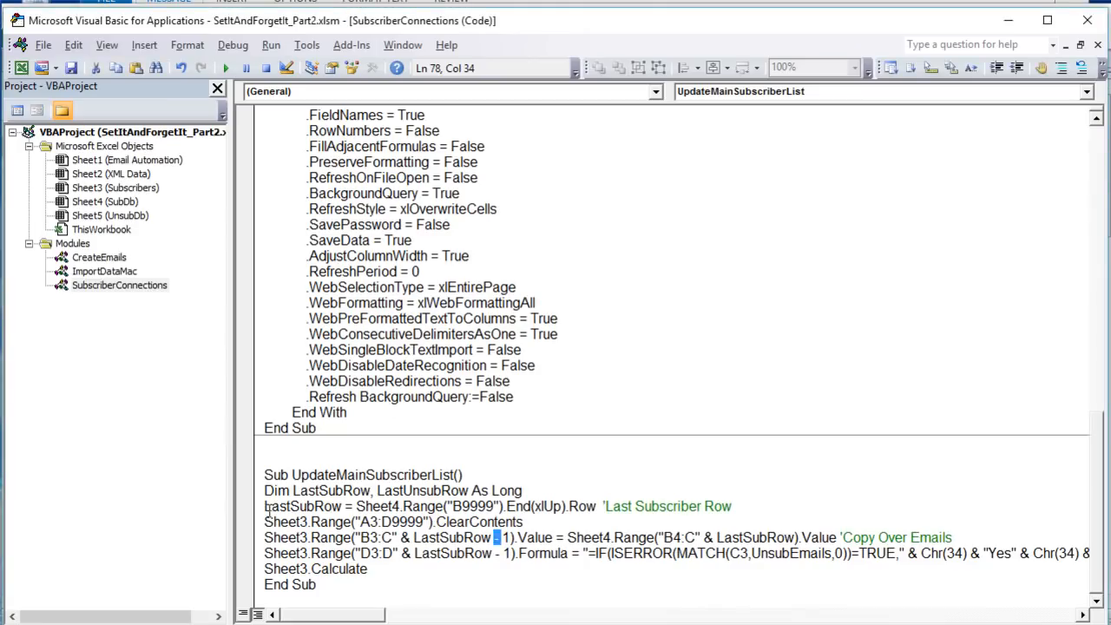
{"action": "left_click_drag", "start_coordinate": [266, 537], "coordinate": [369, 537]}
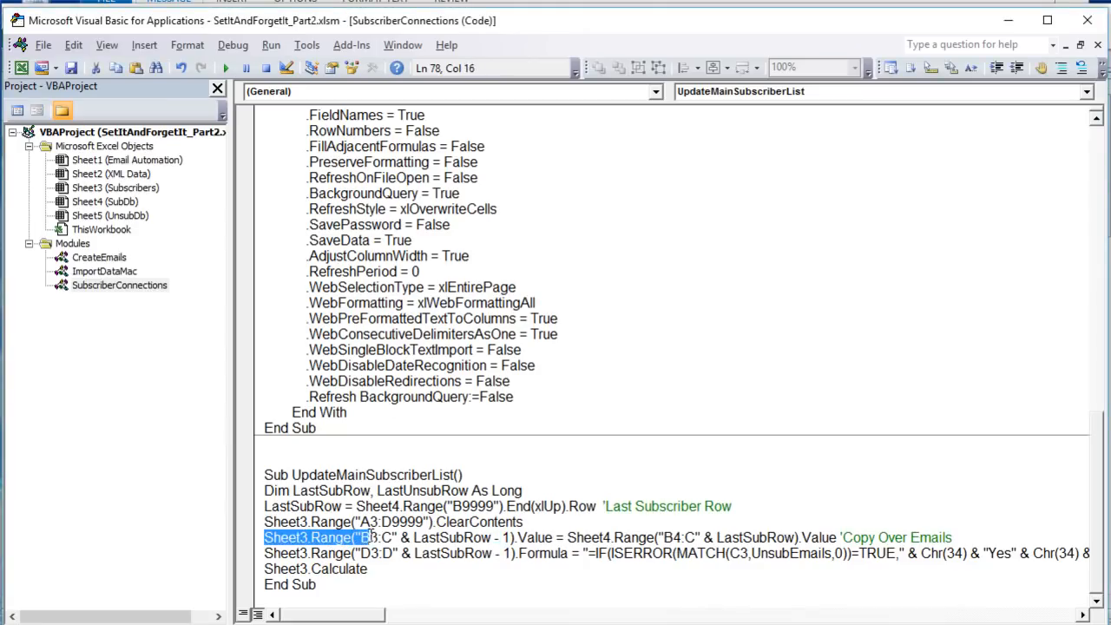
{"action": "double_click", "coordinate": [376, 537]}
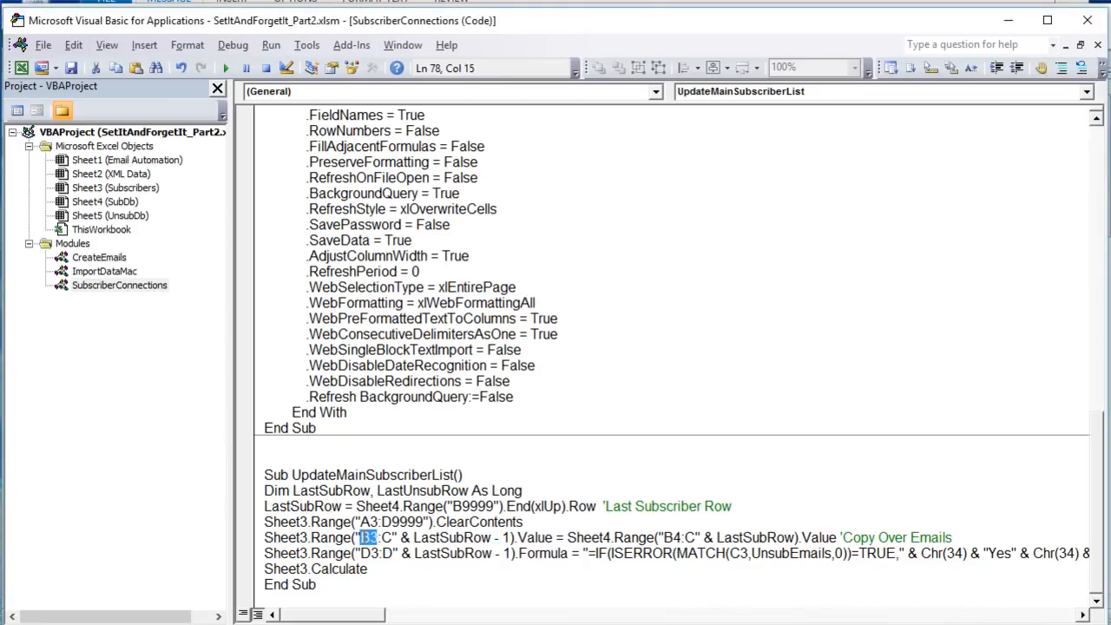
{"action": "left_click", "coordinate": [385, 537]}
{"action": "double_click", "coordinate": [386, 537]}
{"action": "left_click", "coordinate": [363, 536]}
{"action": "left_click", "coordinate": [455, 547]}
{"action": "left_click_drag", "start_coordinate": [614, 537], "coordinate": [583, 537]}
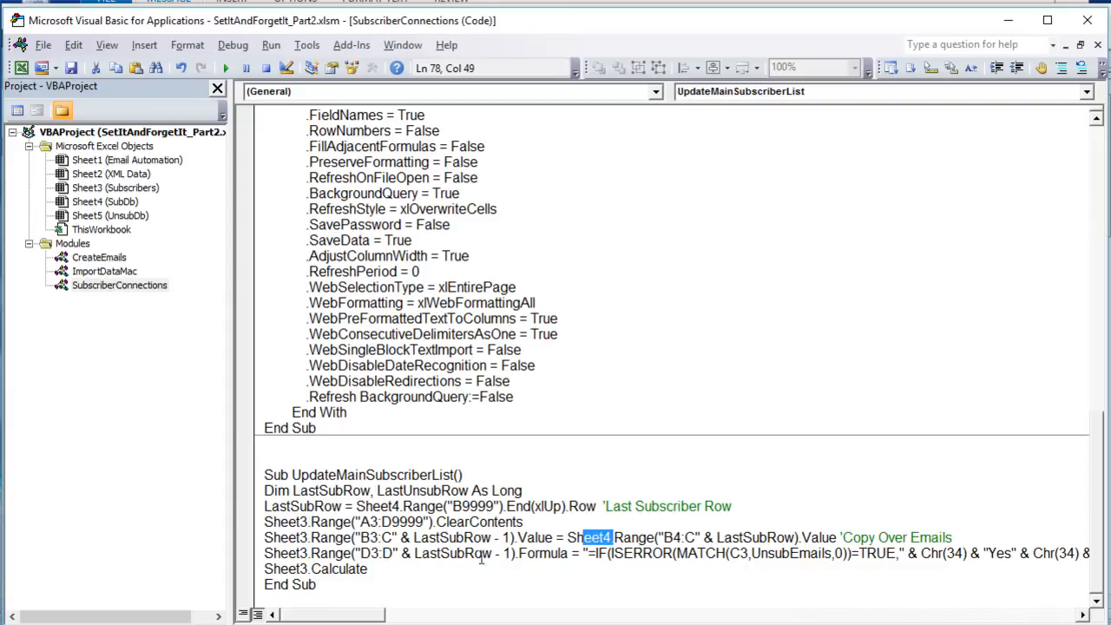
- Examine the line that writes the column D formula, including its Formula property and the C3 reference inside MATCH
{"action": "left_click_drag", "start_coordinate": [570, 553], "coordinate": [518, 553]}
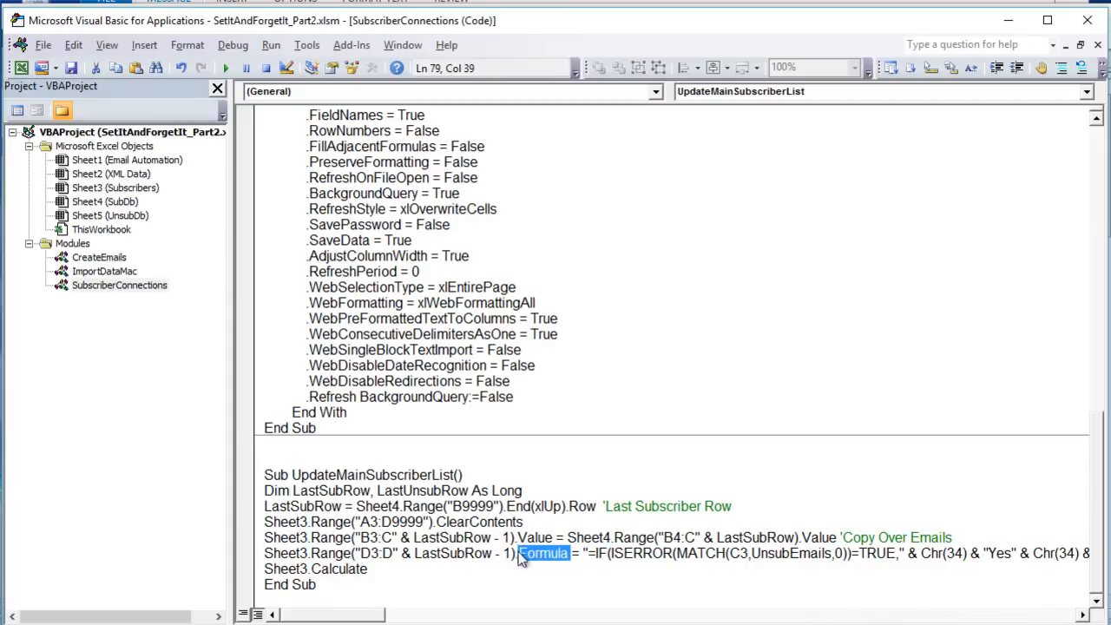
{"action": "left_click_drag", "start_coordinate": [369, 615], "coordinate": [401, 616]}
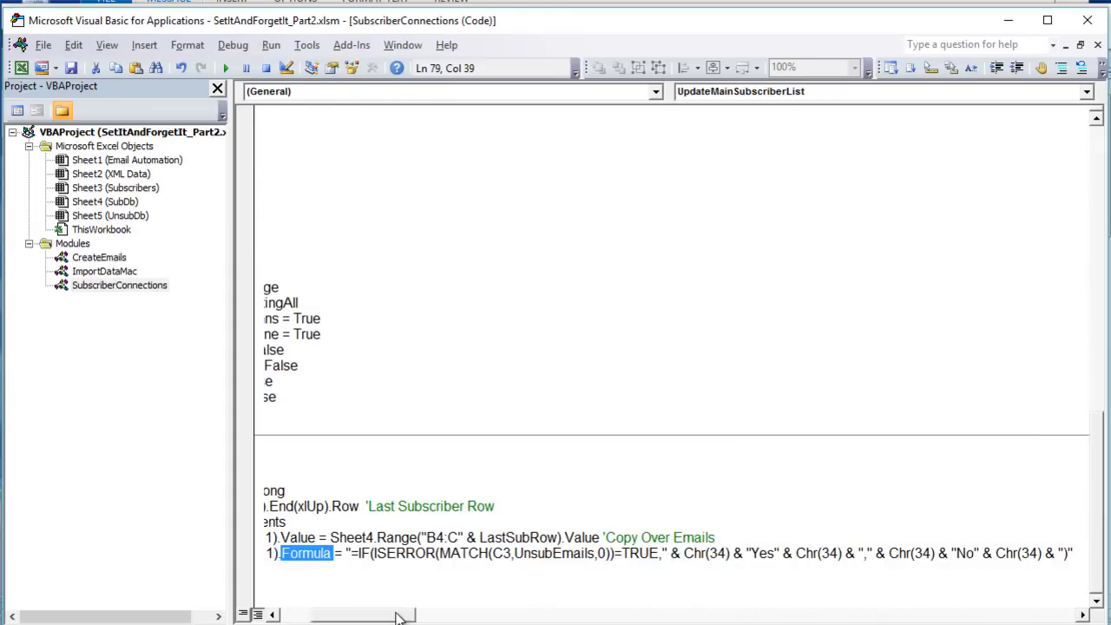
{"action": "left_click_drag", "start_coordinate": [512, 559], "coordinate": [491, 559]}
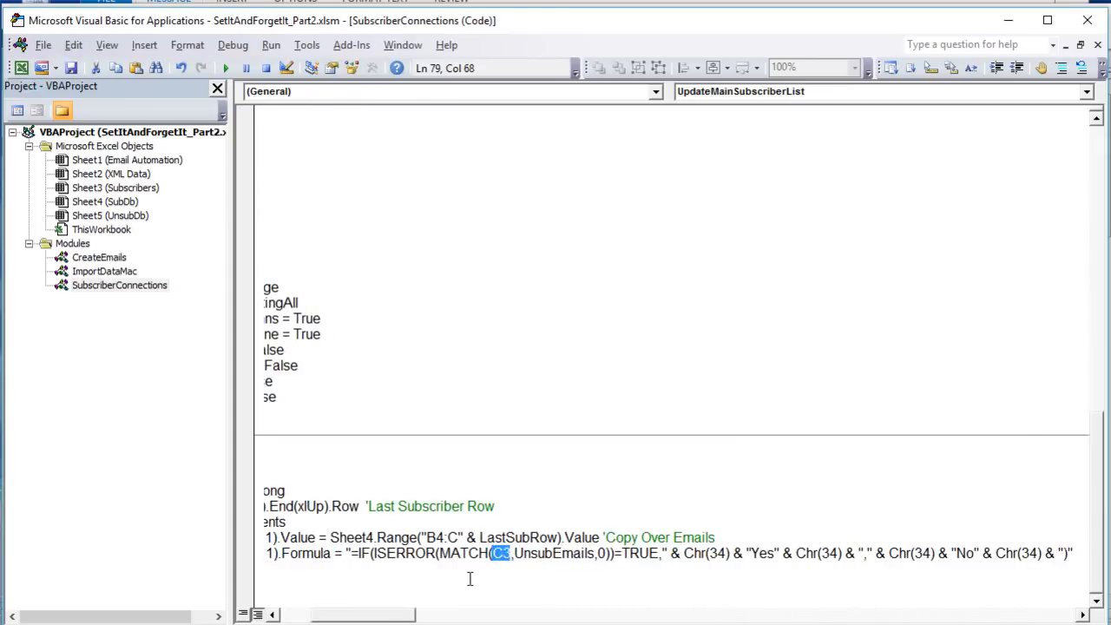
{"action": "left_click_drag", "start_coordinate": [387, 619], "coordinate": [383, 618]}
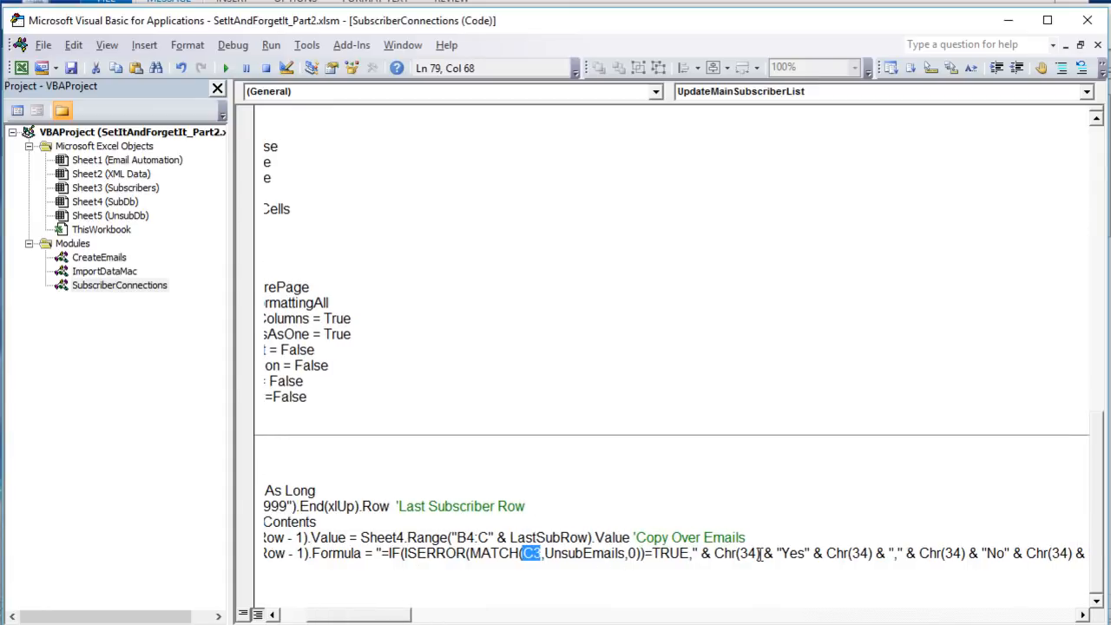
- Review how Chr(34) is joined around the Yes and No texts in the VBA formula string
{"action": "left_click_drag", "start_coordinate": [759, 552], "coordinate": [713, 552]}
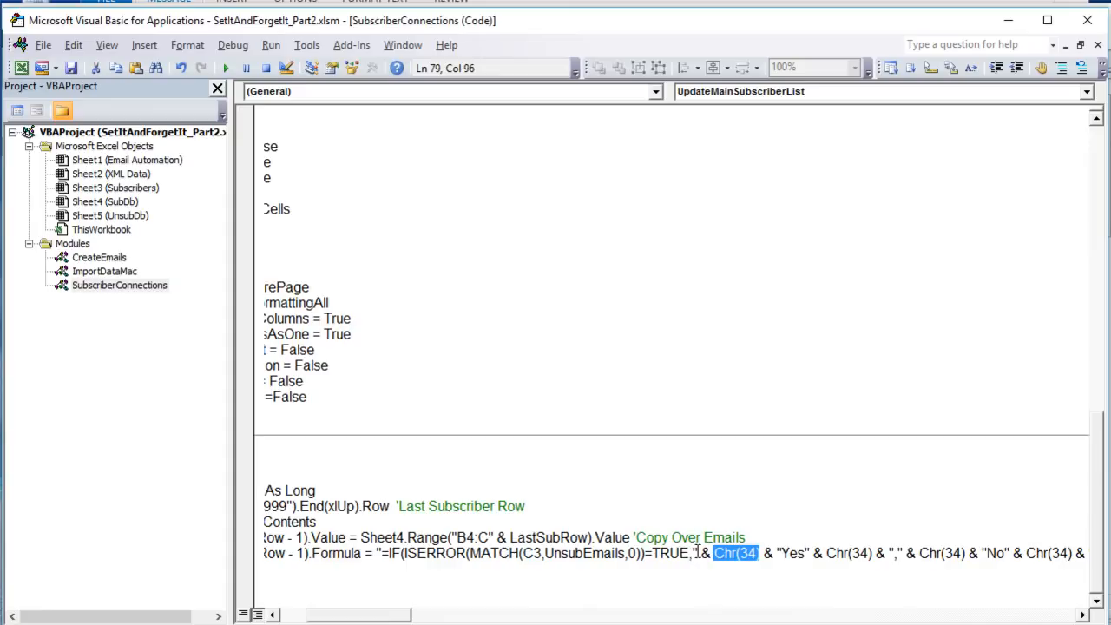
{"action": "left_click", "coordinate": [757, 550]}
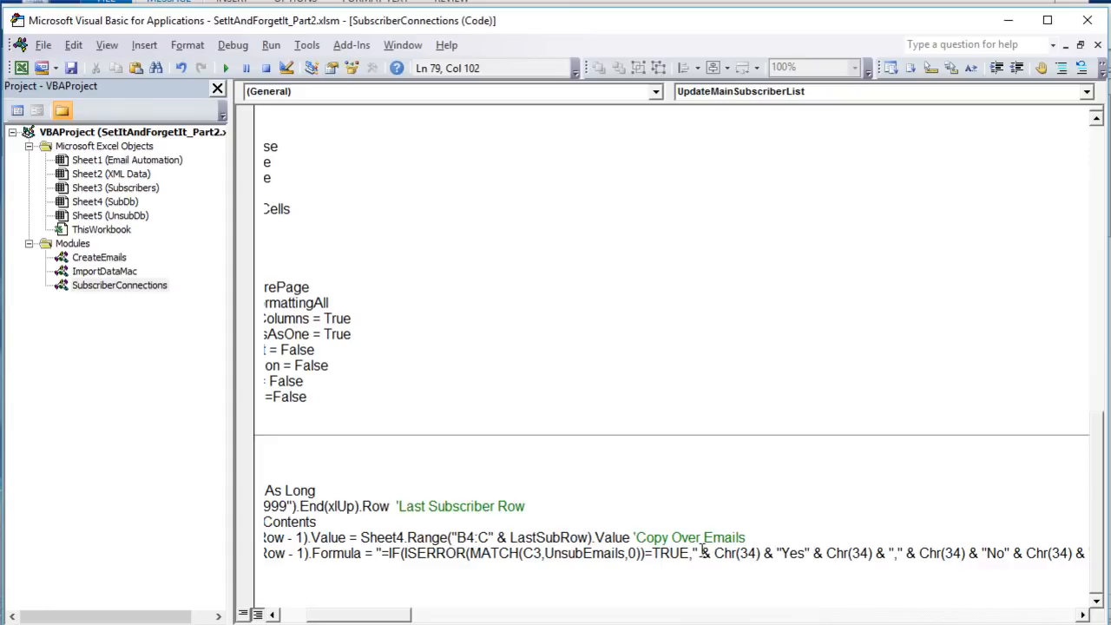
{"action": "left_click_drag", "start_coordinate": [702, 553], "coordinate": [691, 552]}
{"action": "left_click_drag", "start_coordinate": [763, 553], "coordinate": [714, 556]}
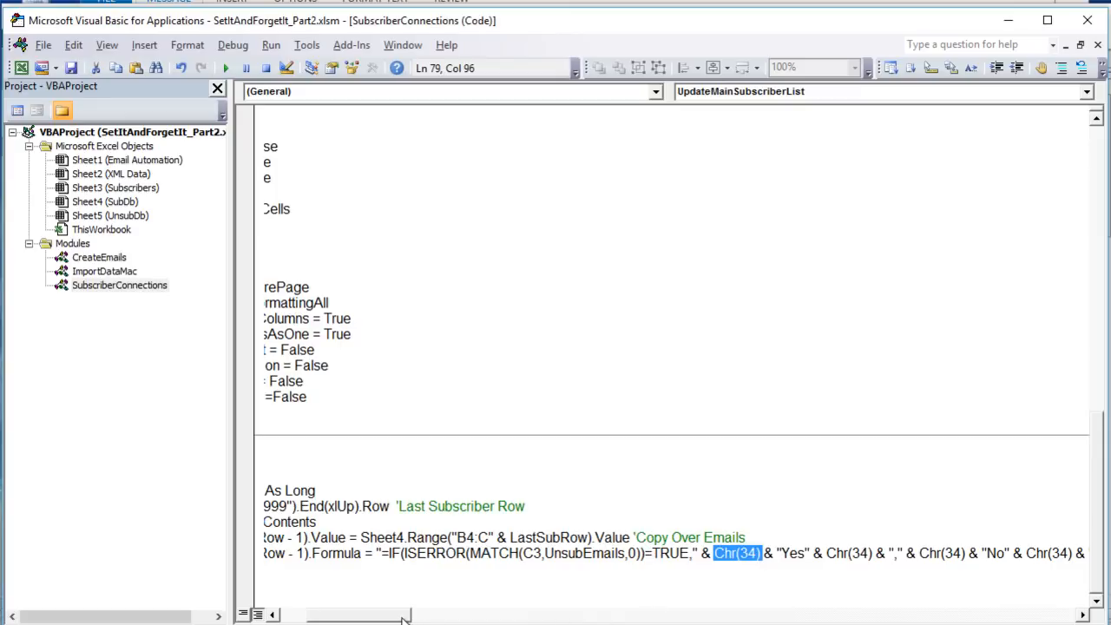
{"action": "left_click_drag", "start_coordinate": [404, 616], "coordinate": [427, 617]}
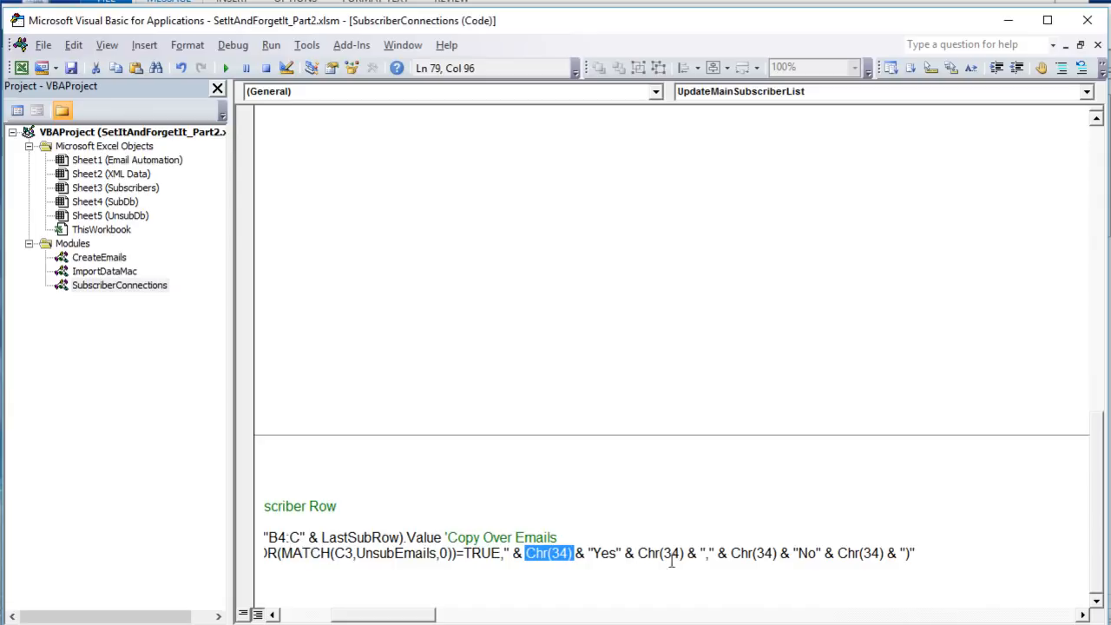
{"action": "left_click_drag", "start_coordinate": [393, 613], "coordinate": [346, 614]}
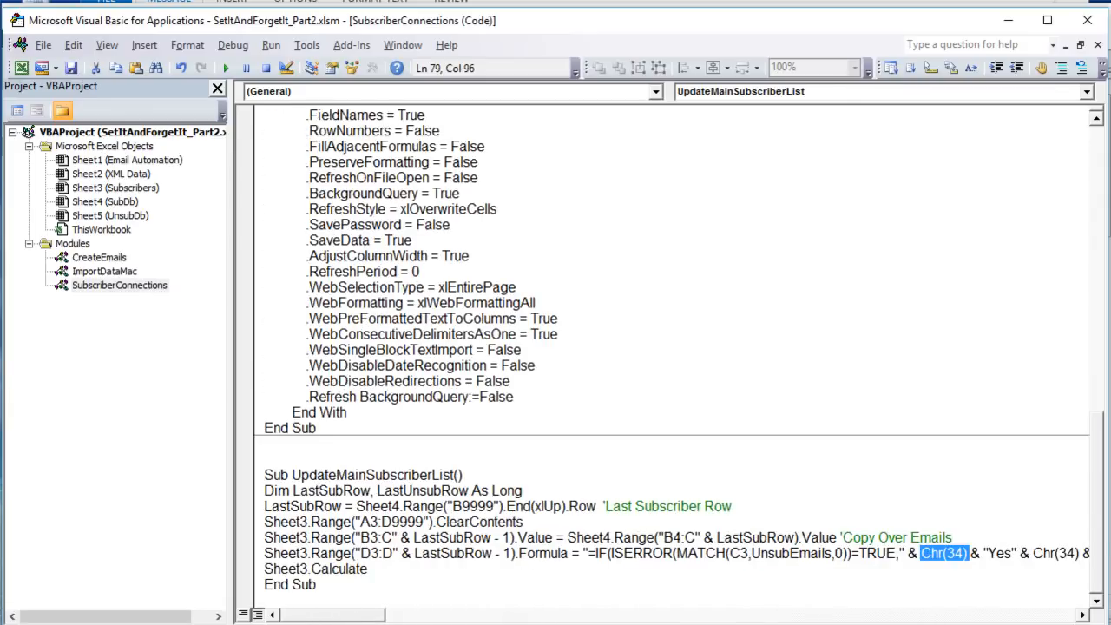
- Check the quotation marks around Yes and No in the Subscribers D3 formula, leaving the formula as it is
{"action": "key", "text": "alt+F11"}
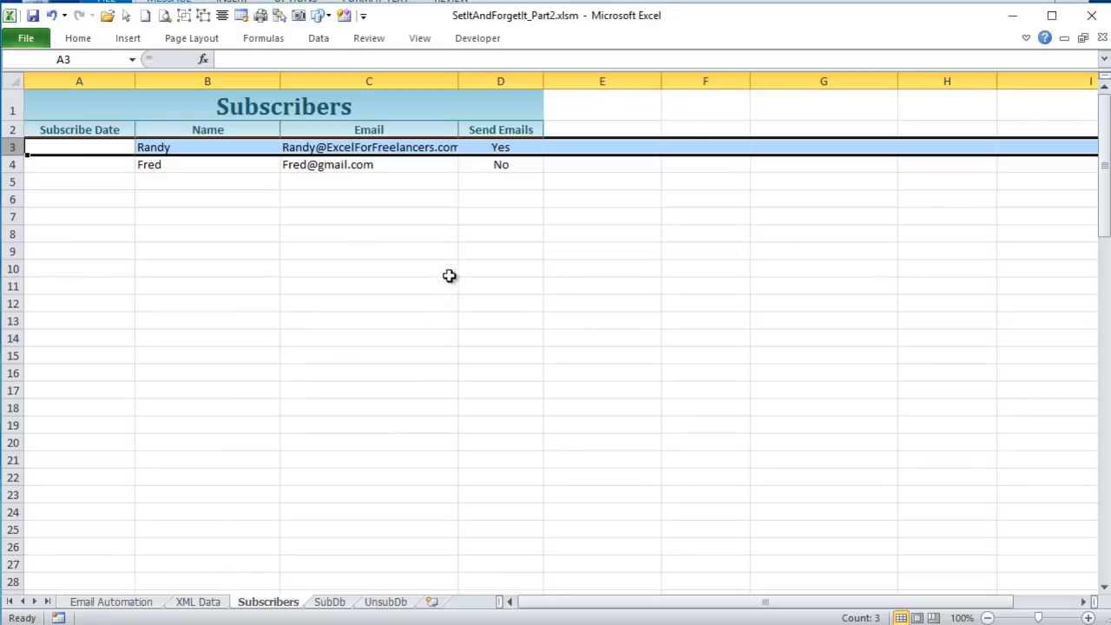
{"action": "left_click", "coordinate": [486, 147]}
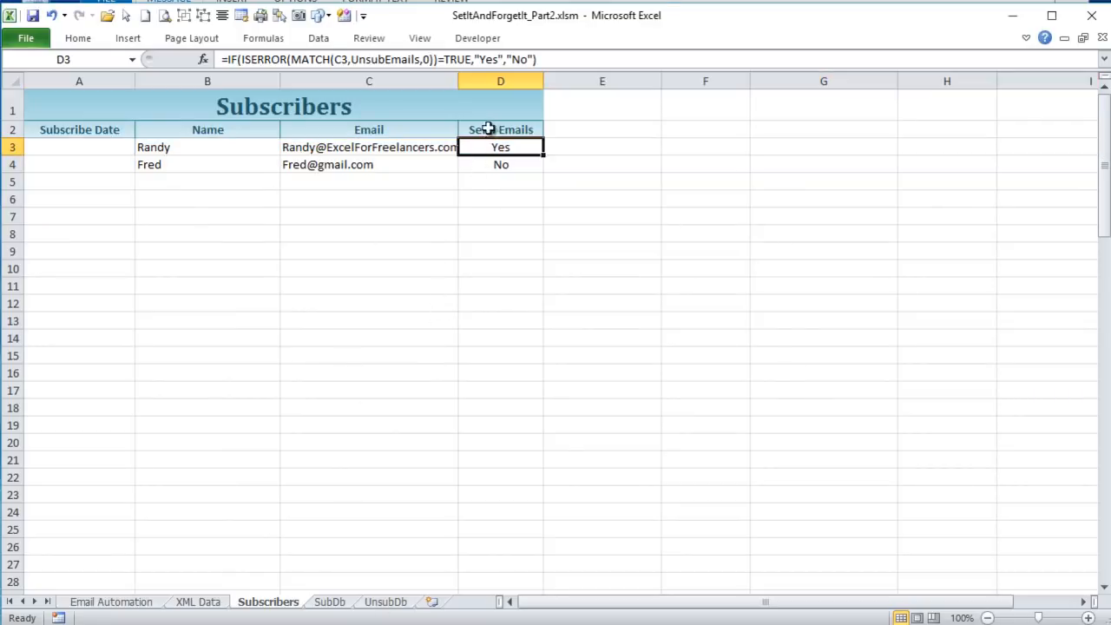
{"action": "left_click", "coordinate": [475, 59]}
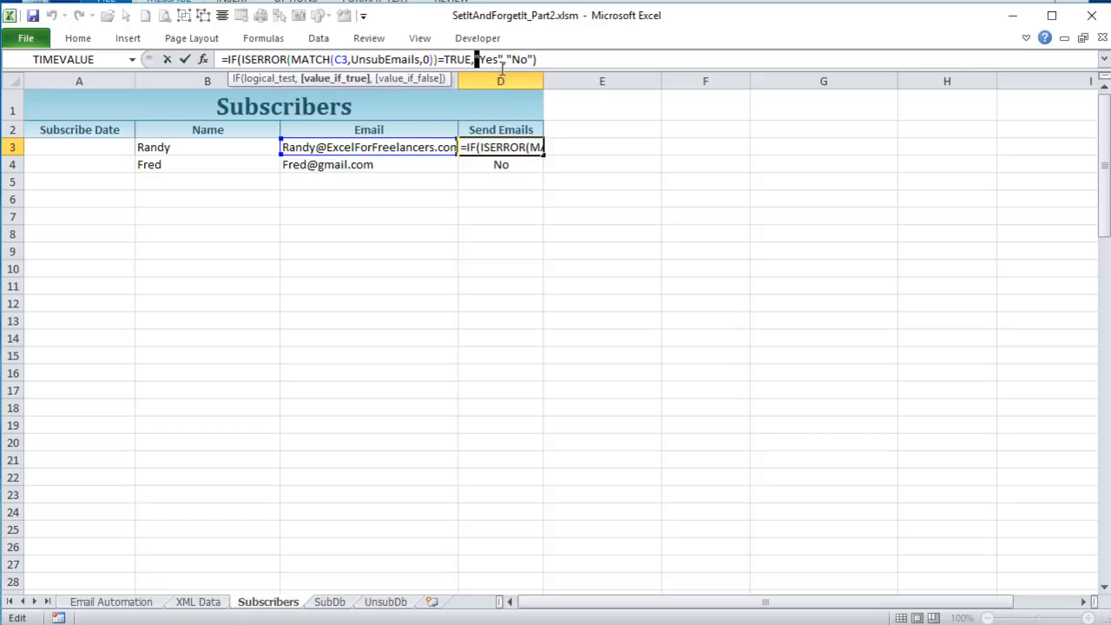
{"action": "left_click", "coordinate": [549, 59]}
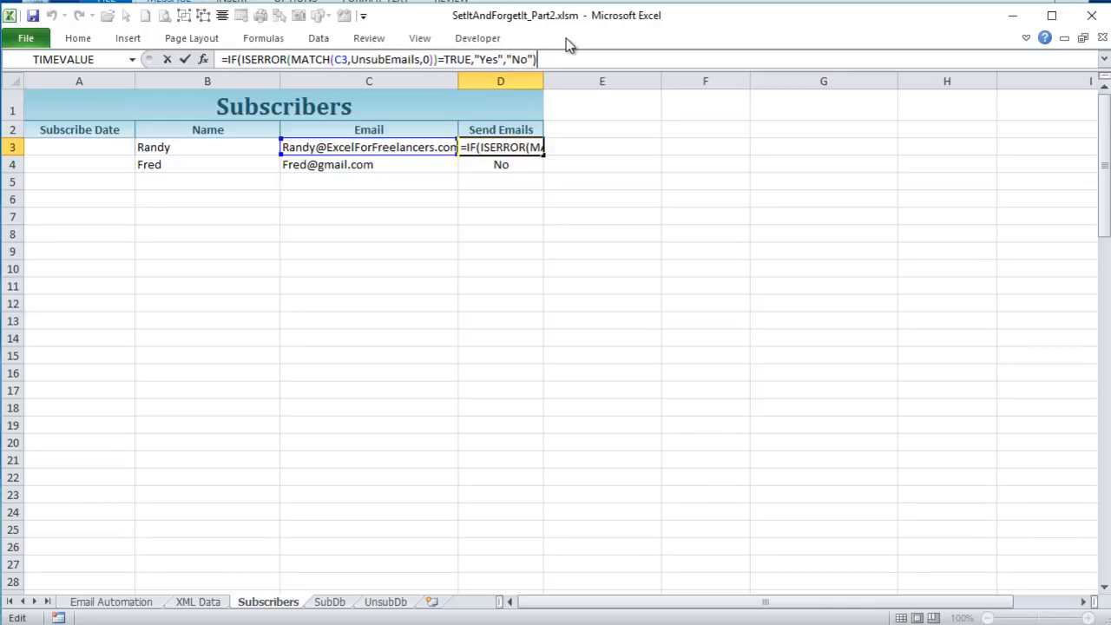
{"action": "key", "text": "Return"}
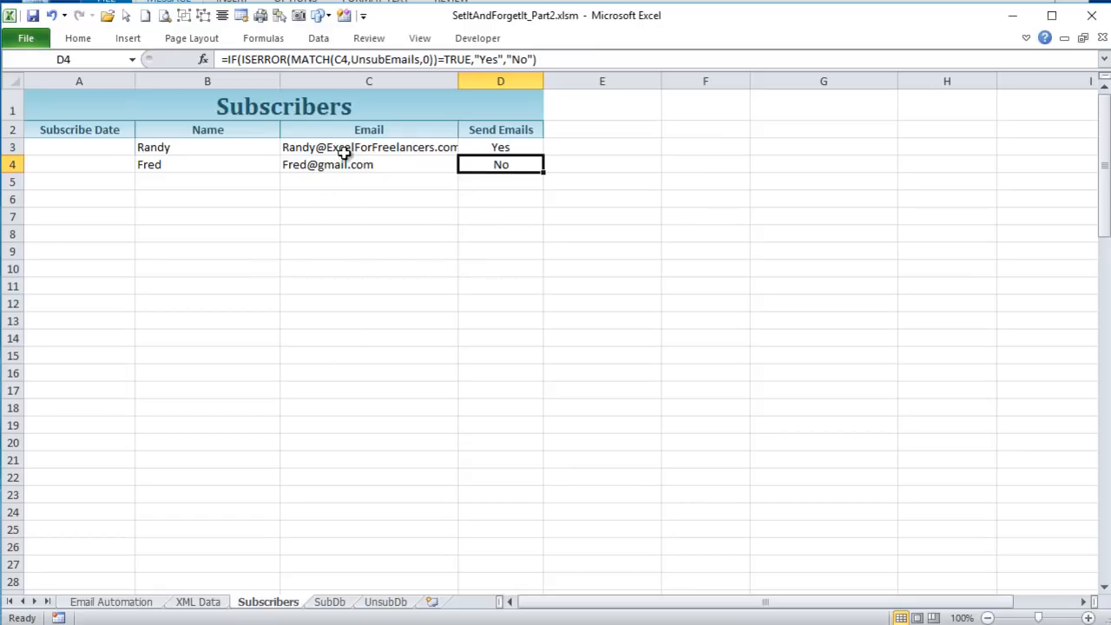
{"action": "left_click_drag", "start_coordinate": [570, 602], "coordinate": [548, 603]}
- Examine the Sheet3.Calculate line that ends the UpdateMainSubscriberList macro in the VBA code
{"action": "key", "text": "alt+F11"}
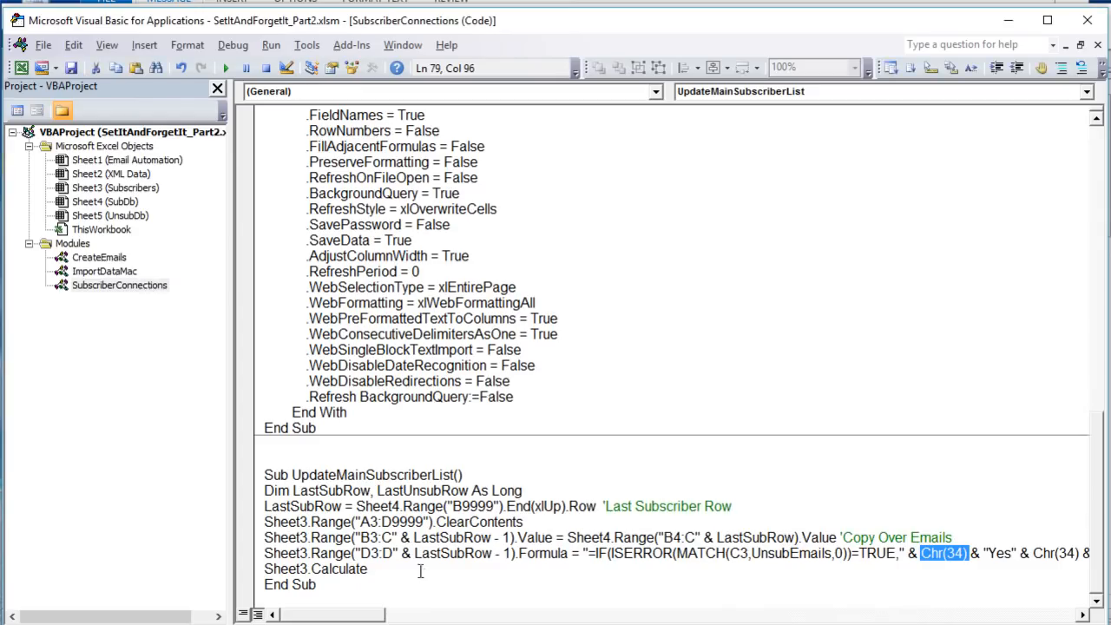
{"action": "left_click_drag", "start_coordinate": [420, 570], "coordinate": [264, 570]}
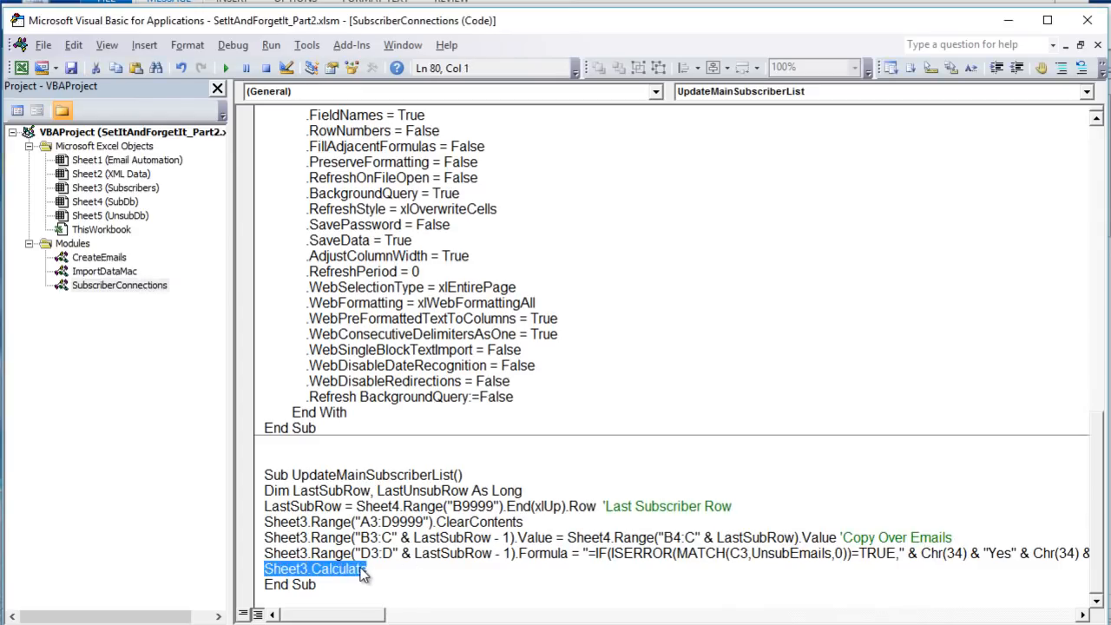
{"action": "left_click", "coordinate": [389, 475]}
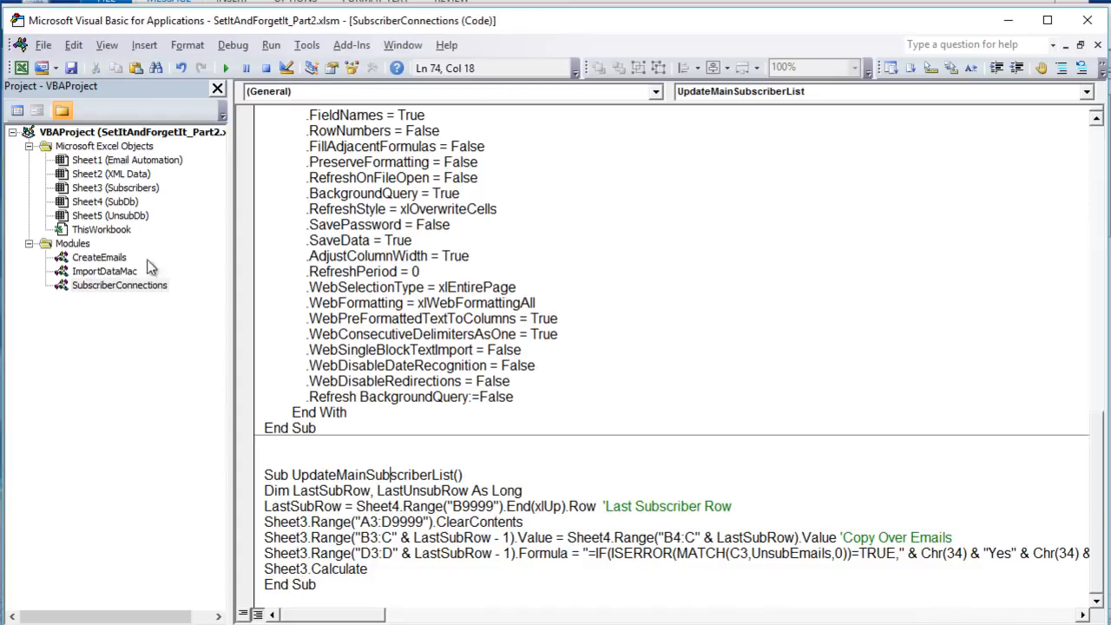
- Open the CreateEmails module and review the UpdateXMLData, RefreshSubscribers, RefreshUnsubscribers and UpdateMainSubscriberList calls in SendCampaignEmails
{"action": "double_click", "coordinate": [87, 258]}
{"action": "left_click", "coordinate": [378, 349]}
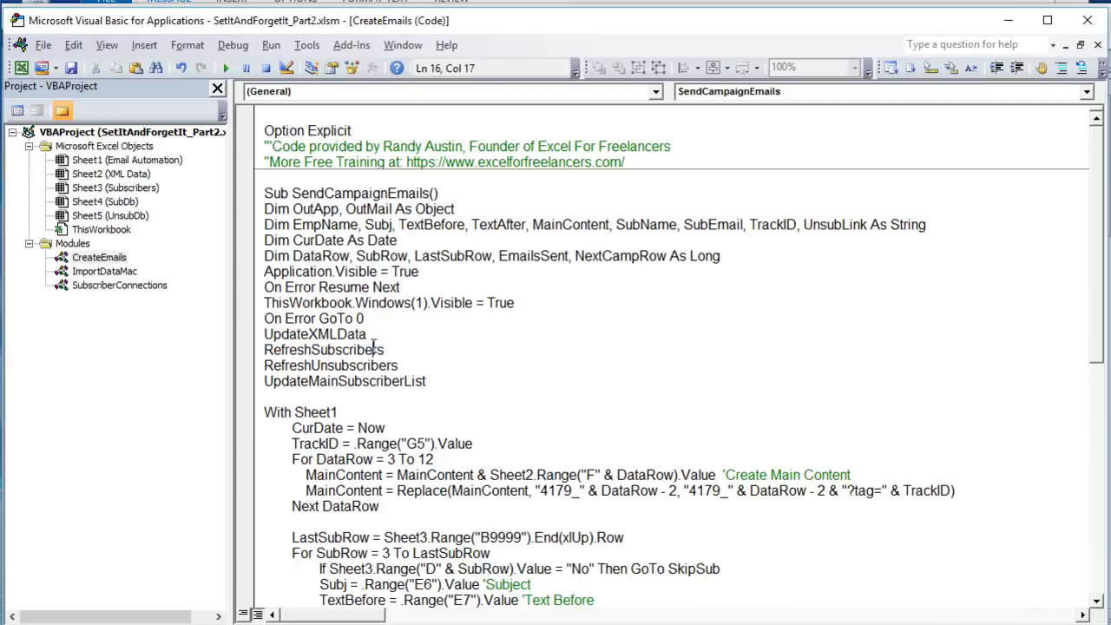
{"action": "left_click_drag", "start_coordinate": [368, 334], "coordinate": [243, 329]}
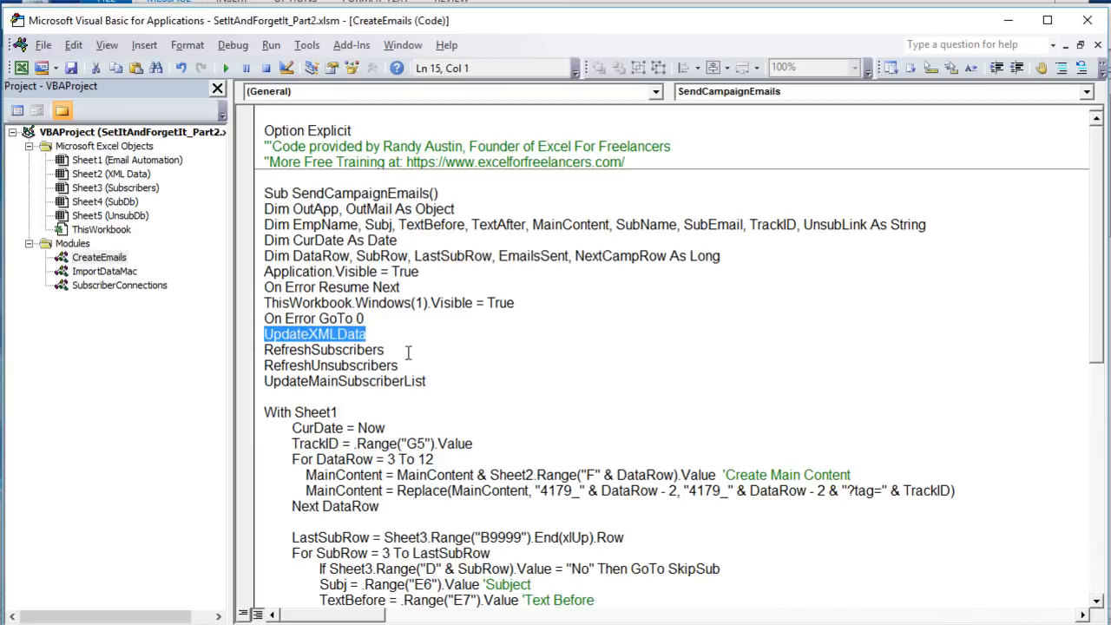
{"action": "left_click_drag", "start_coordinate": [385, 350], "coordinate": [241, 353]}
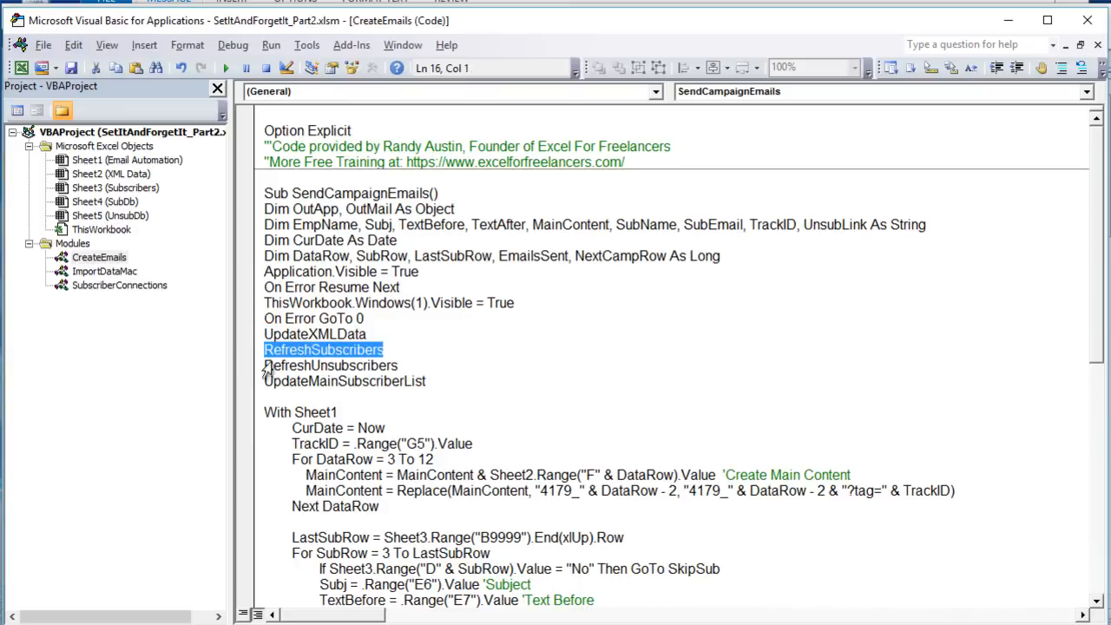
{"action": "left_click_drag", "start_coordinate": [407, 366], "coordinate": [257, 375]}
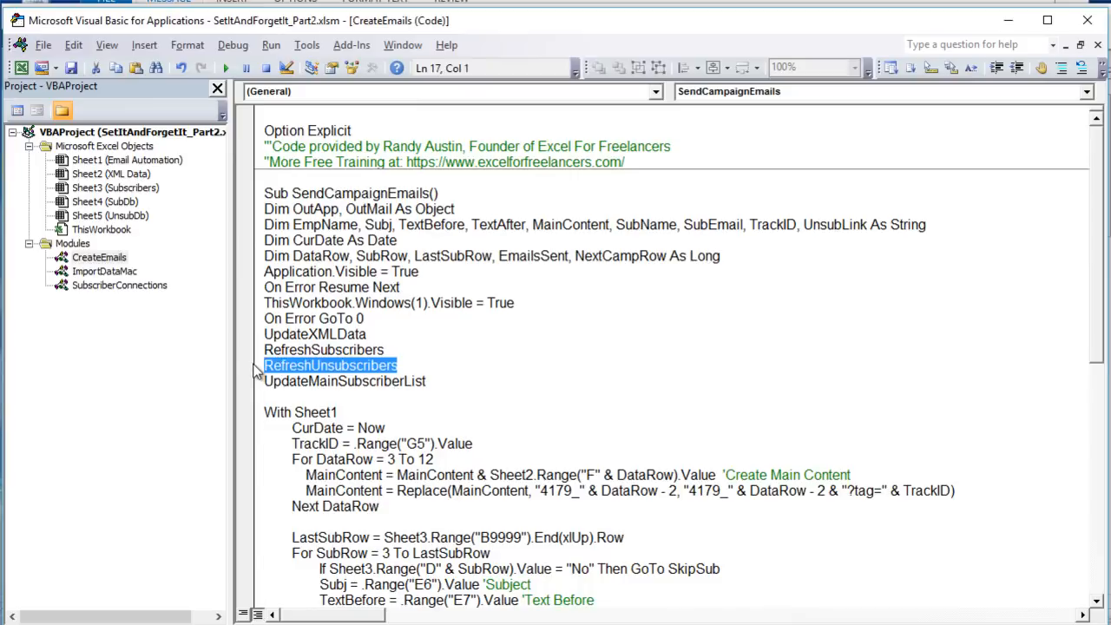
{"action": "left_click_drag", "start_coordinate": [454, 380], "coordinate": [265, 384]}
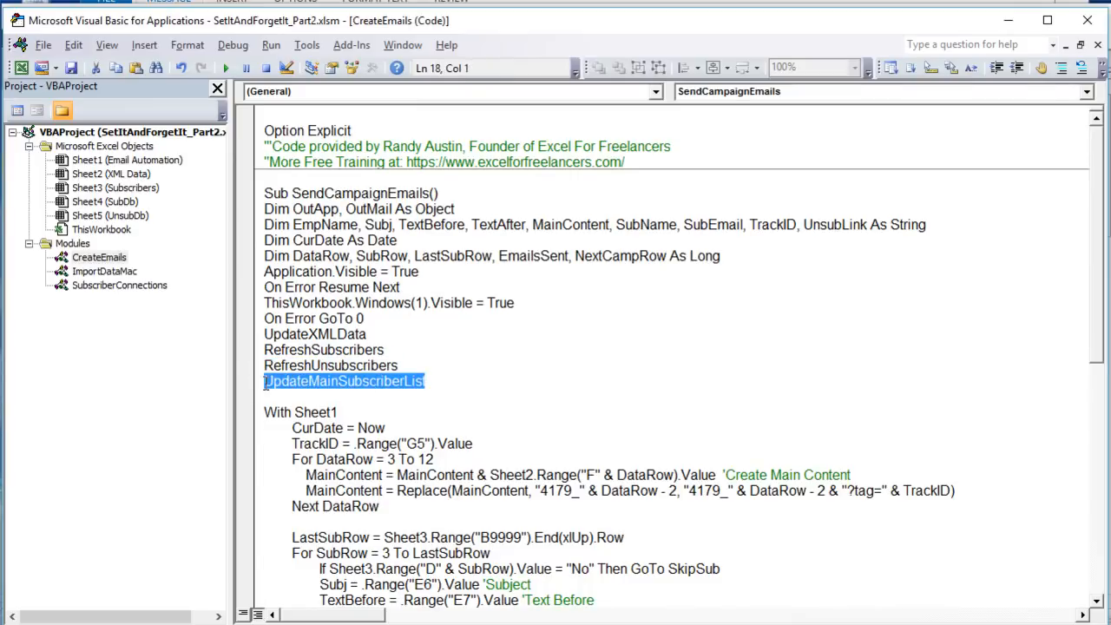
{"action": "scroll", "coordinate": [325, 410], "scroll_direction": "down", "scroll_amount": 5}
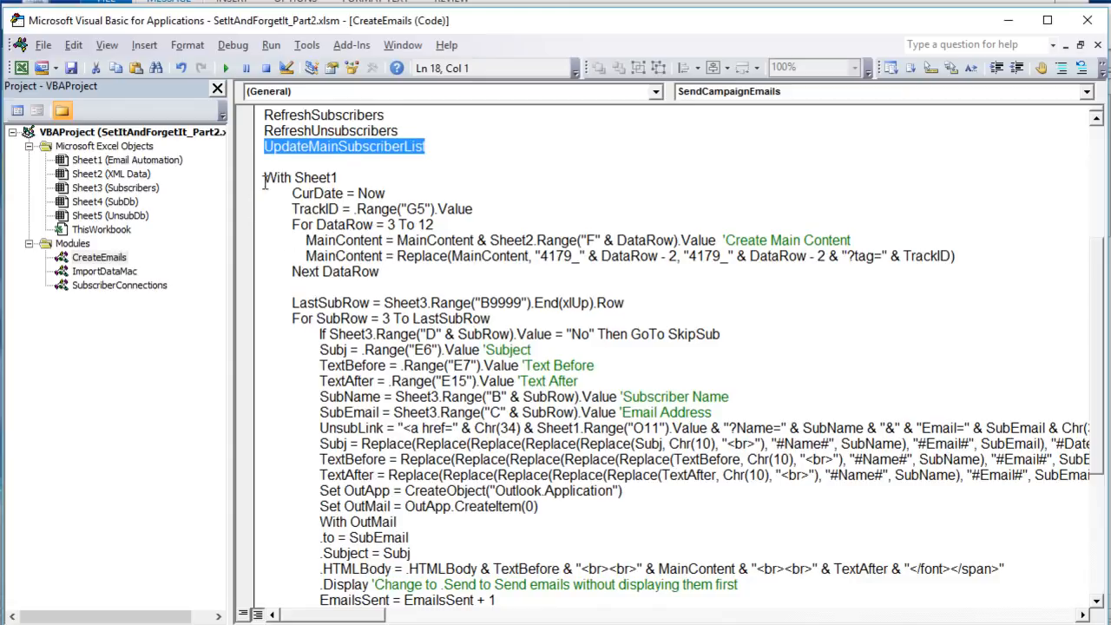
- Review the start of the UnsubLink line in SendCampaignEmails: the a href text, Chr(34) and the Sheet1 O11 value
{"action": "left_click_drag", "start_coordinate": [262, 178], "coordinate": [334, 382]}
{"action": "left_click_drag", "start_coordinate": [312, 428], "coordinate": [391, 427]}
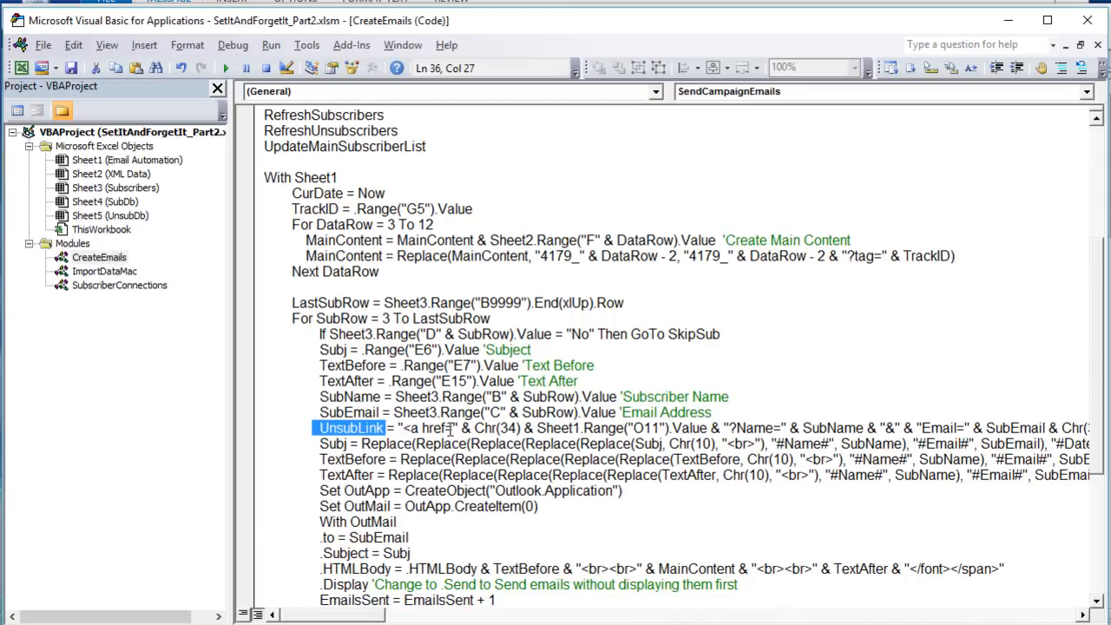
{"action": "left_click_drag", "start_coordinate": [449, 428], "coordinate": [402, 428]}
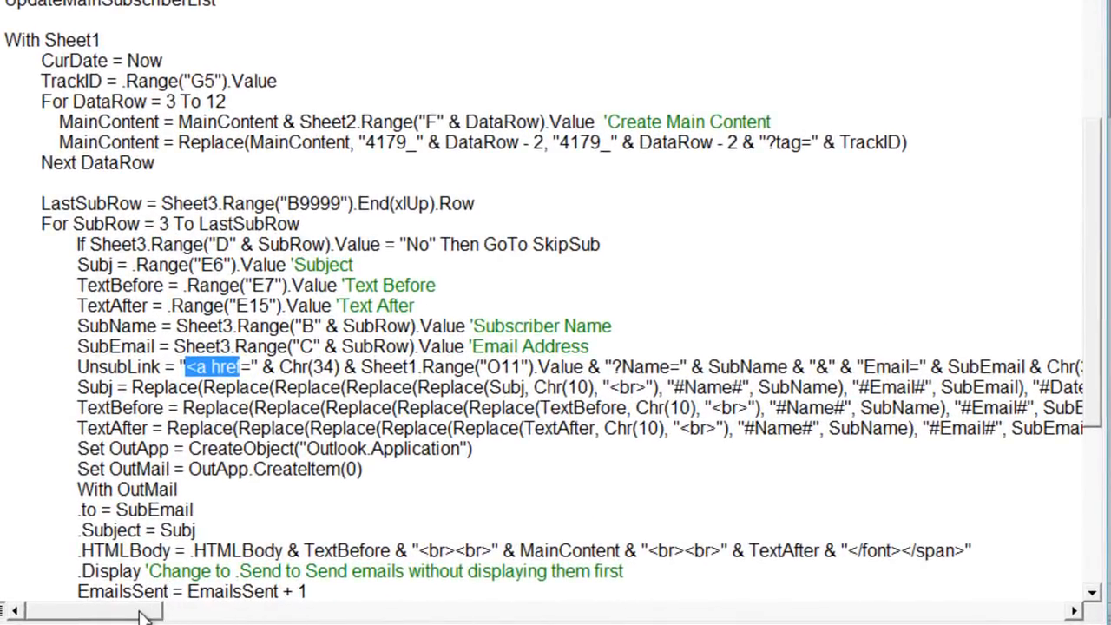
{"action": "left_click_drag", "start_coordinate": [148, 613], "coordinate": [164, 613]}
{"action": "left_click_drag", "start_coordinate": [204, 367], "coordinate": [144, 367]}
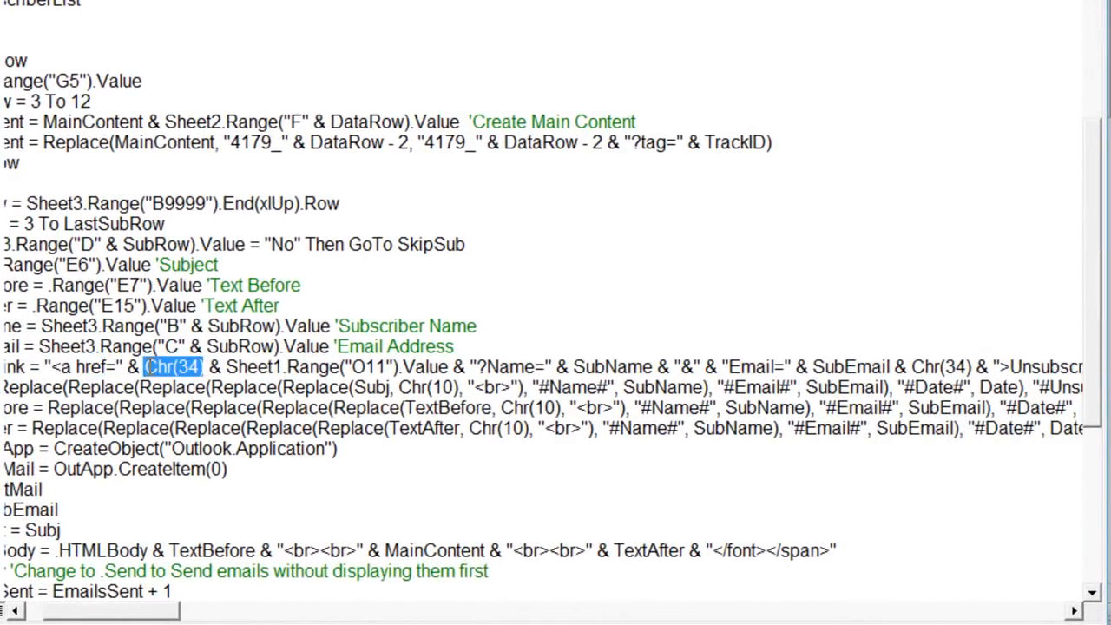
{"action": "left_click_drag", "start_coordinate": [217, 346], "coordinate": [269, 362]}
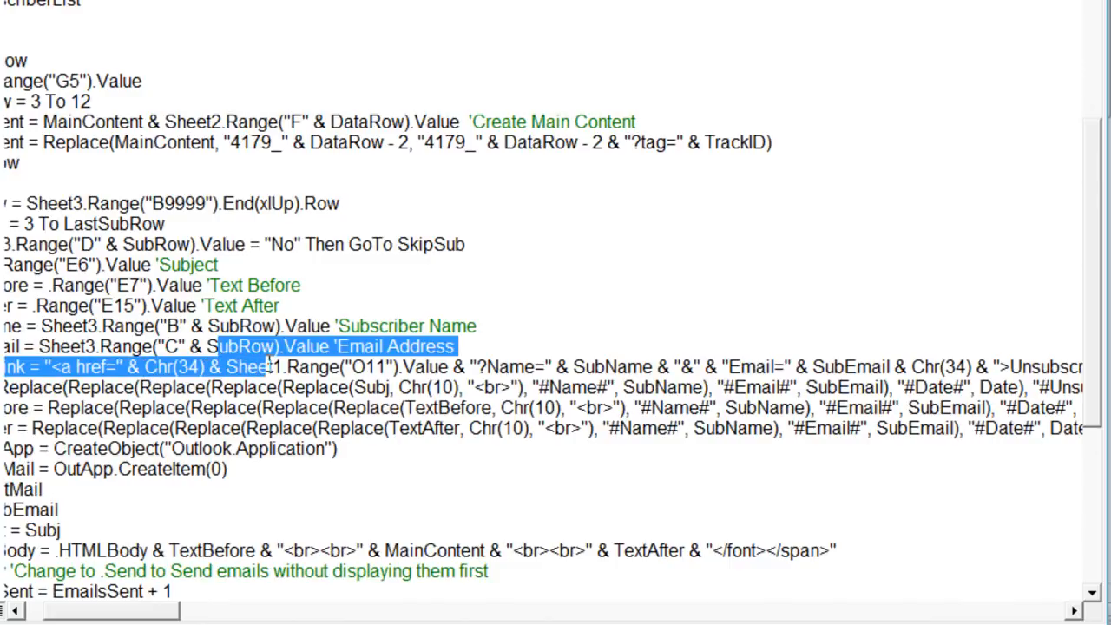
{"action": "left_click_drag", "start_coordinate": [449, 367], "coordinate": [228, 368]}
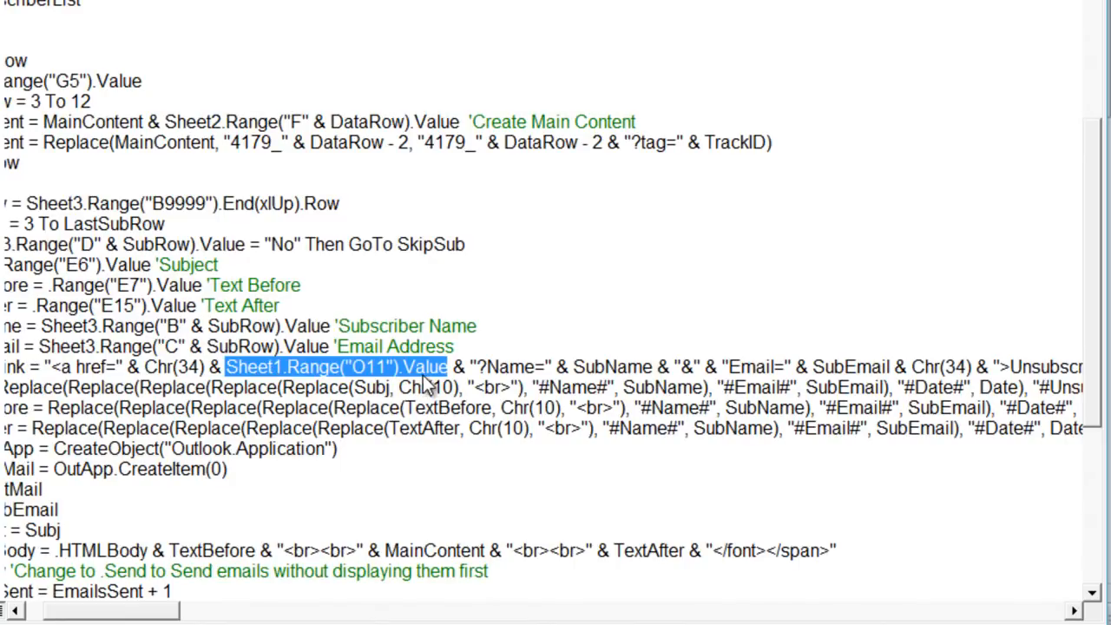
- Review the rest of the UnsubLink line: the ?Name= parameter, SubName, the ampersand, the Email= part and the Unsubscribe link text
{"action": "left_click", "coordinate": [487, 367]}
{"action": "left_click_drag", "start_coordinate": [572, 366], "coordinate": [645, 367]}
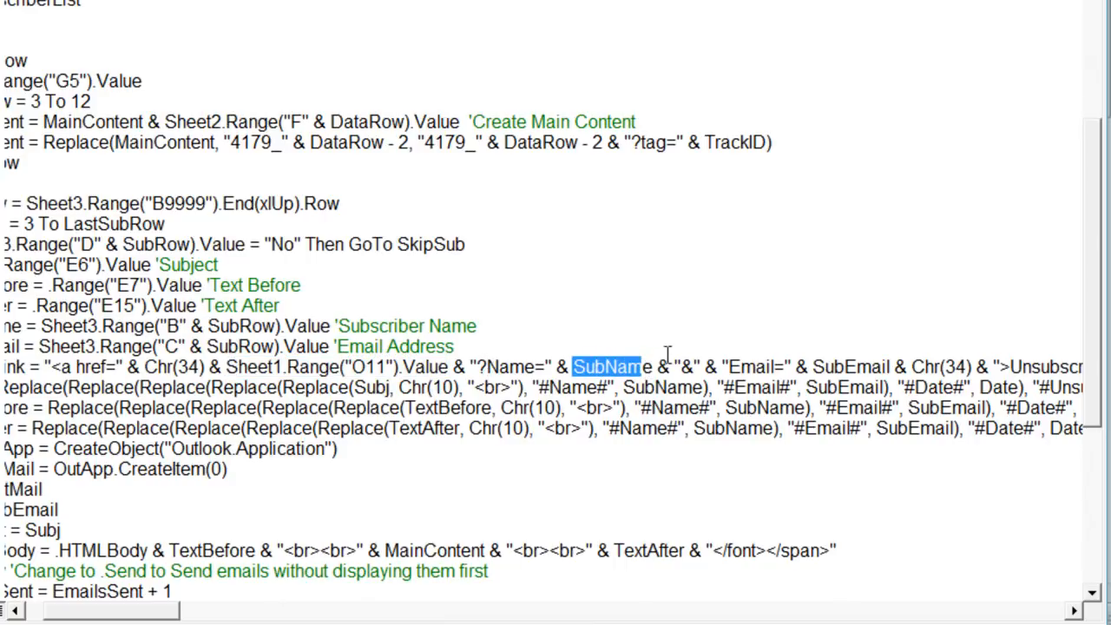
{"action": "double_click", "coordinate": [686, 366]}
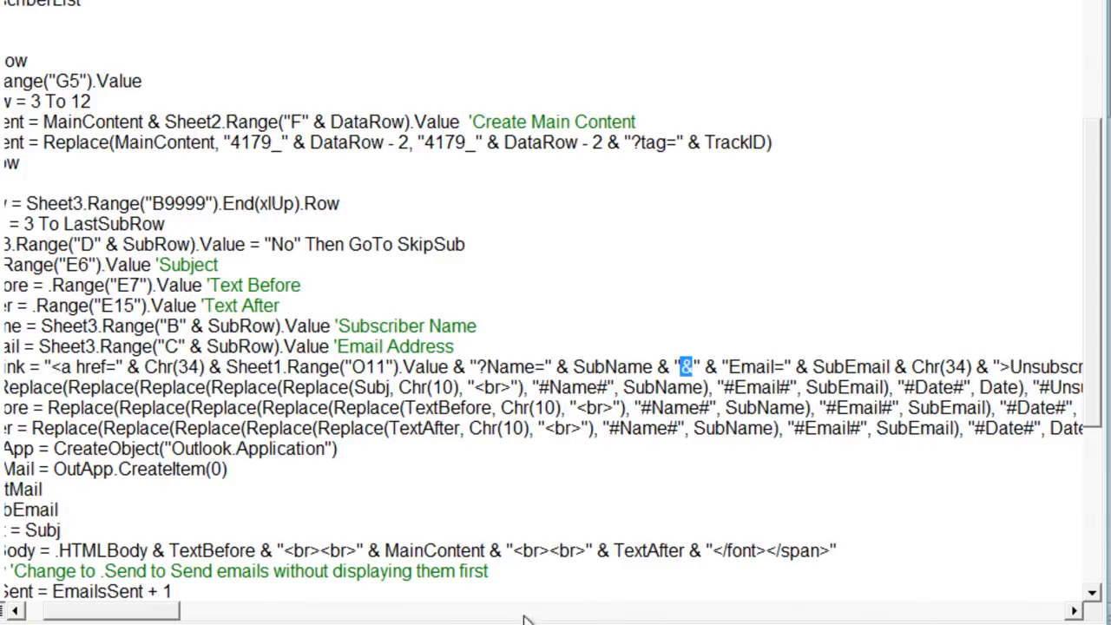
{"action": "left_click_drag", "start_coordinate": [128, 617], "coordinate": [151, 618]}
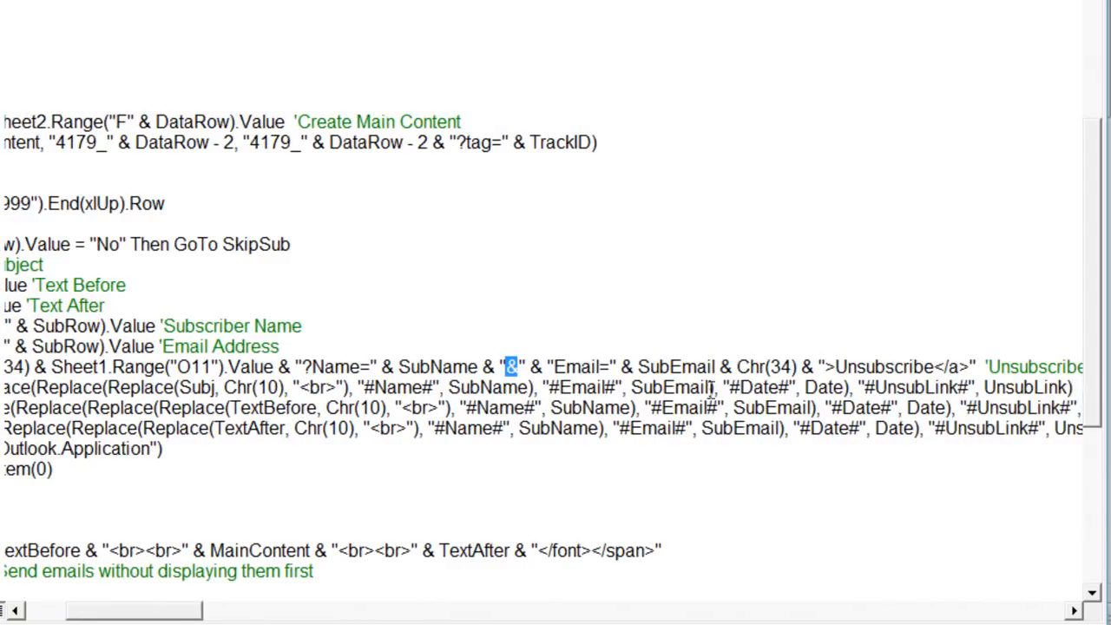
{"action": "left_click_drag", "start_coordinate": [933, 366], "coordinate": [835, 366]}
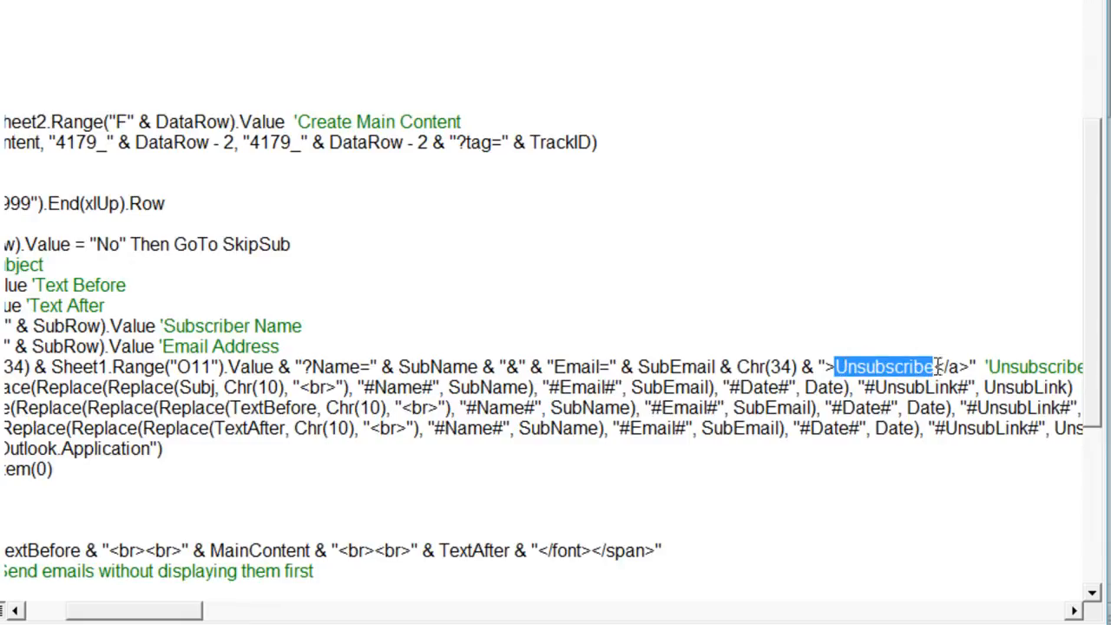
{"action": "left_click_drag", "start_coordinate": [958, 366], "coordinate": [134, 381]}
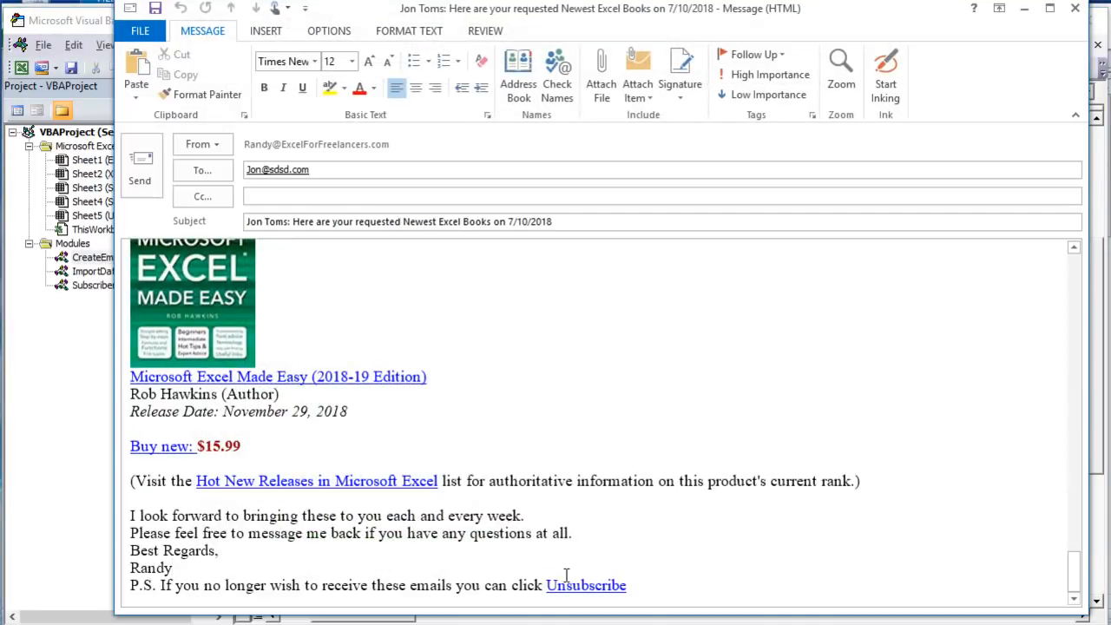
- Check the Unsubscribe link at the end of the generated email, close that message and return to the start of the code lines
{"action": "mouse_move", "coordinate": [567, 577]}
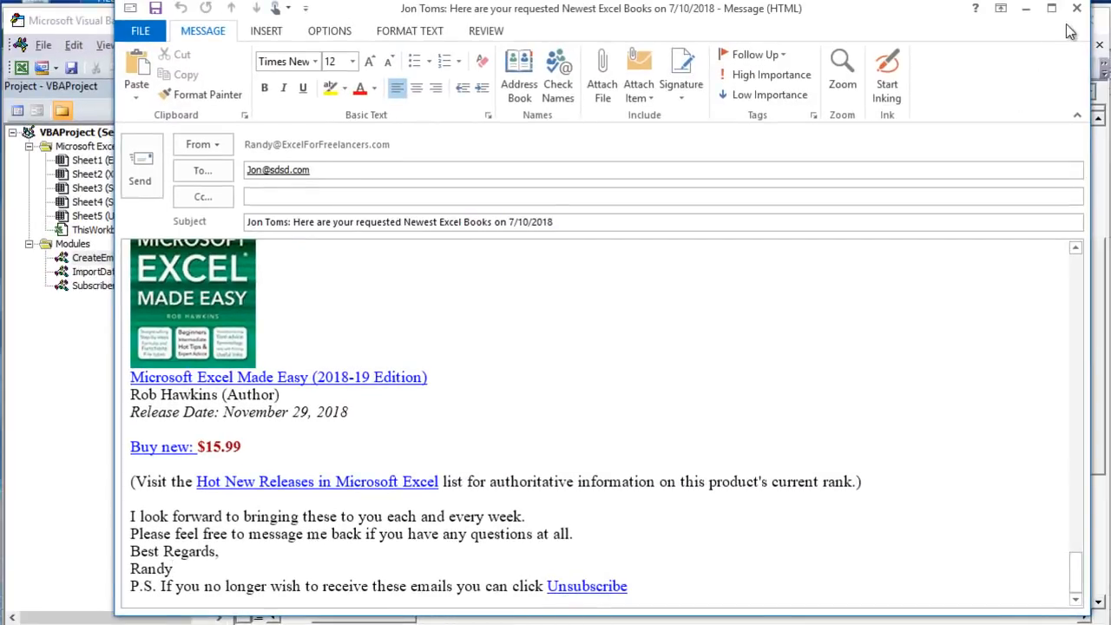
{"action": "left_click", "coordinate": [1076, 9]}
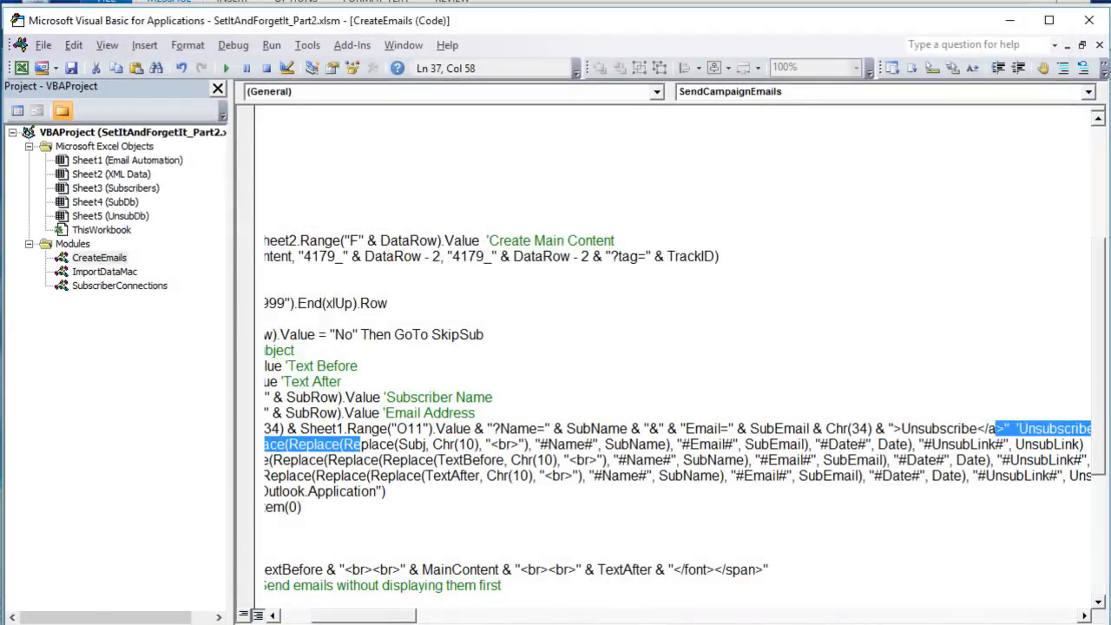
{"action": "left_click_drag", "start_coordinate": [354, 616], "coordinate": [235, 612]}
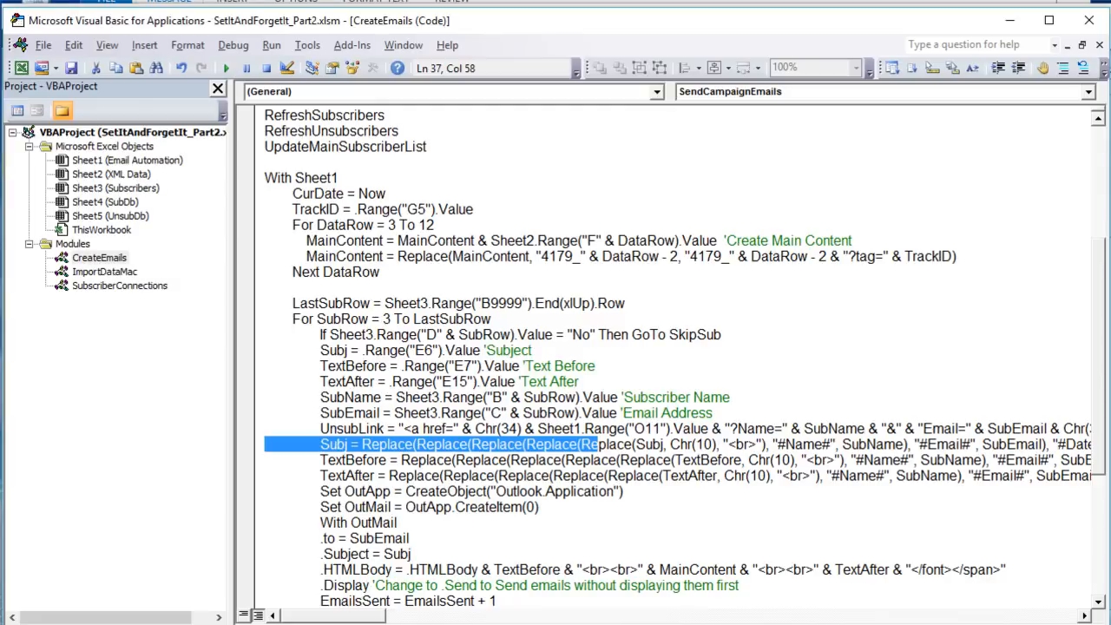
- Switch to the Excel workbook's Email Automation sheet and run the email campaign
{"action": "key", "text": "alt+F11"}
{"action": "left_click", "coordinate": [98, 603]}
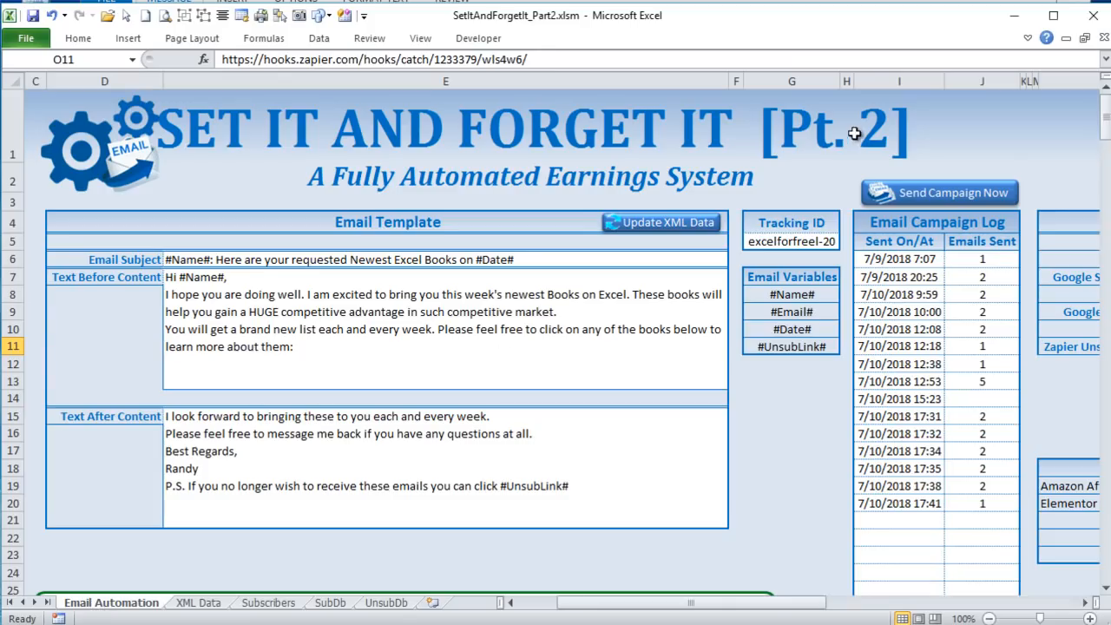
{"action": "left_click", "coordinate": [910, 193]}
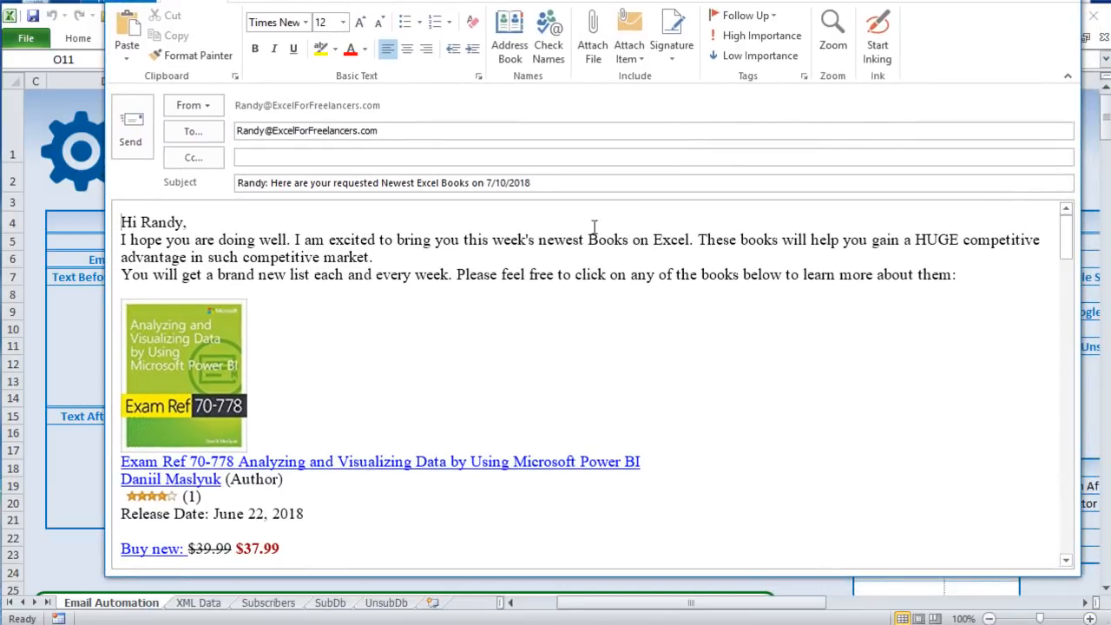
- Check the recipient of the generated email and follow the Unsubscribe link at the end of its message
{"action": "left_click_drag", "start_coordinate": [389, 129], "coordinate": [194, 131]}
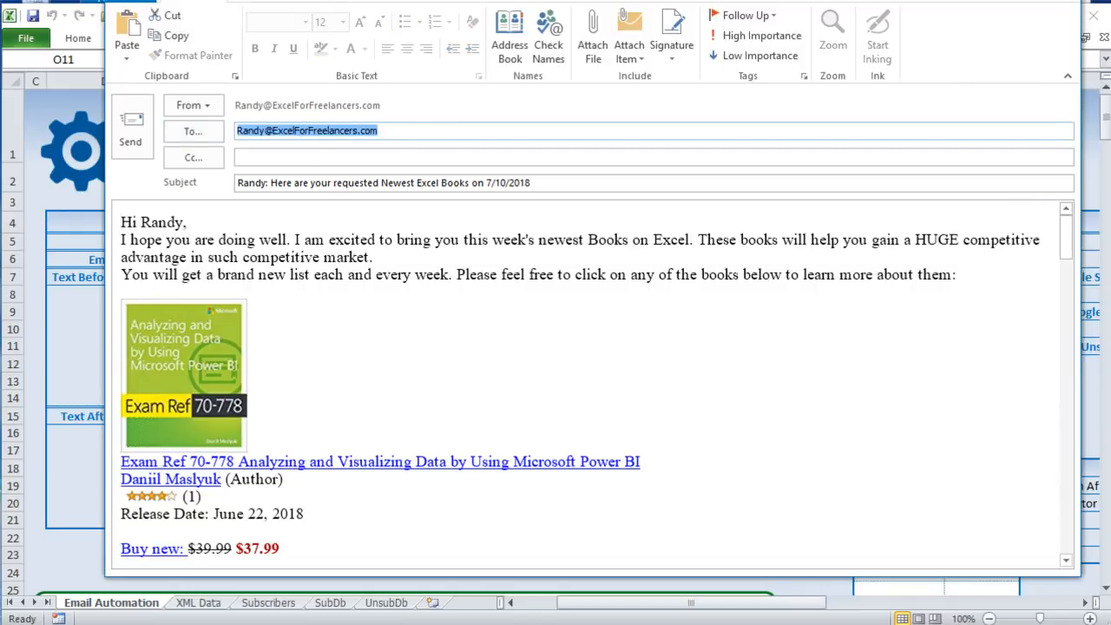
{"action": "left_click_drag", "start_coordinate": [1069, 236], "coordinate": [1065, 547]}
{"action": "left_click", "coordinate": [602, 546], "text": "ctrl"}
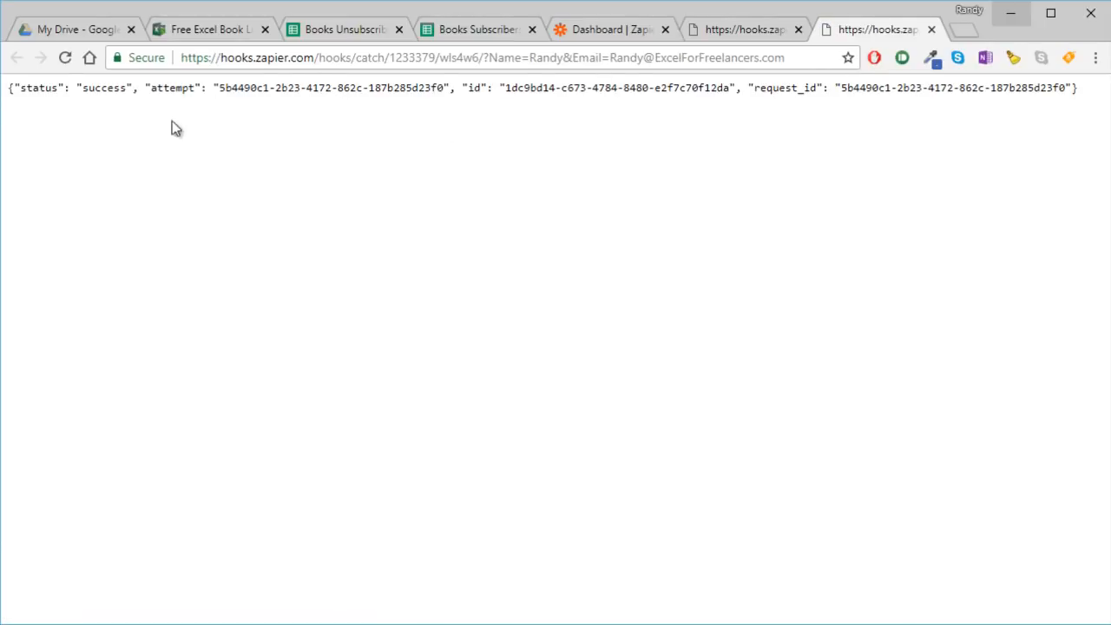
- Close the webhook response page and check the name and email entries in rows 2 and 3 of the Books Unsubscriber List
{"action": "left_click", "coordinate": [931, 30]}
{"action": "left_click", "coordinate": [398, 27]}
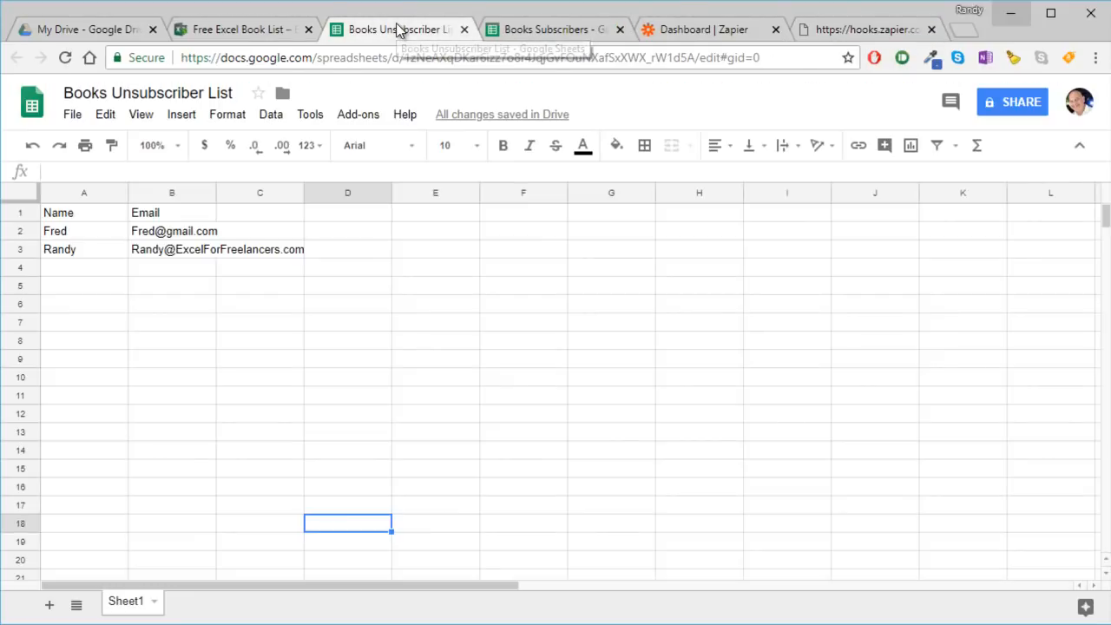
{"action": "left_click", "coordinate": [74, 232]}
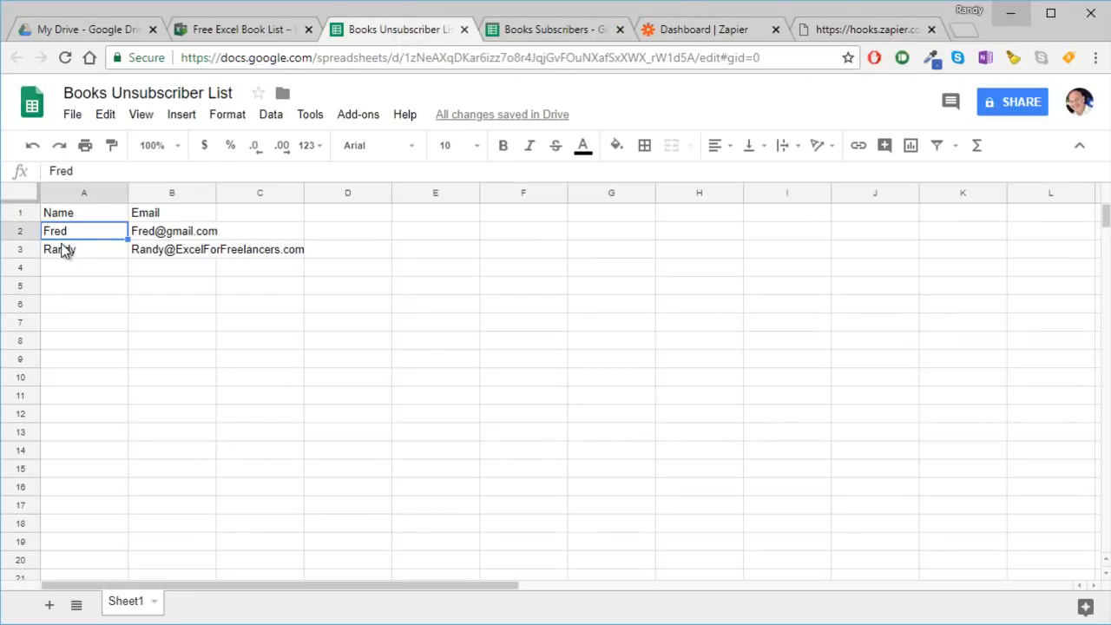
{"action": "left_click", "coordinate": [63, 250]}
{"action": "left_click", "coordinate": [154, 253], "text": "shift"}
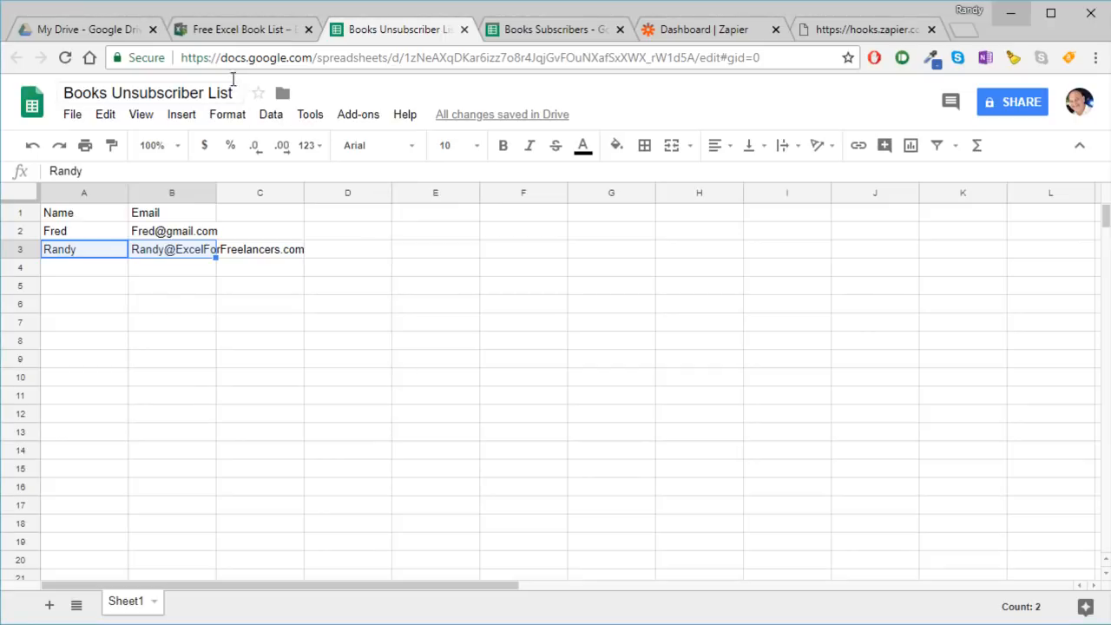
- Open Google Drive from Google Sheets and create a new blank Google Form
{"action": "left_click", "coordinate": [29, 101]}
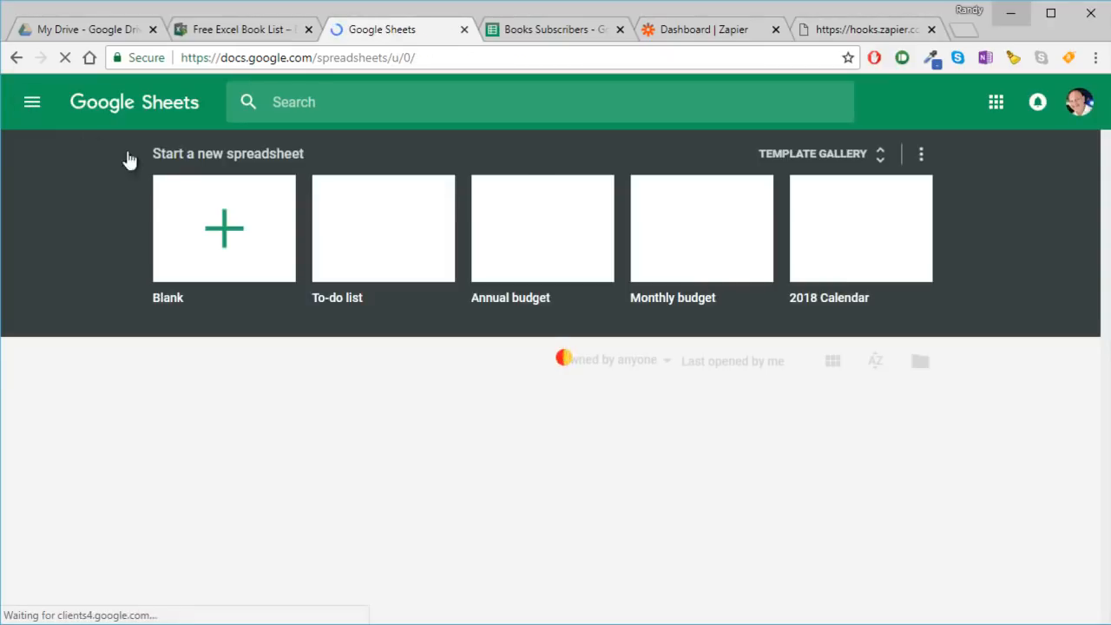
{"action": "left_click", "coordinate": [25, 103]}
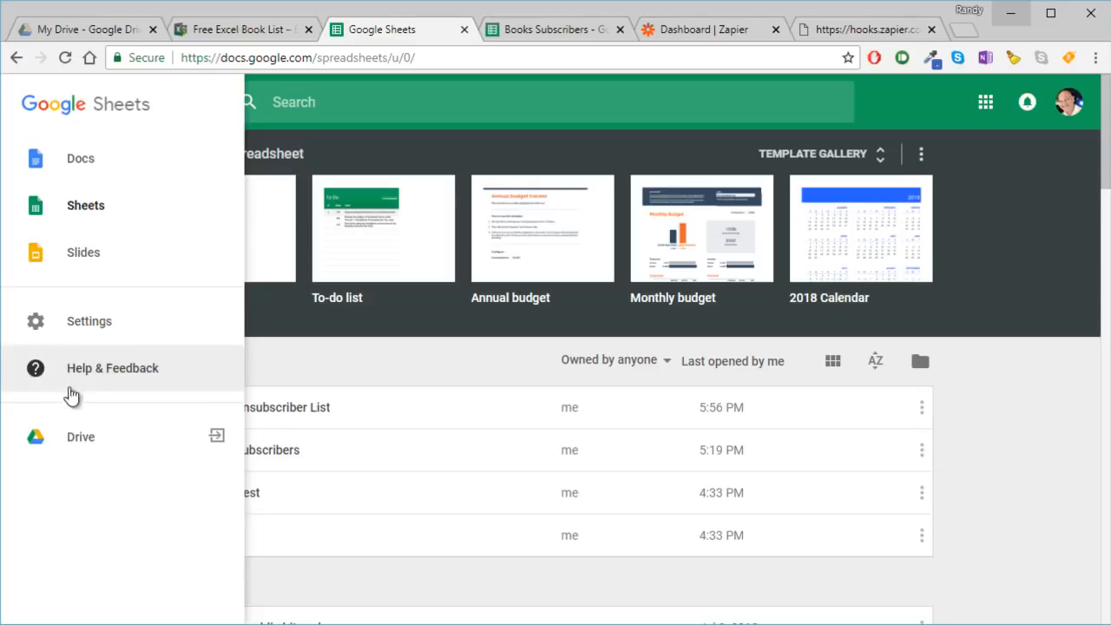
{"action": "left_click", "coordinate": [79, 435]}
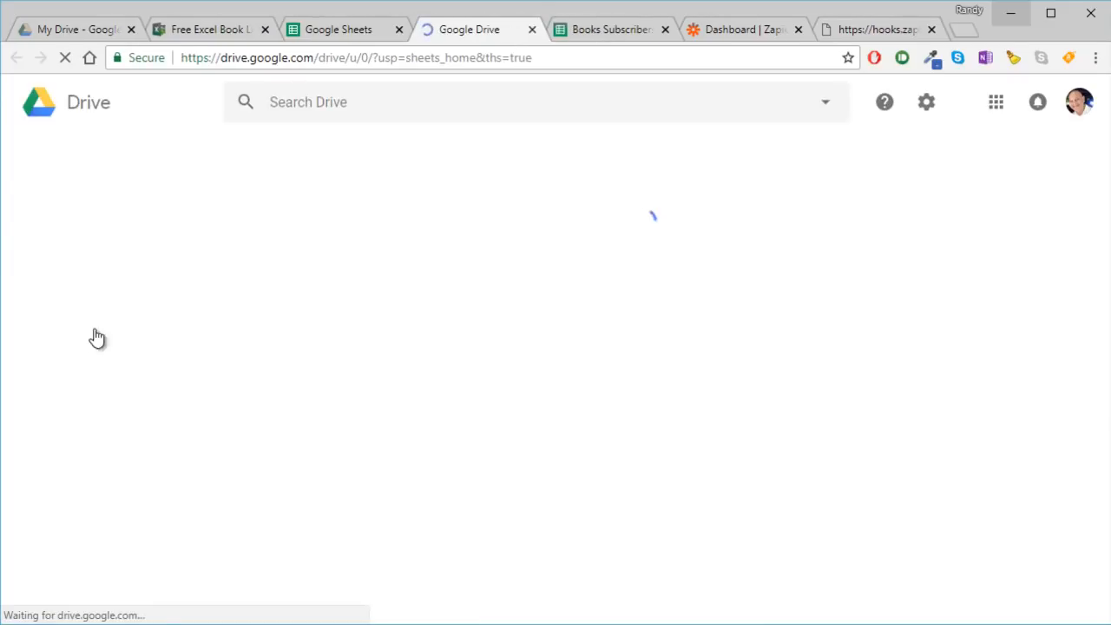
{"action": "left_click", "coordinate": [77, 181]}
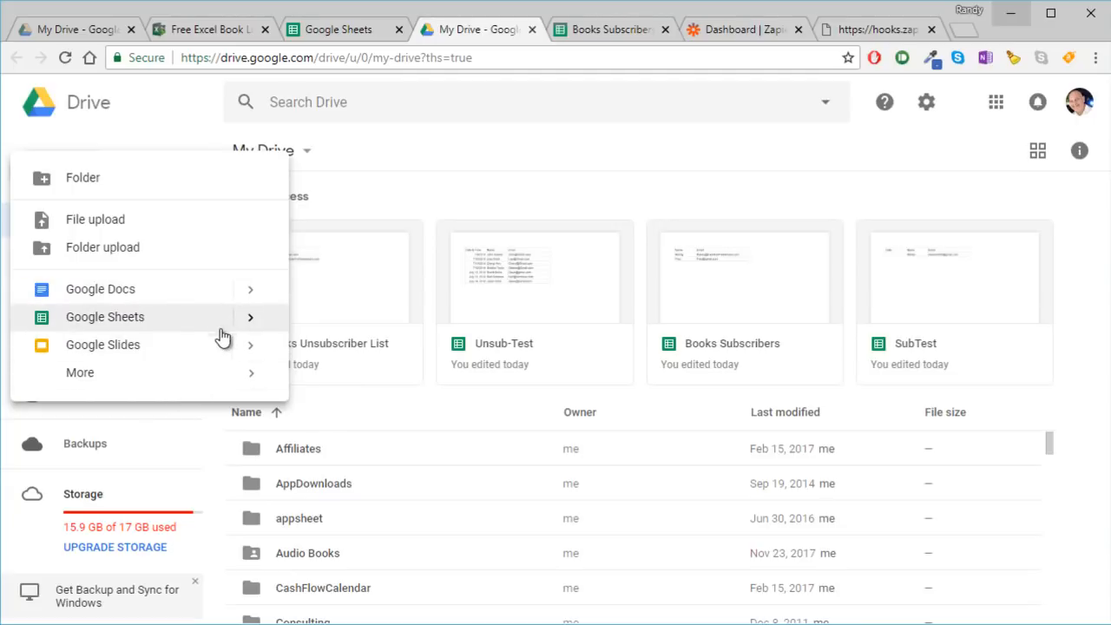
{"action": "mouse_move", "coordinate": [208, 389]}
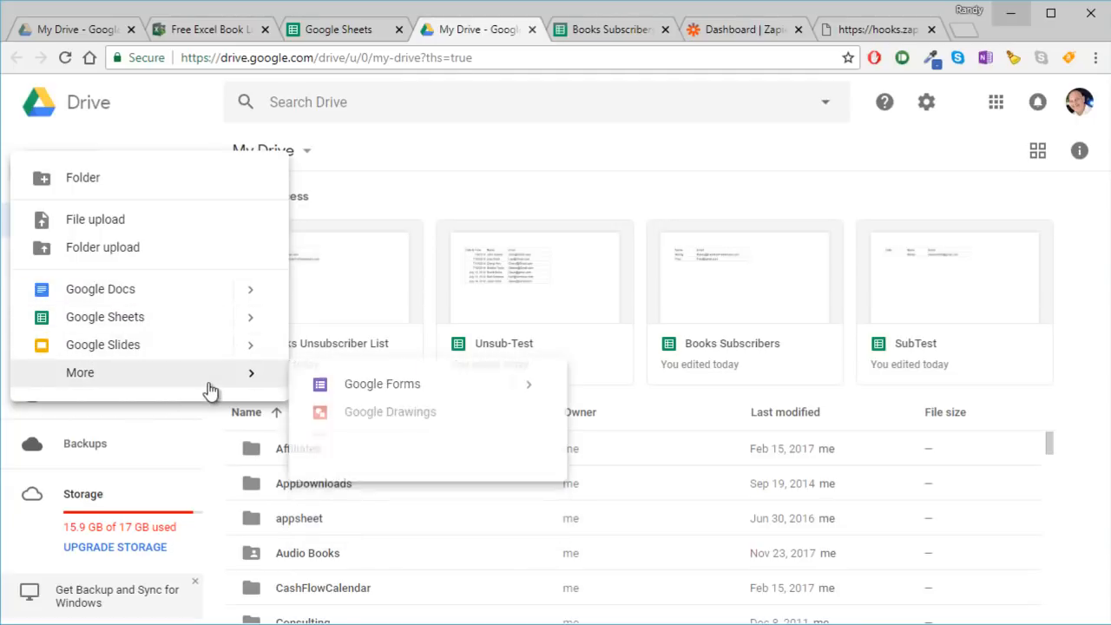
{"action": "left_click", "coordinate": [328, 387]}
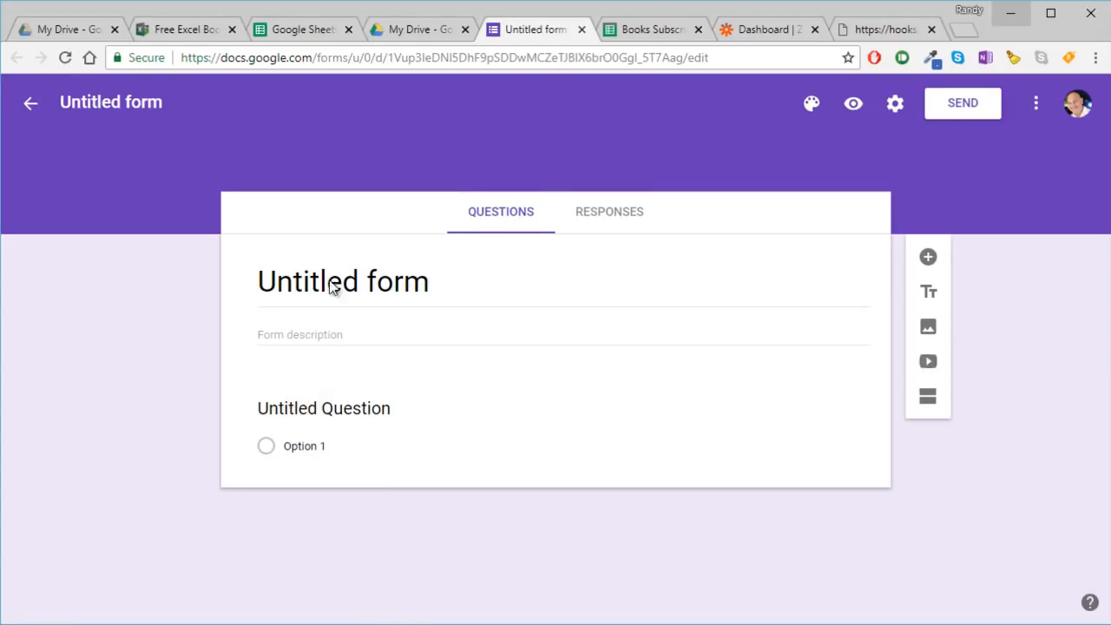
- Title the new form "Books Subscribe"
{"action": "left_click", "coordinate": [434, 279]}
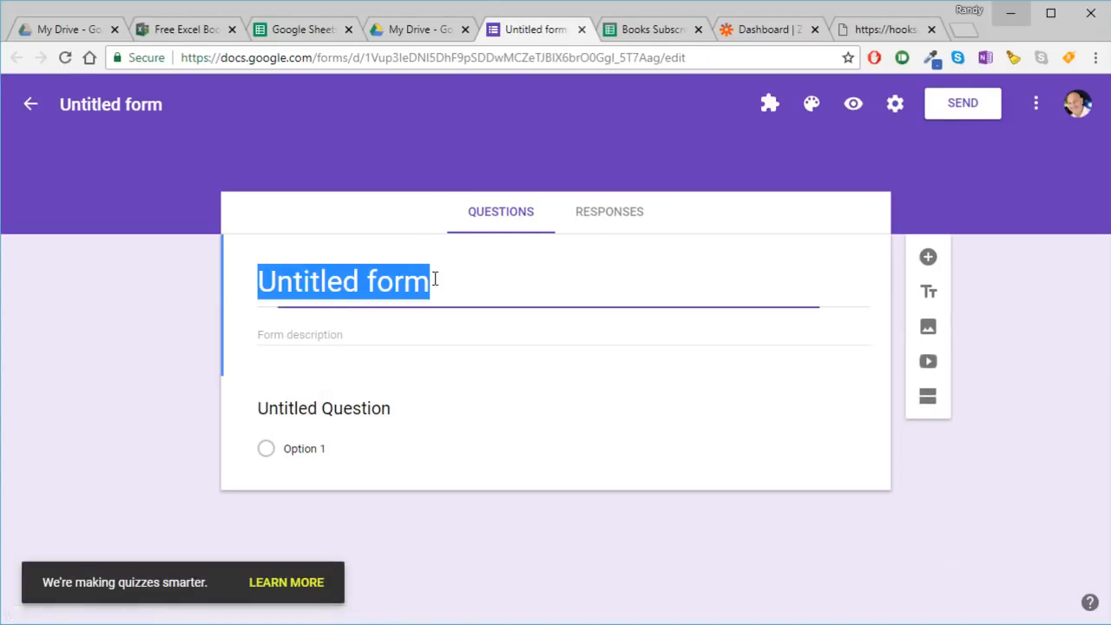
{"action": "type", "text": "Books Subscribe"}
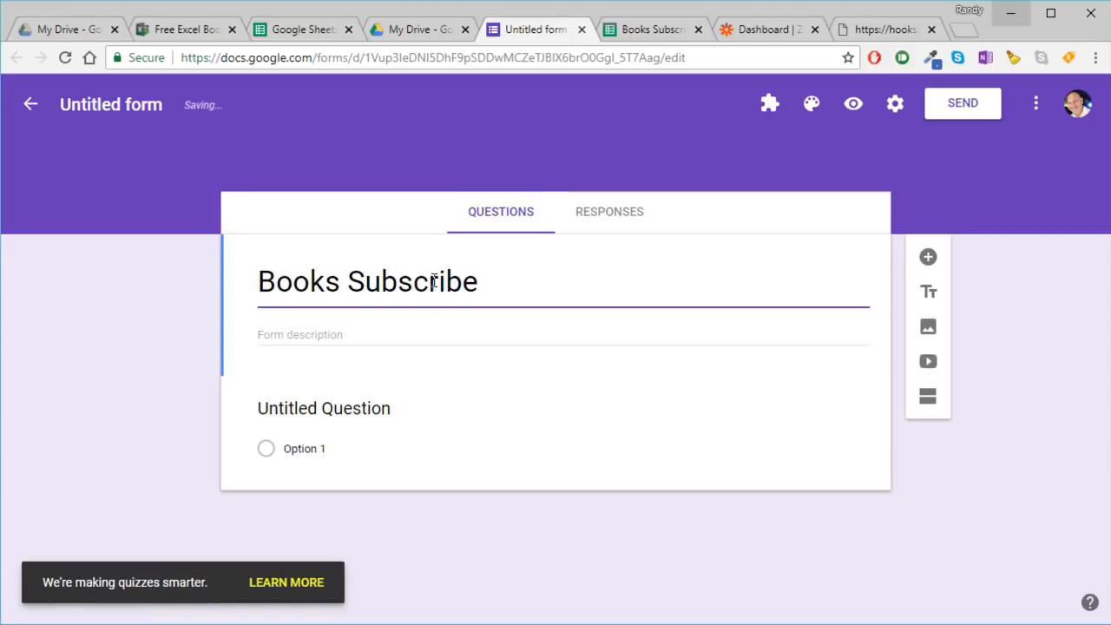
- Make the untitled question a short-answer question named Email and accept the suggestion to enable the email collection setting
{"action": "left_click", "coordinate": [557, 385]}
{"action": "left_click", "coordinate": [826, 426]}
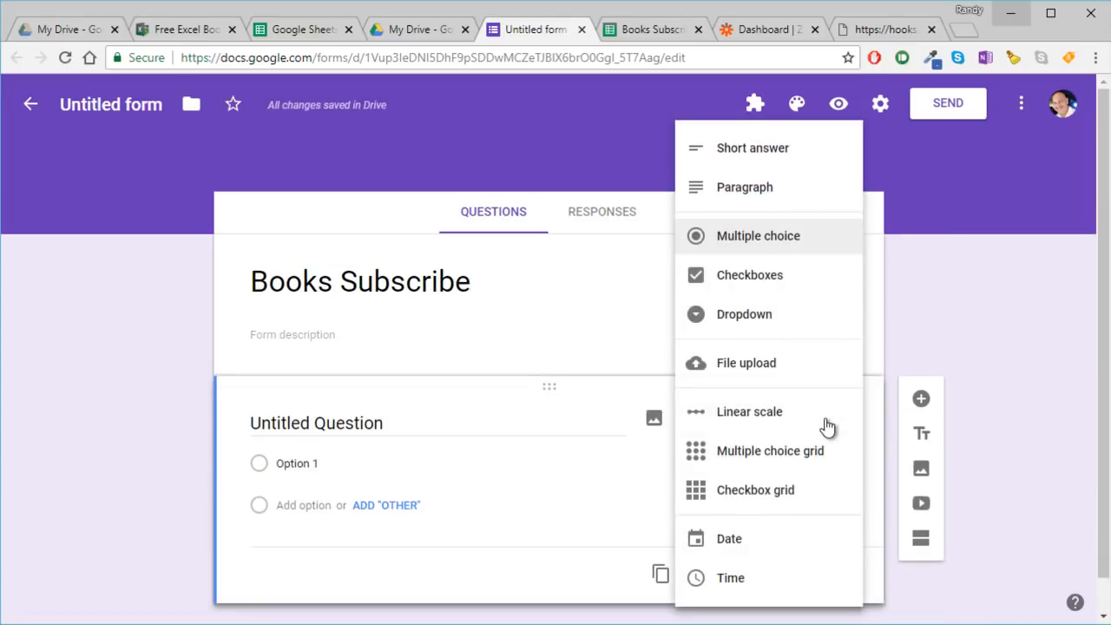
{"action": "left_click", "coordinate": [777, 153]}
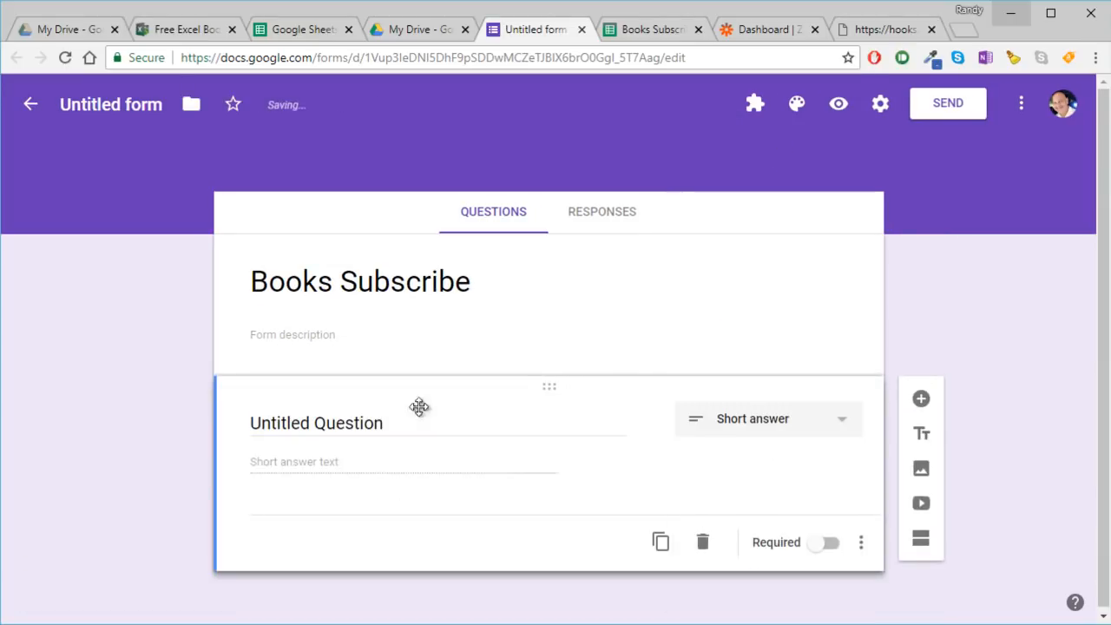
{"action": "left_click", "coordinate": [365, 429]}
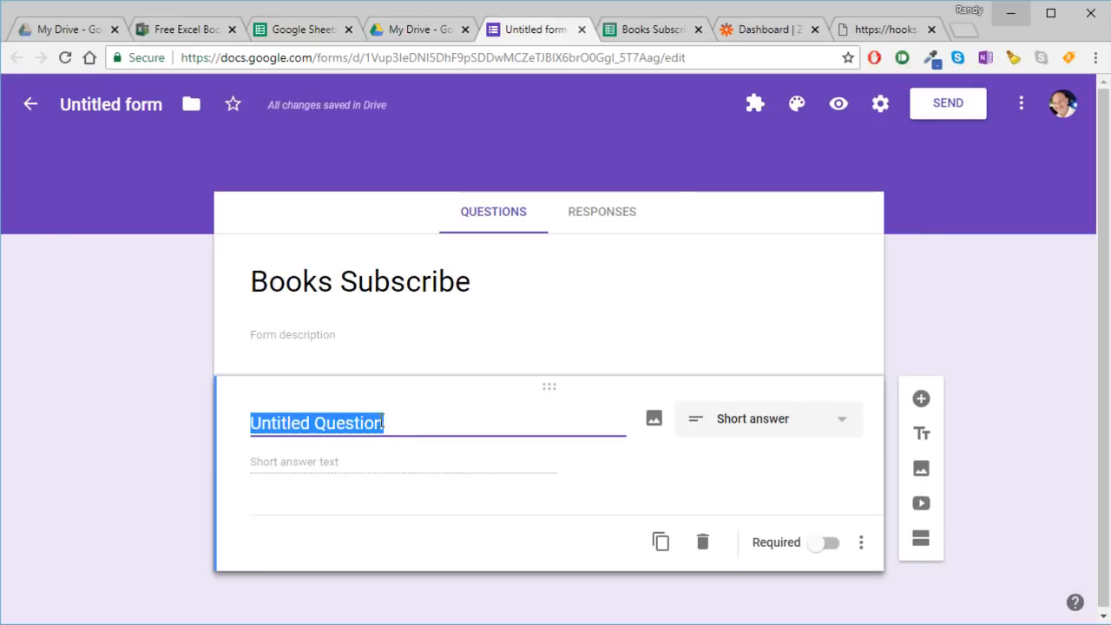
{"action": "type", "text": "Email"}
{"action": "key", "text": "Tab"}
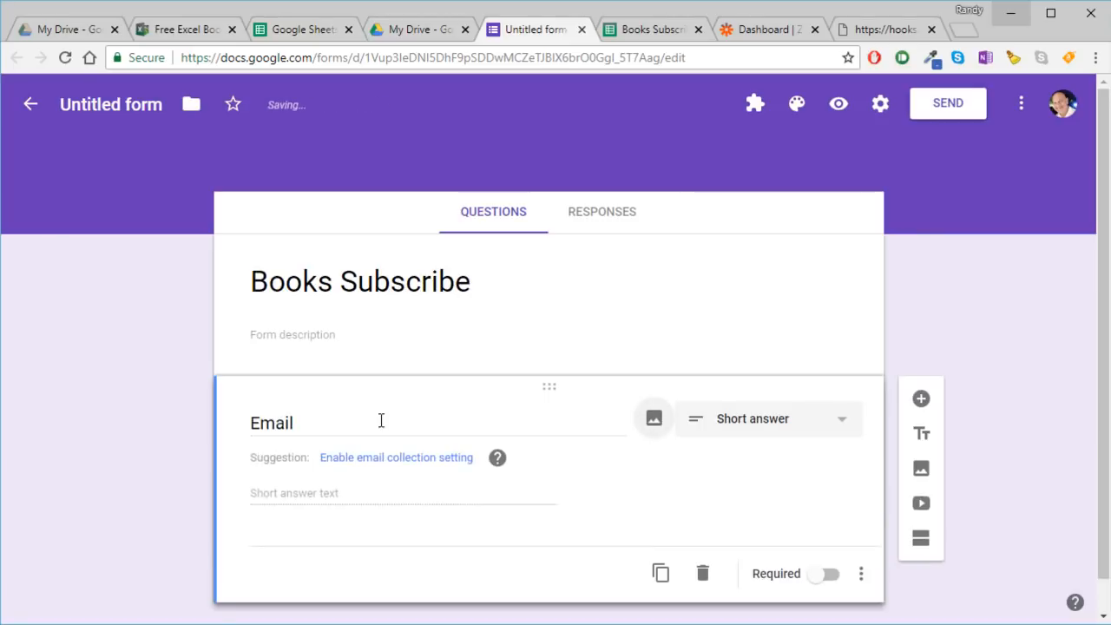
{"action": "left_click", "coordinate": [413, 458]}
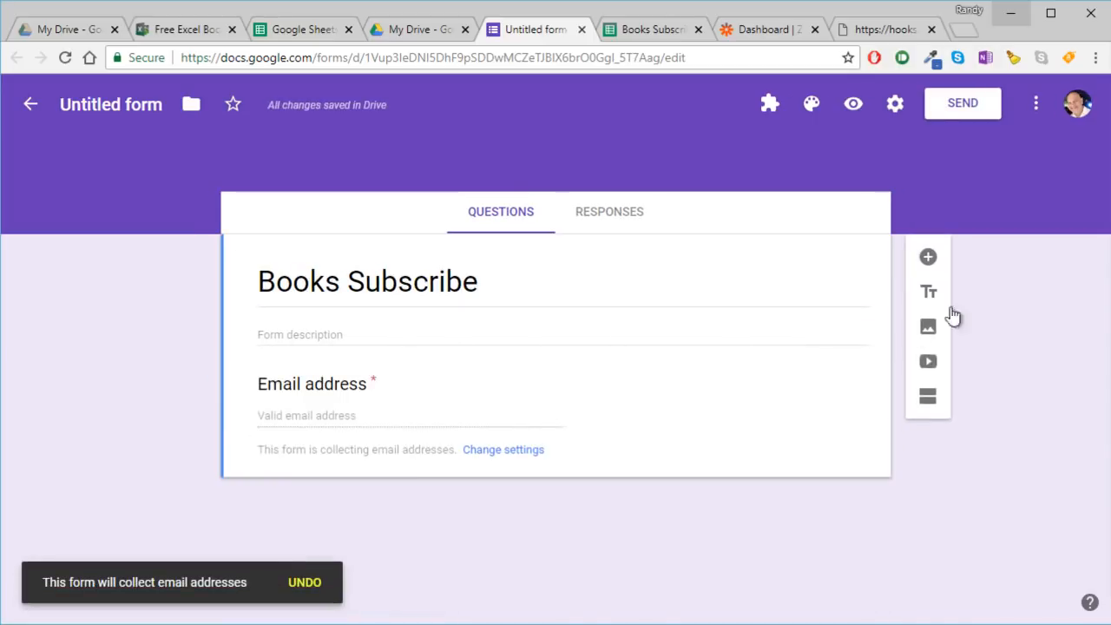
- Add a short-answer question named Name to the form and make it required
{"action": "left_click", "coordinate": [928, 257]}
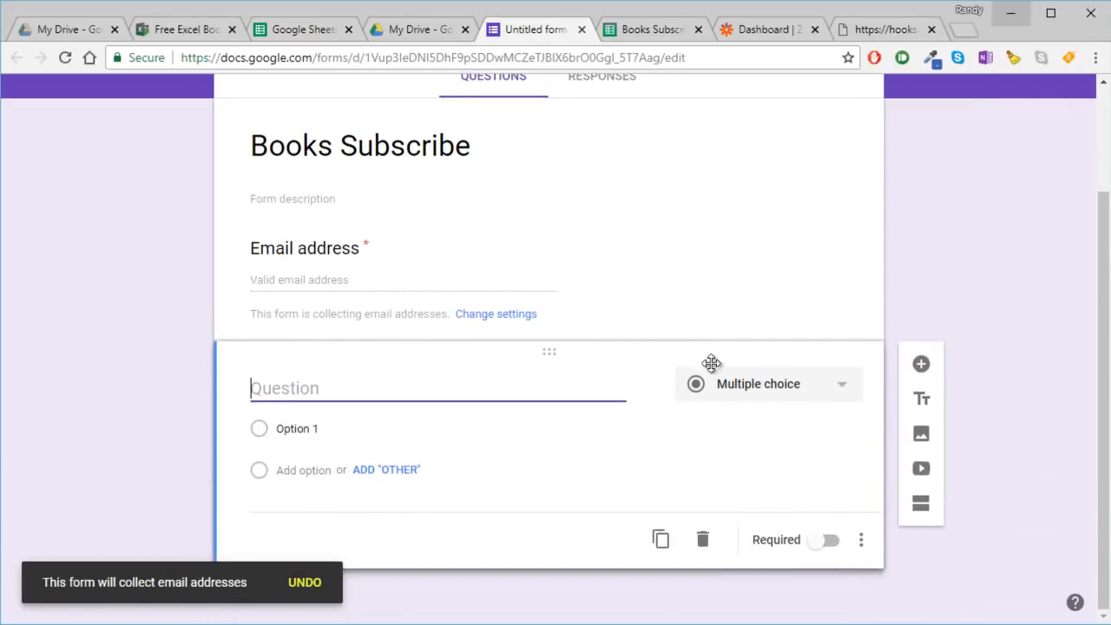
{"action": "left_click", "coordinate": [734, 398]}
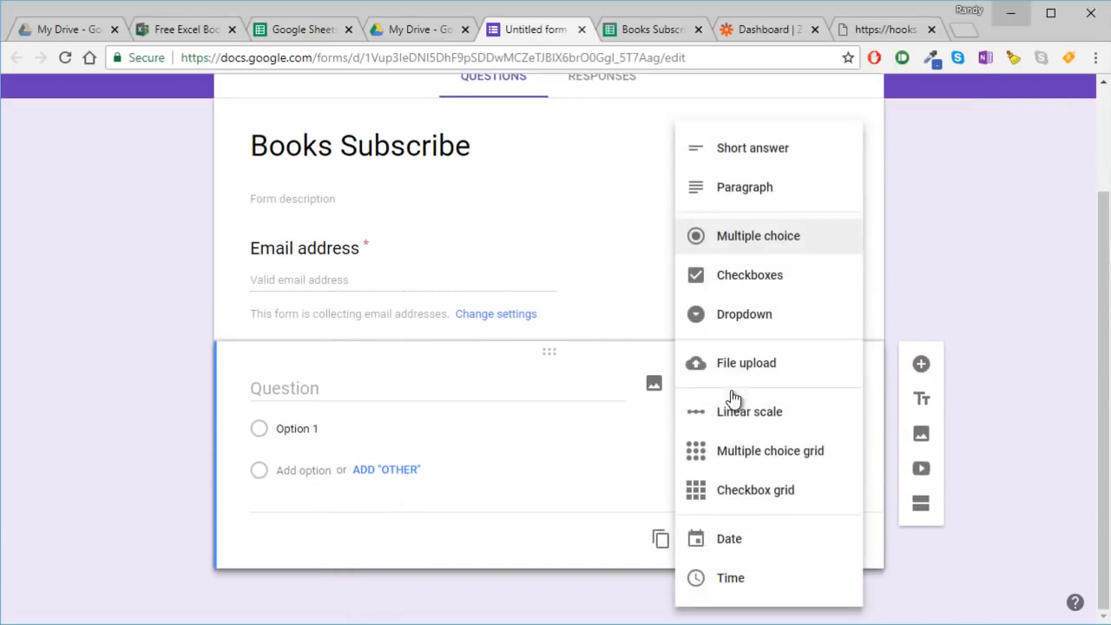
{"action": "left_click", "coordinate": [740, 154]}
{"action": "left_click", "coordinate": [364, 430]}
{"action": "type", "text": "Name"}
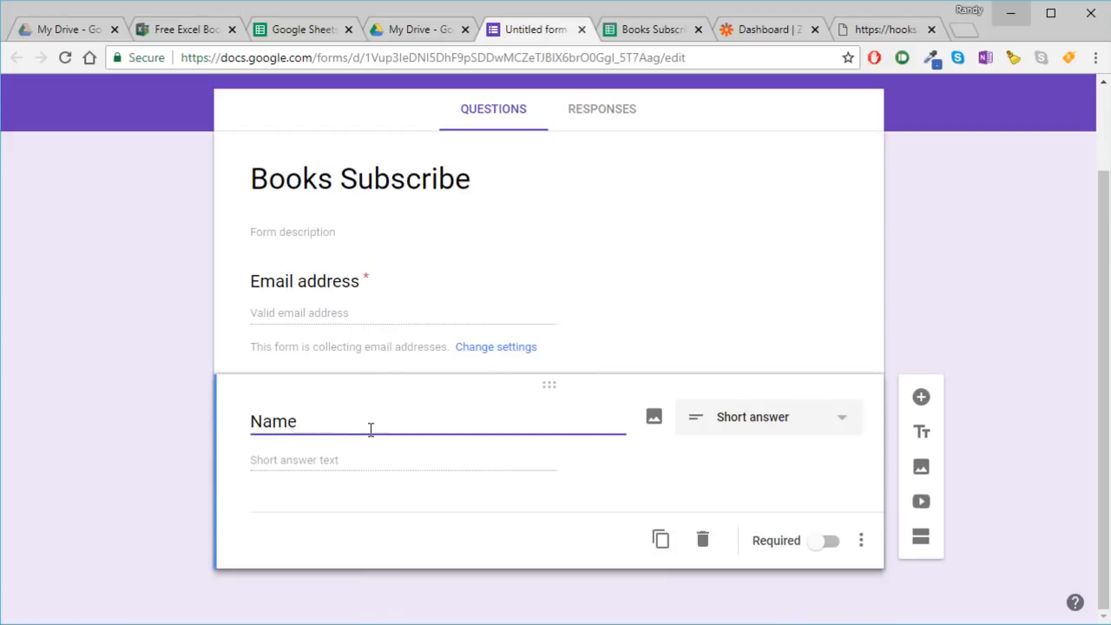
{"action": "left_click", "coordinate": [466, 466]}
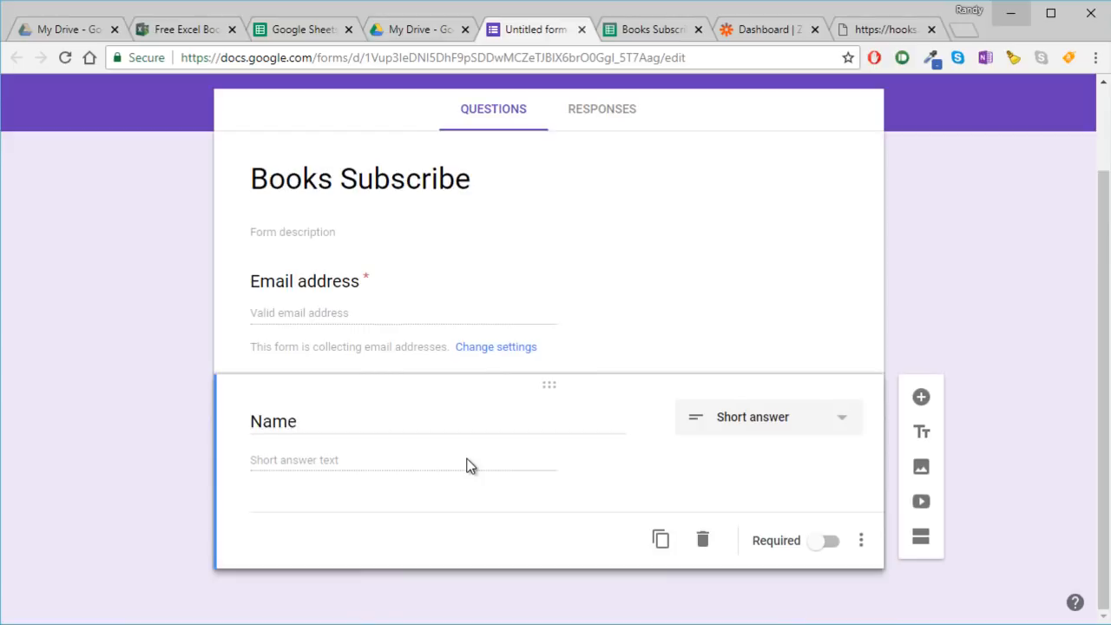
{"action": "left_click", "coordinate": [827, 545]}
- Create a new spreadsheet as the destination for the form's responses, keeping the suggested name
{"action": "left_click", "coordinate": [587, 108]}
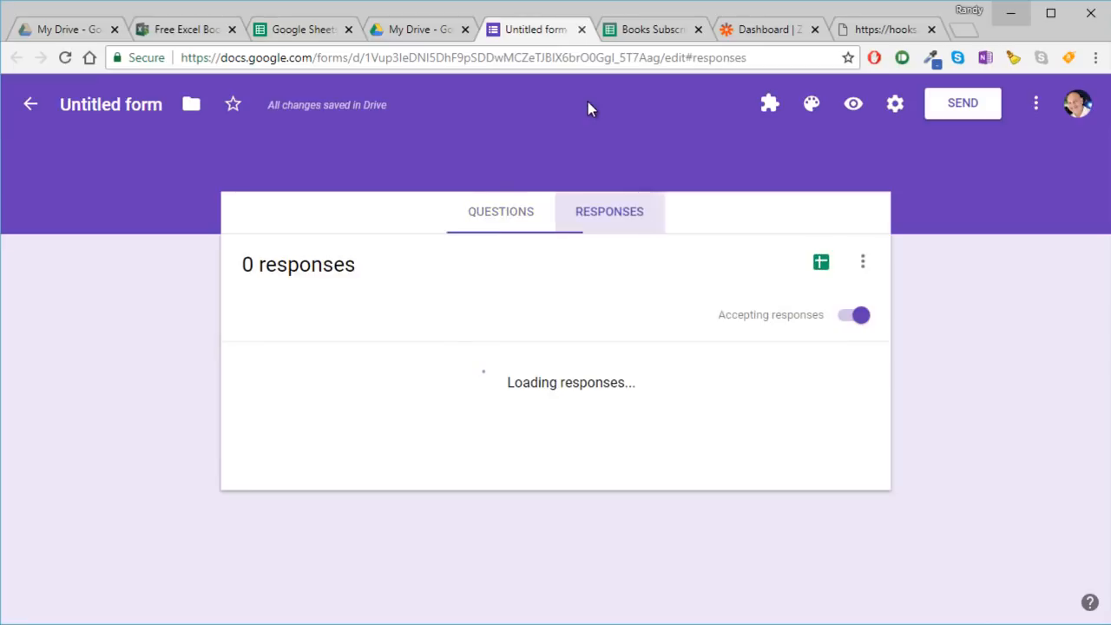
{"action": "left_click", "coordinate": [821, 264]}
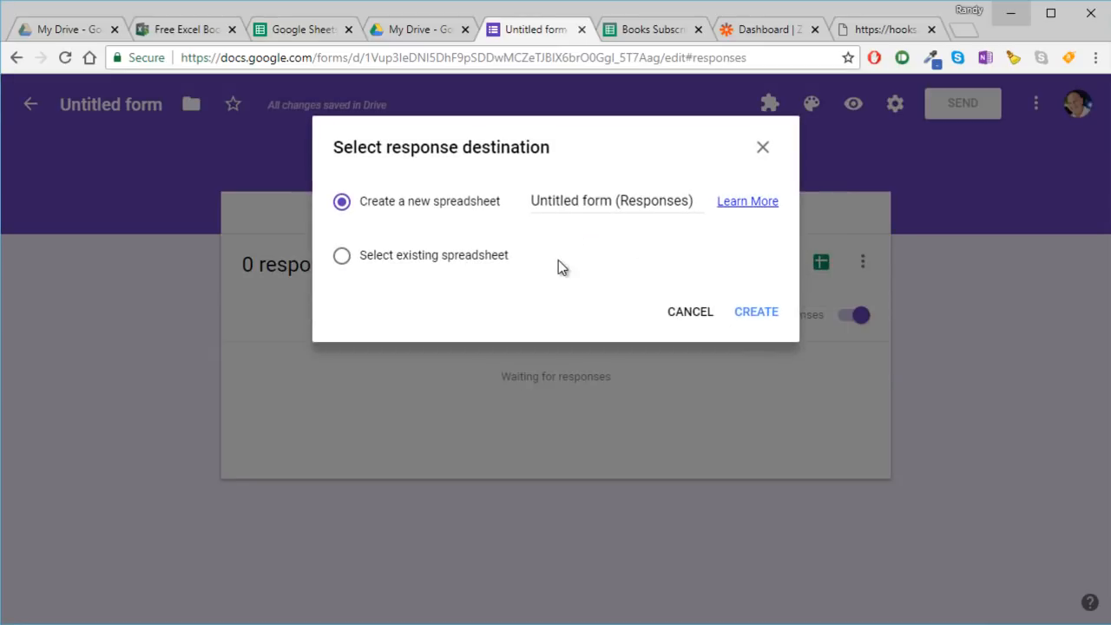
{"action": "left_click", "coordinate": [390, 255]}
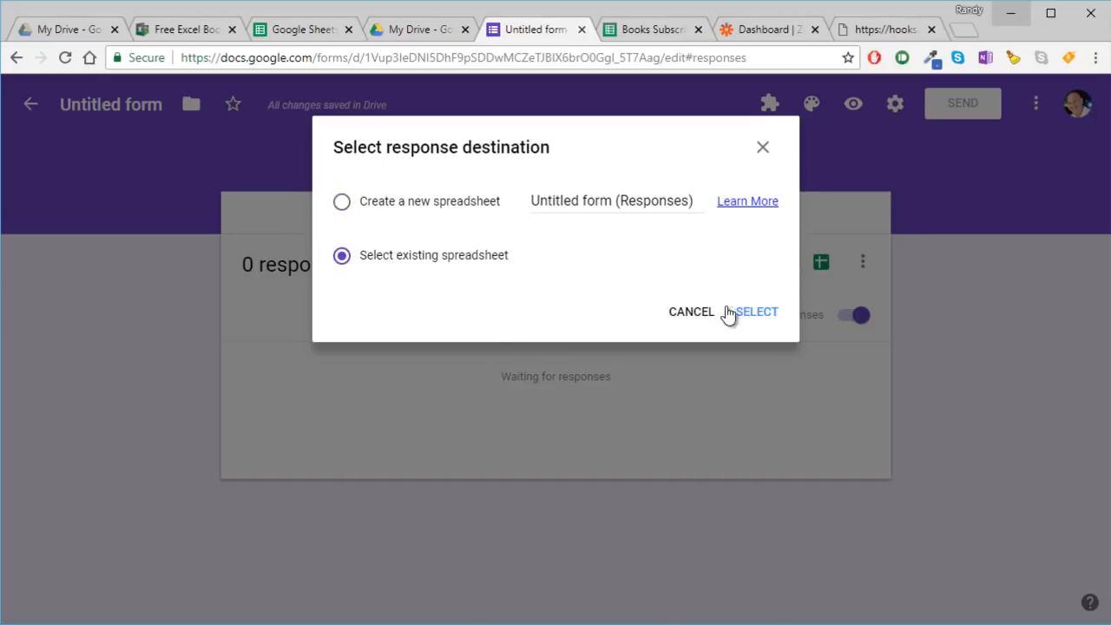
{"action": "left_click", "coordinate": [341, 203]}
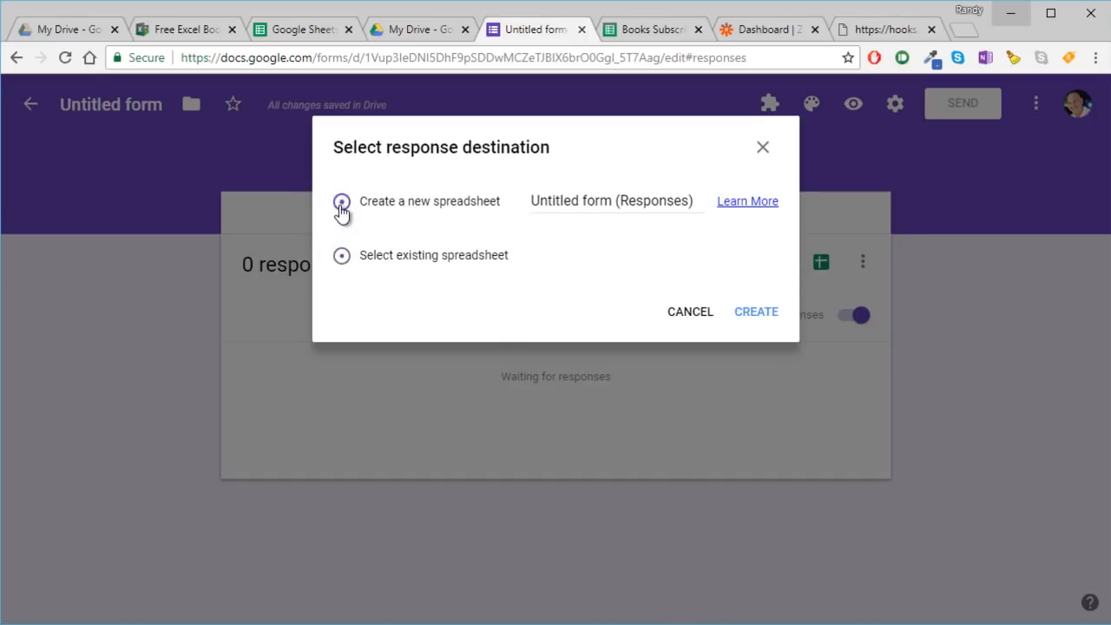
{"action": "left_click", "coordinate": [757, 314]}
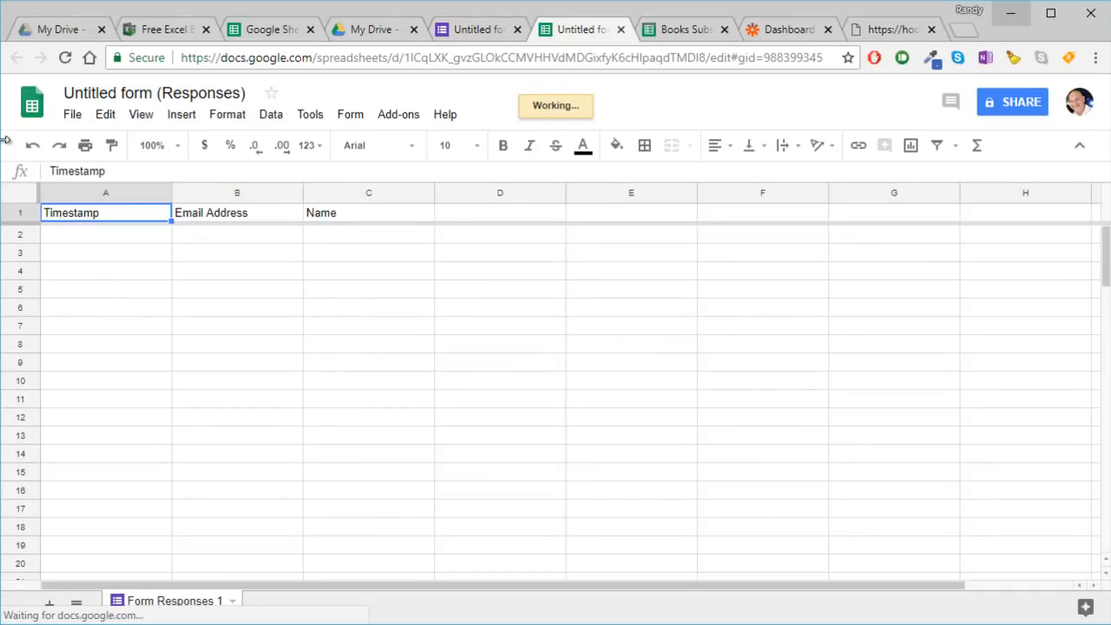
- Publish the entire responses spreadsheet to the web as a web page and close the publishing dialog
{"action": "left_click", "coordinate": [73, 115]}
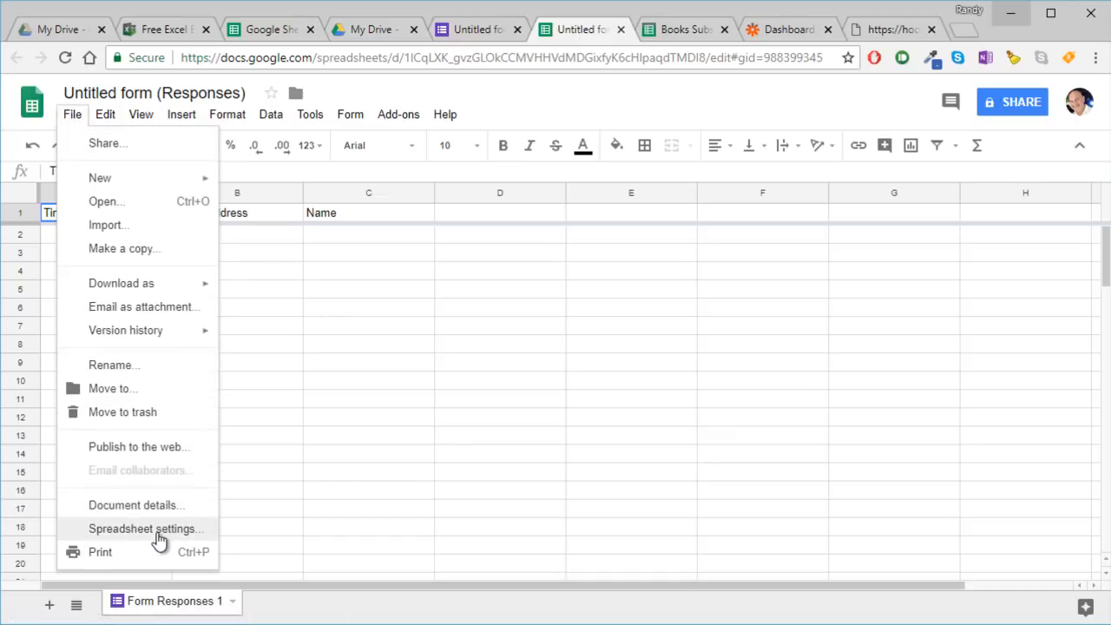
{"action": "left_click", "coordinate": [146, 447]}
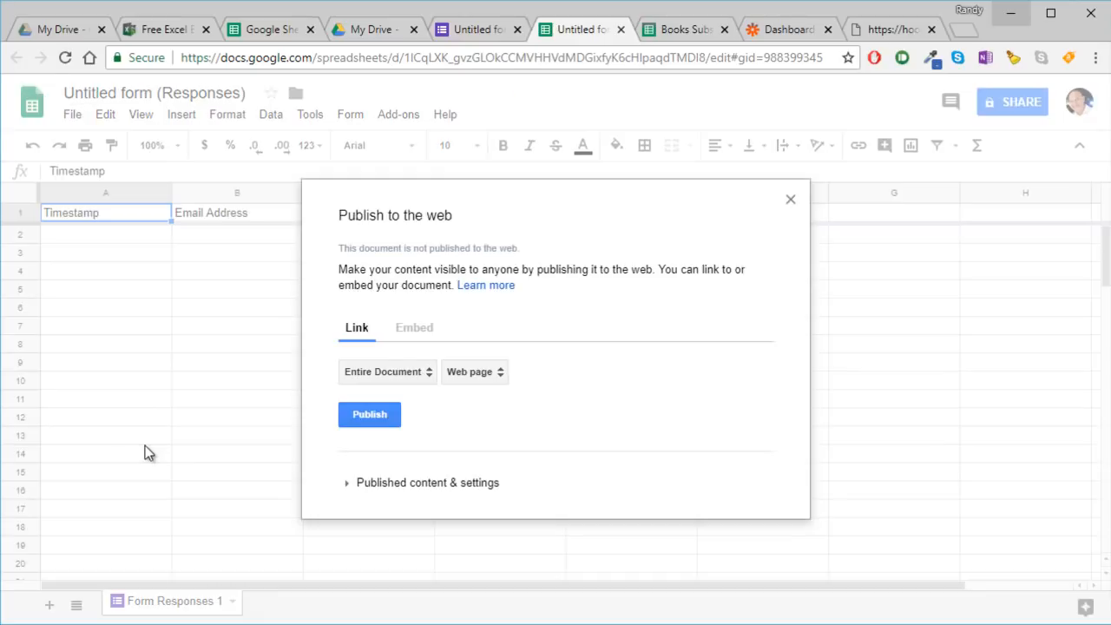
{"action": "left_click", "coordinate": [368, 413]}
{"action": "left_click", "coordinate": [647, 161]}
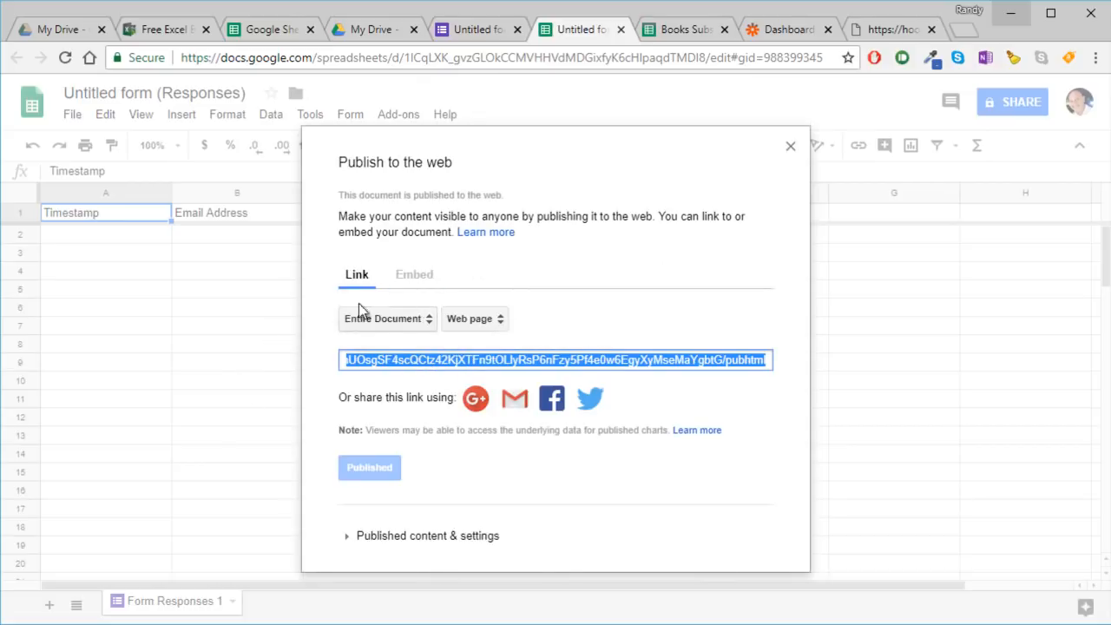
{"action": "left_click", "coordinate": [790, 147]}
- Return to the form, view its sending options, and close them without sending
{"action": "left_click", "coordinate": [475, 30]}
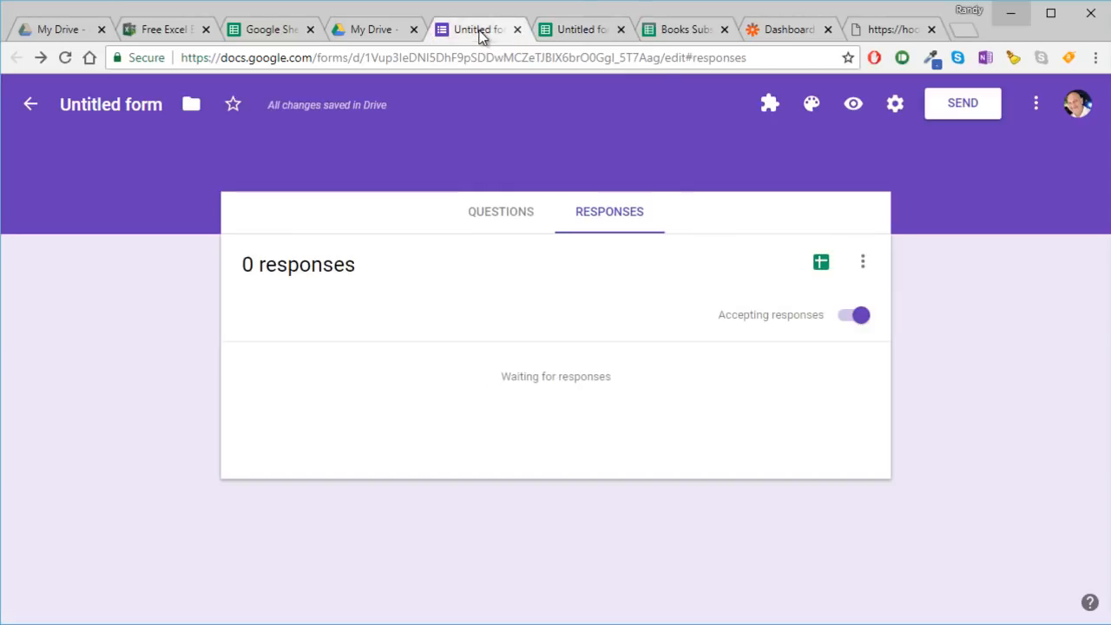
{"action": "left_click", "coordinate": [951, 111]}
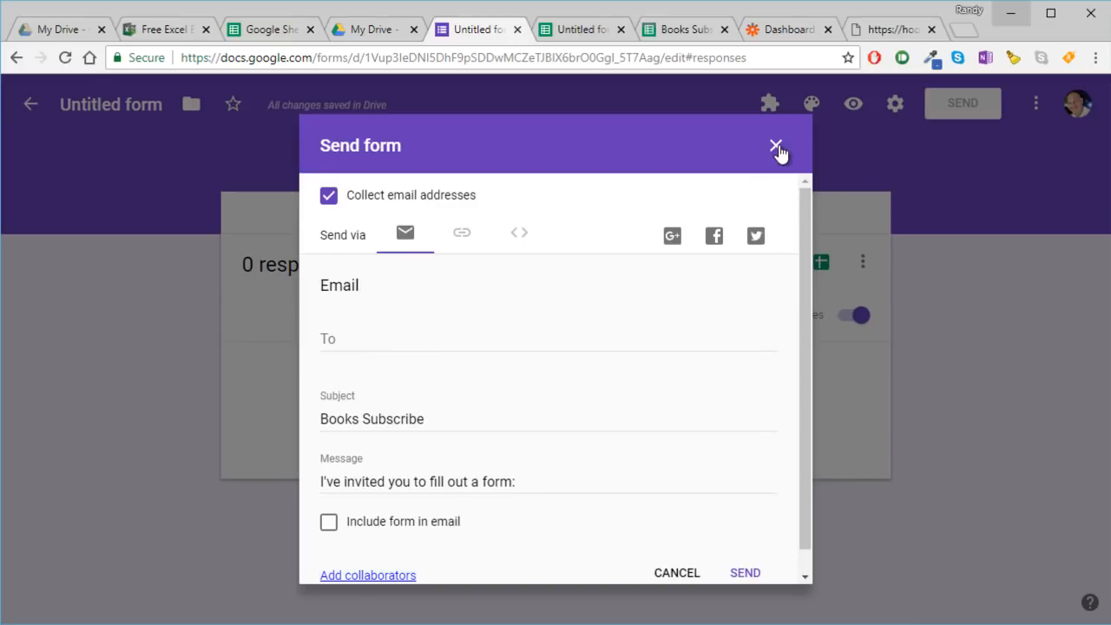
{"action": "left_click", "coordinate": [776, 145]}
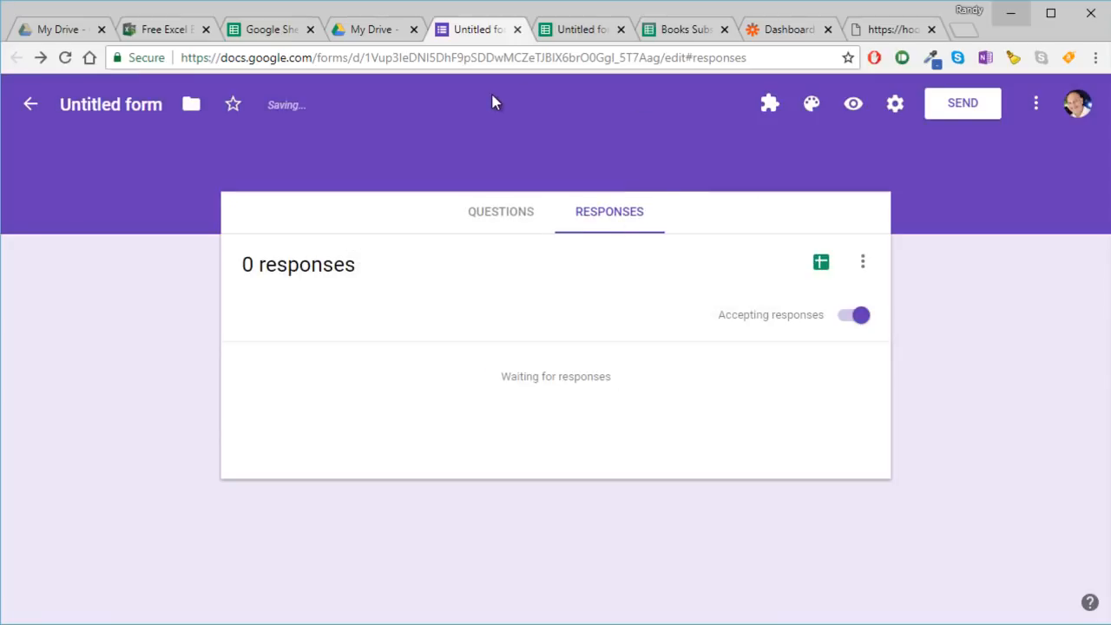